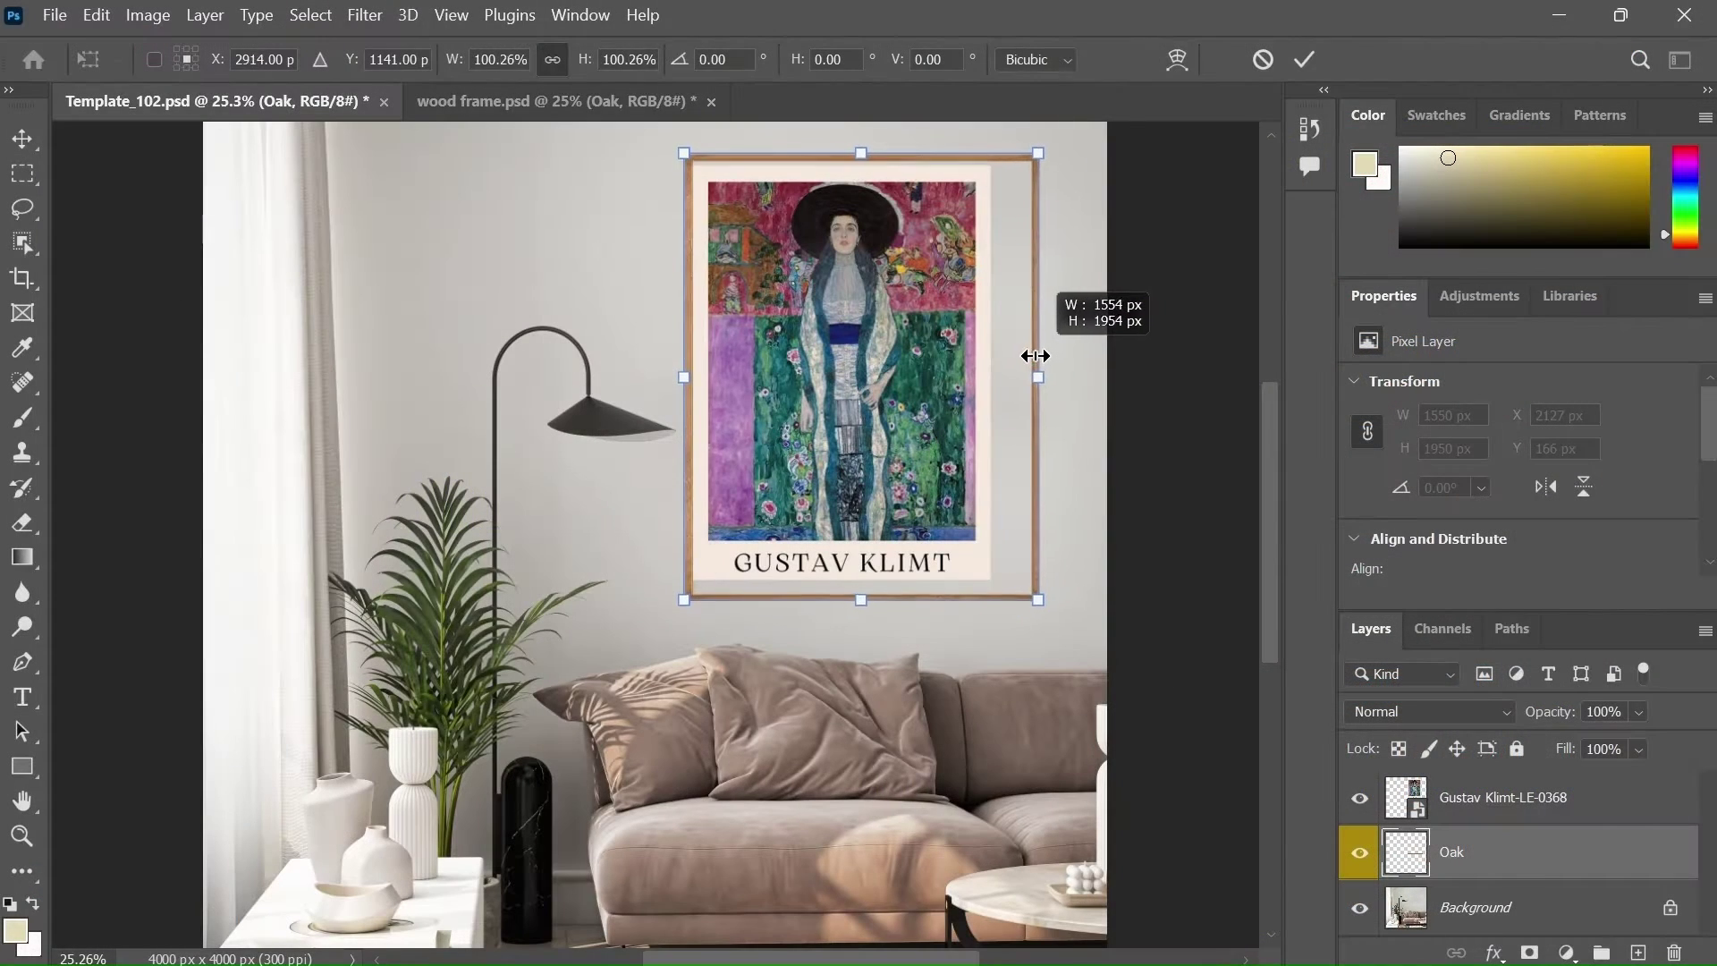
# Step: Narrow the Oak frame's edges in around the poster and commit the resize
pyautogui.moveTo(1031, 357); pyautogui.dragTo(1000, 383)
pyautogui.moveTo(858, 596); pyautogui.dragTo(844, 587)
pyautogui.press('Return')
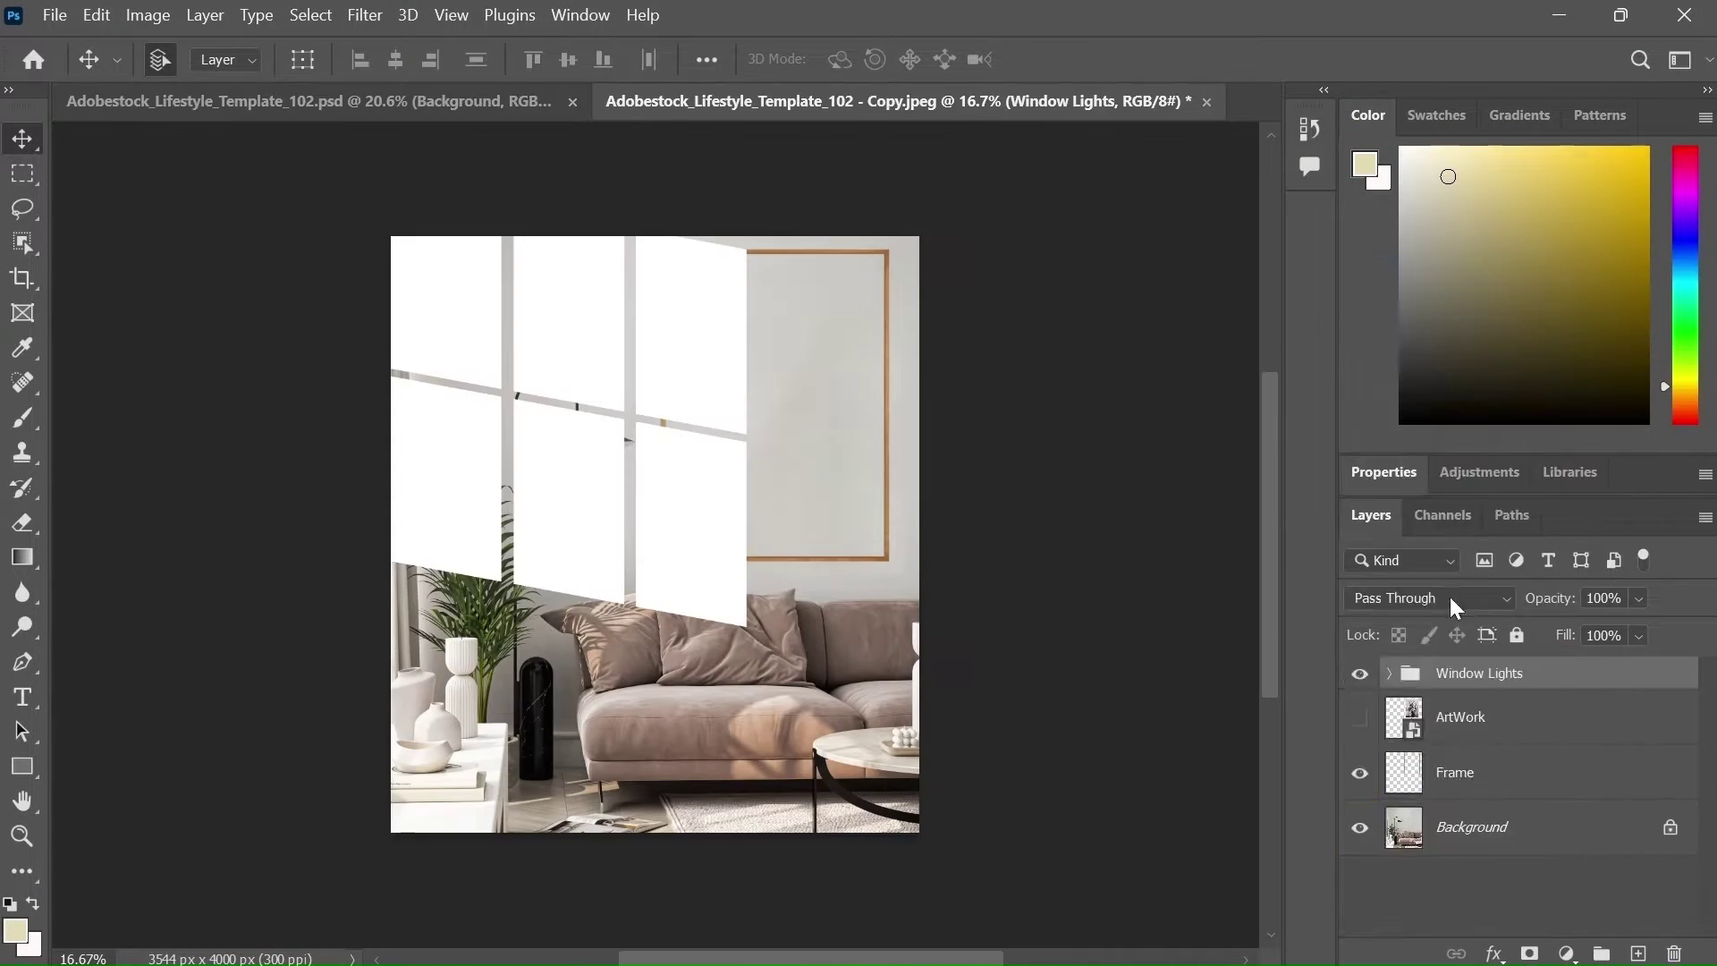
# Step: Set Window Lights to Overlay and Reflection to Screen, and shift the wall hue toward mauve
pyautogui.click(1451, 598)
pyautogui.click(1467, 602)
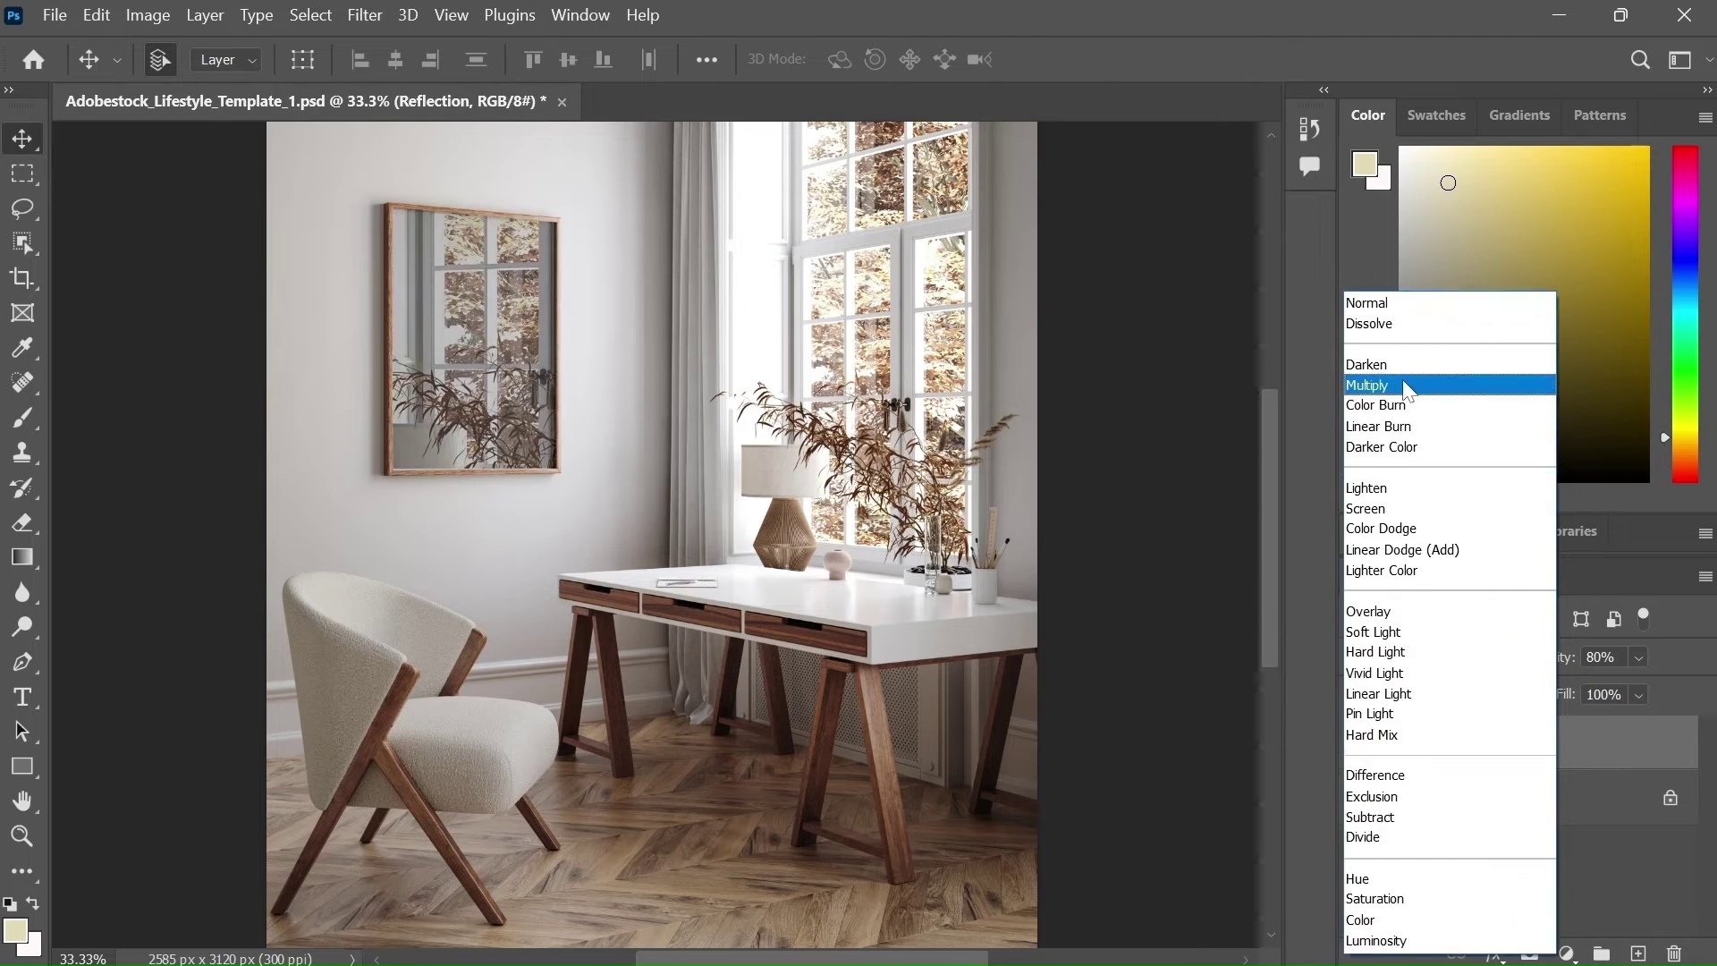
pyautogui.click(1422, 509)
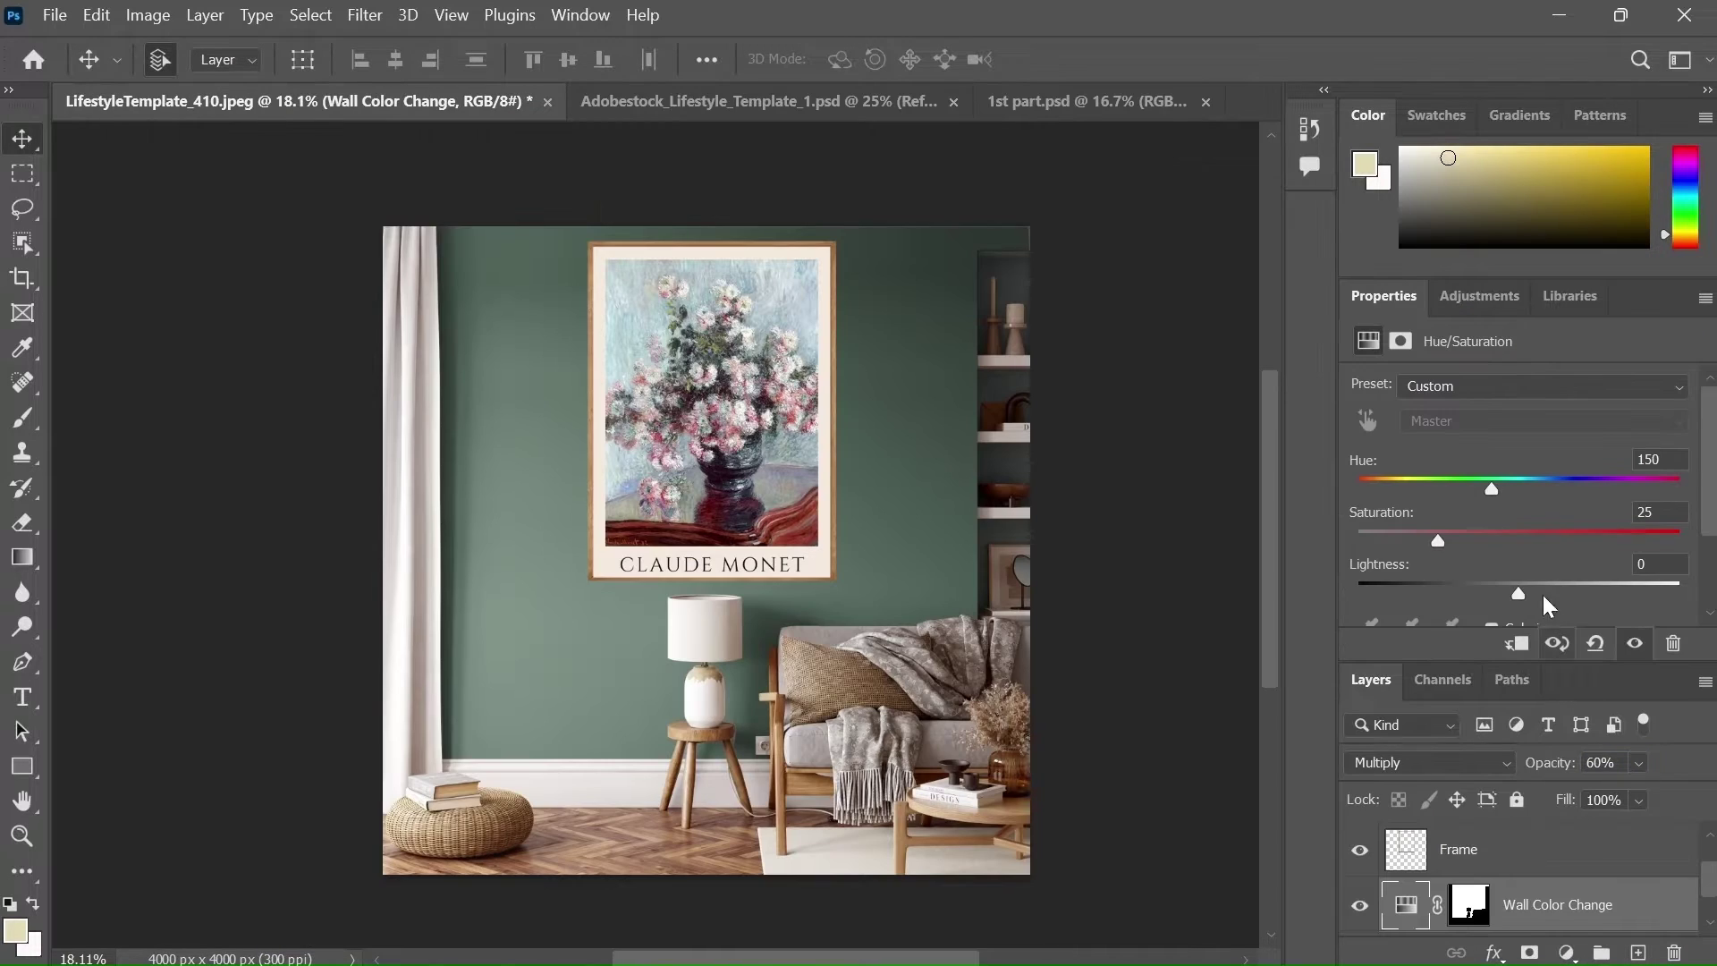
pyautogui.moveTo(1492, 495); pyautogui.dragTo(1667, 490)
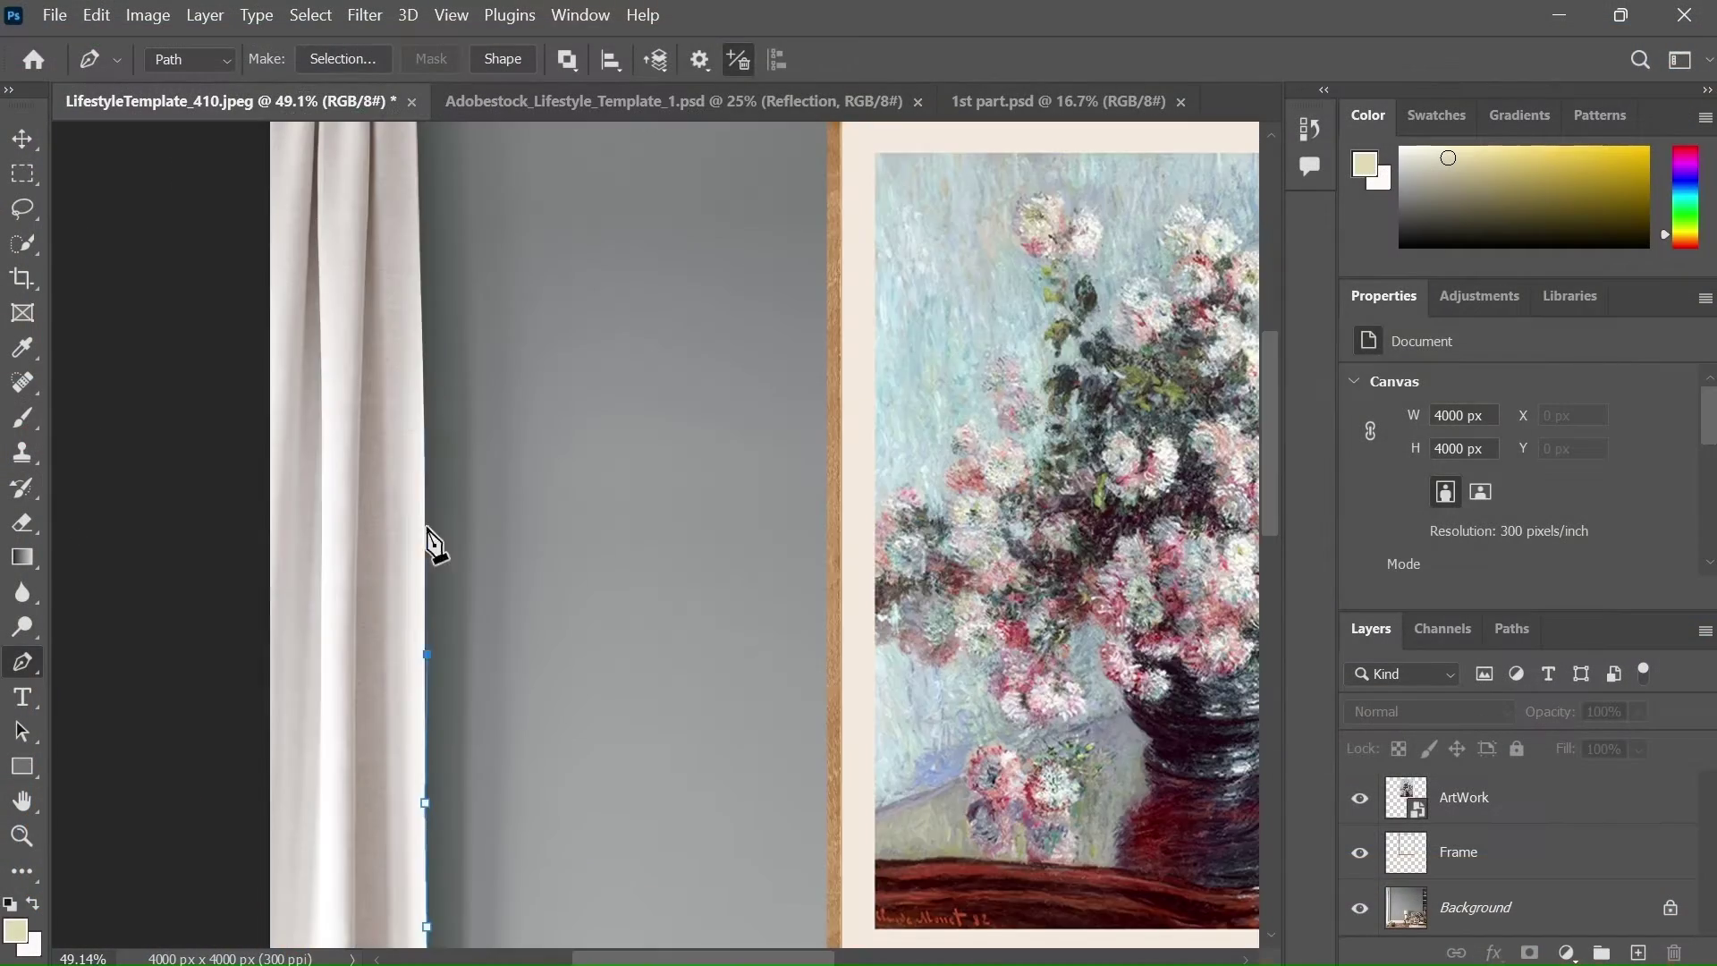
# Step: Place Pen path points along the wall edge around the furniture and the stool top
pyautogui.scroll(5, 429, 543)
pyautogui.click(421, 383)
pyautogui.hscroll(10, 422, 382)
pyautogui.click(977, 426)
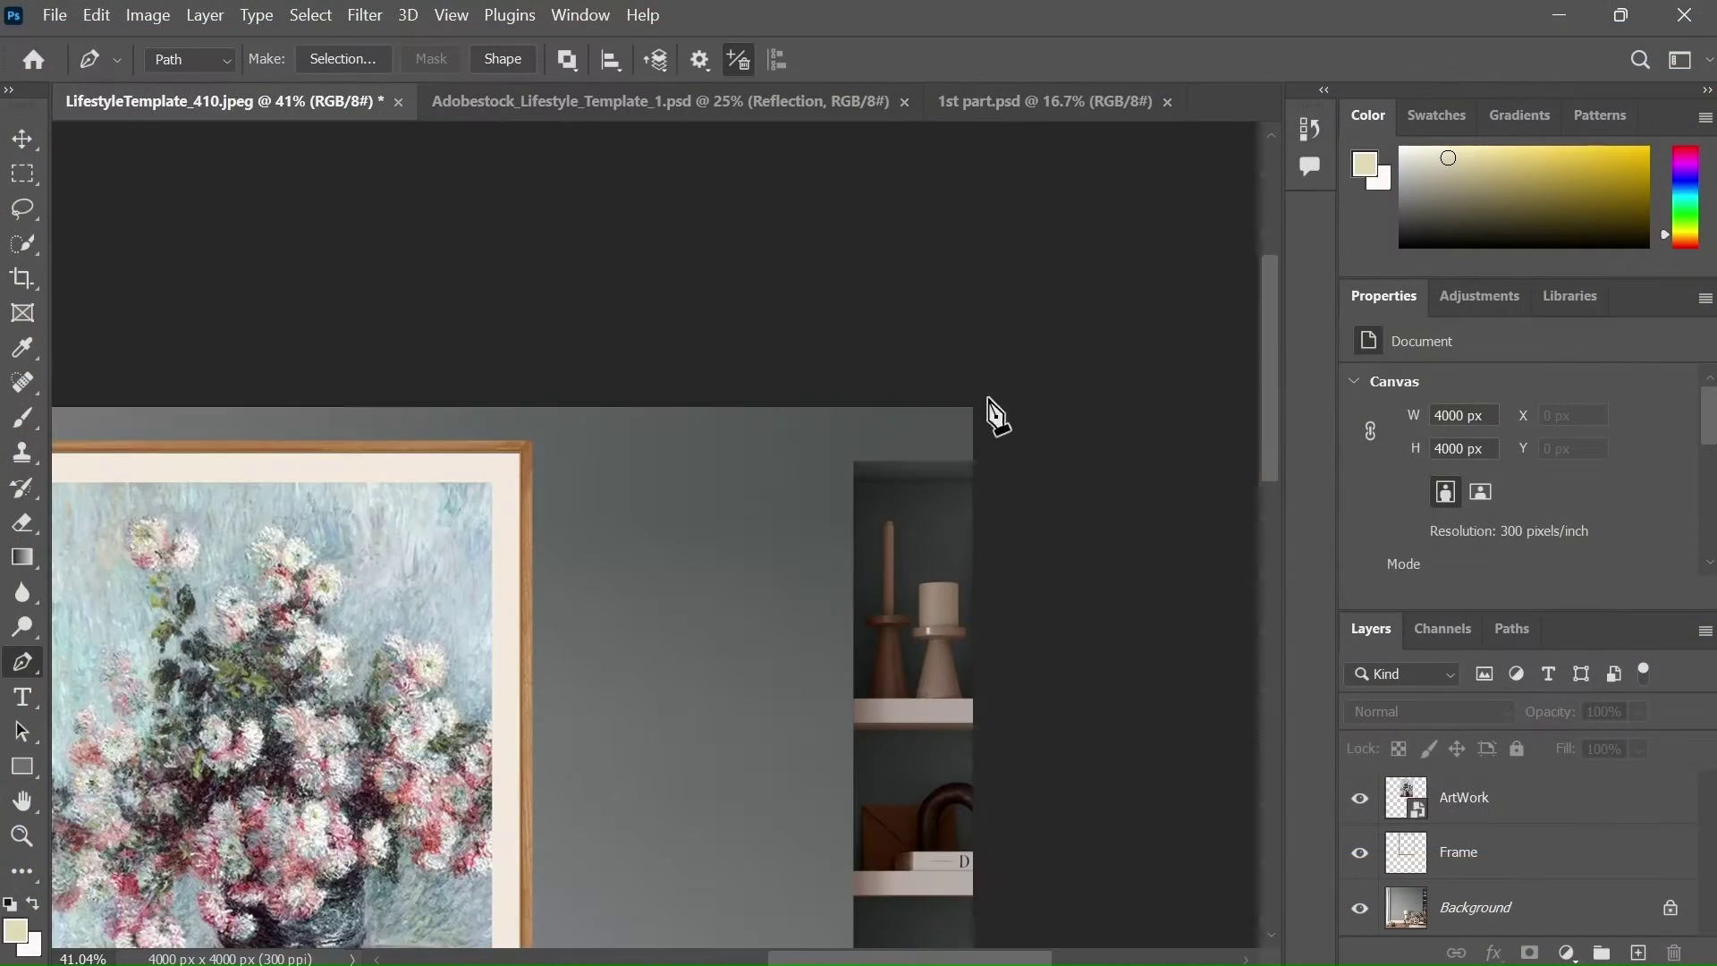
pyautogui.scroll(-5, 978, 426)
pyautogui.click(851, 577)
pyautogui.scroll(6, 885, 590)
pyautogui.hscroll(-10, 890, 702)
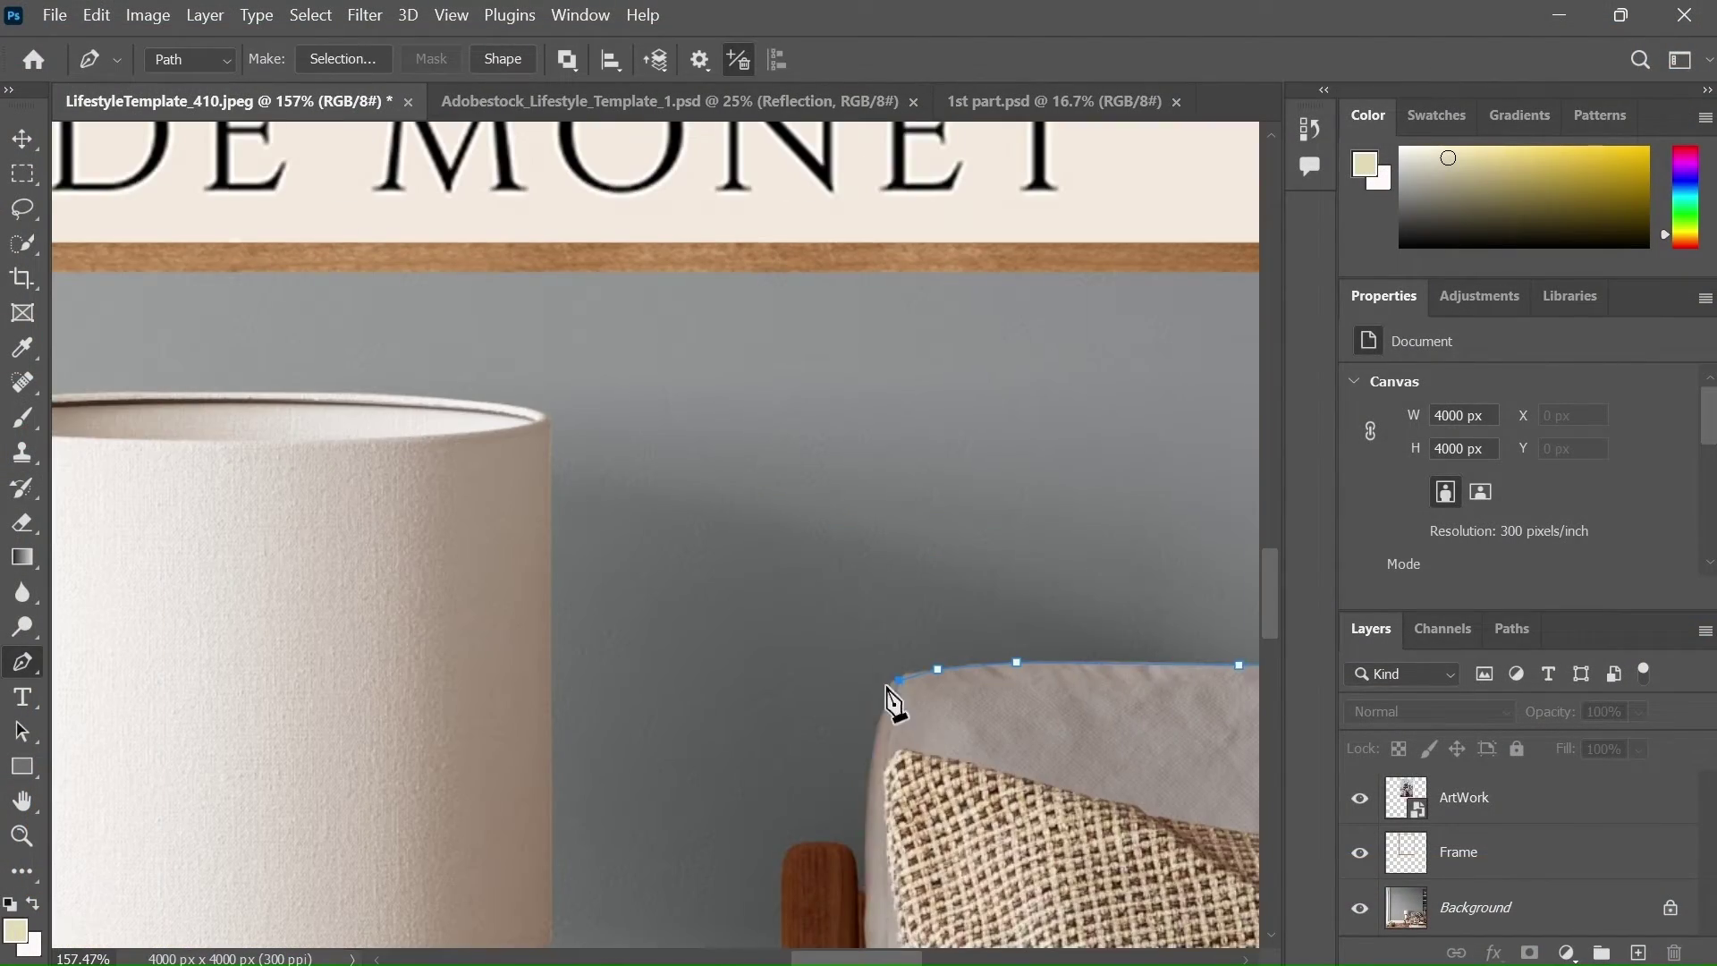
pyautogui.scroll(-5, 791, 881)
pyautogui.click(701, 644)
pyautogui.scroll(-4, 713, 721)
pyautogui.click(387, 430)
# Step: Dismiss the 'Failed to process' notice and scroll #general up to the Midjourney results
pyautogui.click(507, 268)
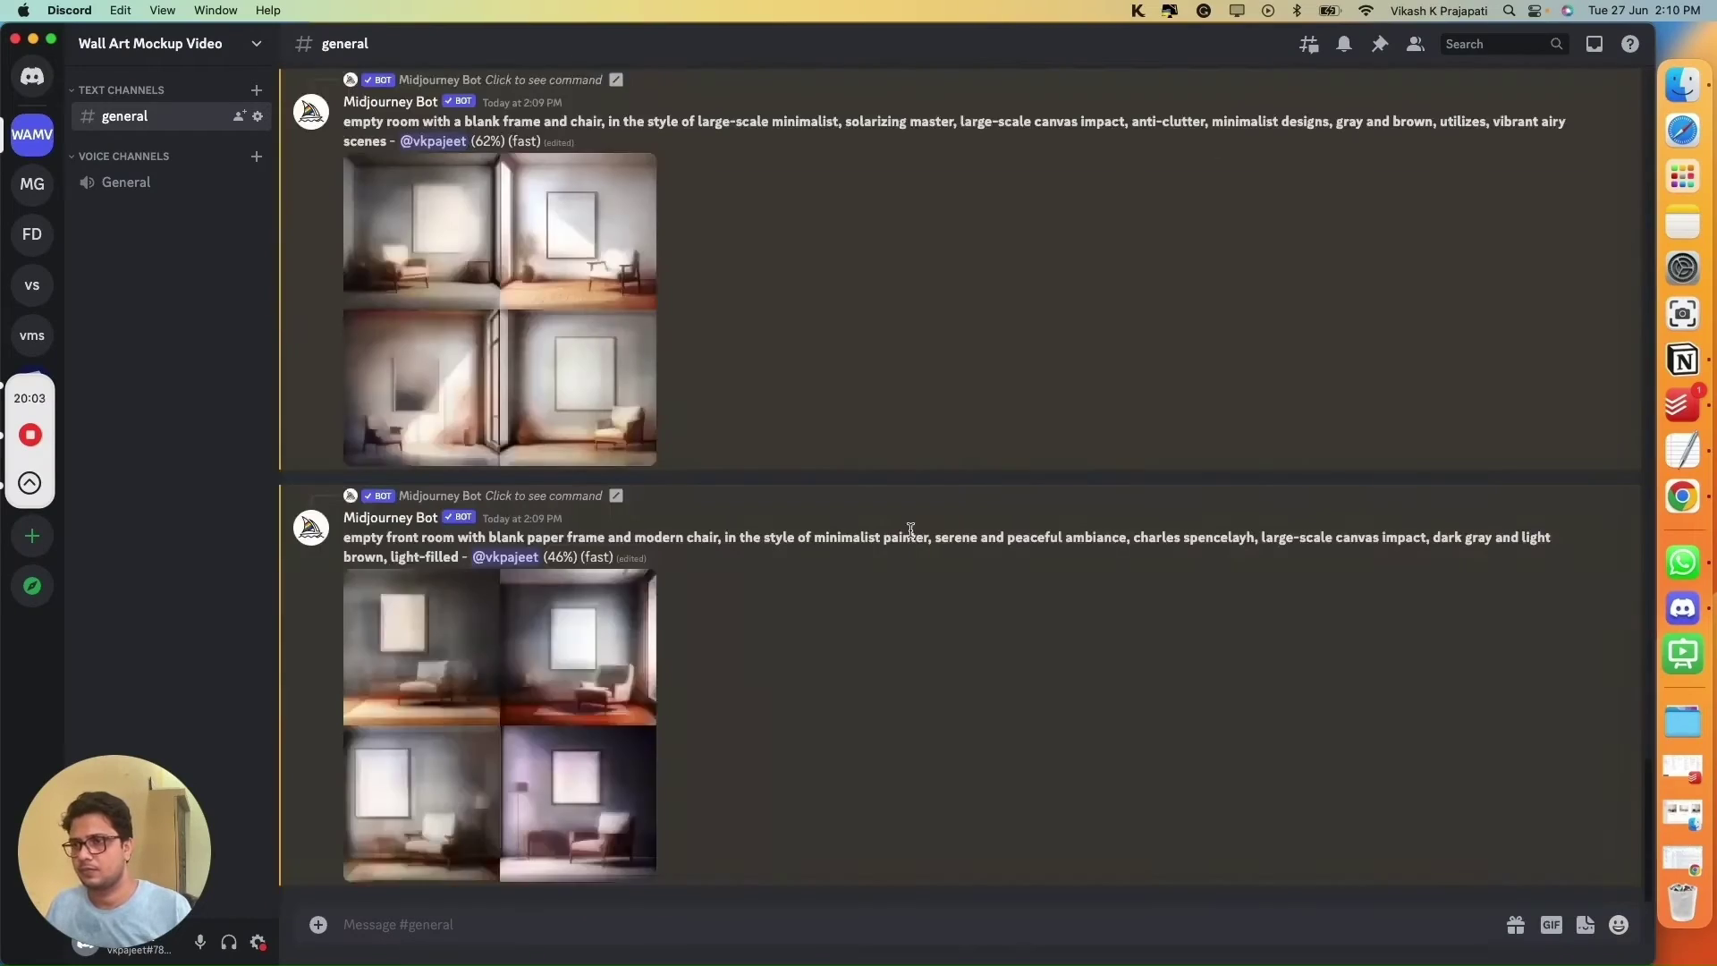
pyautogui.scroll(5, 361, 335)
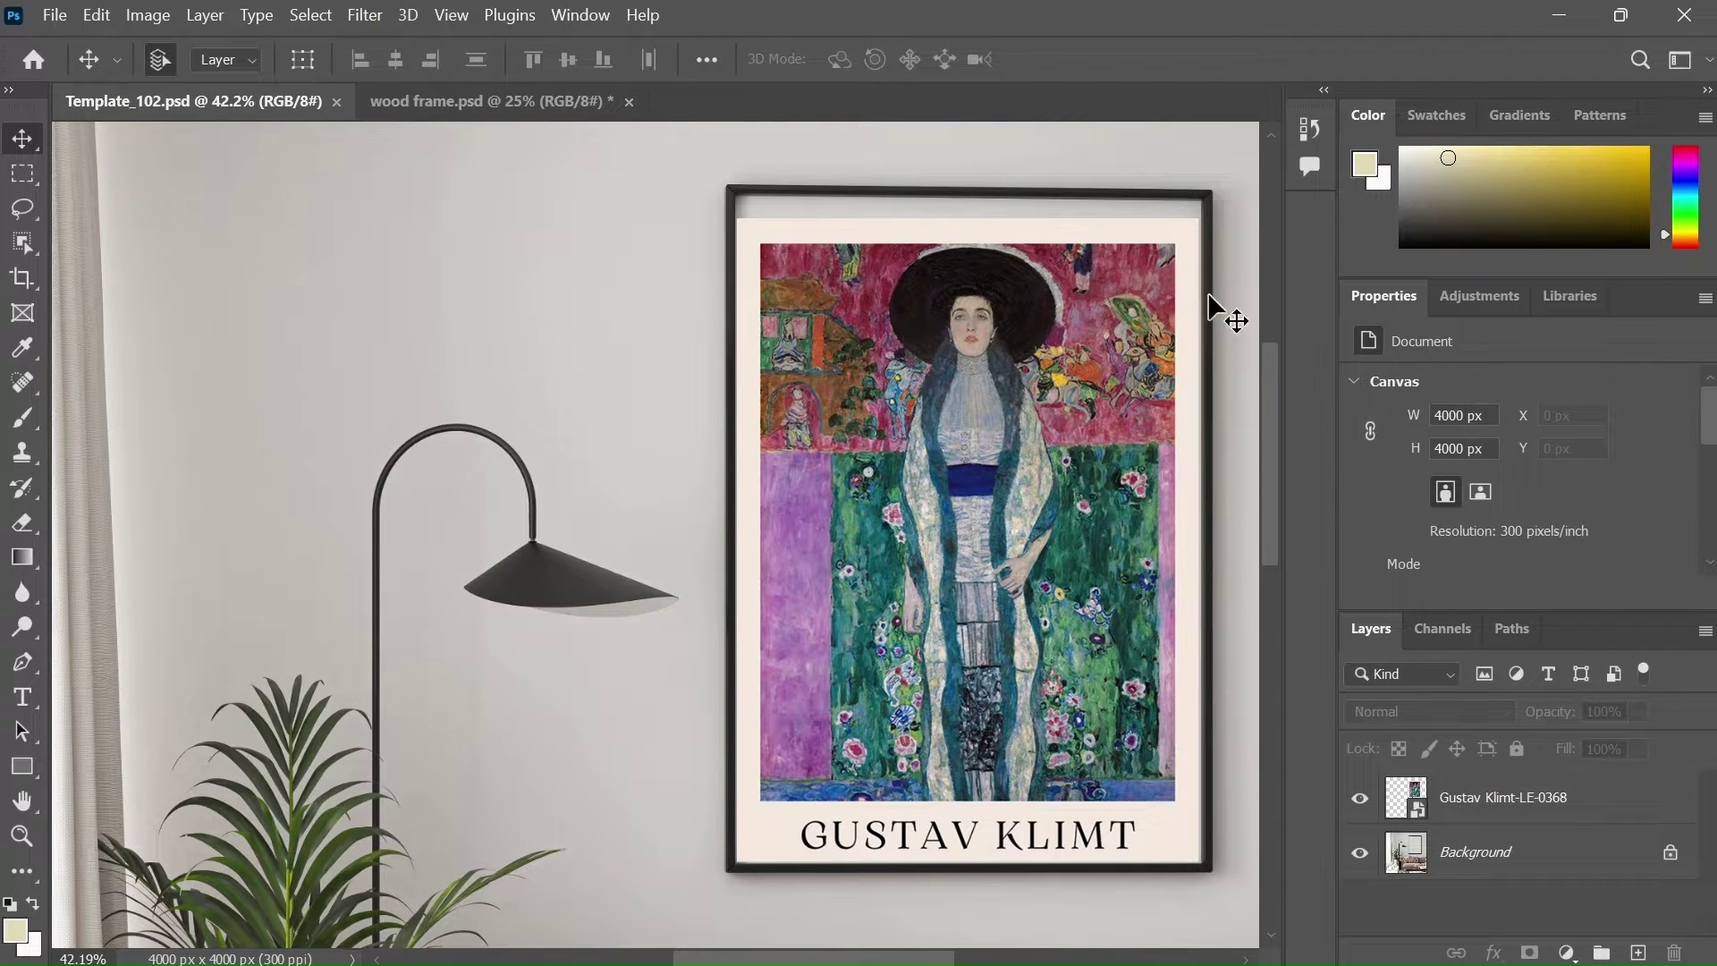
pyautogui.click(1037, 322)
pyautogui.hotkey('ctrl', 't')
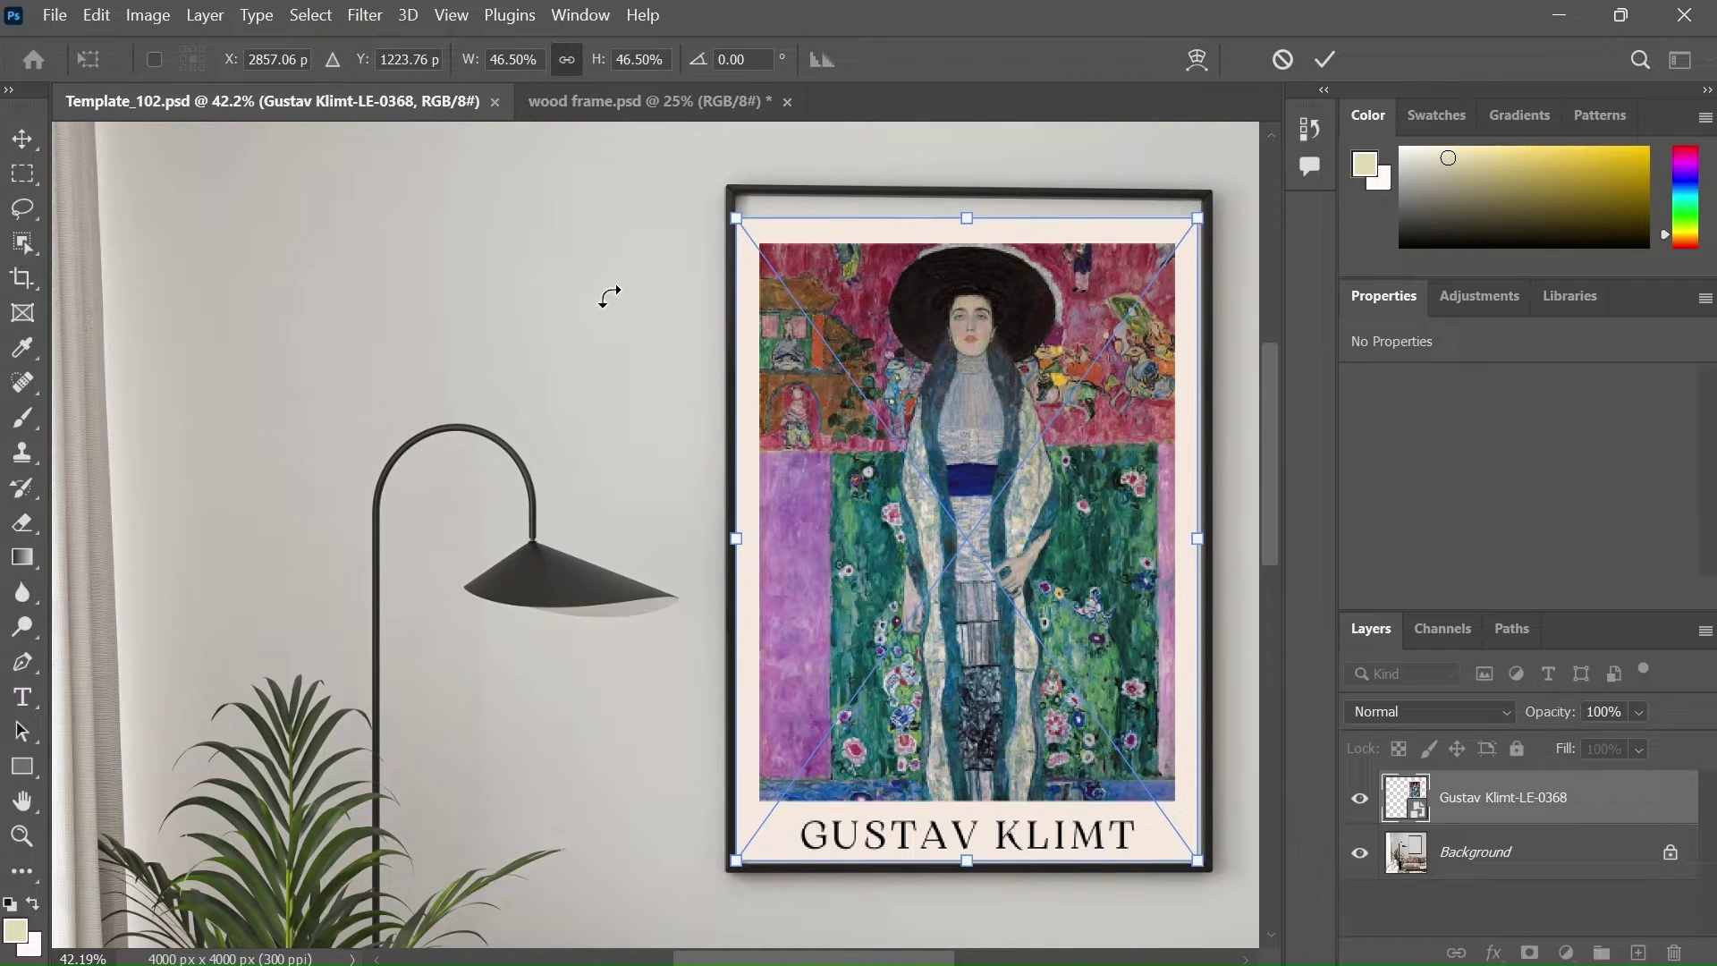
pyautogui.press('Return')
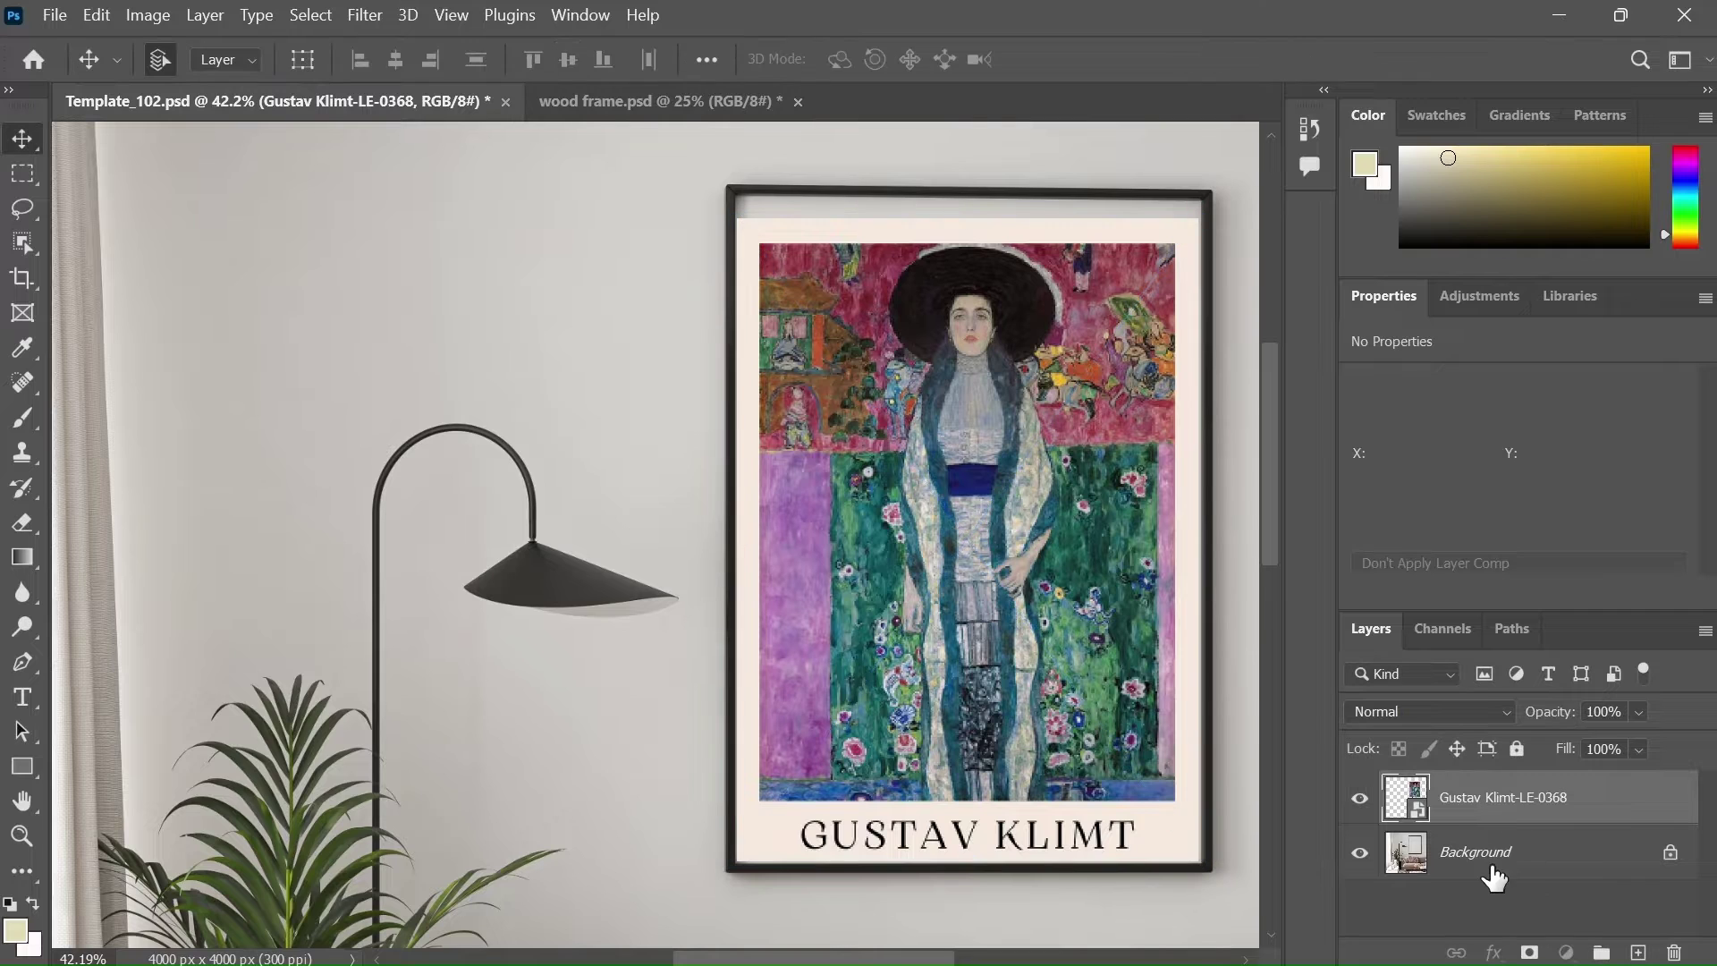
pyautogui.click(835, 209)
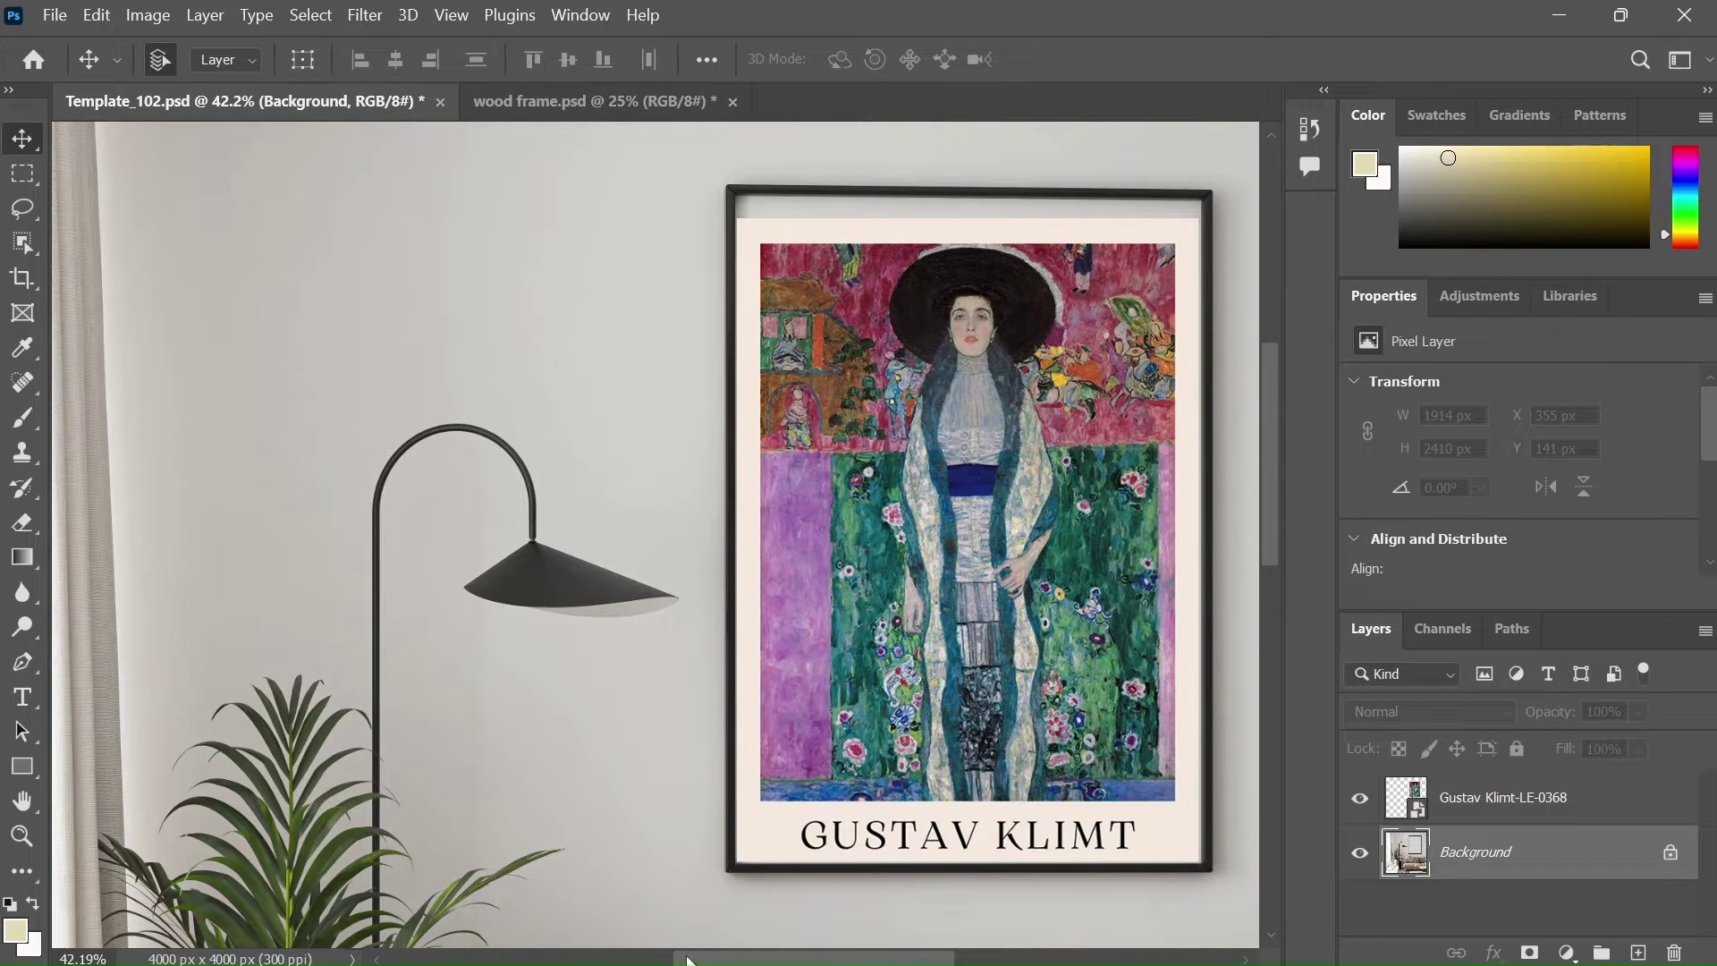
pyautogui.press('z')
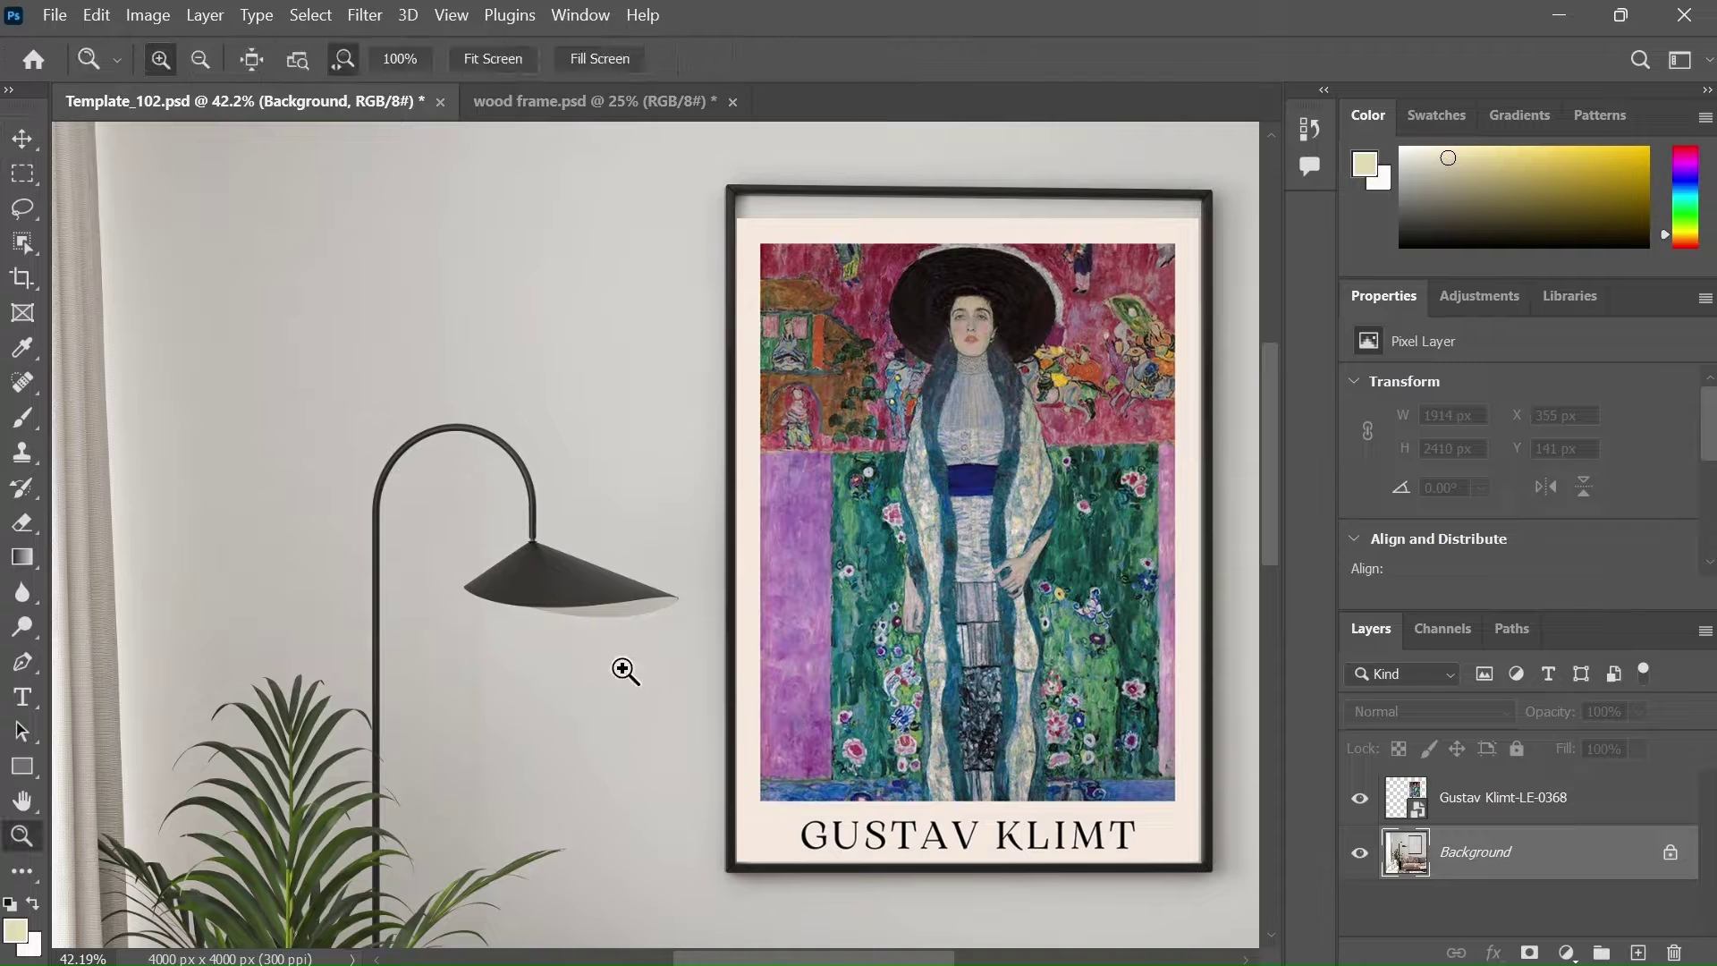
pyautogui.moveTo(620, 670); pyautogui.dragTo(578, 671)
pyautogui.press('v')
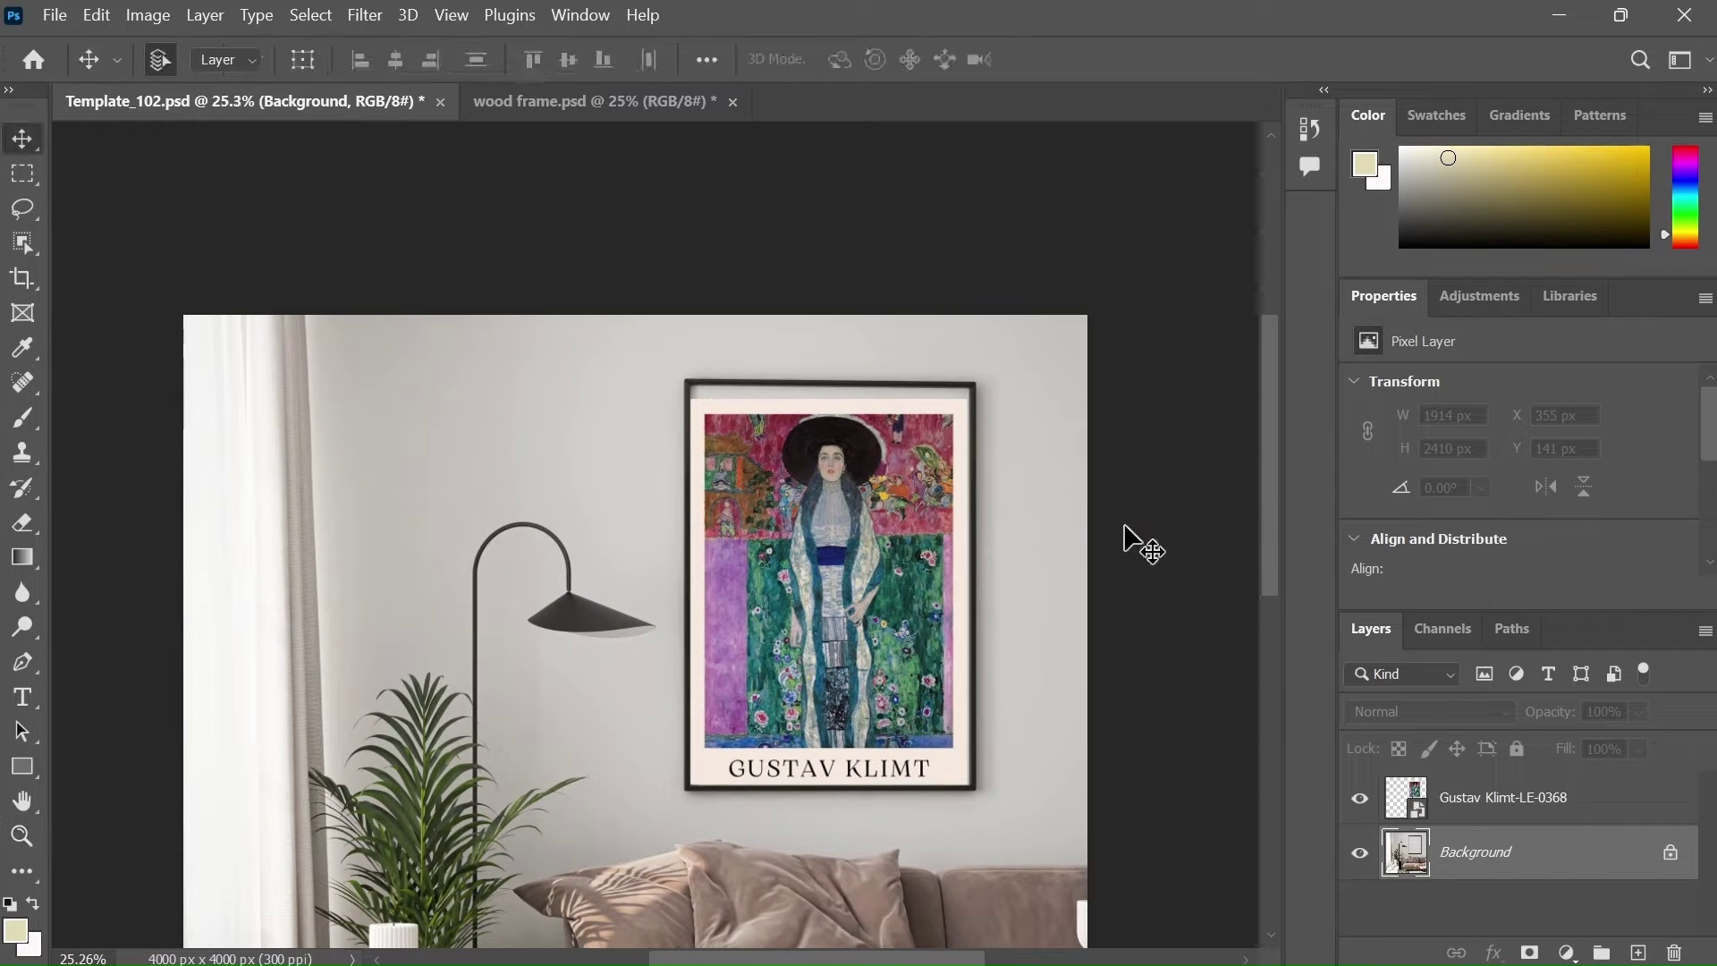
pyautogui.moveTo(1263, 487); pyautogui.dragTo(1267, 534)
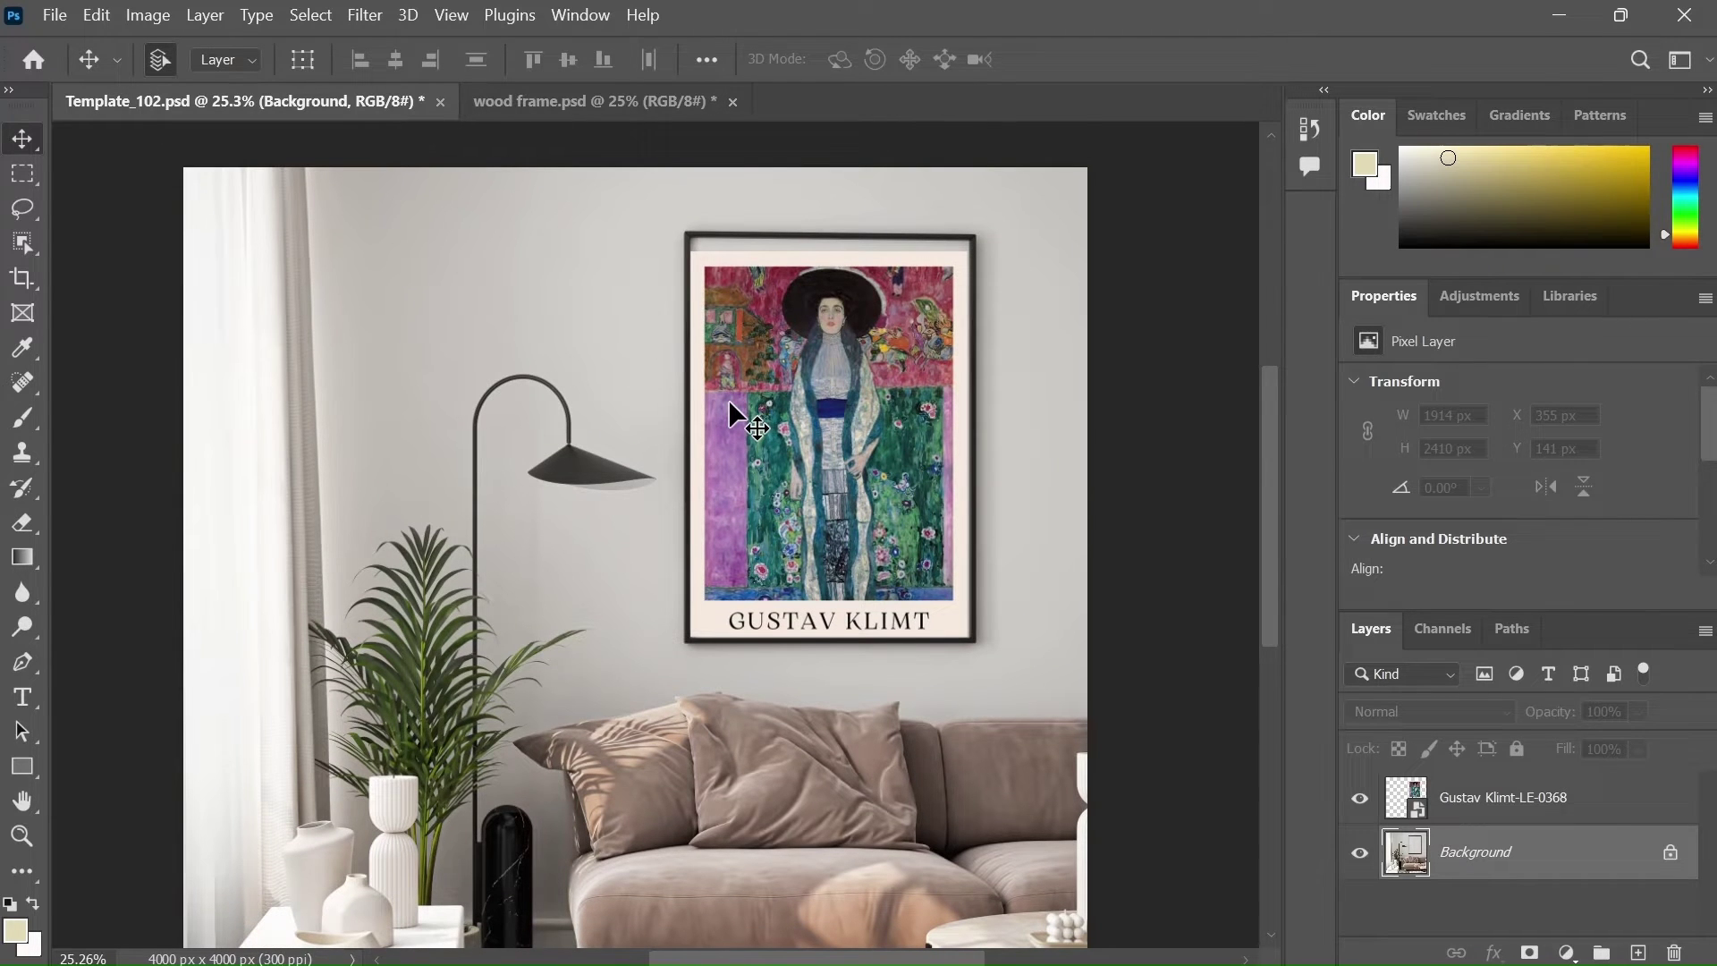
pyautogui.scroll(-1, 728, 399)
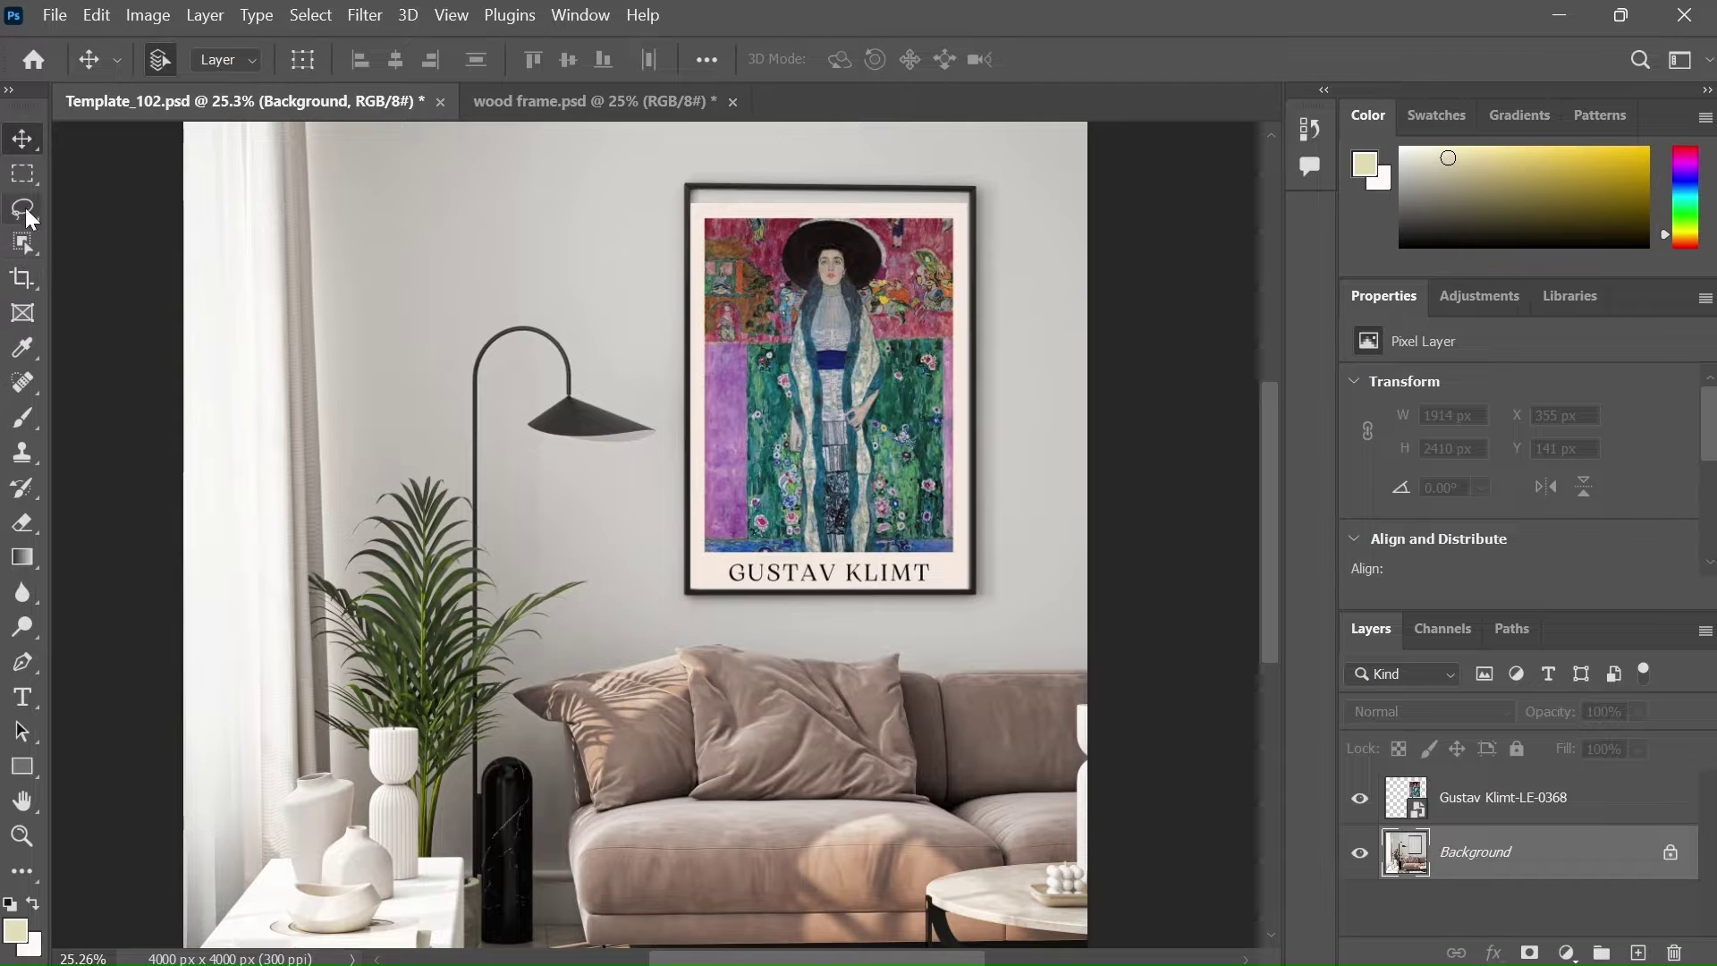
# Step: Marquee-select a rectangle around the poster frame and hide the Gustav Klimt layer
pyautogui.click(23, 173)
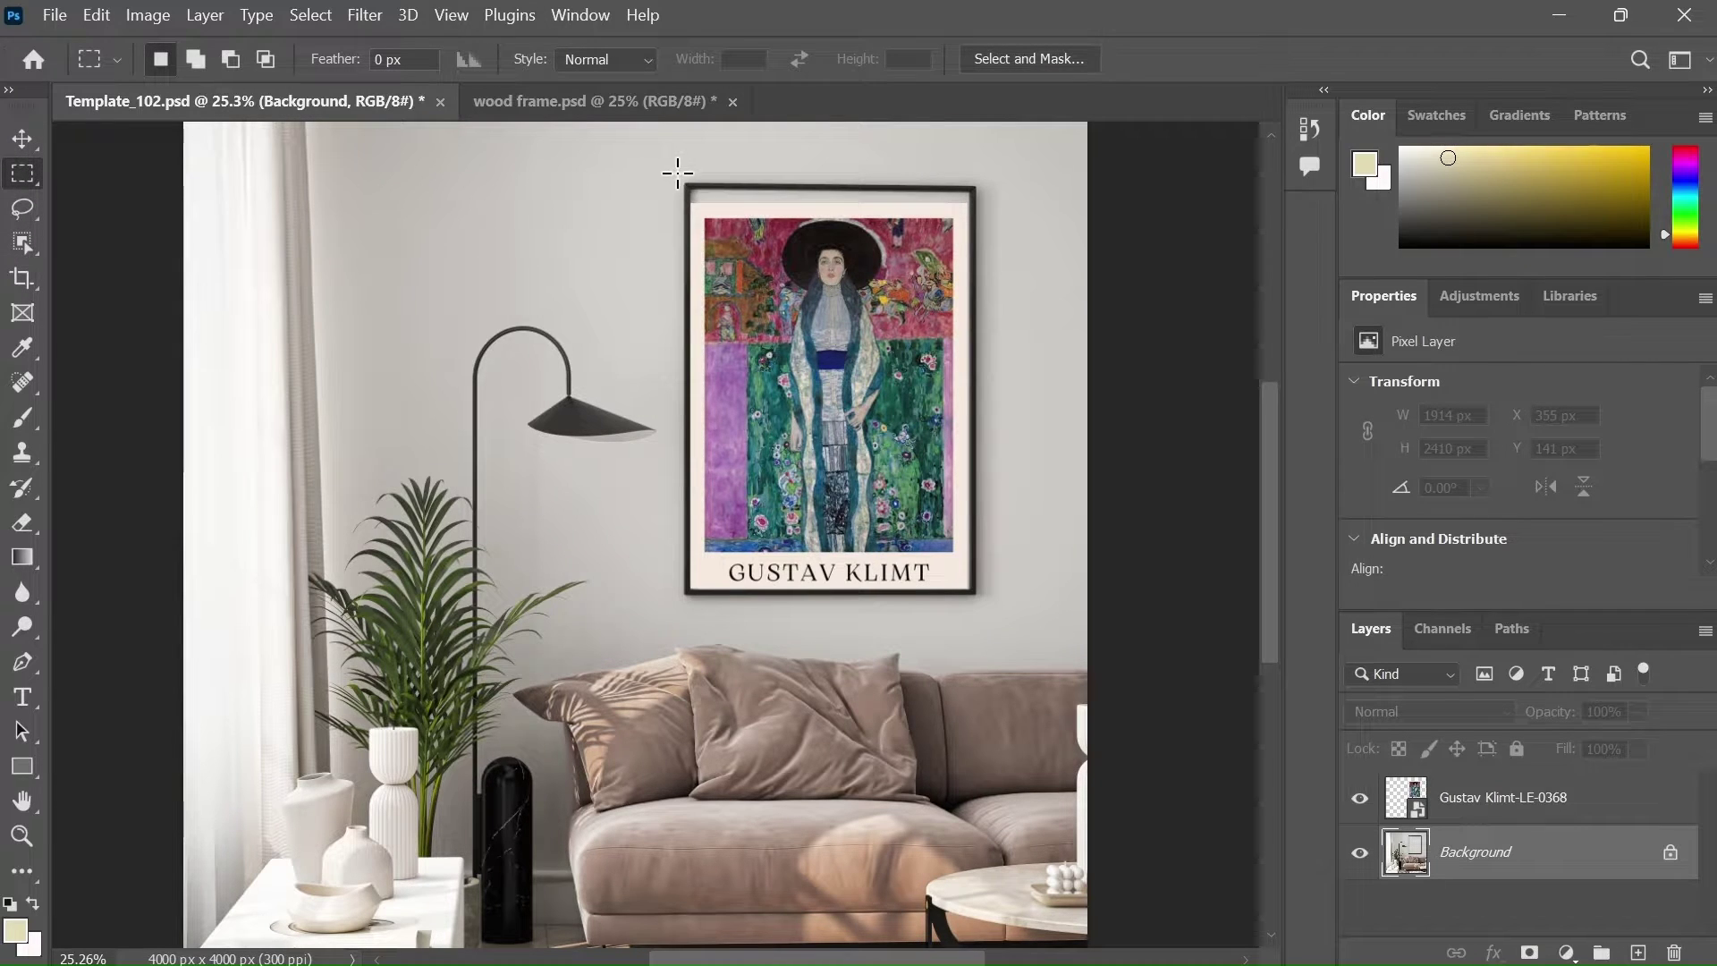
pyautogui.moveTo(678, 174); pyautogui.dragTo(1078, 624)
pyautogui.click(1075, 624)
pyautogui.hotkey('ctrl', 'z')
pyautogui.click(1360, 799)
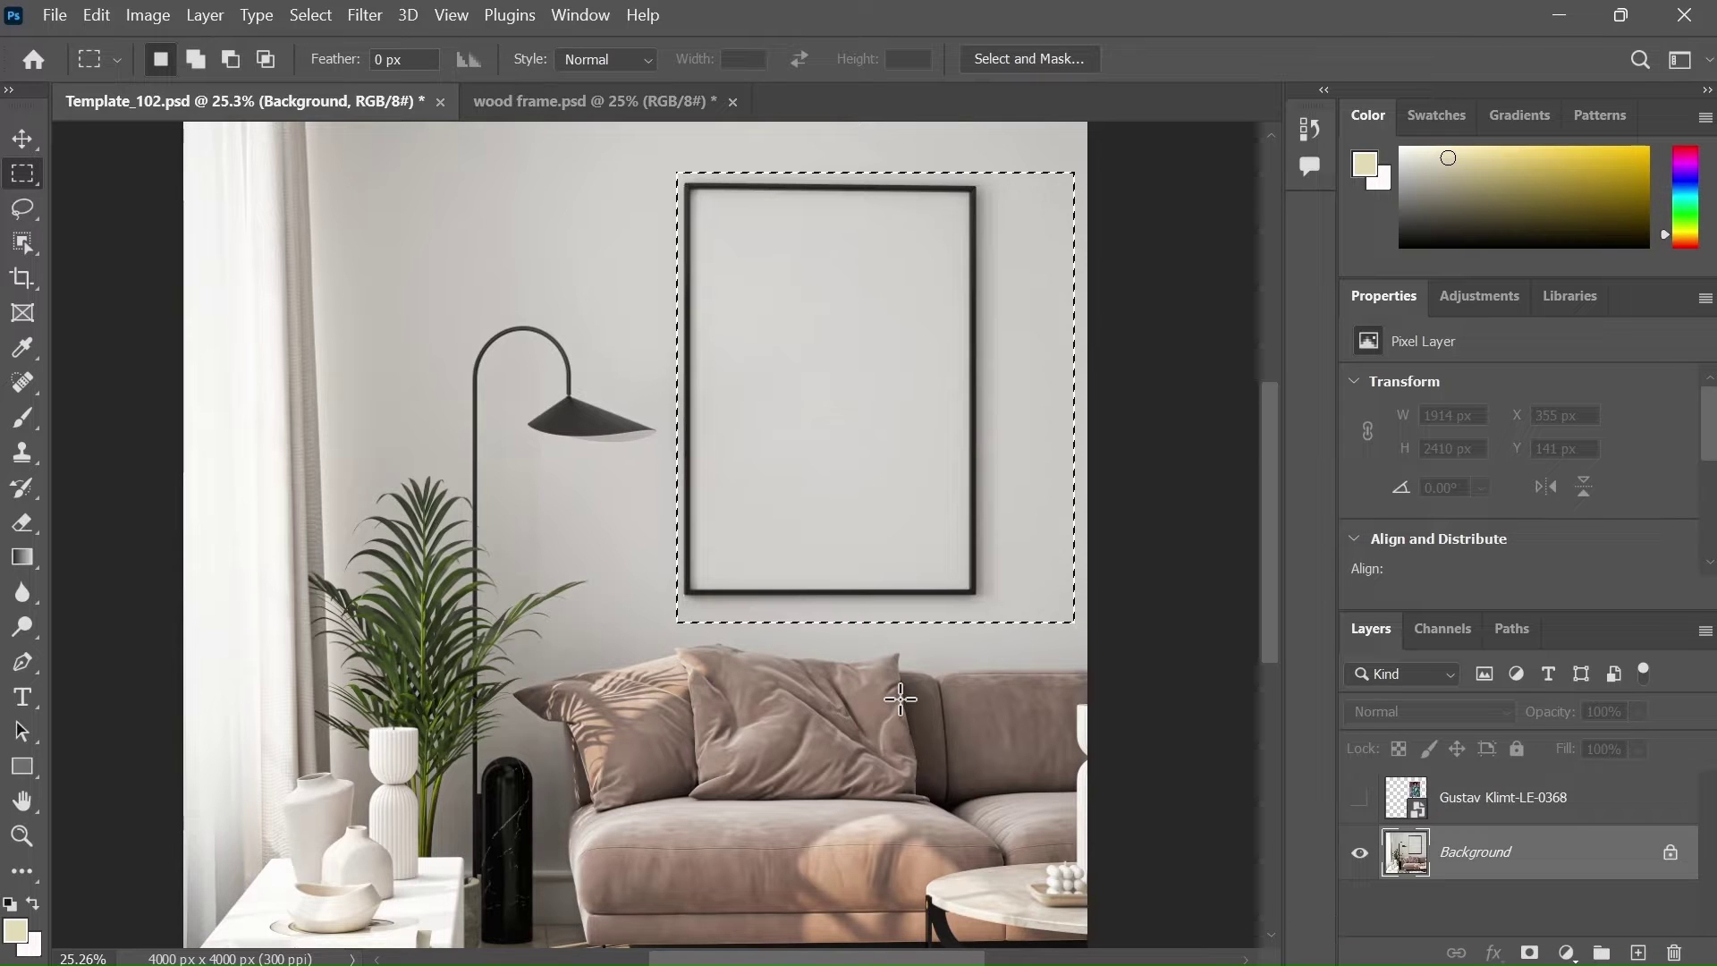
pyautogui.click(95, 15)
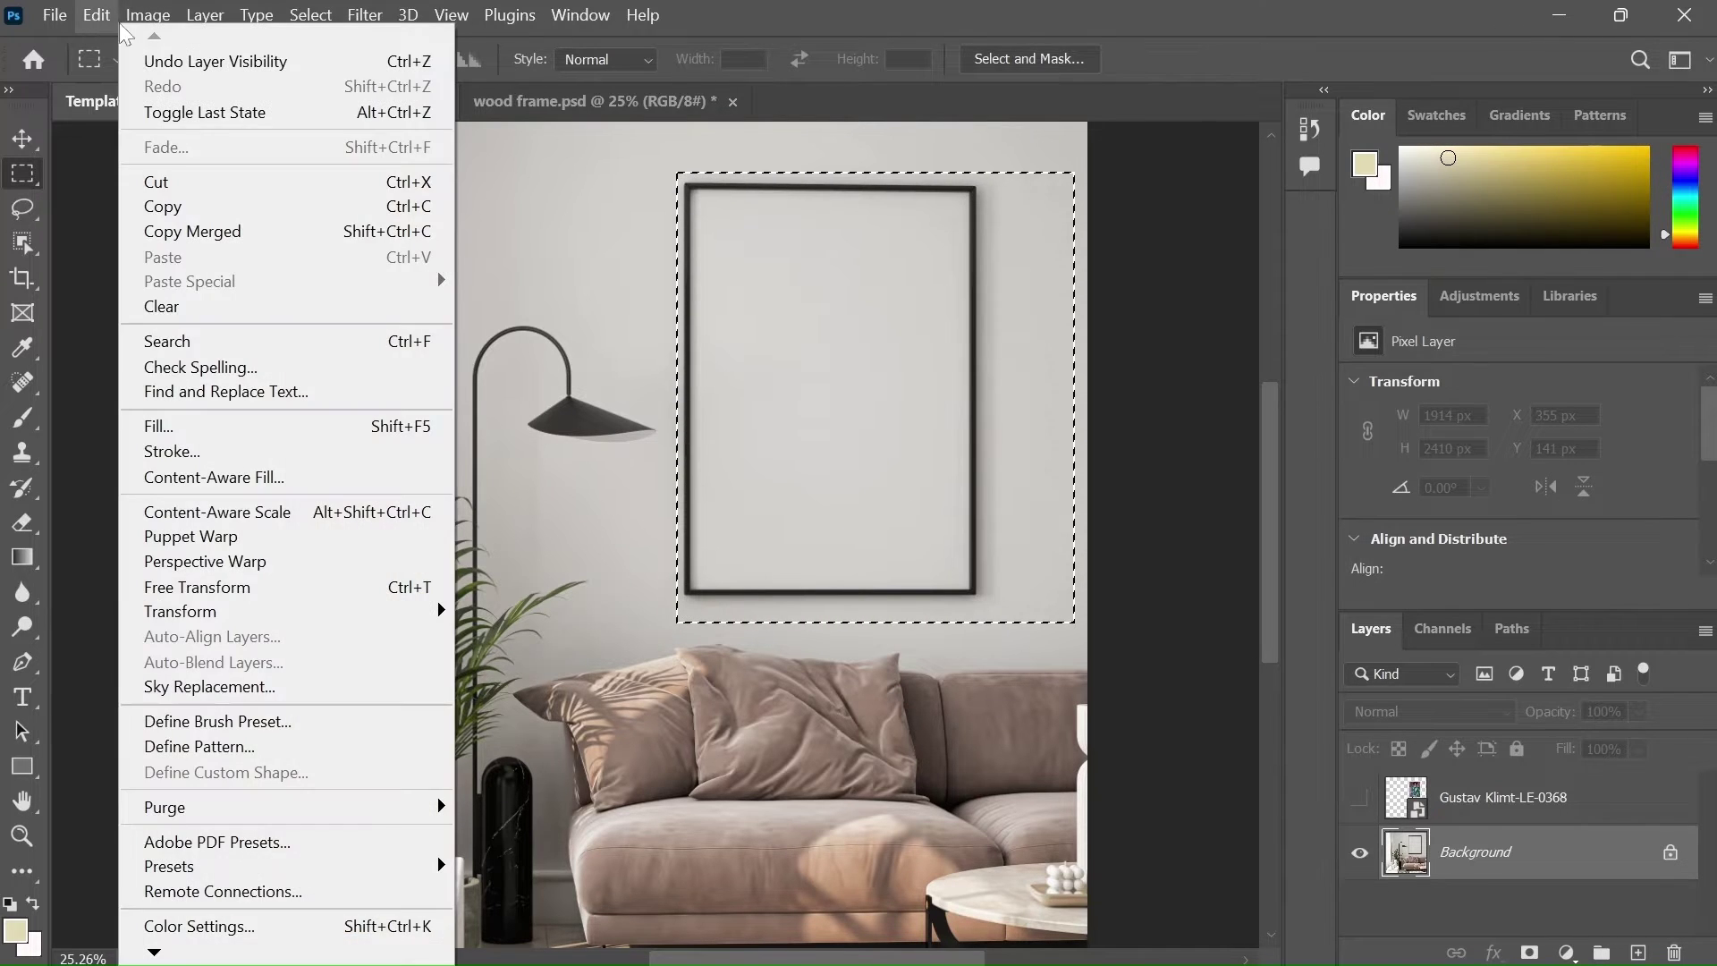
# Step: Run Content-Aware Fill on the frame with Rotation Adaptation High, output to a new layer
pyautogui.click(250, 476)
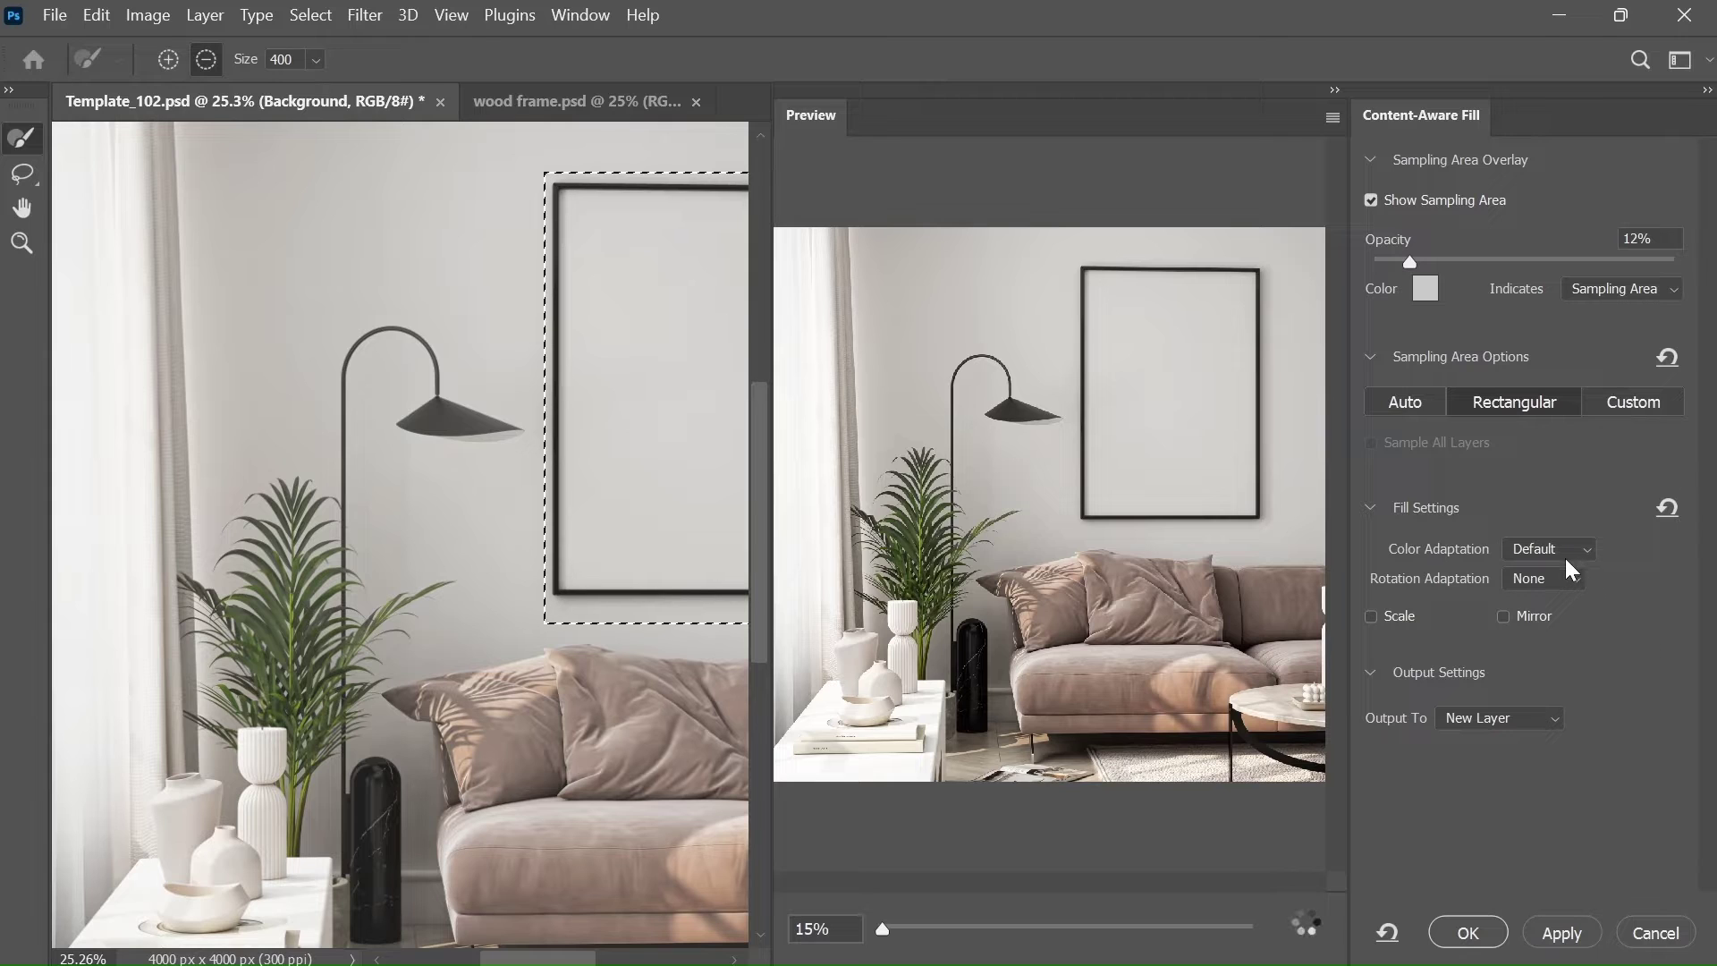
pyautogui.click(1580, 581)
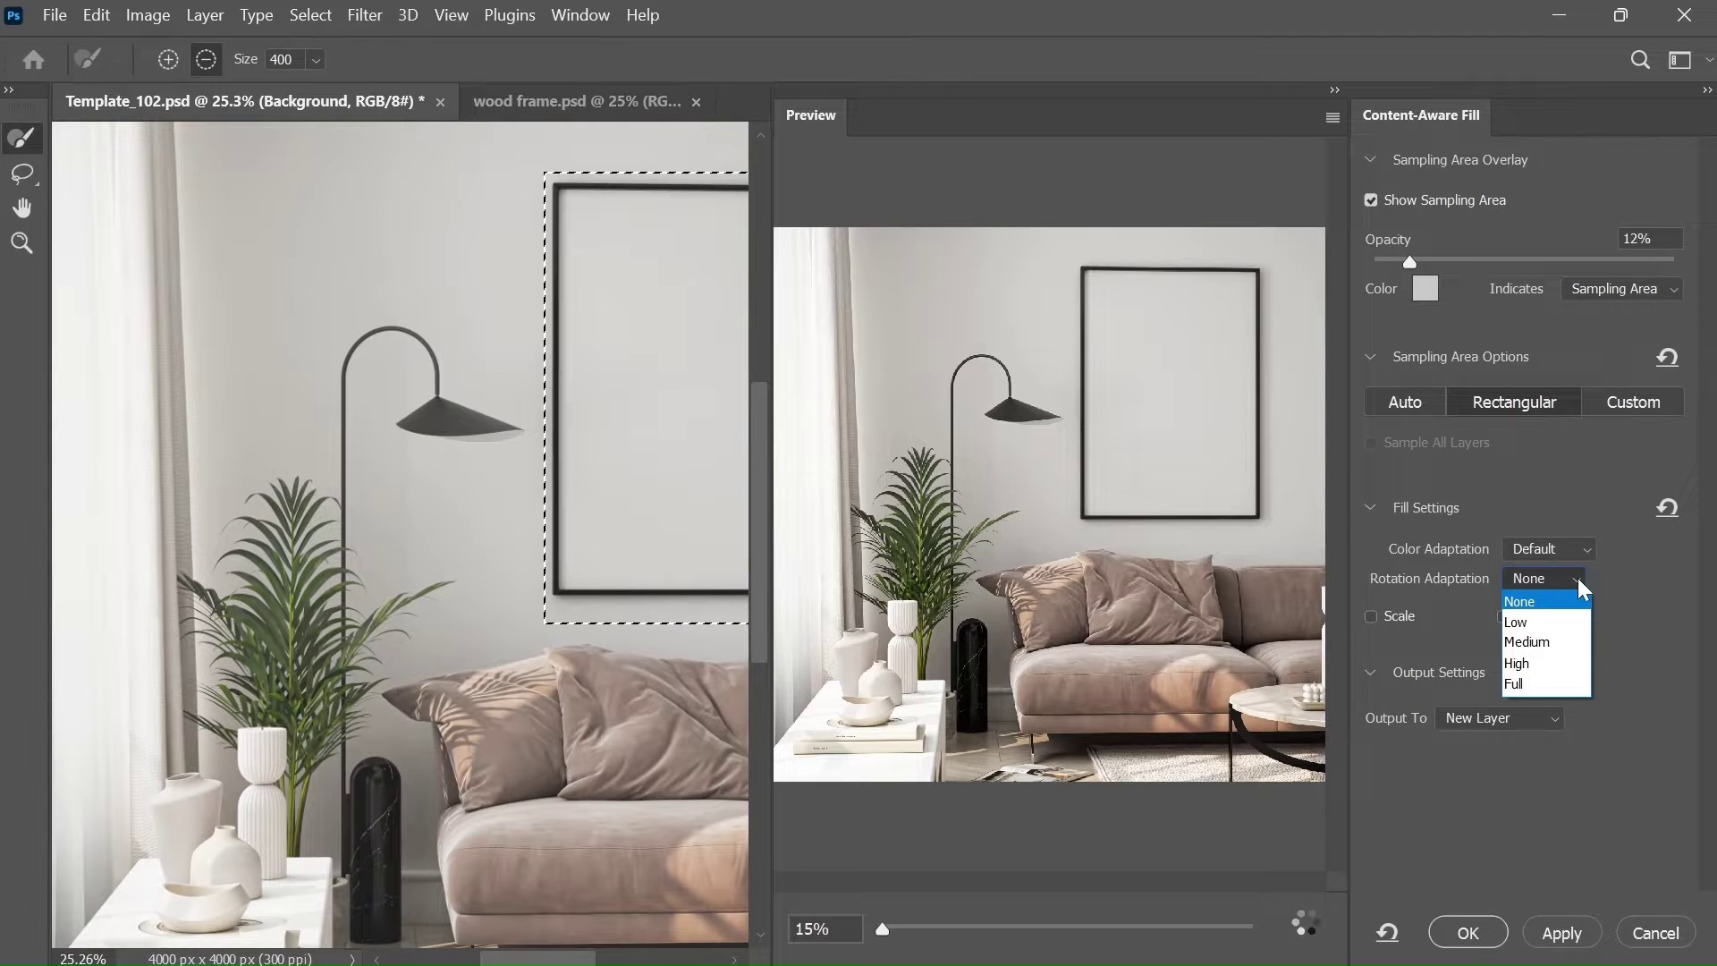
pyautogui.click(1574, 668)
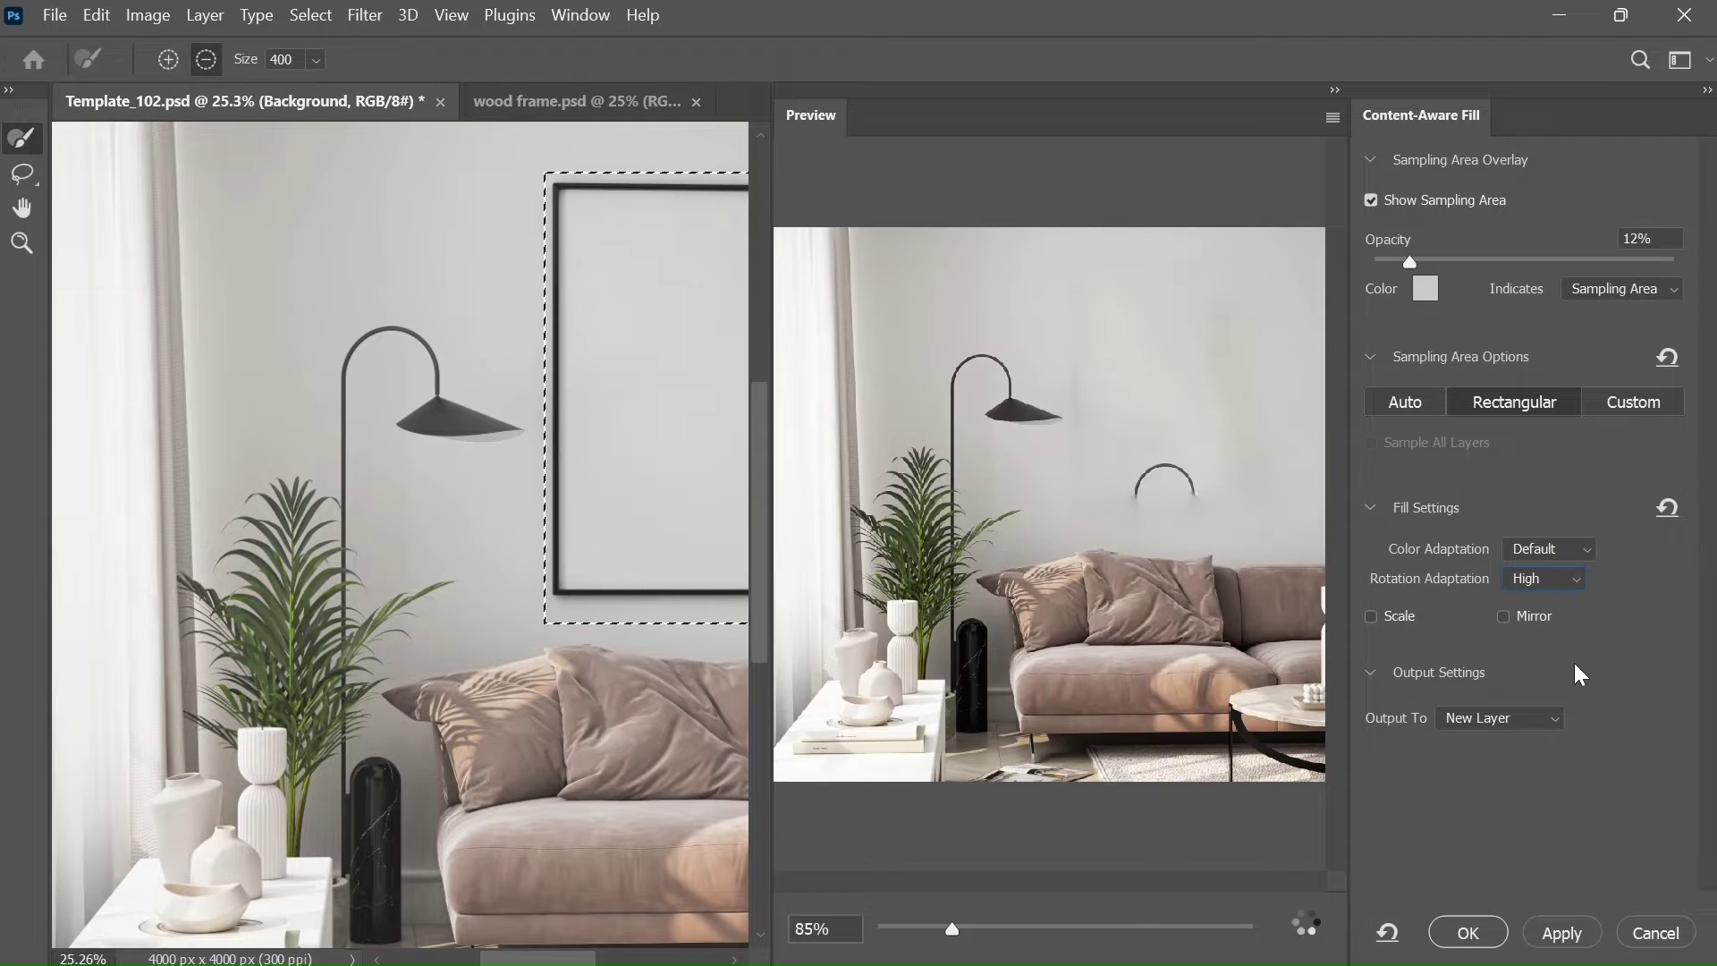
pyautogui.click(1551, 727)
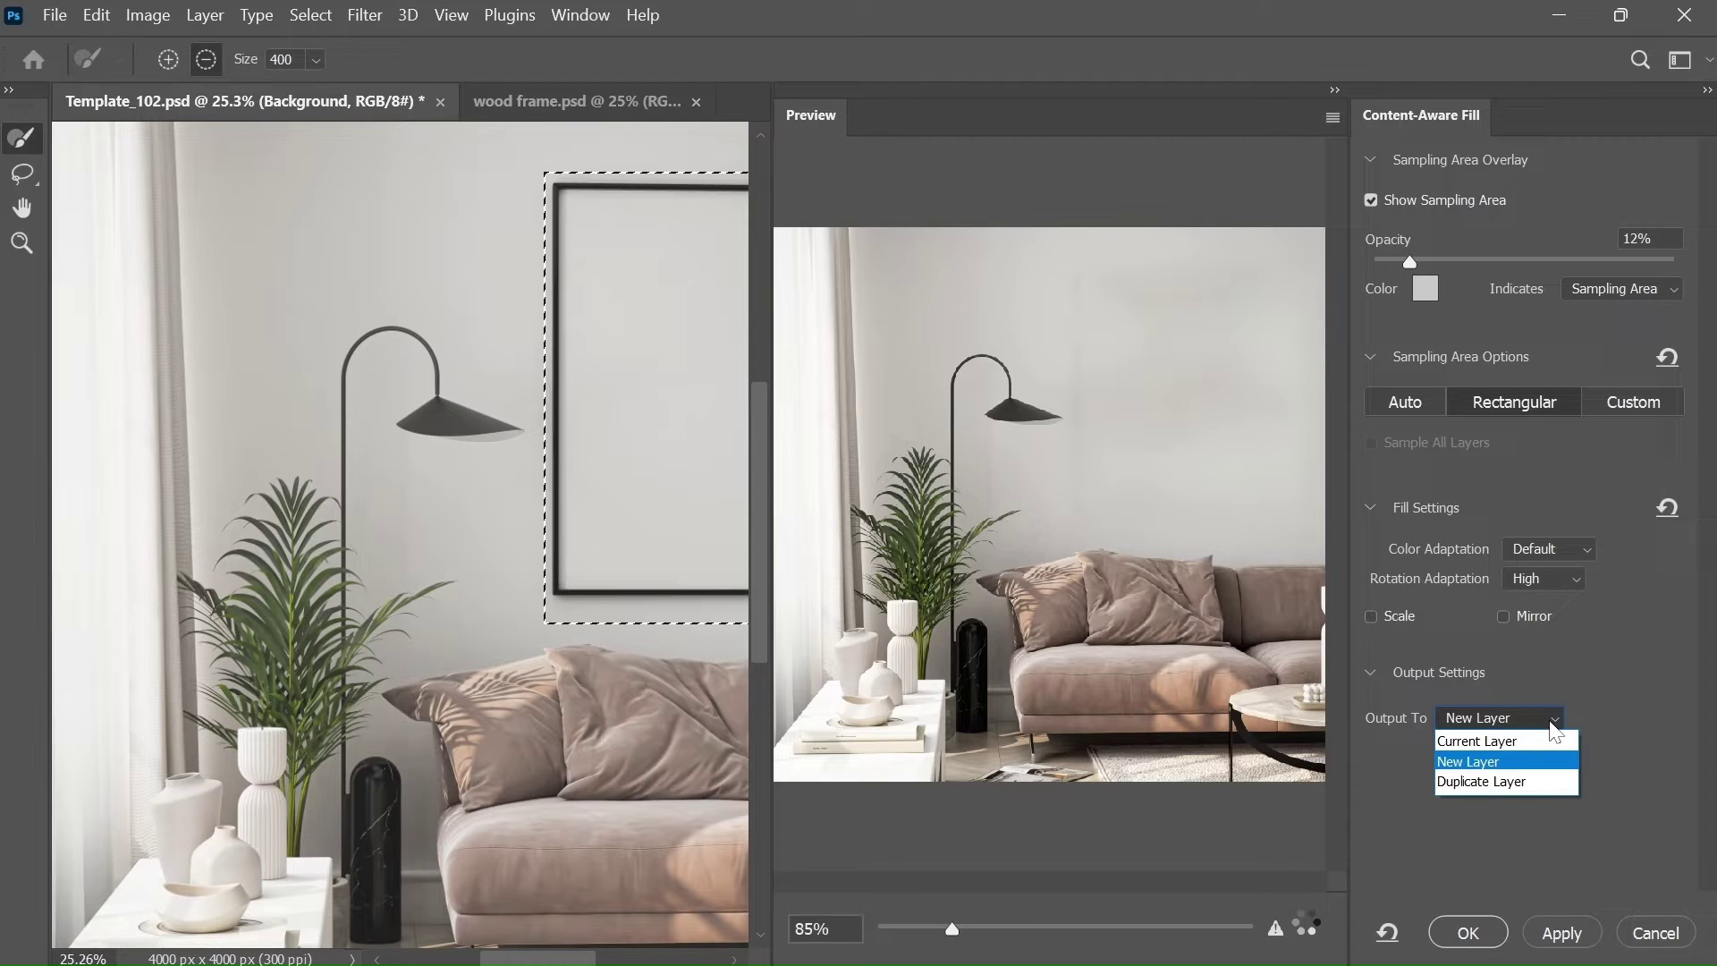
pyautogui.click(1468, 761)
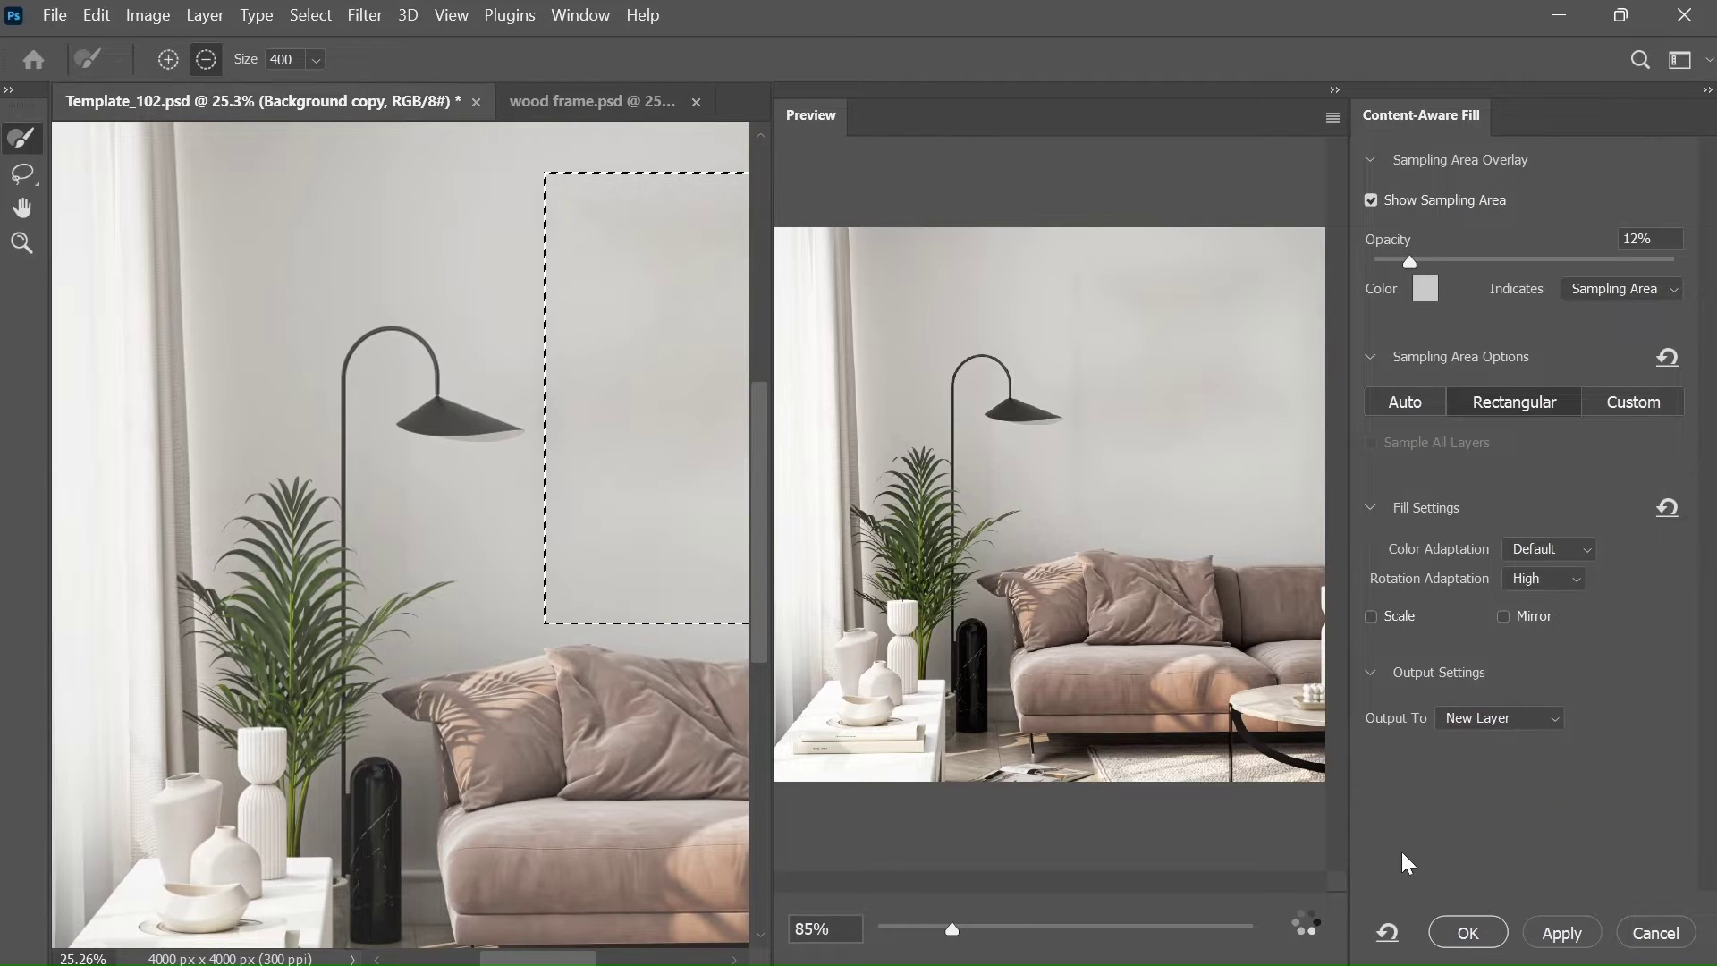
pyautogui.click(1466, 933)
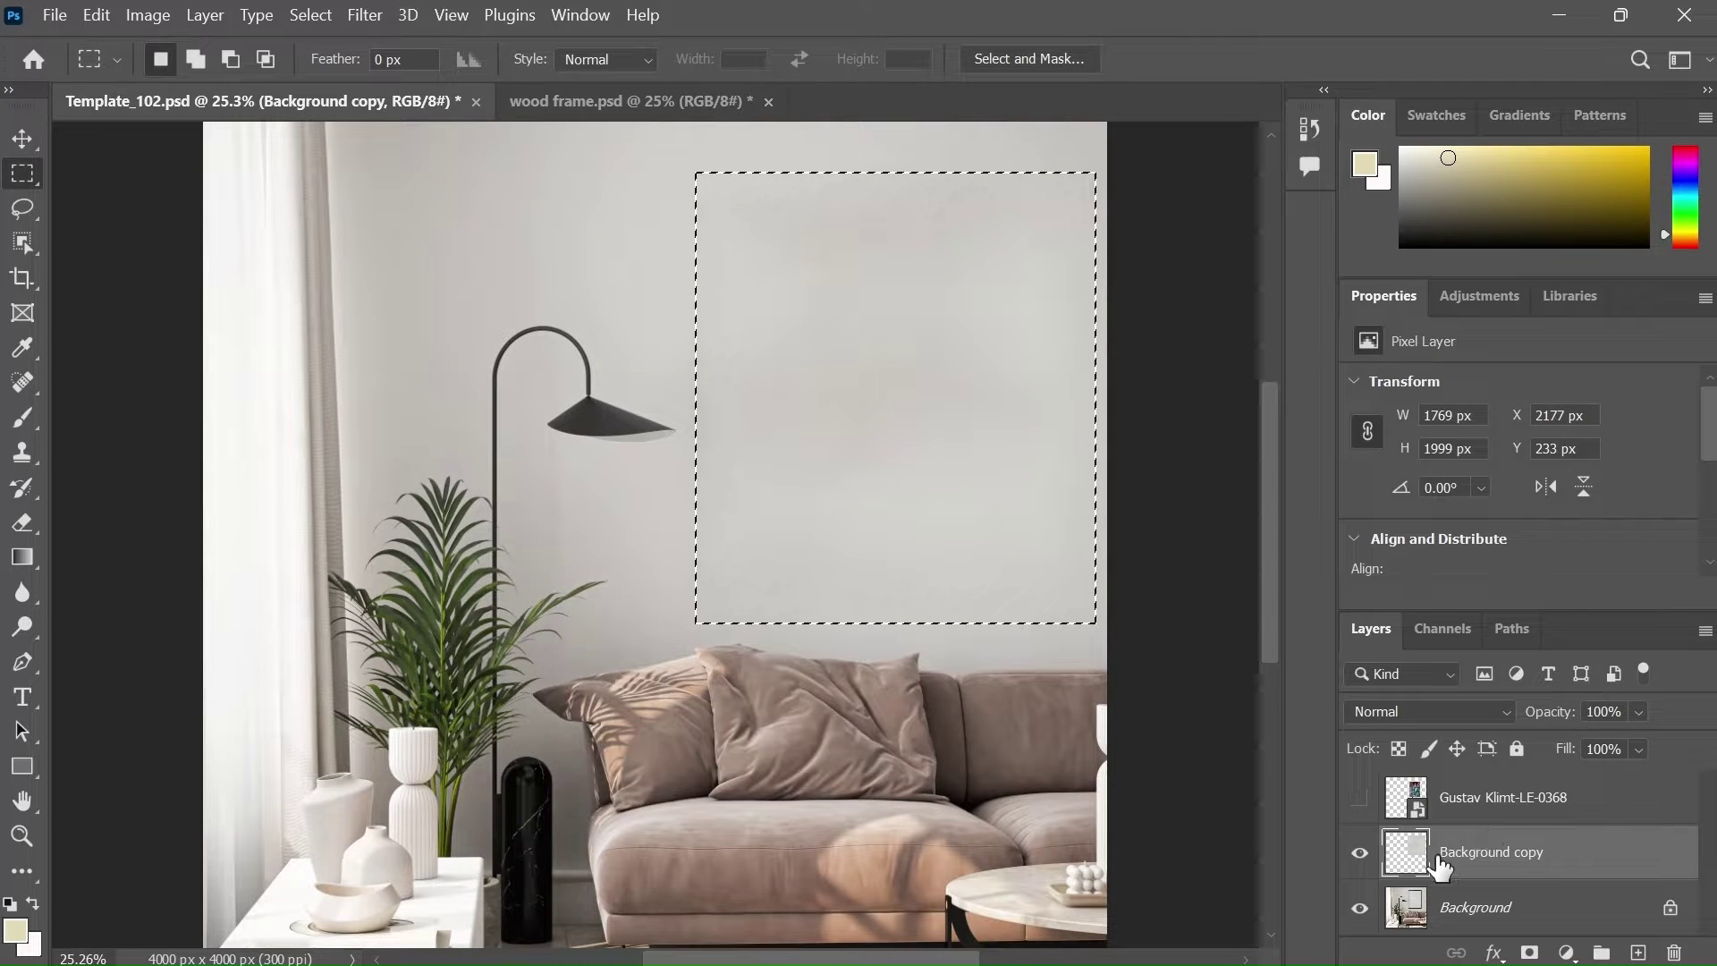
# Step: Deselect the frame area and toggle the Background copy's visibility to compare the fill
pyautogui.click(1361, 856)
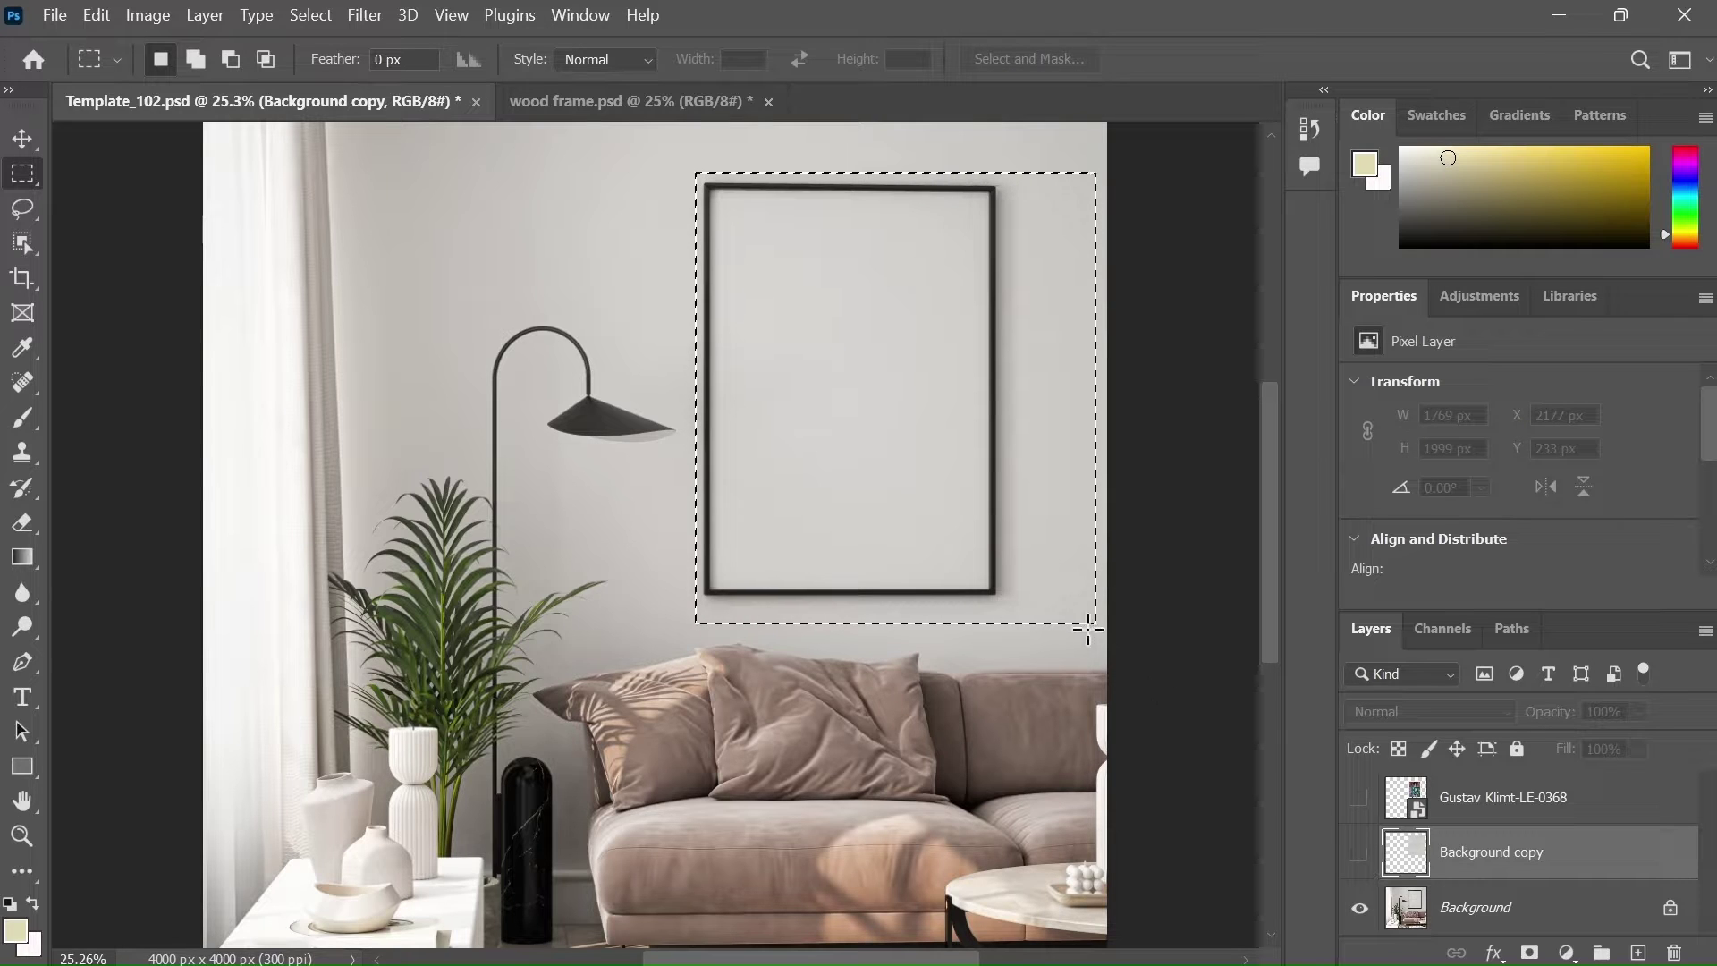
pyautogui.click(1081, 627)
pyautogui.click(1359, 854)
pyautogui.click(1360, 857)
pyautogui.click(1360, 857)
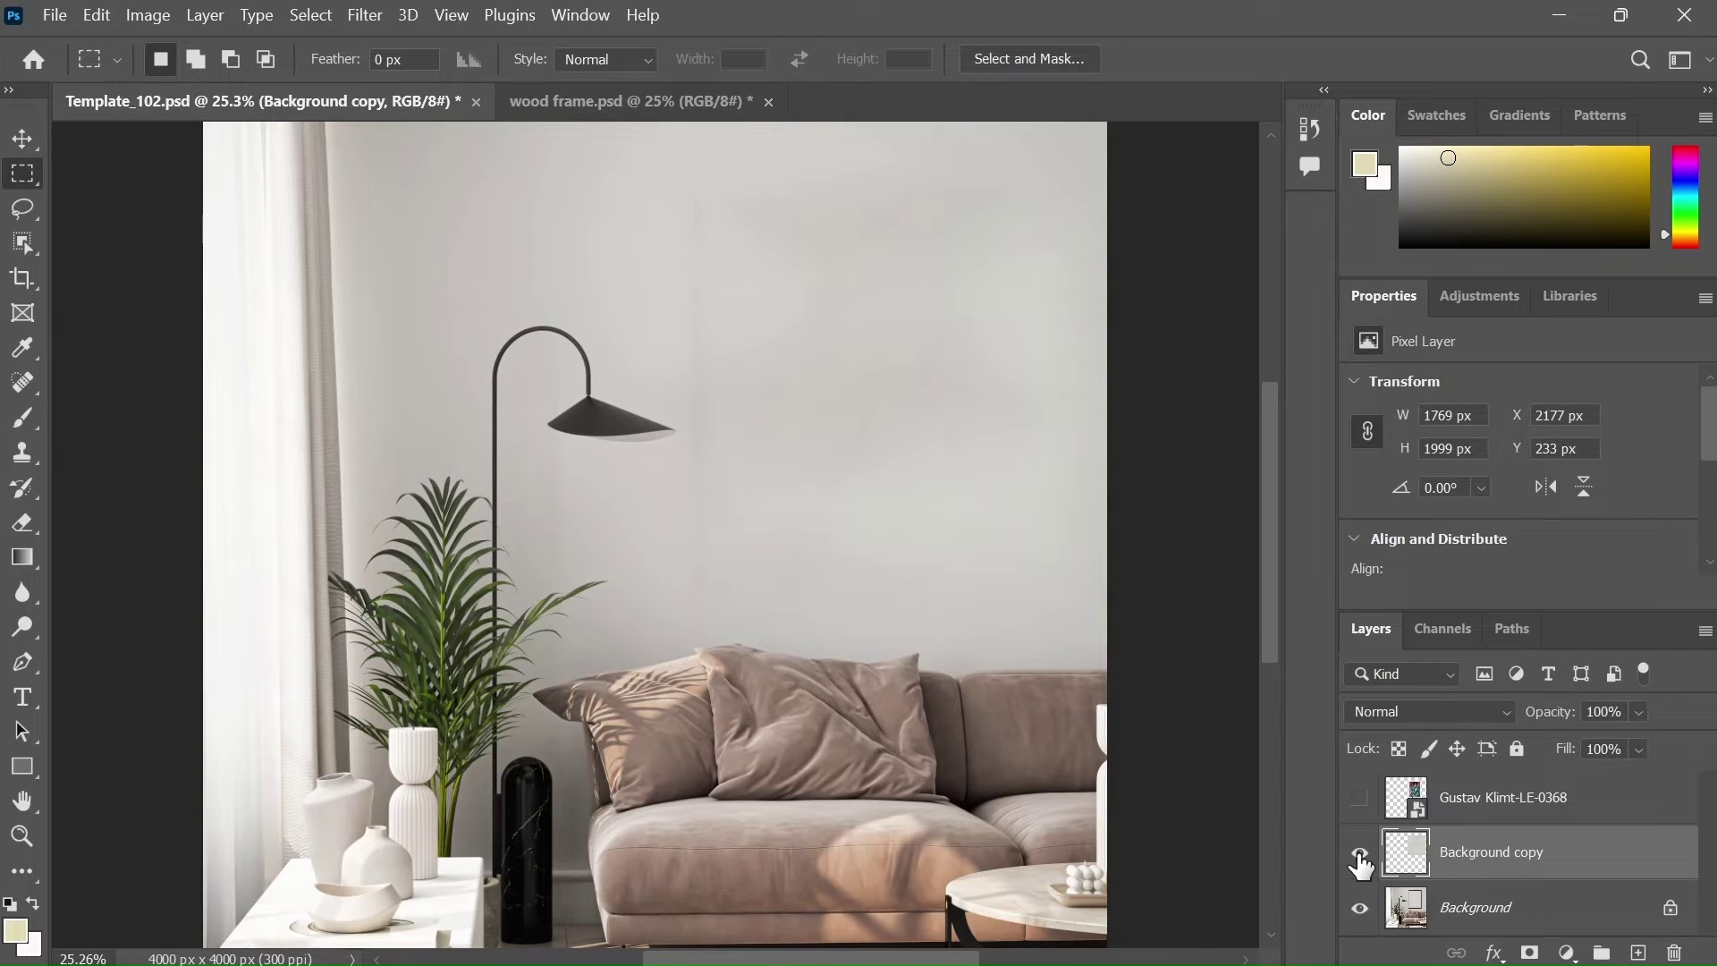
# Step: Select Background together with Background copy and merge them into Background
pyautogui.keyDown('shift'); pyautogui.click(1517, 919); pyautogui.keyUp('shift')
pyautogui.rightClick(1490, 861)
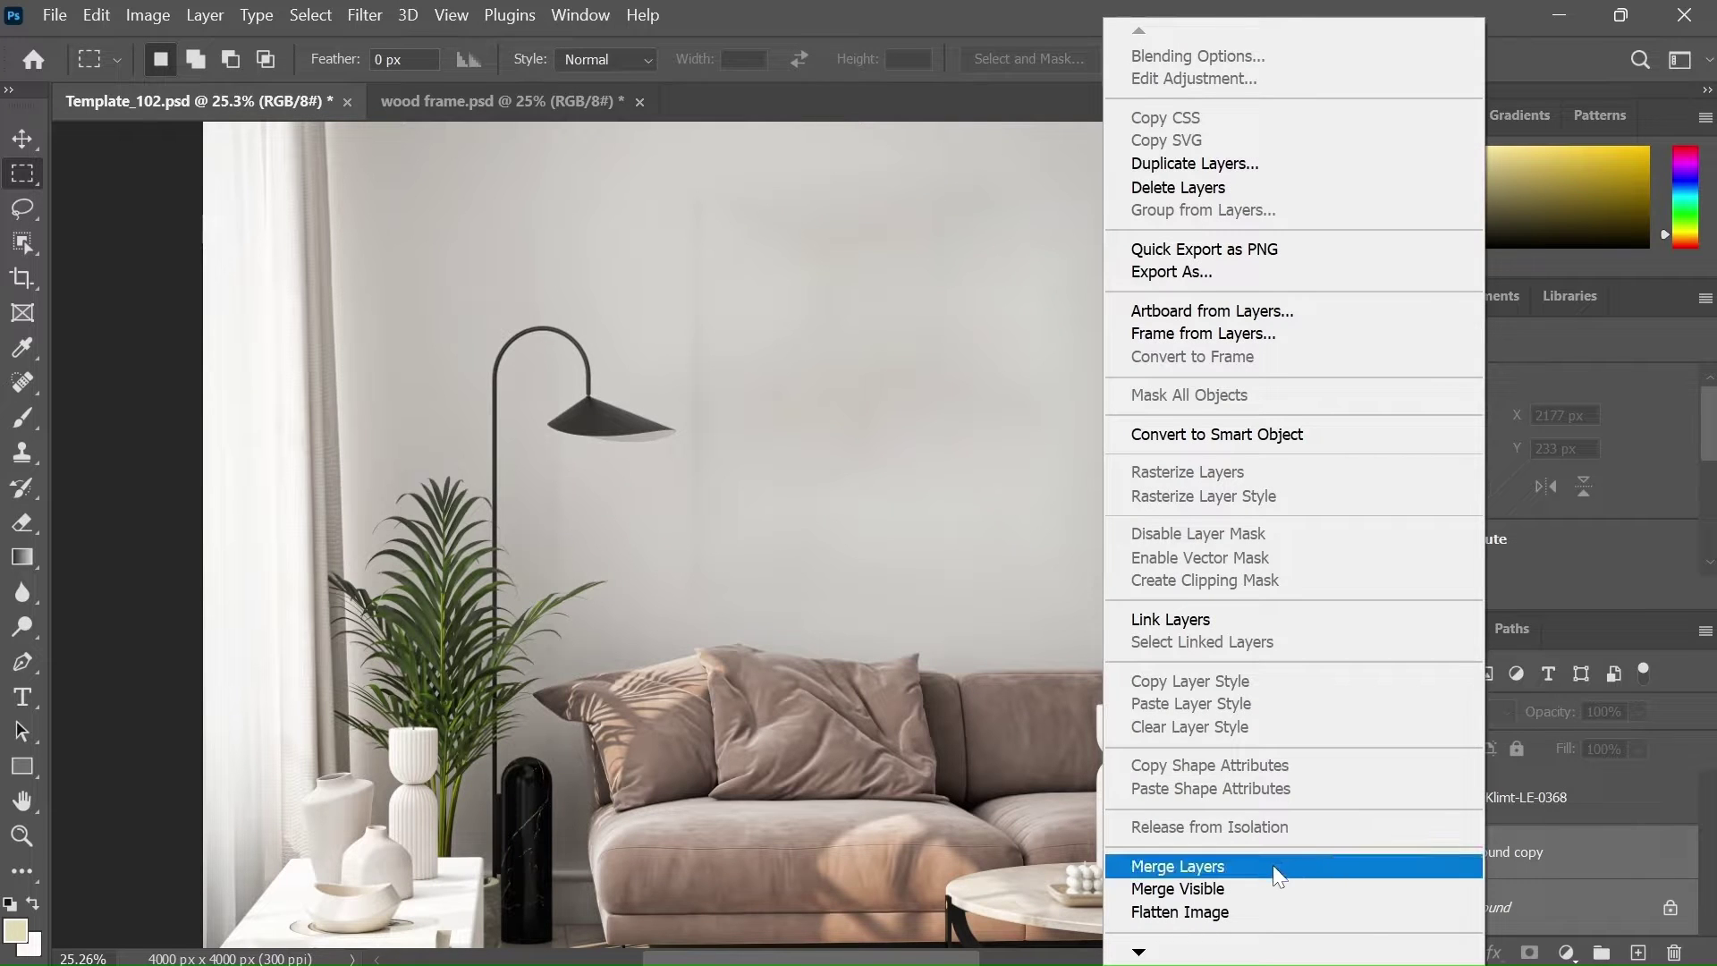
pyautogui.click(1255, 881)
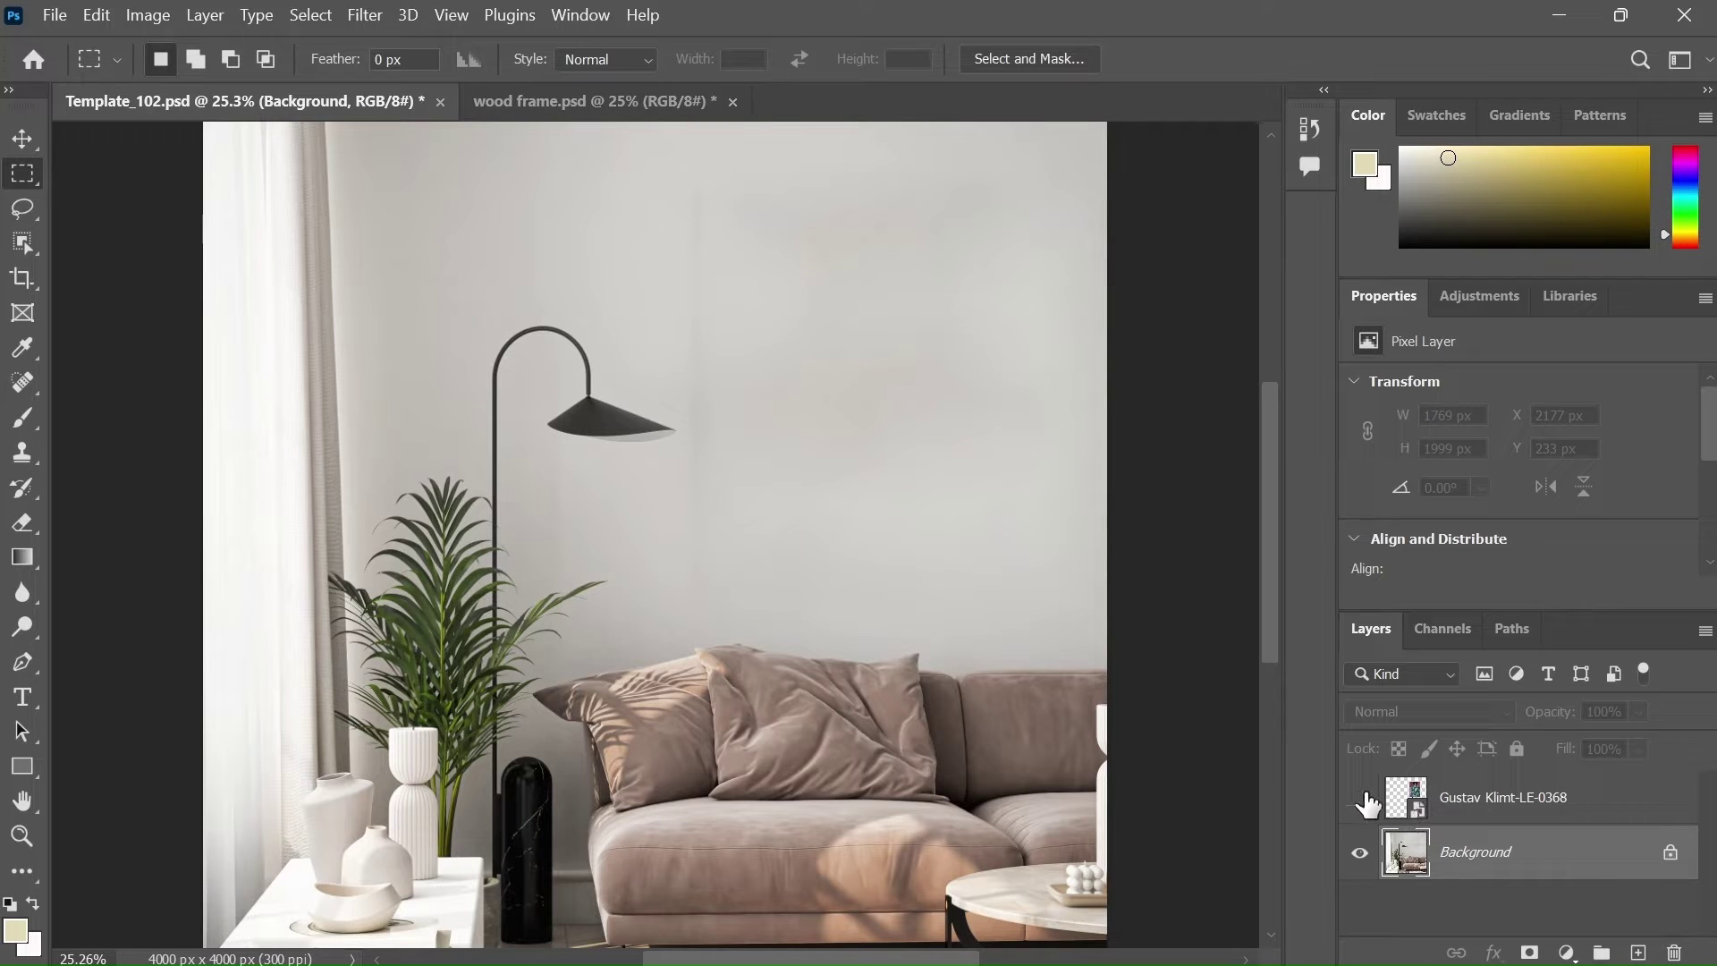
# Step: In wood frame.psd, hide the Square group and show the Oak layer in the Portrait group
pyautogui.click(582, 98)
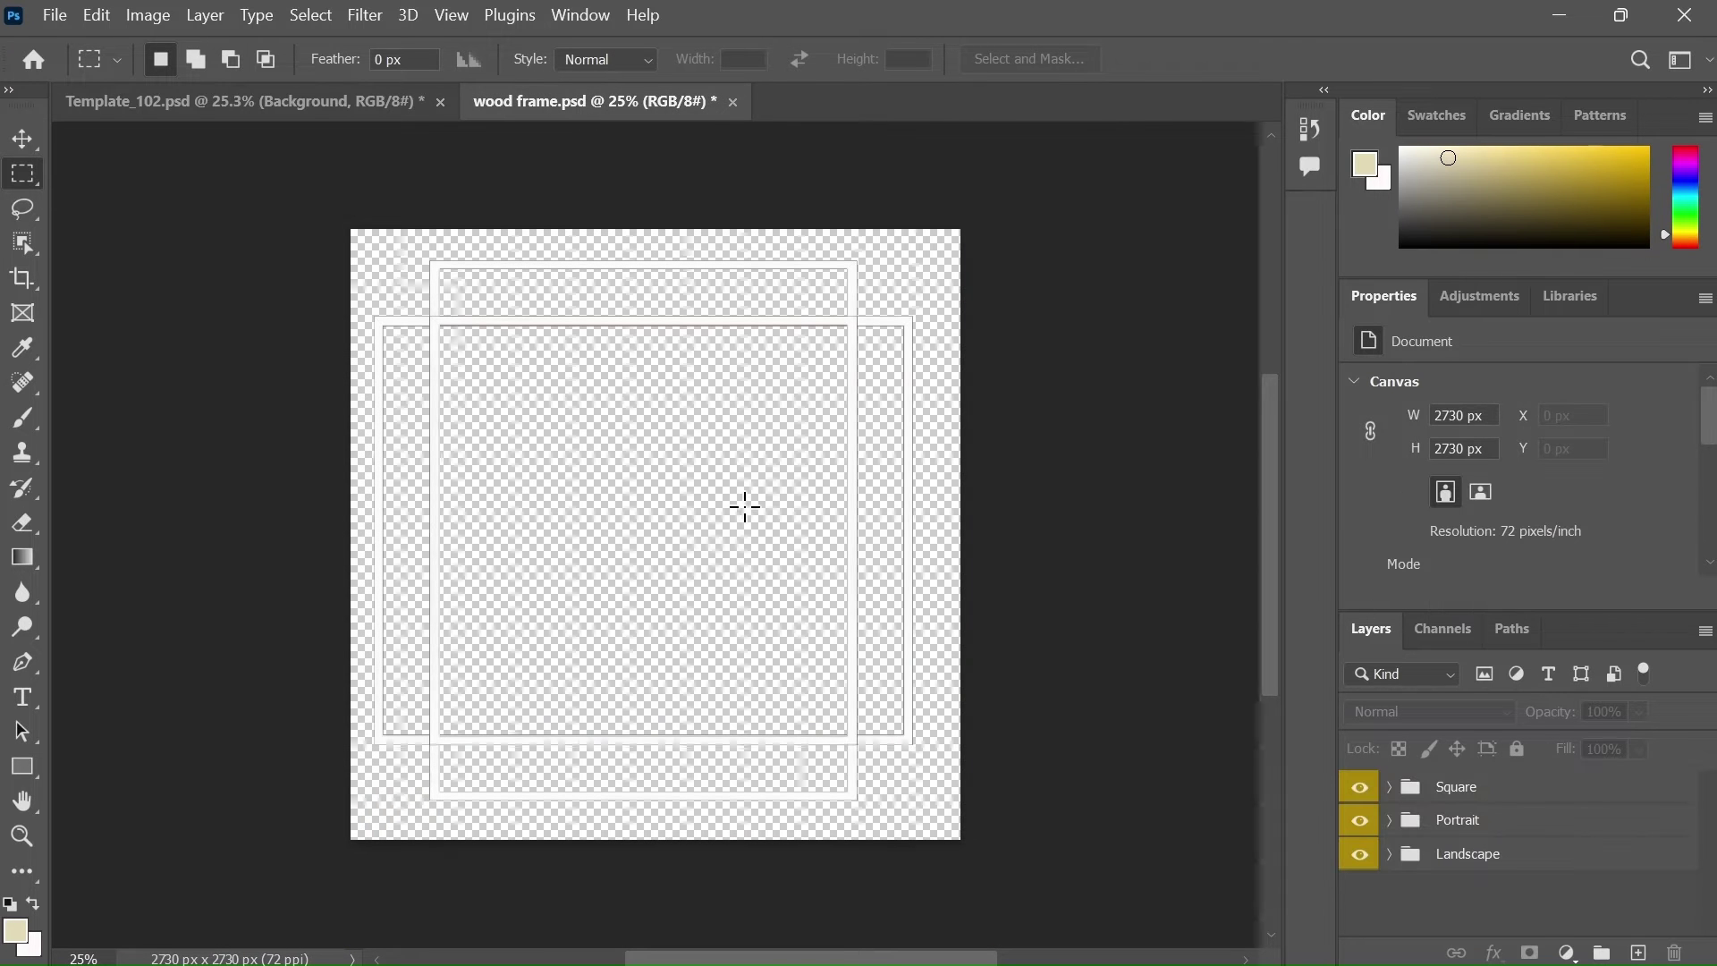
pyautogui.click(1389, 827)
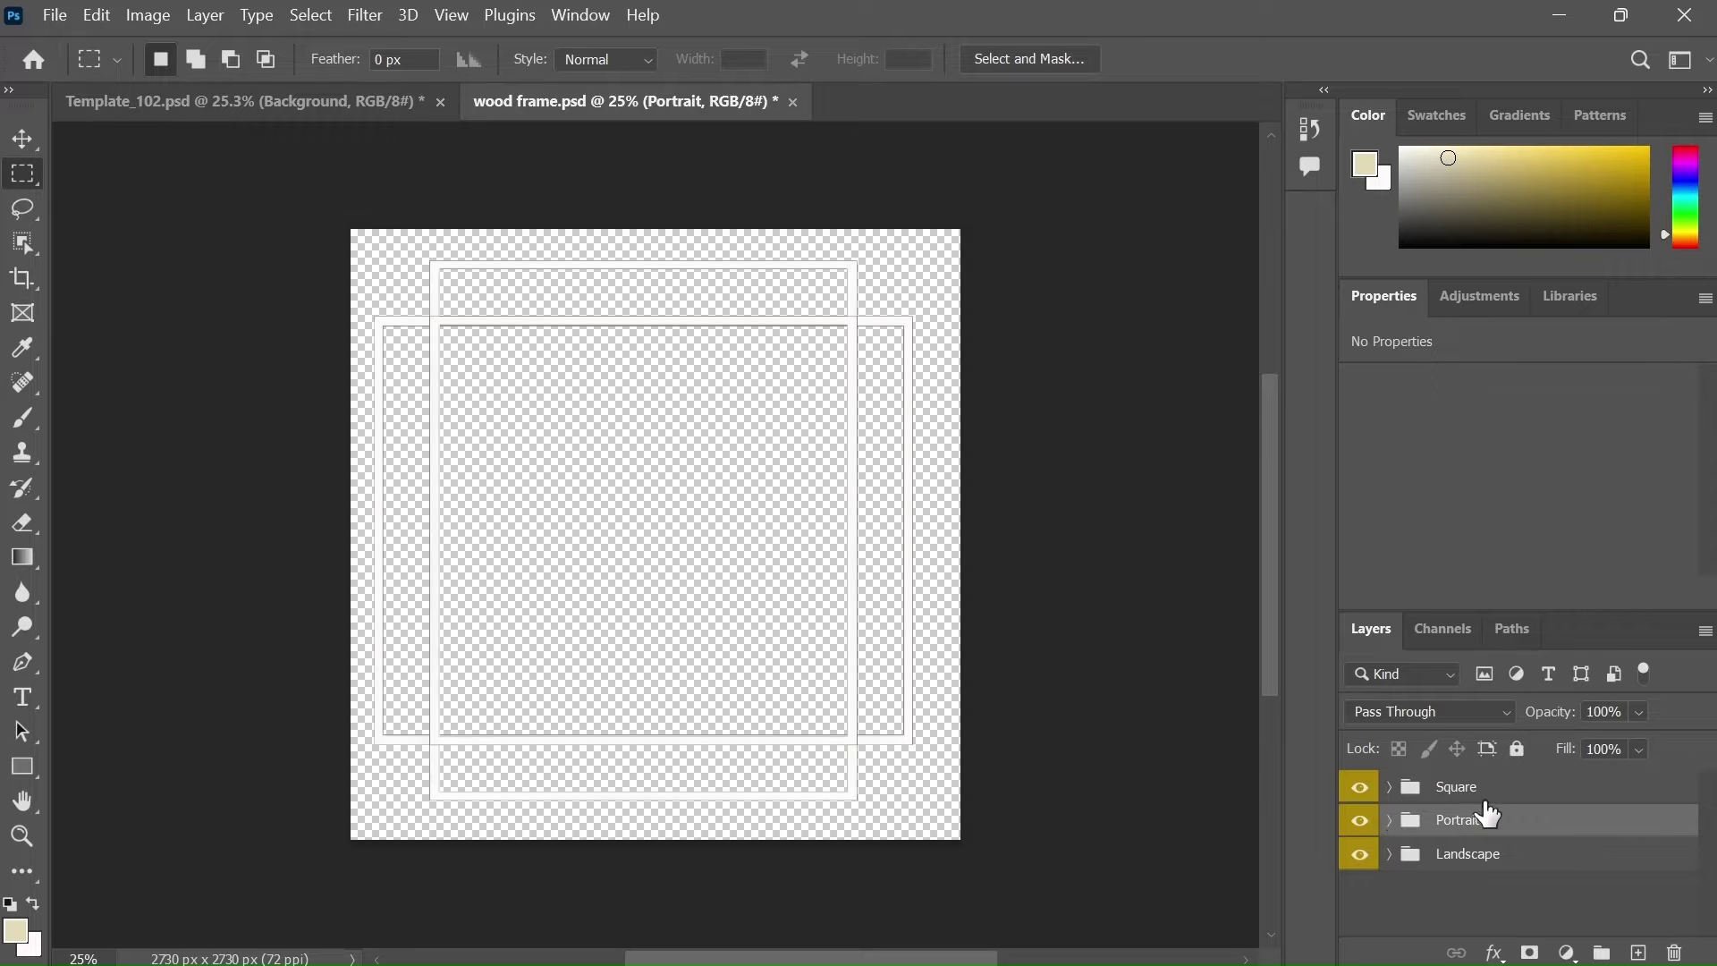
pyautogui.click(1390, 821)
pyautogui.click(1360, 787)
pyautogui.scroll(-3, 1431, 859)
pyautogui.click(1360, 892)
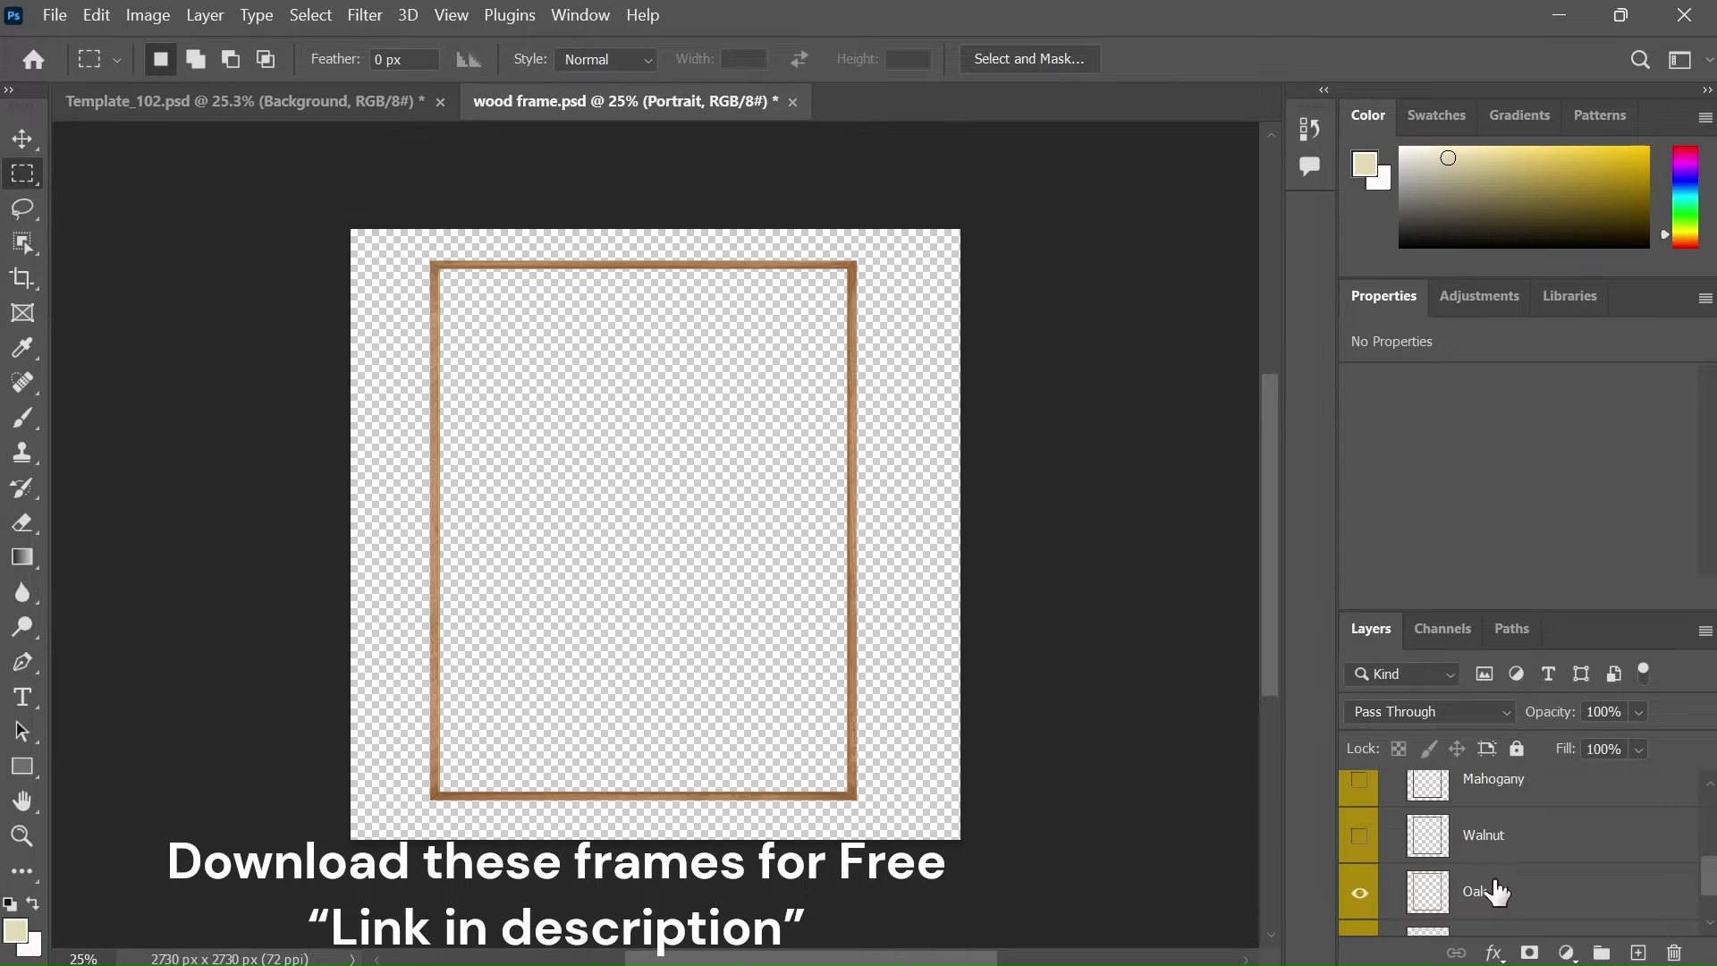
pyautogui.click(1495, 892)
# Step: Duplicate the Oak layer into Template_102.psd
pyautogui.rightClick(1498, 890)
pyautogui.click(1228, 162)
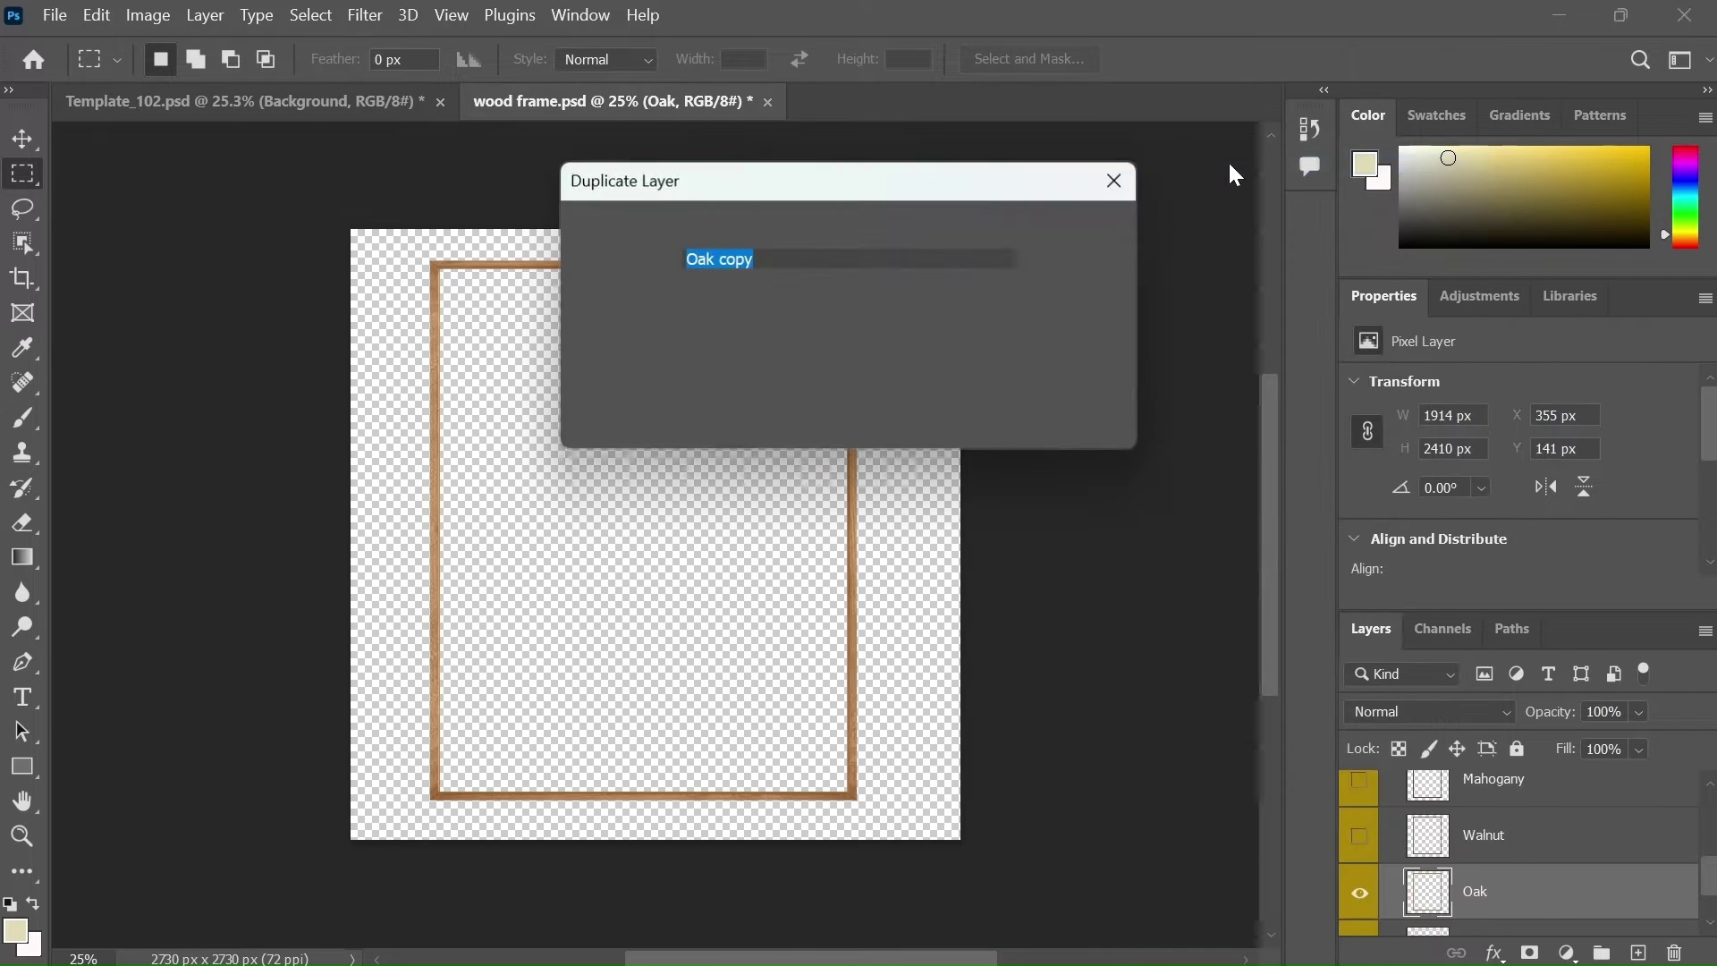
pyautogui.click(872, 330)
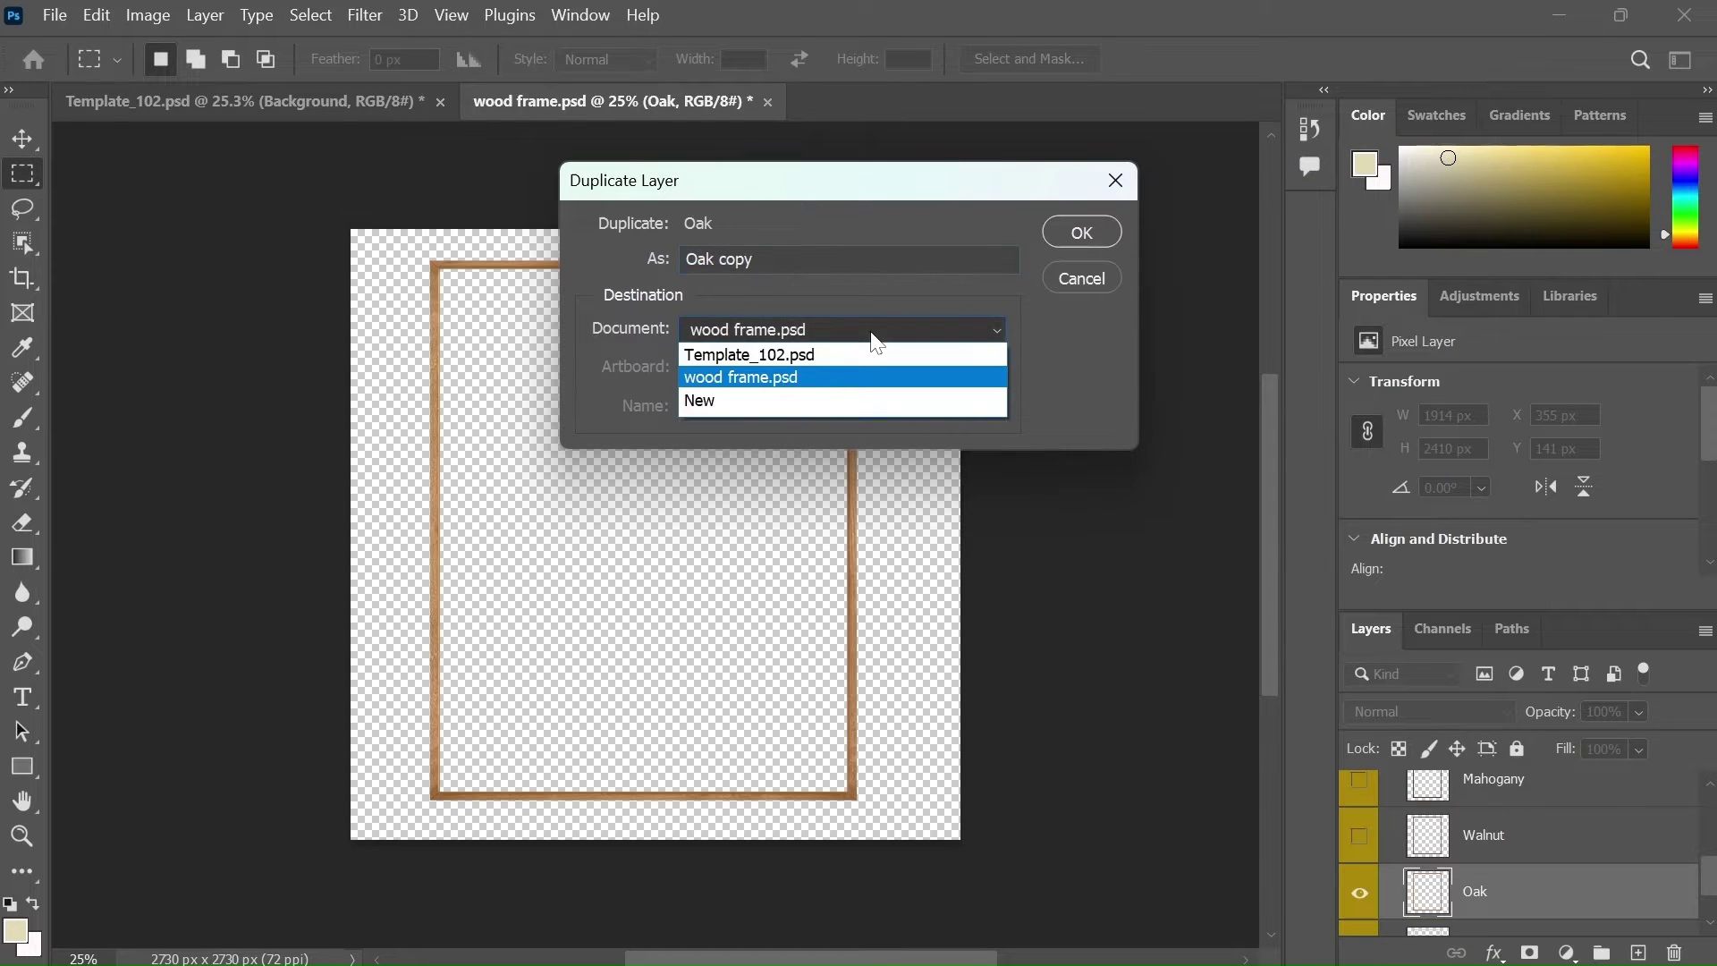
pyautogui.click(837, 356)
pyautogui.click(1103, 233)
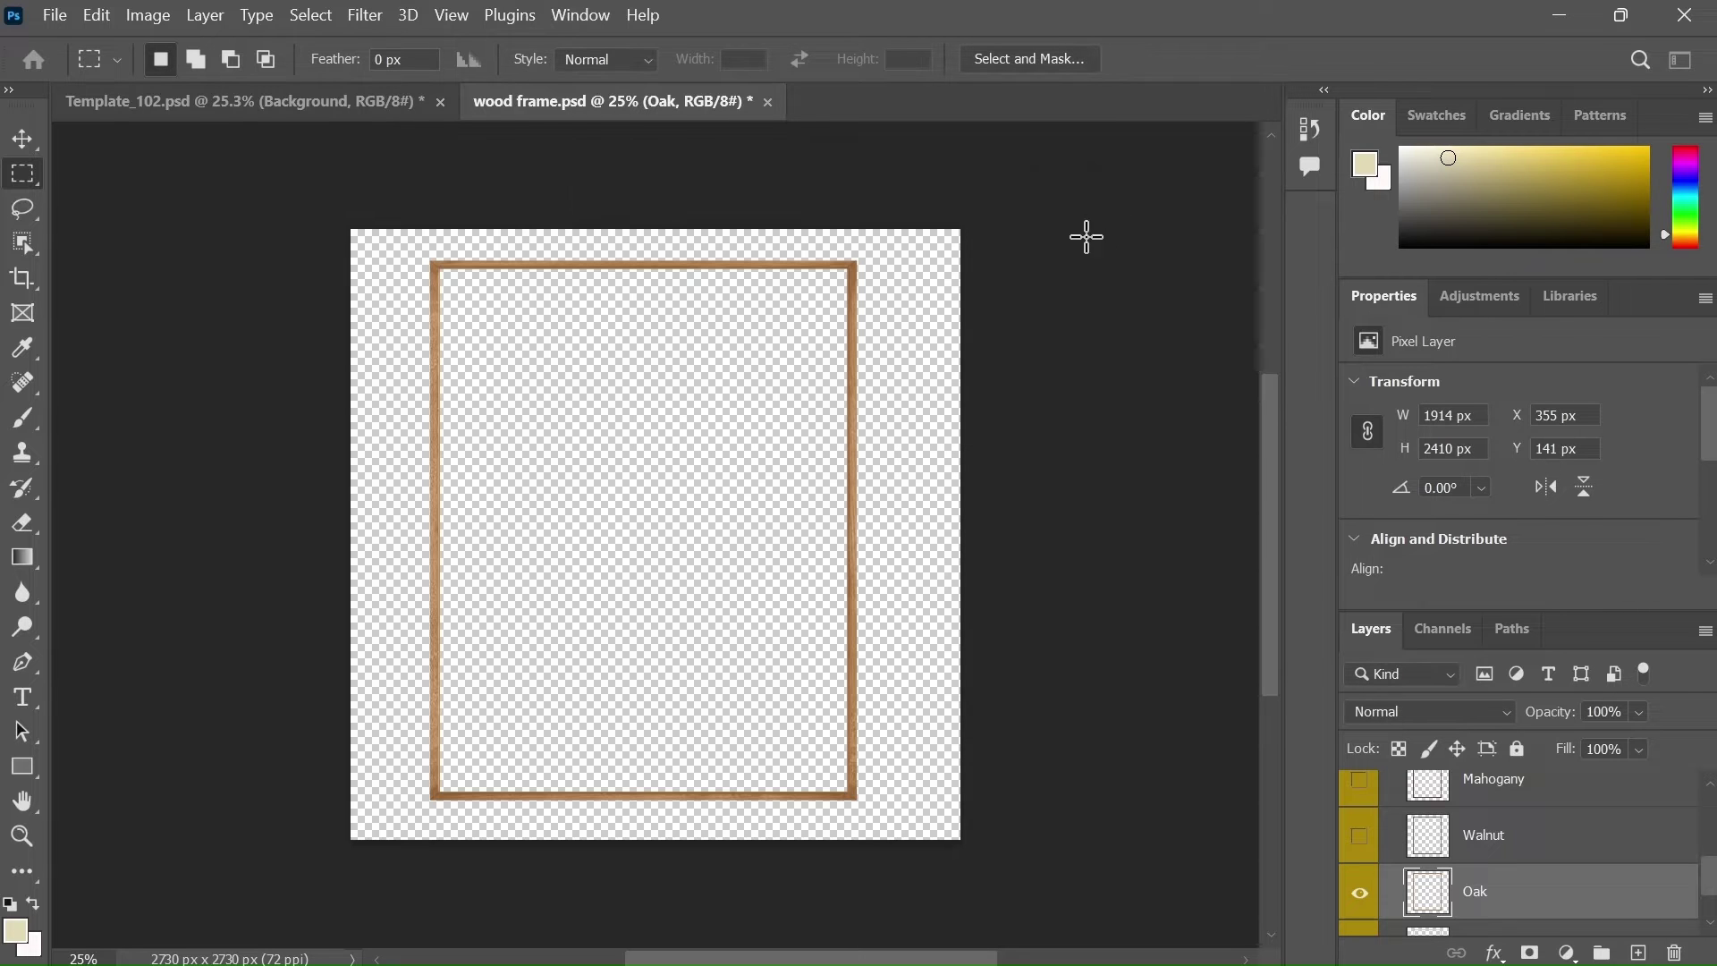
pyautogui.click(304, 100)
# Step: Move the Oak frame onto the wall above the sofa
pyautogui.hotkey('ctrl', 't')
pyautogui.click(25, 134)
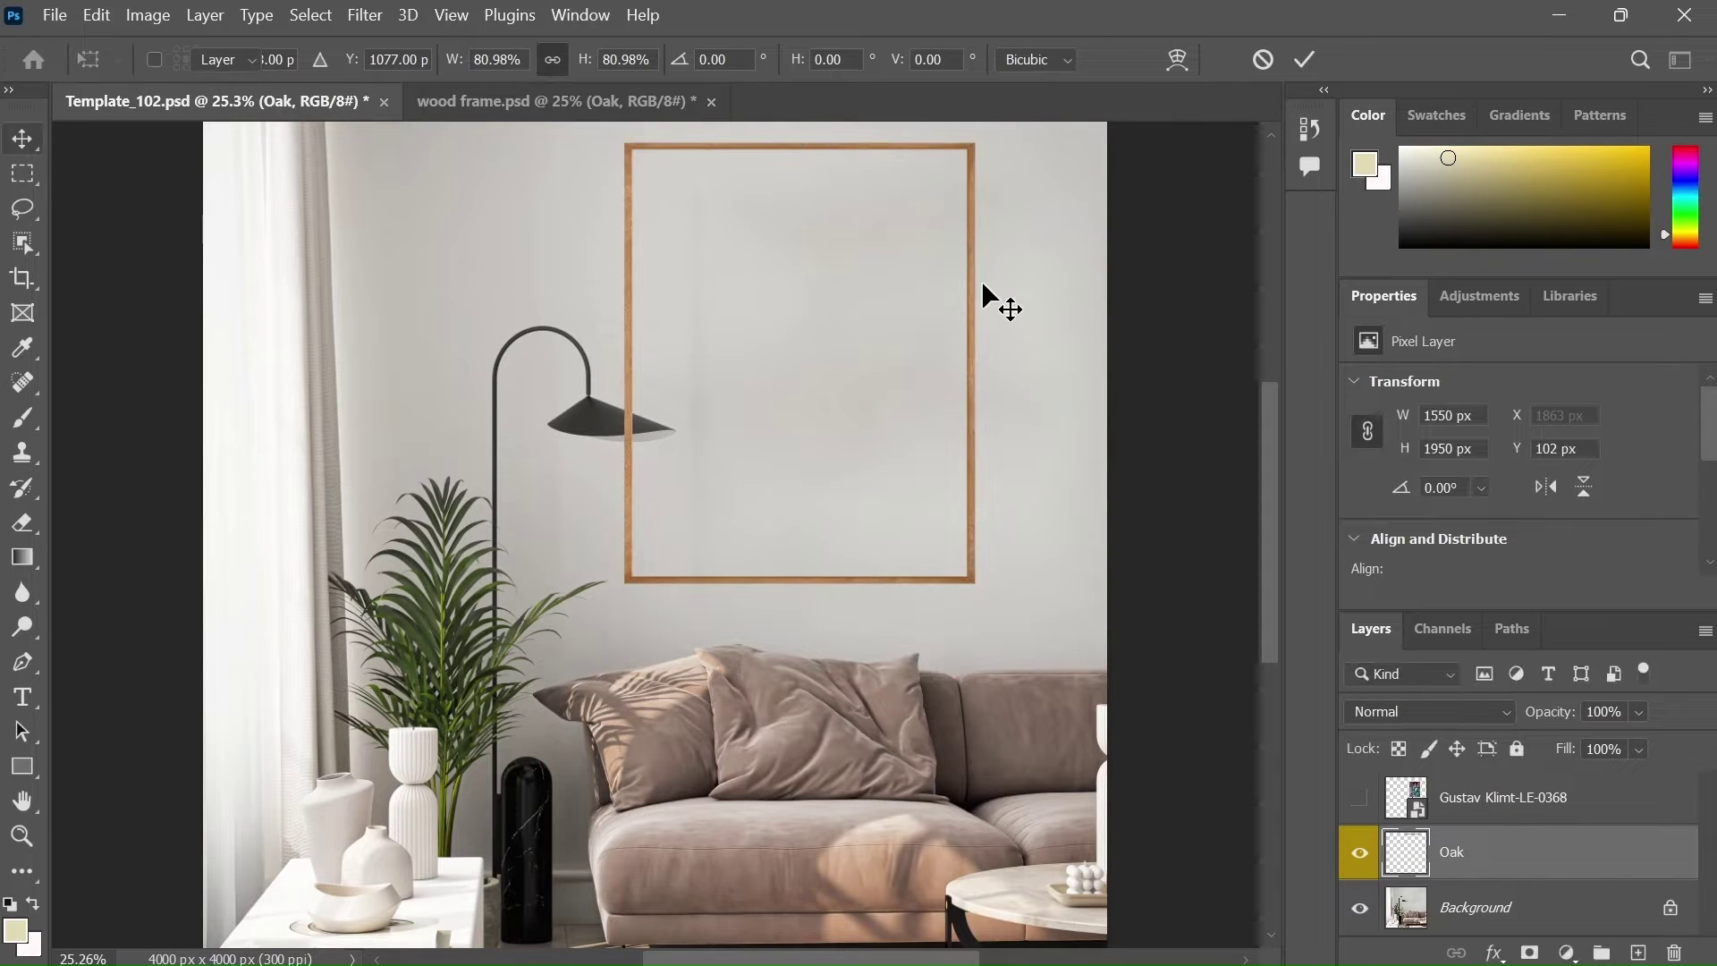
pyautogui.moveTo(971, 305); pyautogui.dragTo(1041, 328)
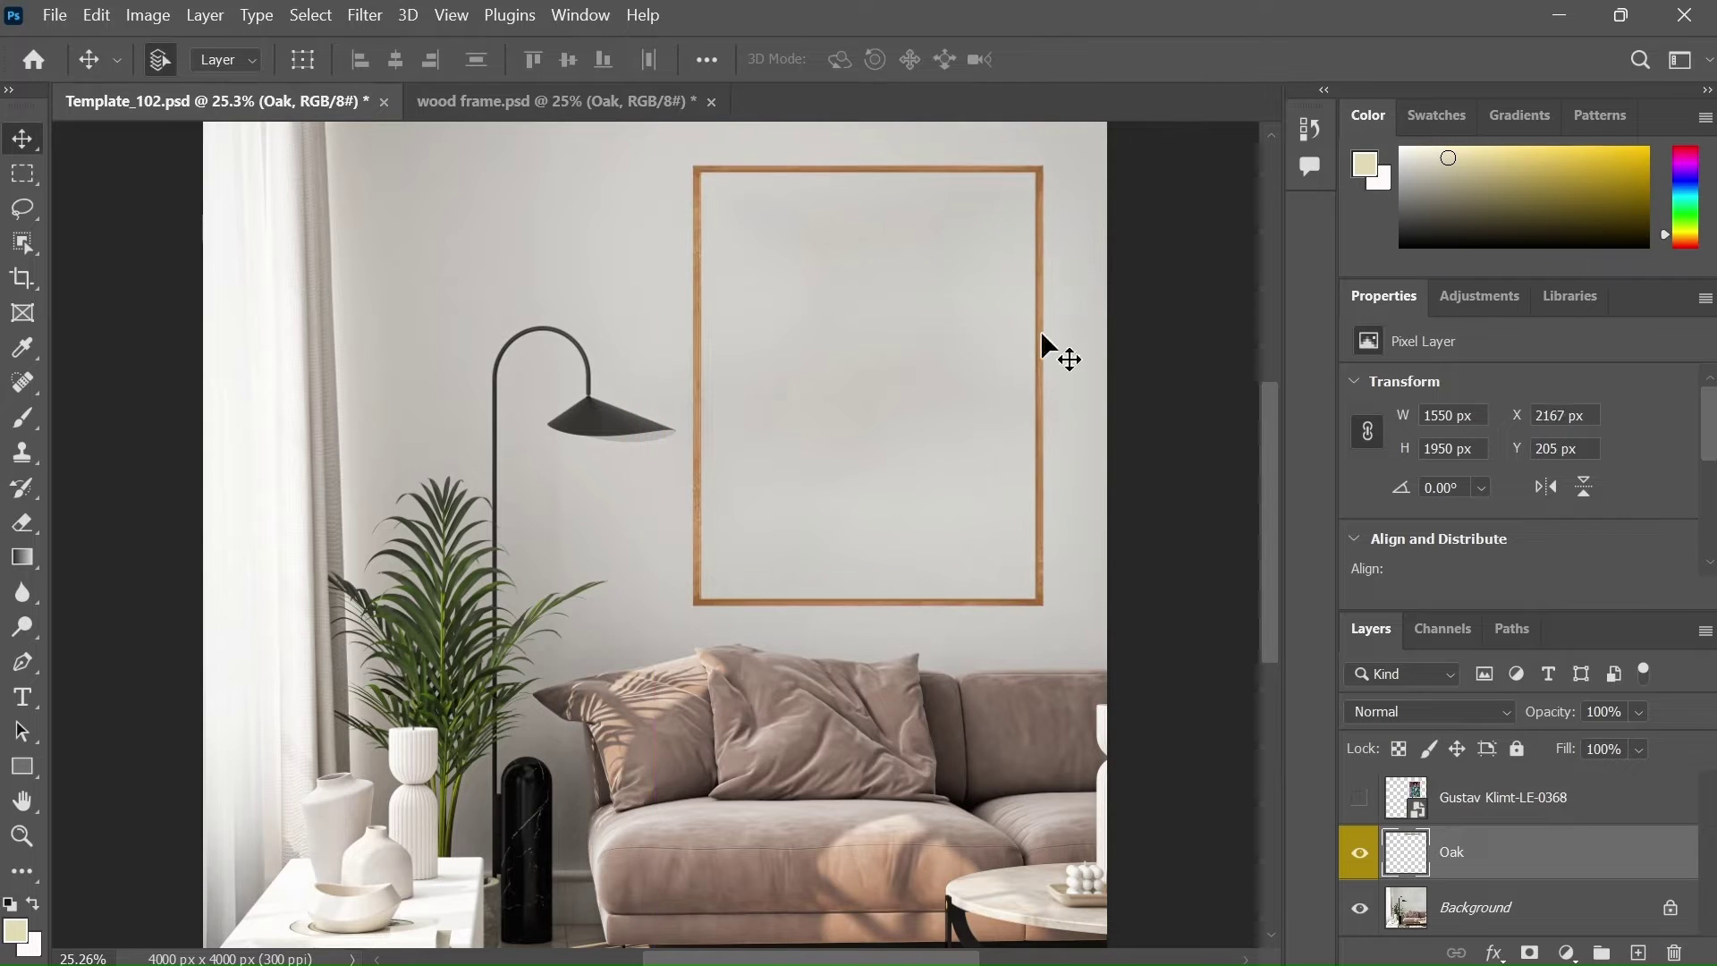
# Step: Show the Gustav Klimt poster, move it into the frame, and scale it to about 50%
pyautogui.click(1361, 799)
pyautogui.moveTo(850, 304); pyautogui.dragTo(845, 282)
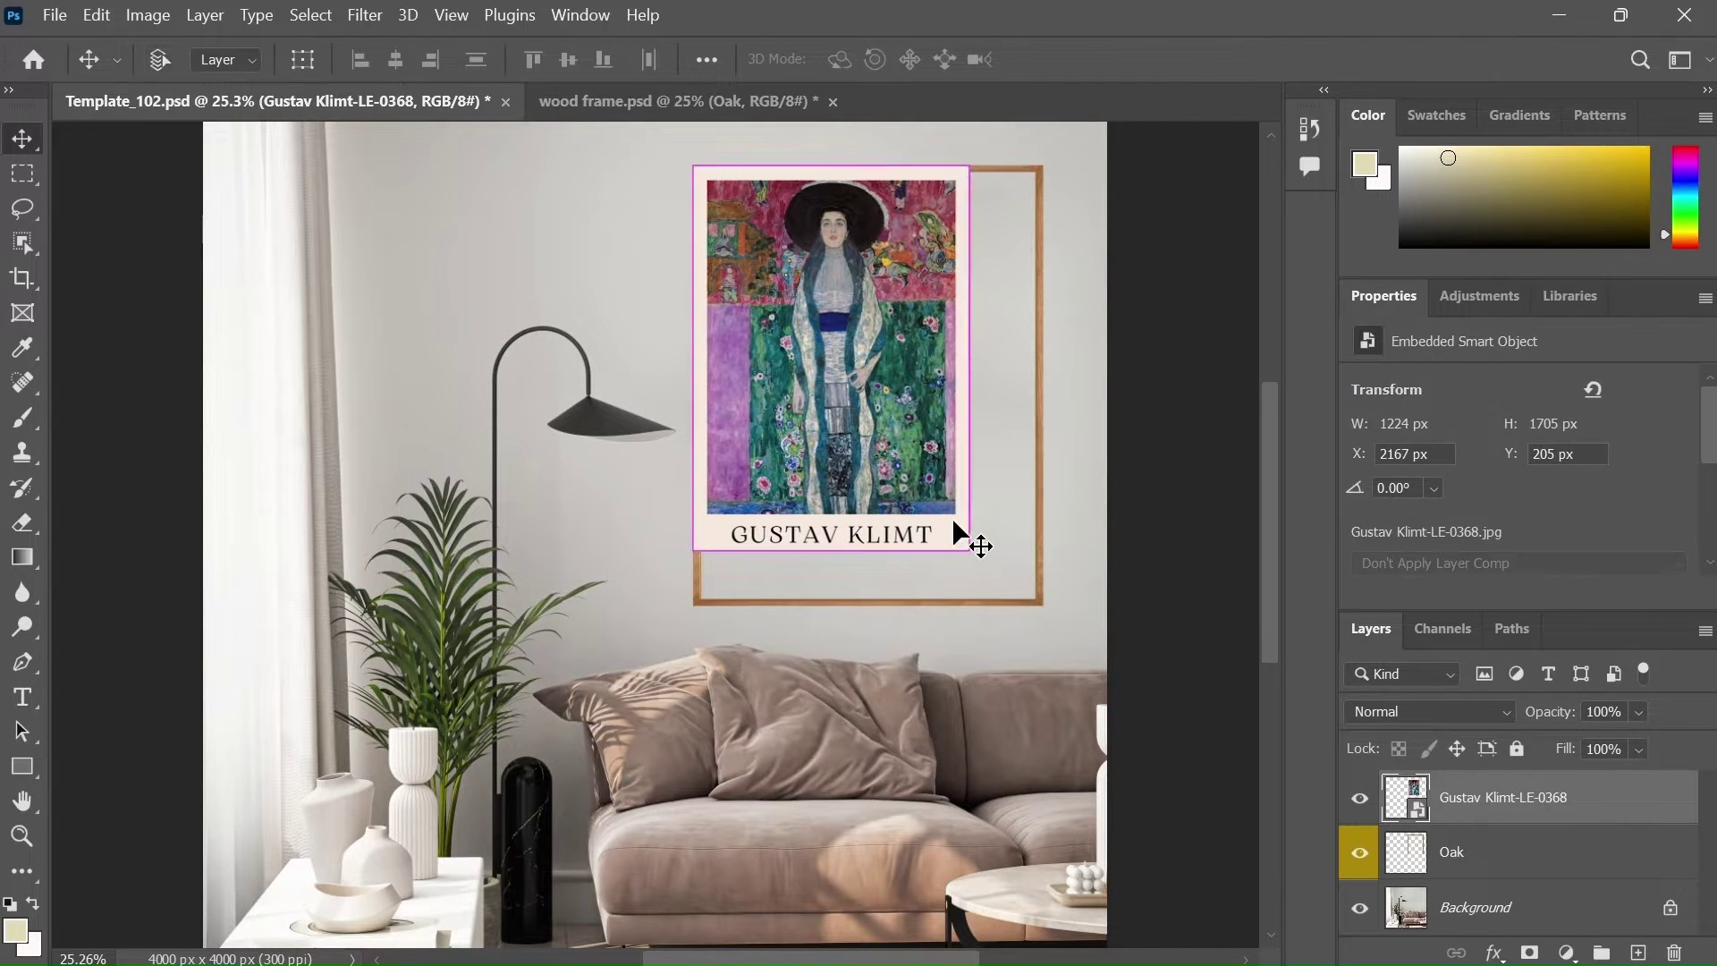
pyautogui.hotkey('ctrl', 't')
pyautogui.moveTo(969, 550); pyautogui.dragTo(990, 580)
# Step: Commit the poster scale, then stretch and skew the Oak frame to wrap the poster
pyautogui.press('Return')
pyautogui.click(1009, 590)
pyautogui.hotkey('ctrl', 't')
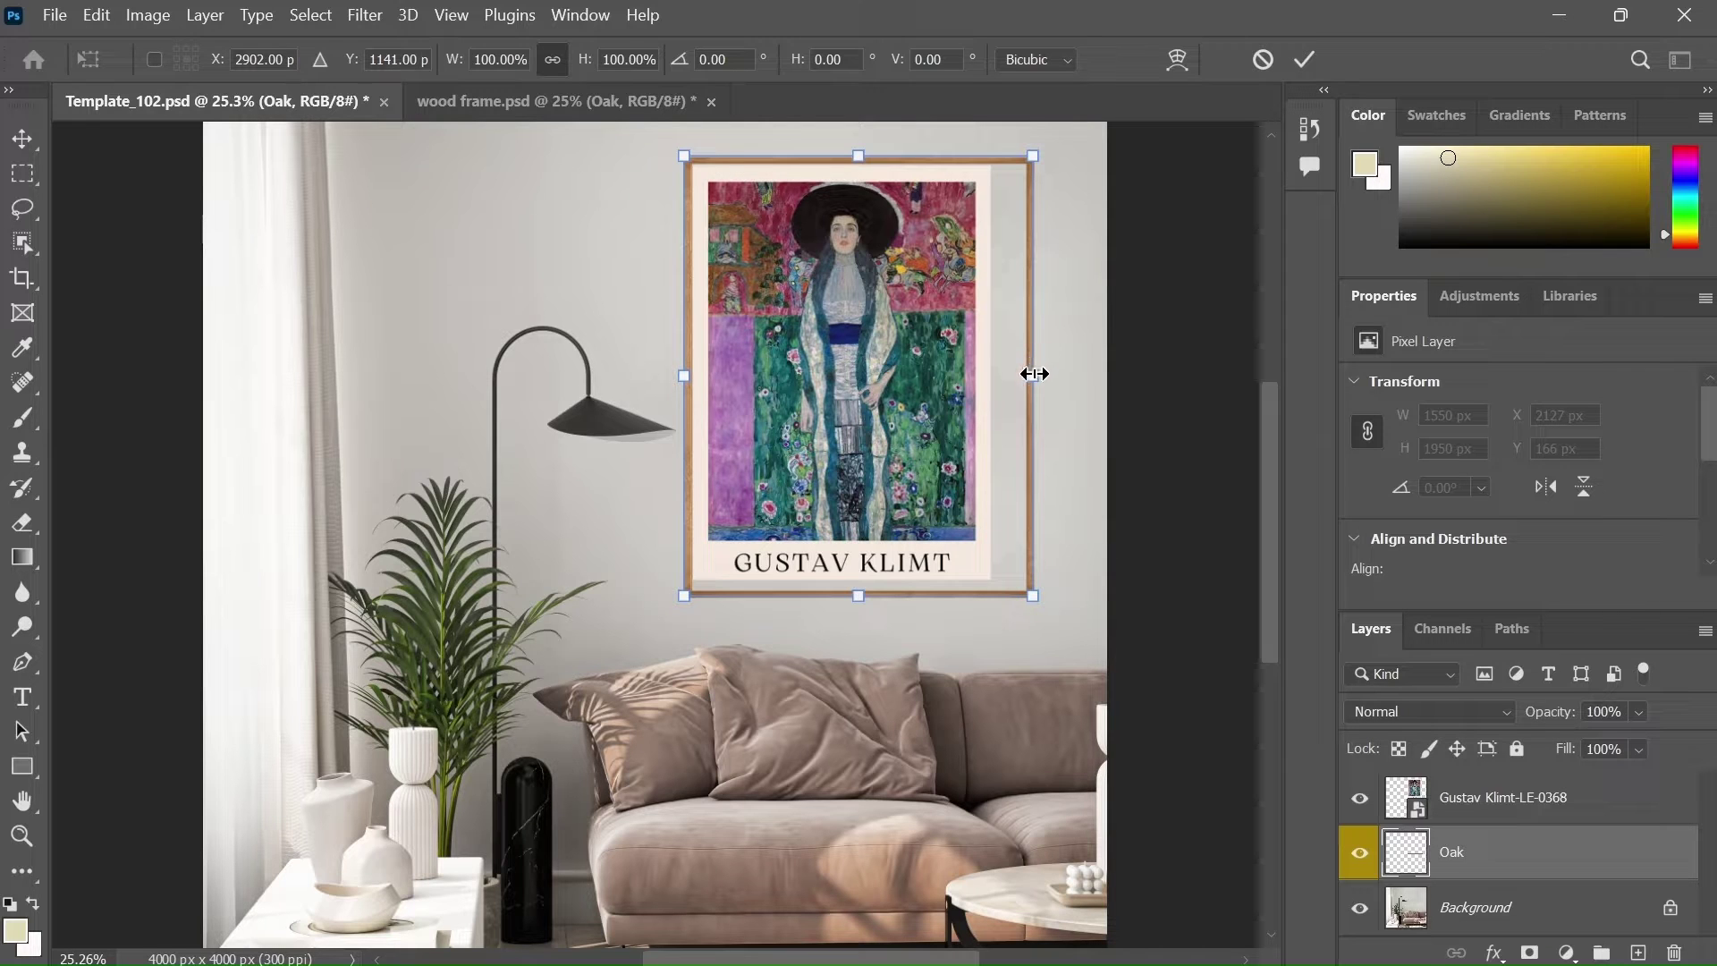
pyautogui.moveTo(1029, 374); pyautogui.dragTo(1035, 365)
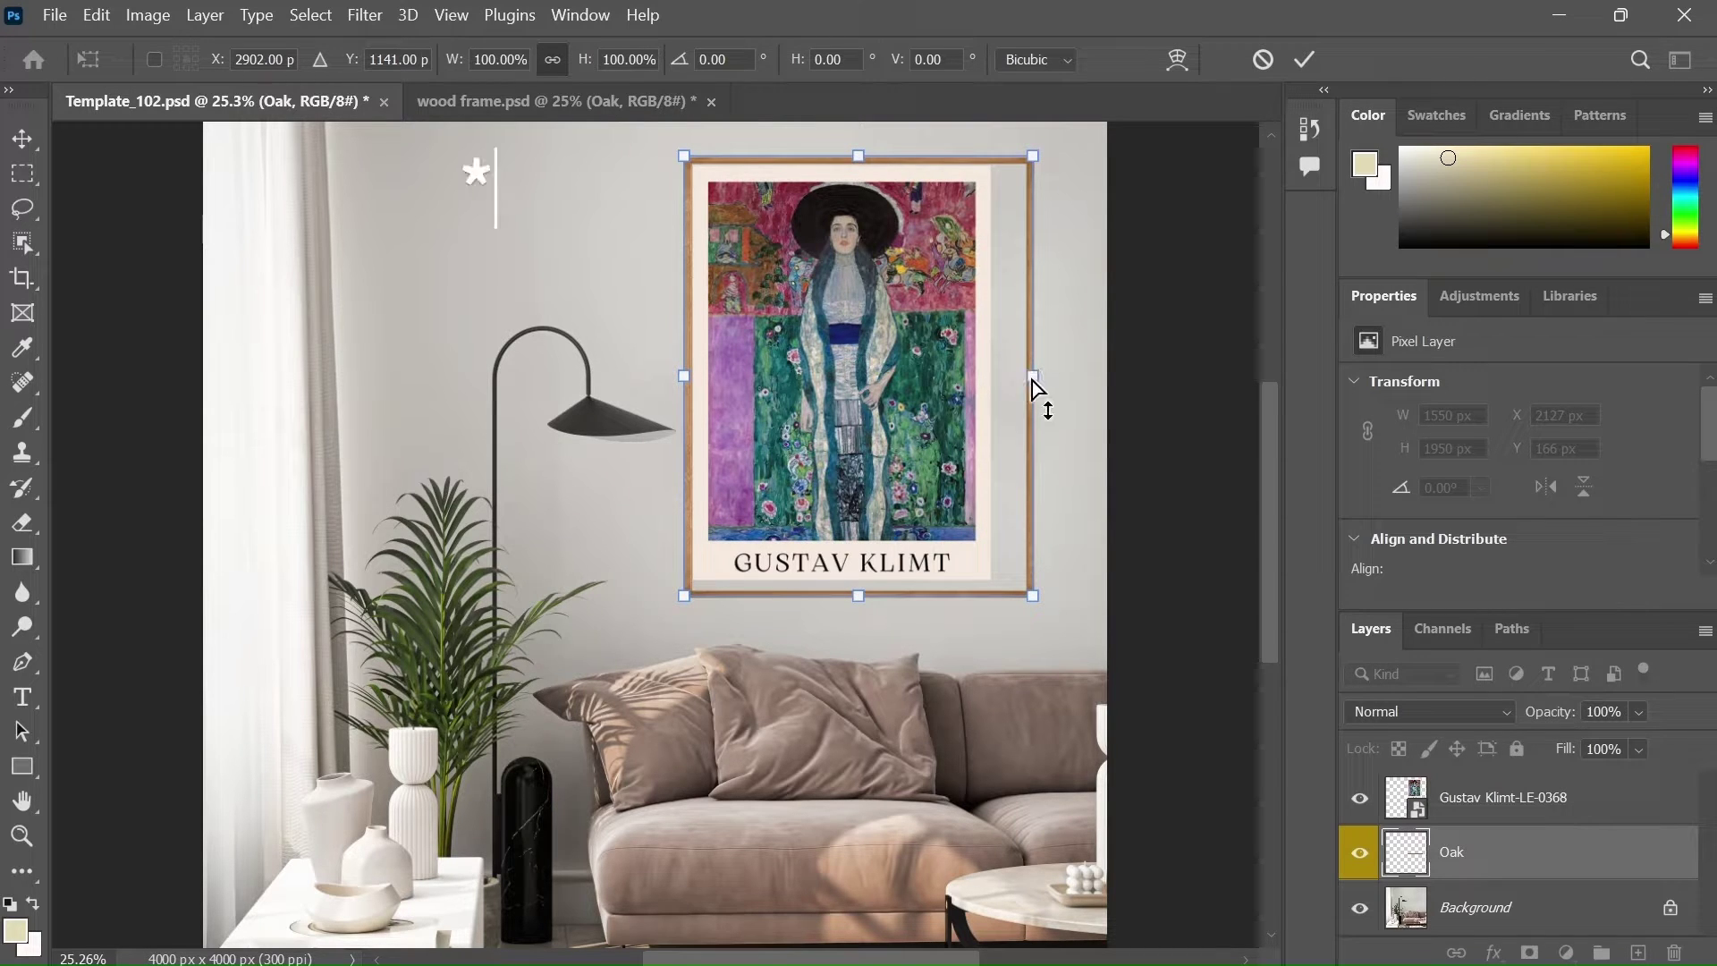
pyautogui.moveTo(1033, 384); pyautogui.dragTo(1000, 383)
pyautogui.moveTo(845, 604); pyautogui.dragTo(690, 599)
pyautogui.moveTo(998, 586); pyautogui.dragTo(996, 588)
pyautogui.press('Return')
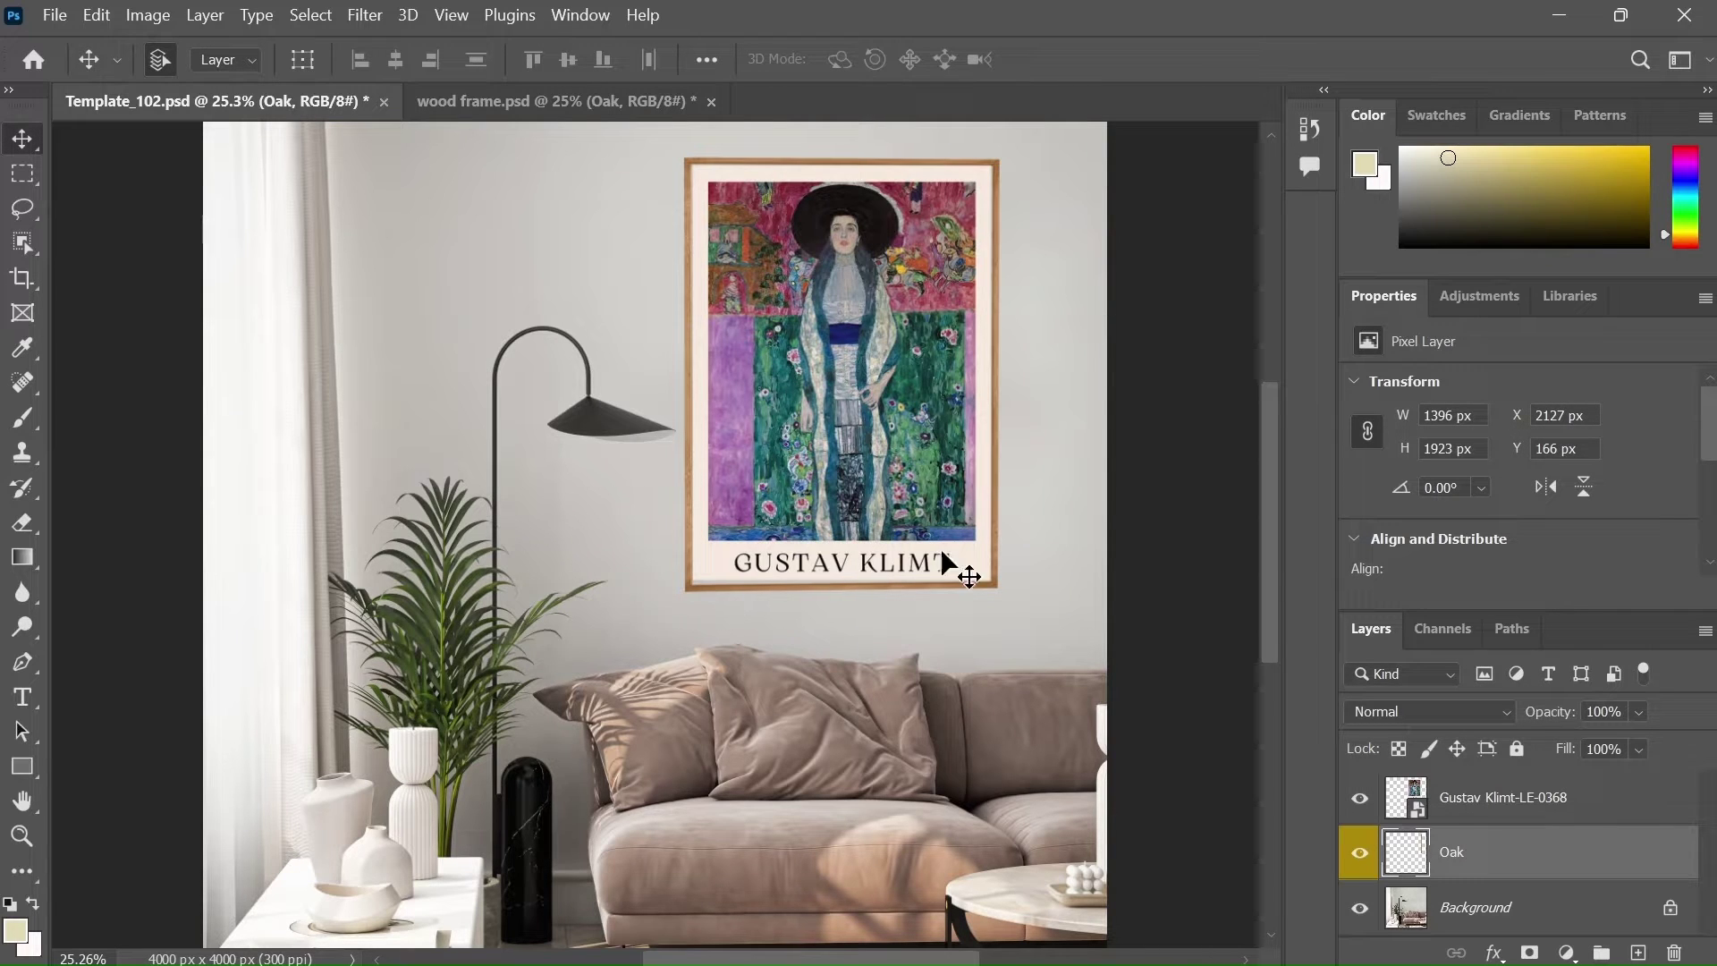
# Step: Hide the Gustav Klimt poster and toggle the Oak frame's visibility to check it
pyautogui.click(1359, 796)
pyautogui.click(1360, 852)
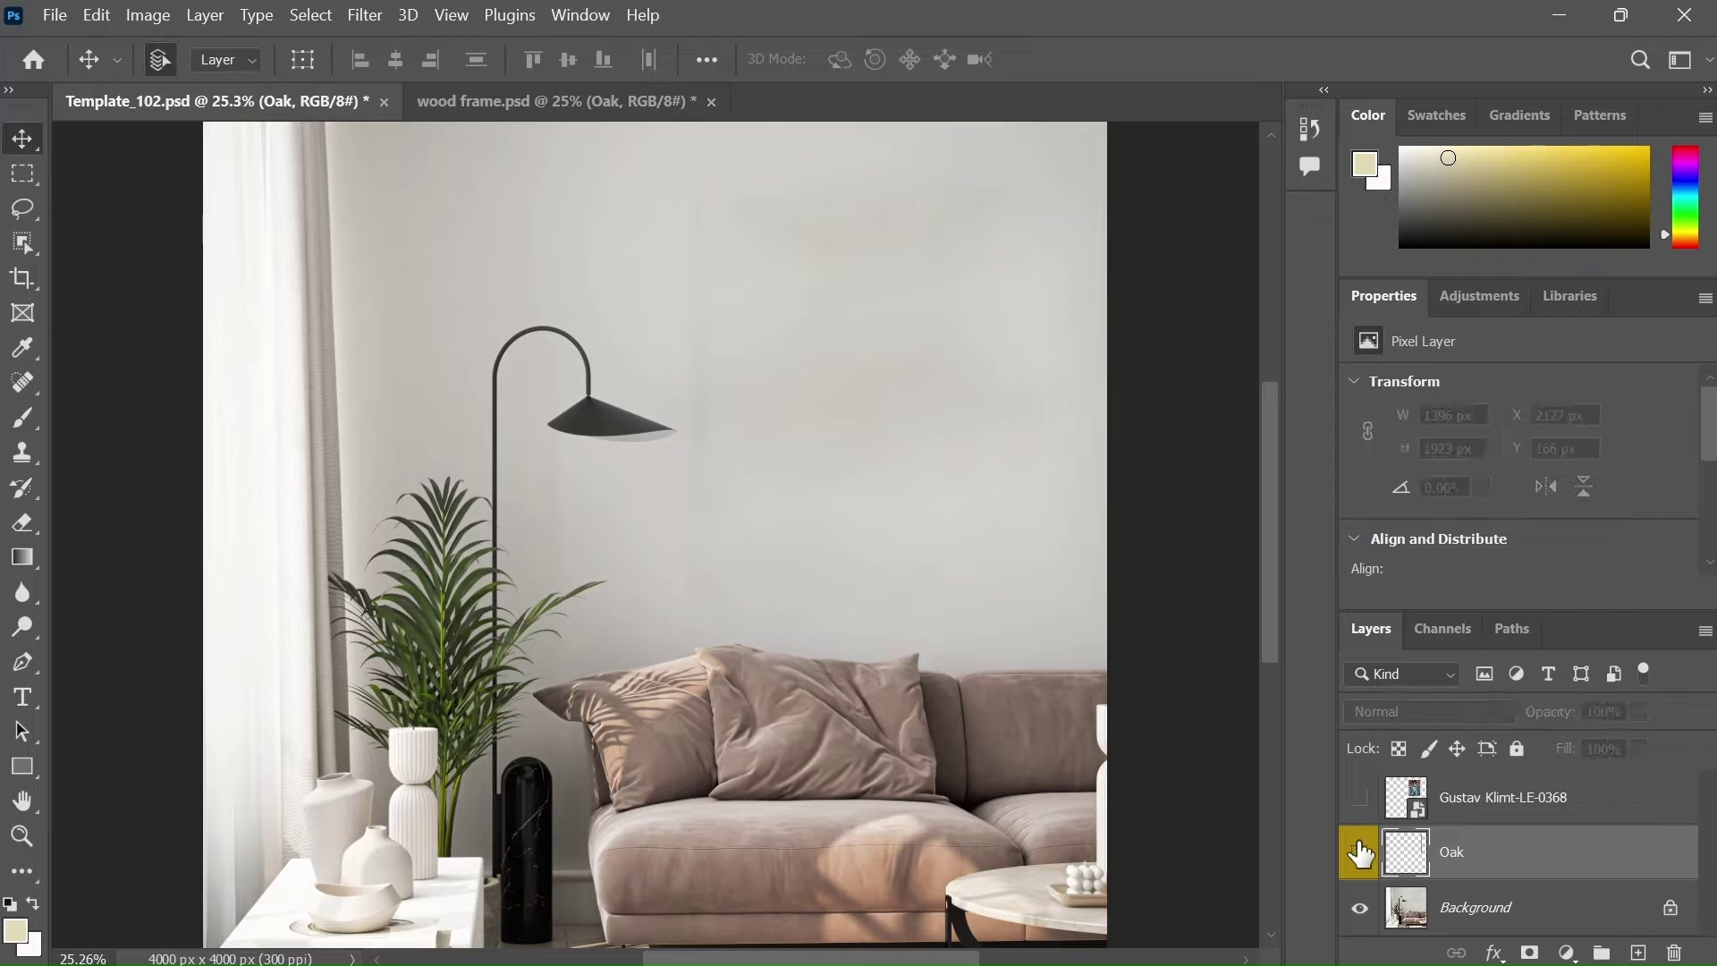
pyautogui.click(1361, 853)
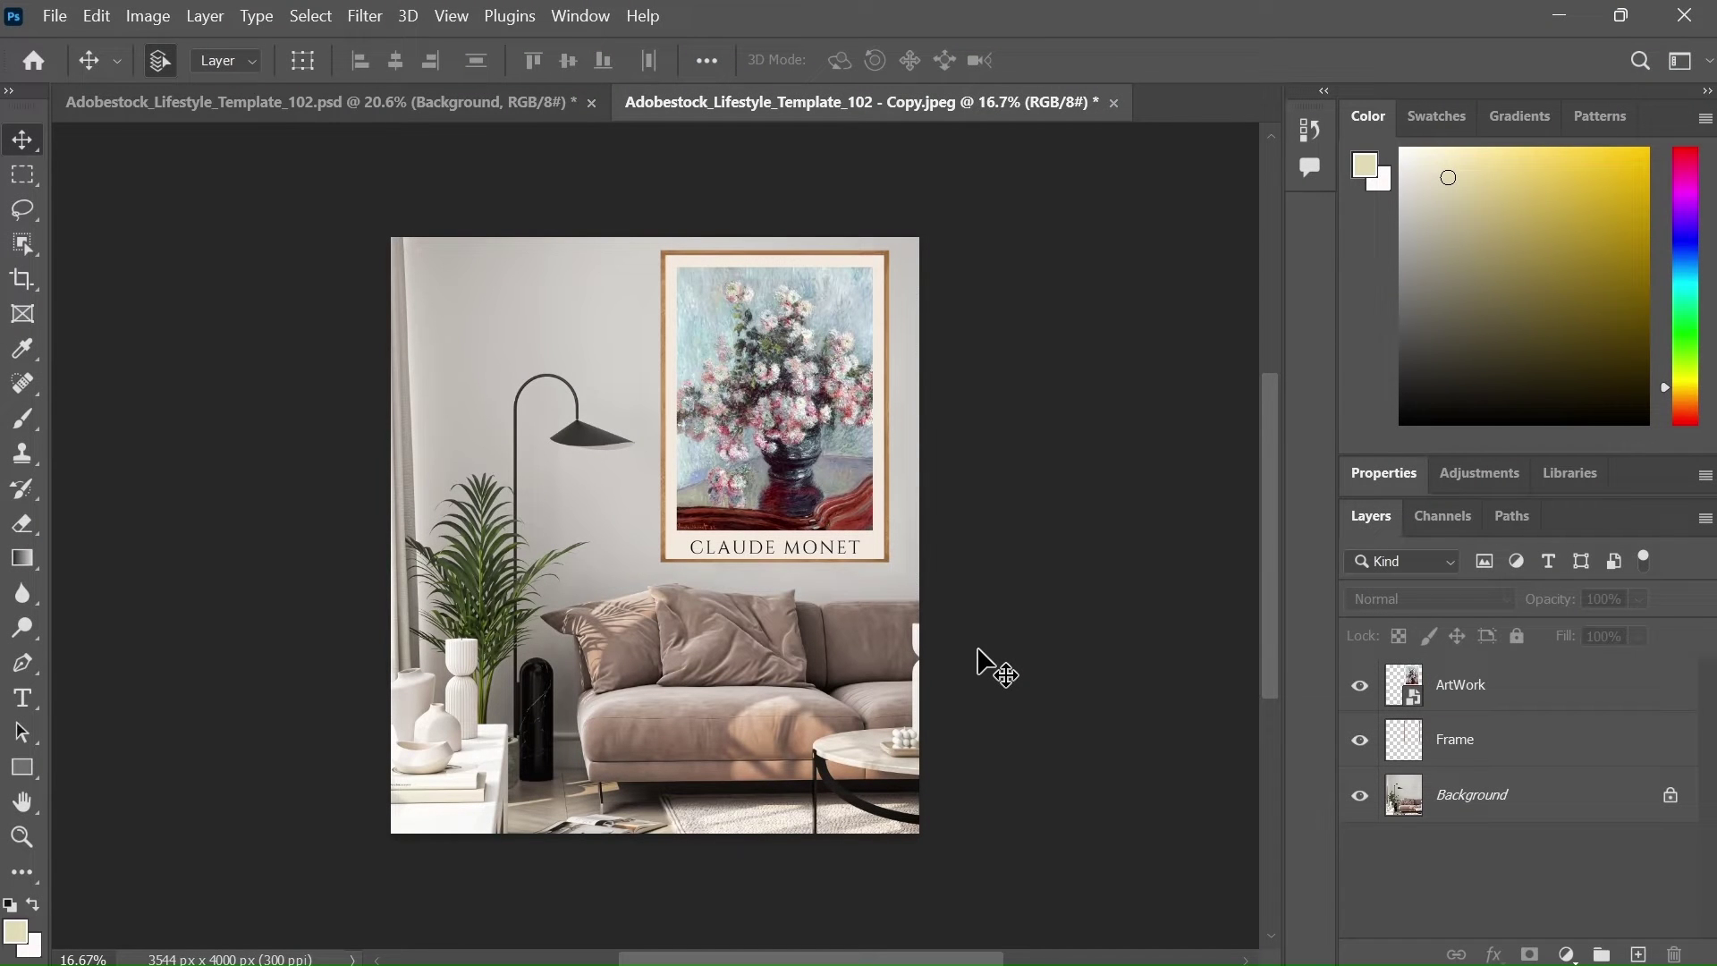
# Step: Hide the Monet artwork, add a new layer, and marquee a tall rectangle on the room's left
pyautogui.click(1360, 686)
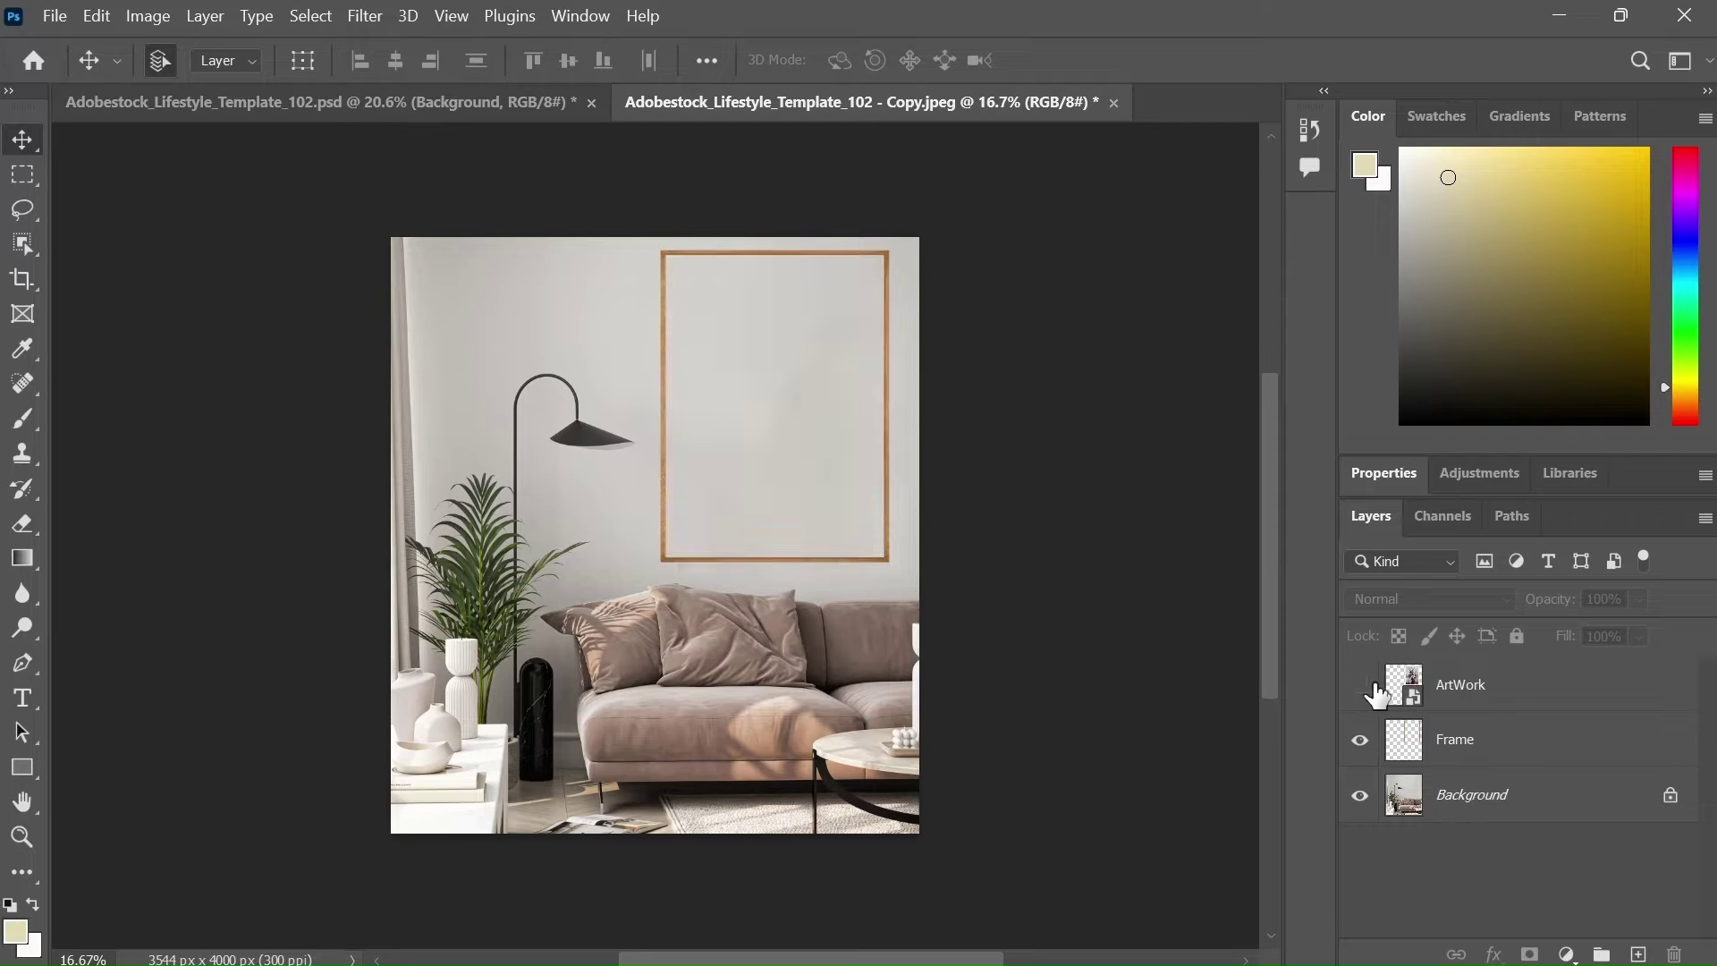
pyautogui.click(1638, 954)
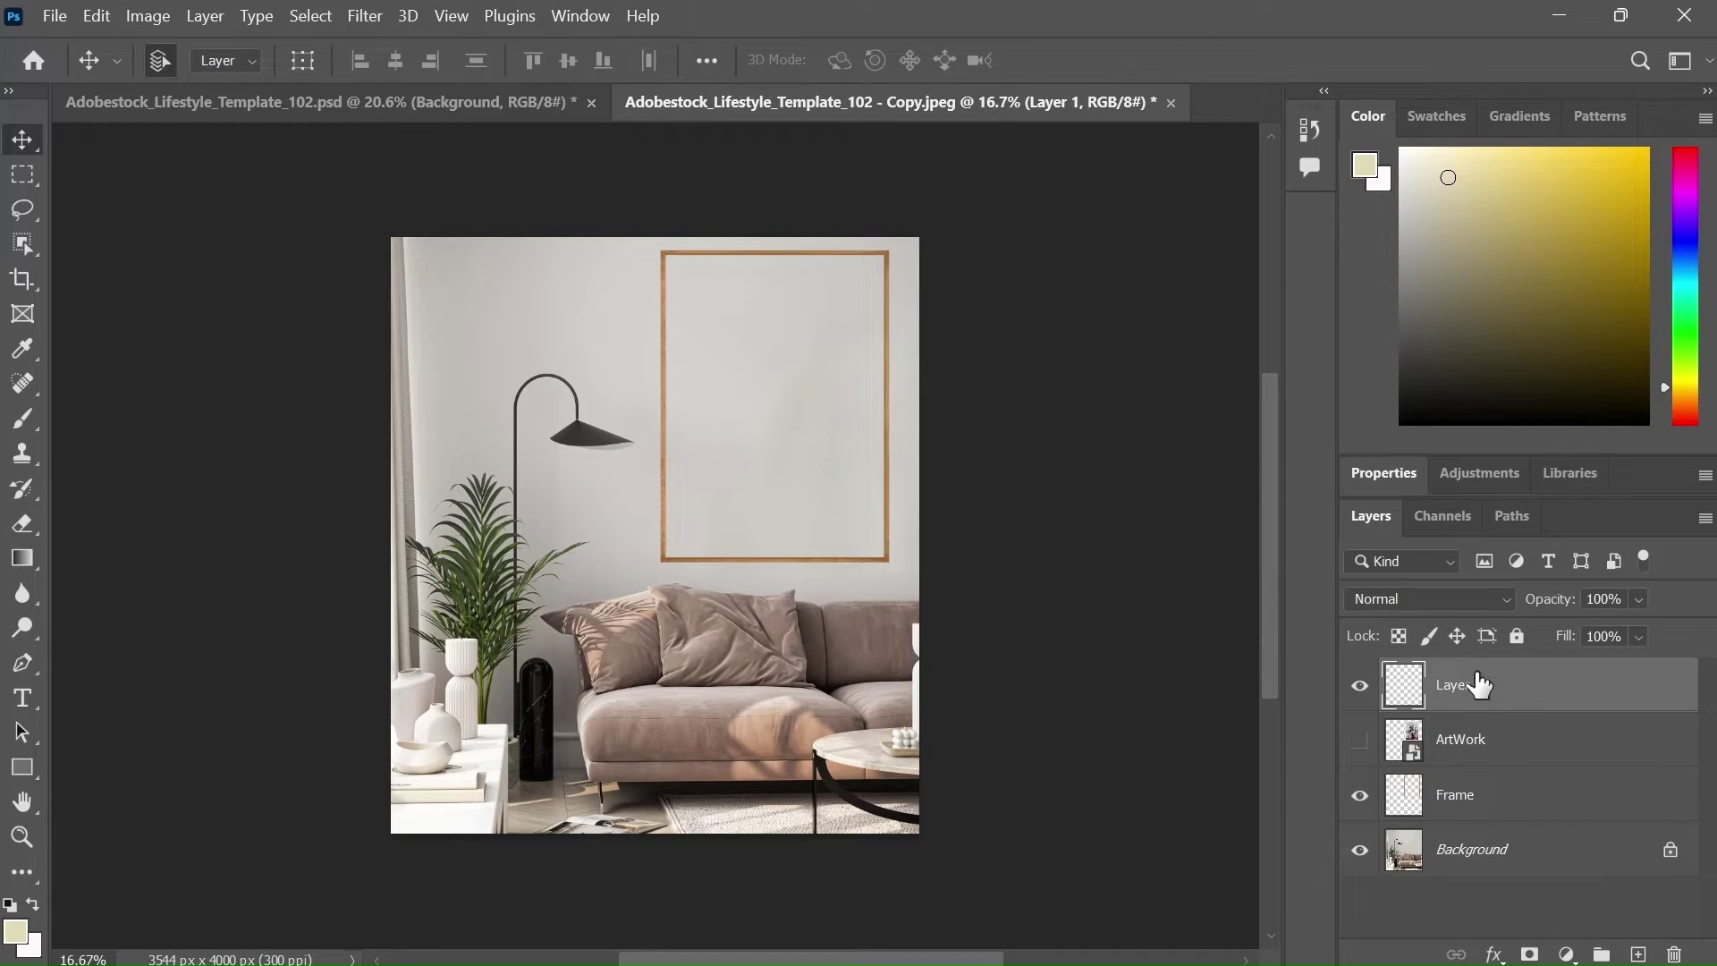
pyautogui.click(20, 177)
pyautogui.moveTo(455, 283); pyautogui.dragTo(556, 490)
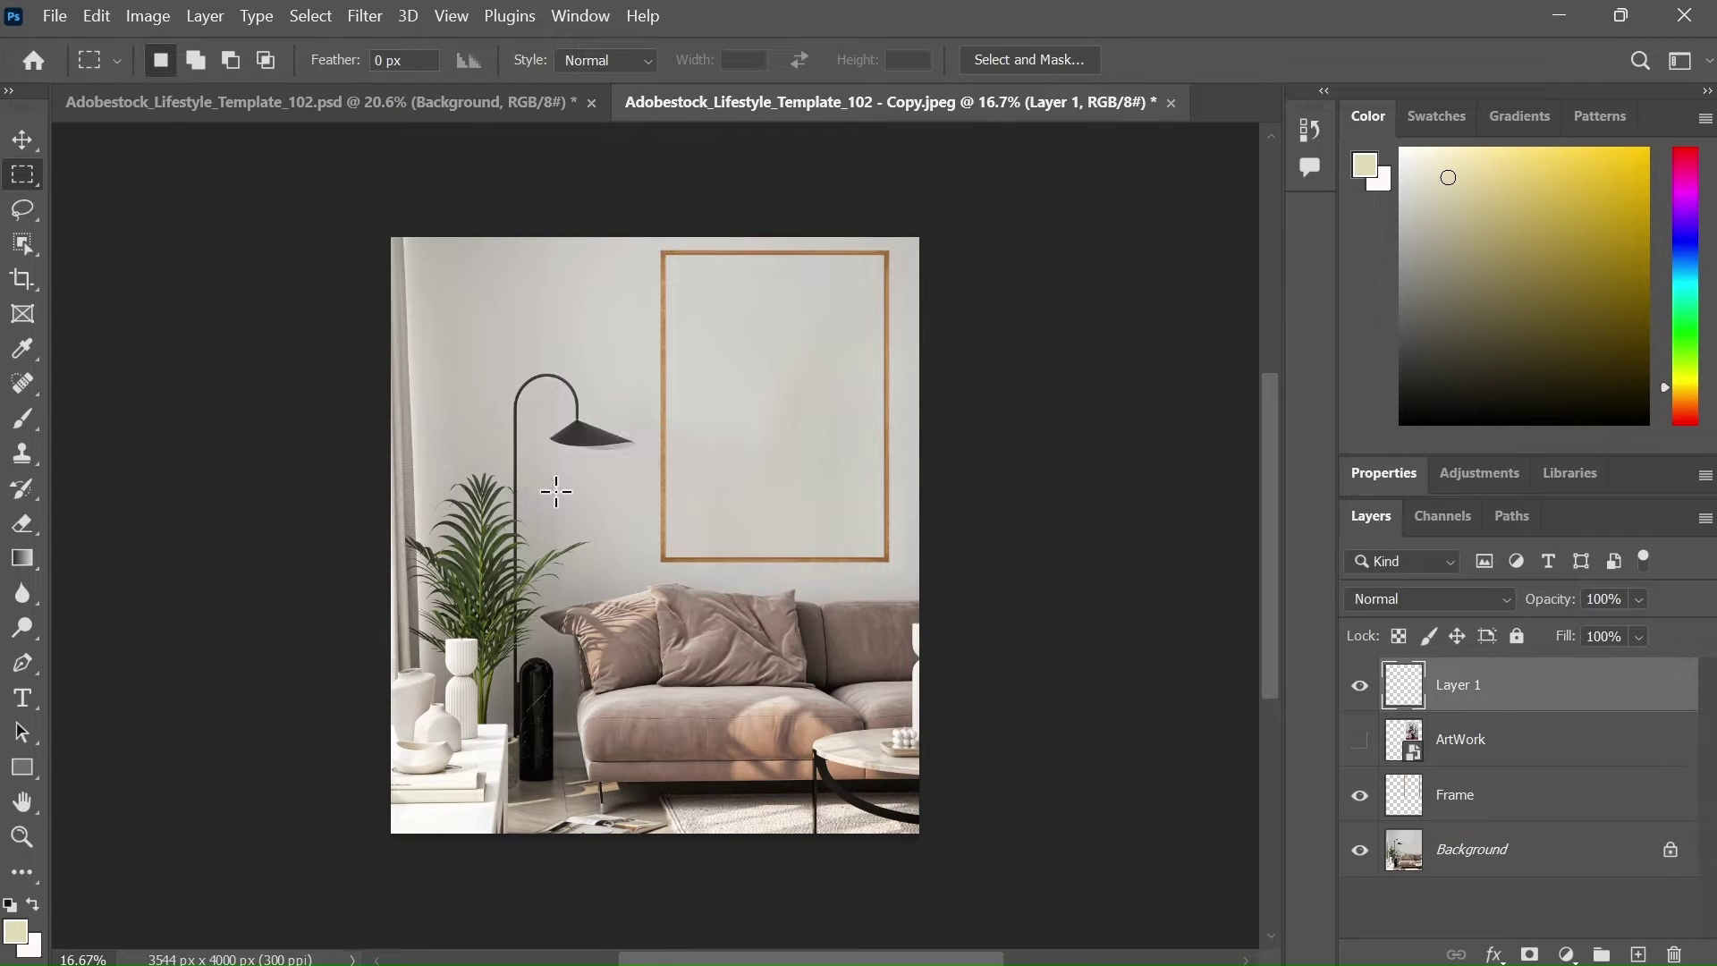
# Step: Fill the selection with white using Fill with Color contents
pyautogui.rightClick(499, 330)
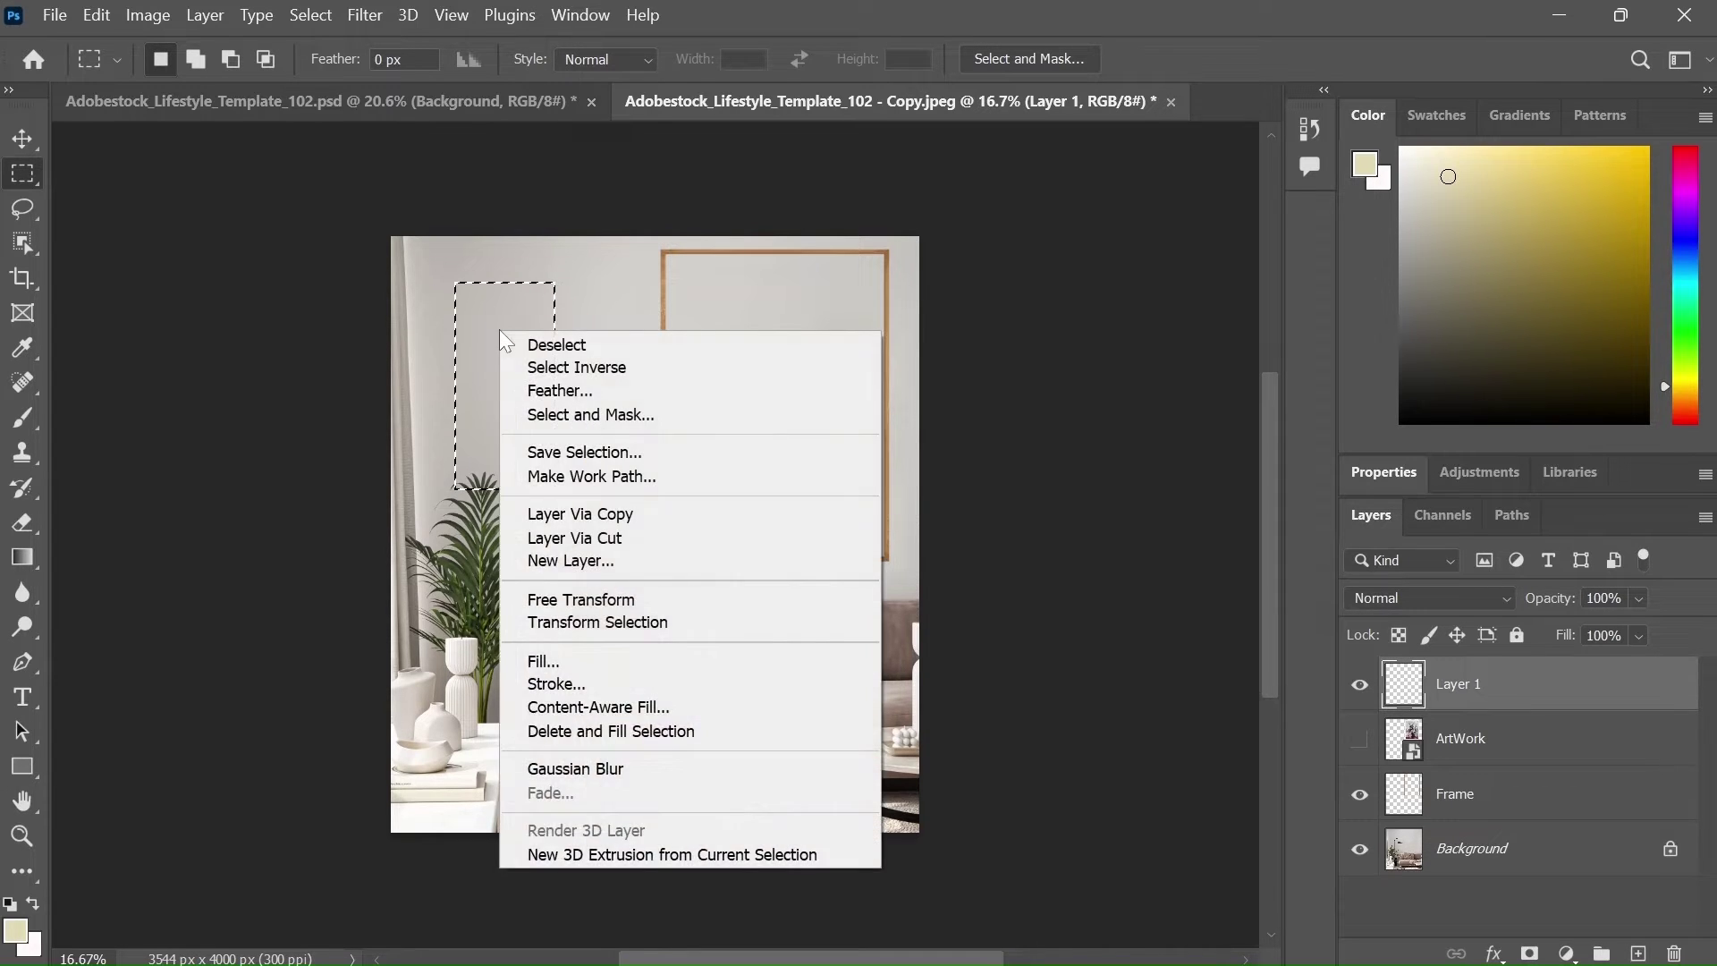
pyautogui.click(562, 659)
pyautogui.click(940, 194)
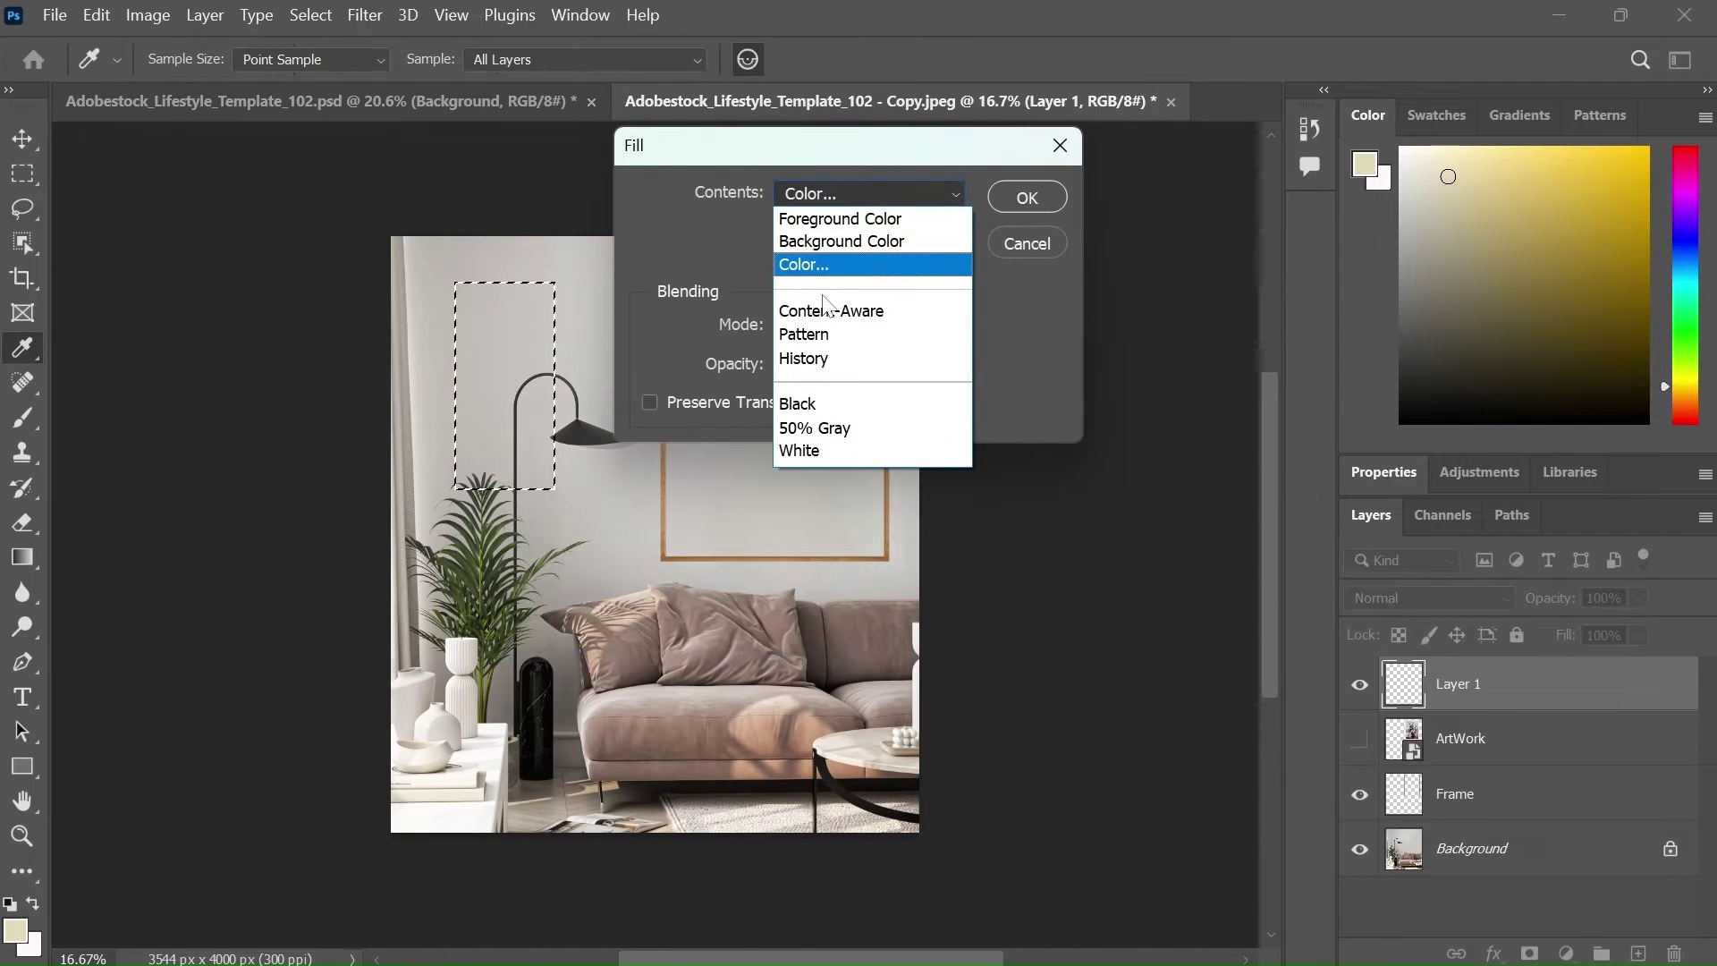
pyautogui.click(815, 255)
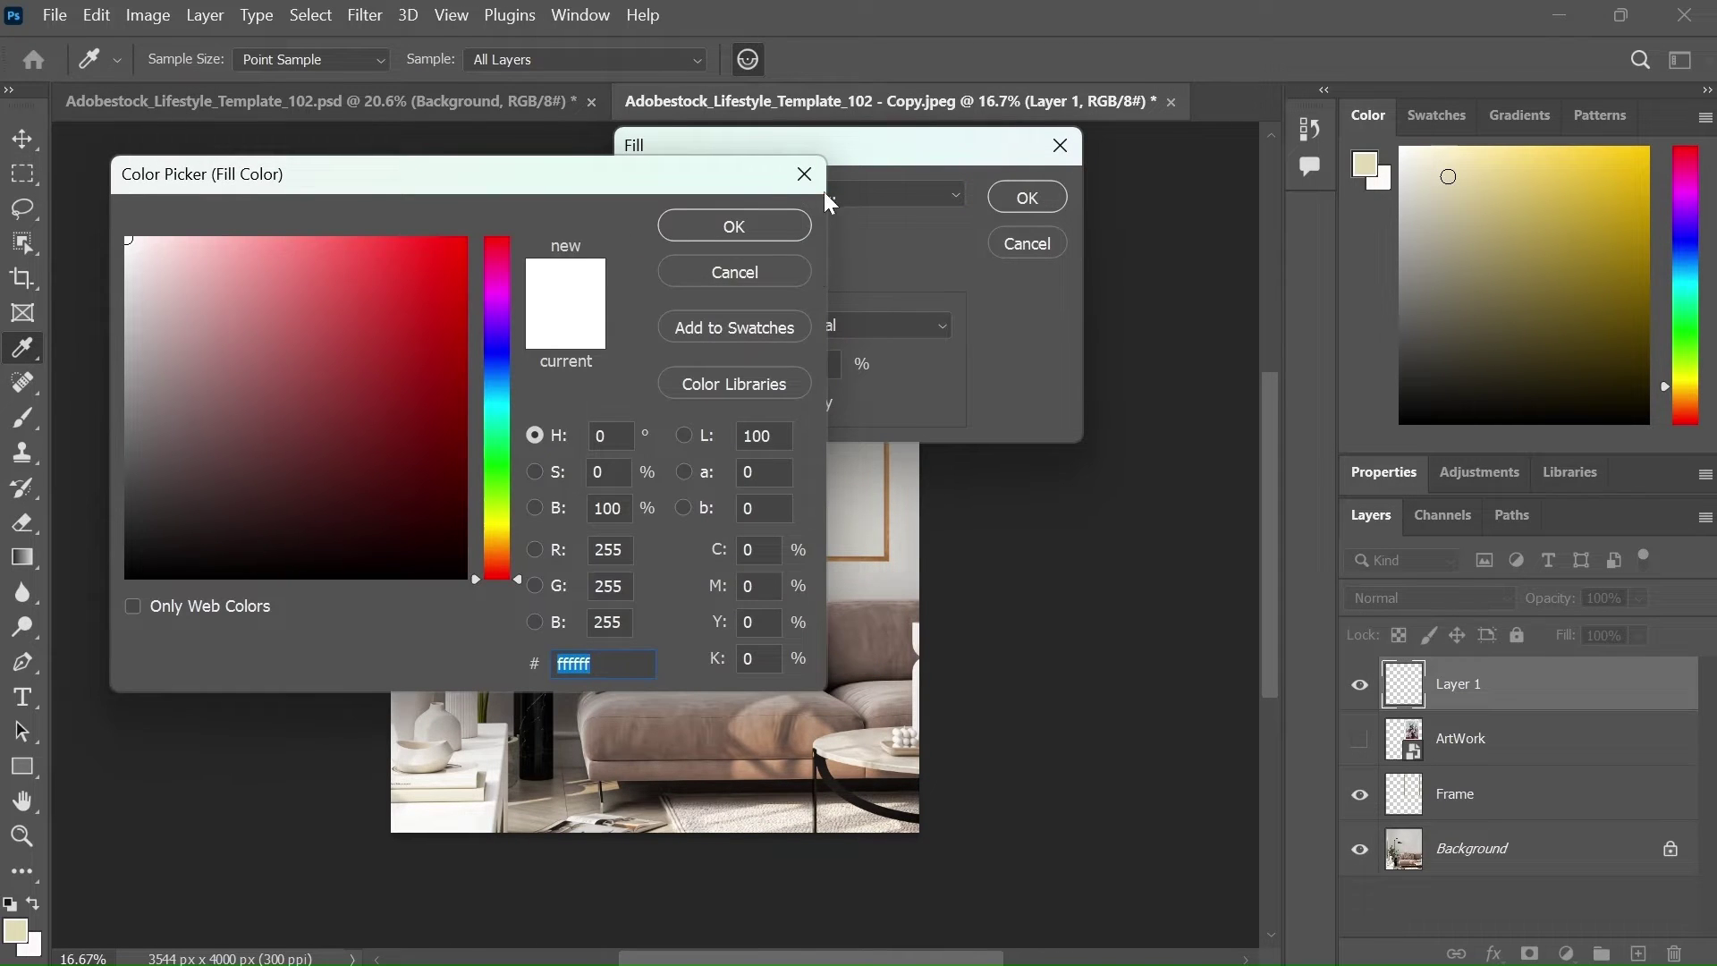
pyautogui.click(813, 175)
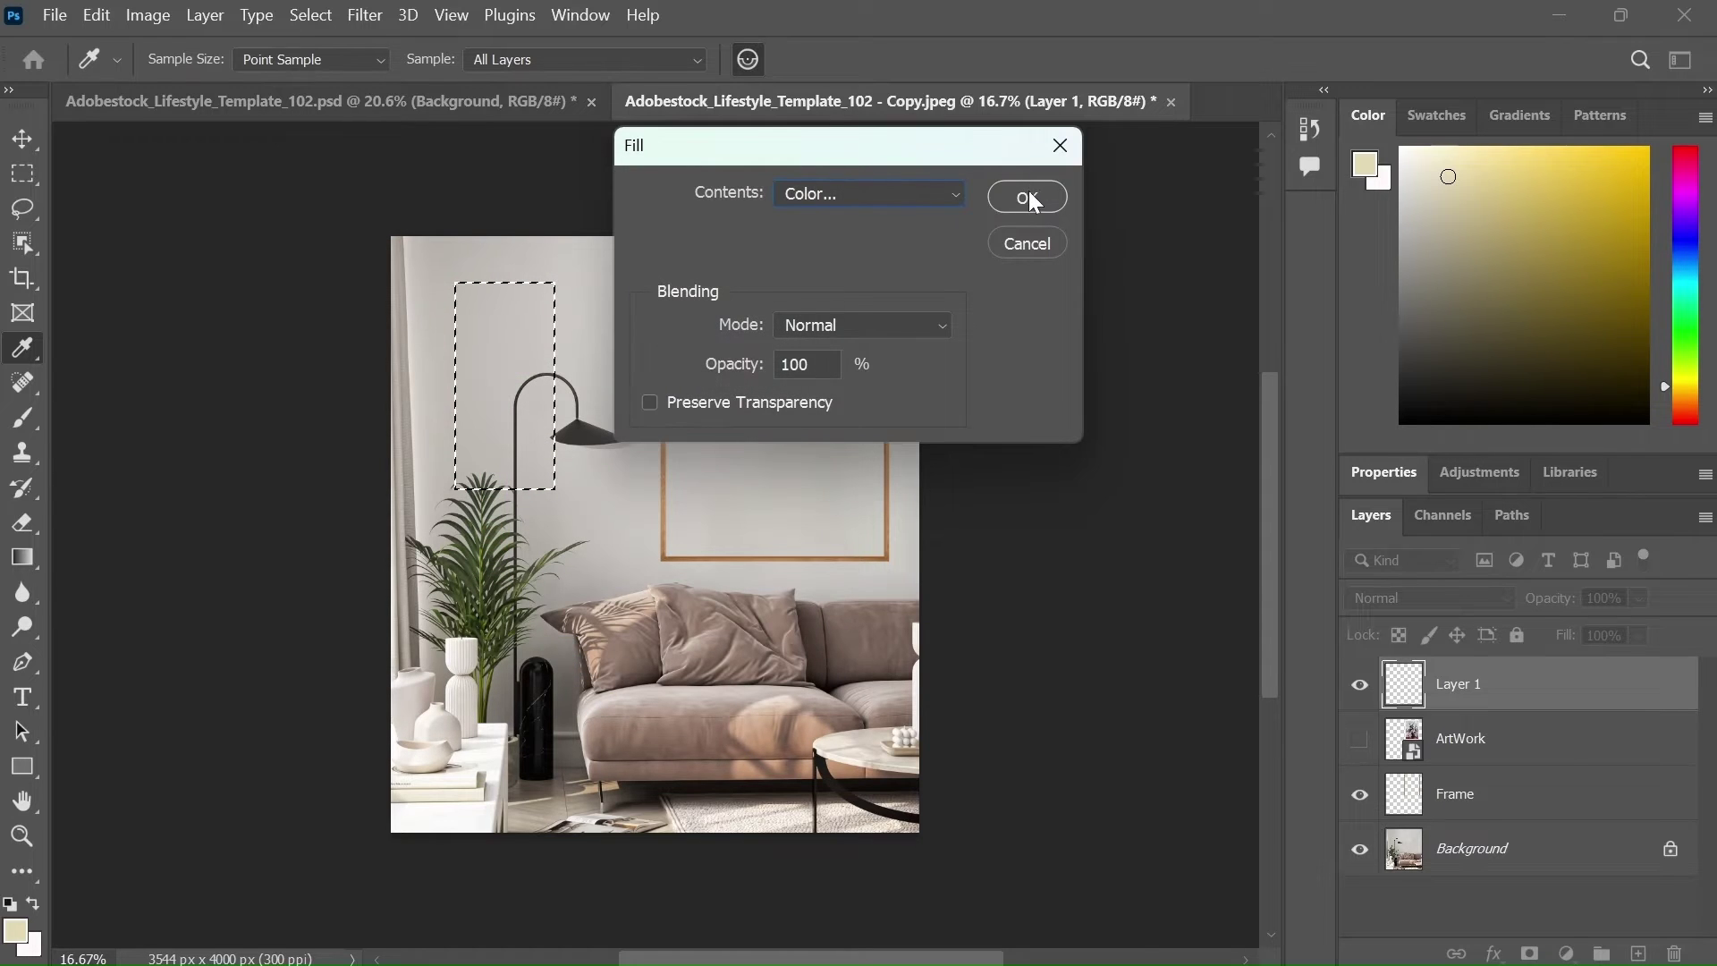
pyautogui.click(1028, 195)
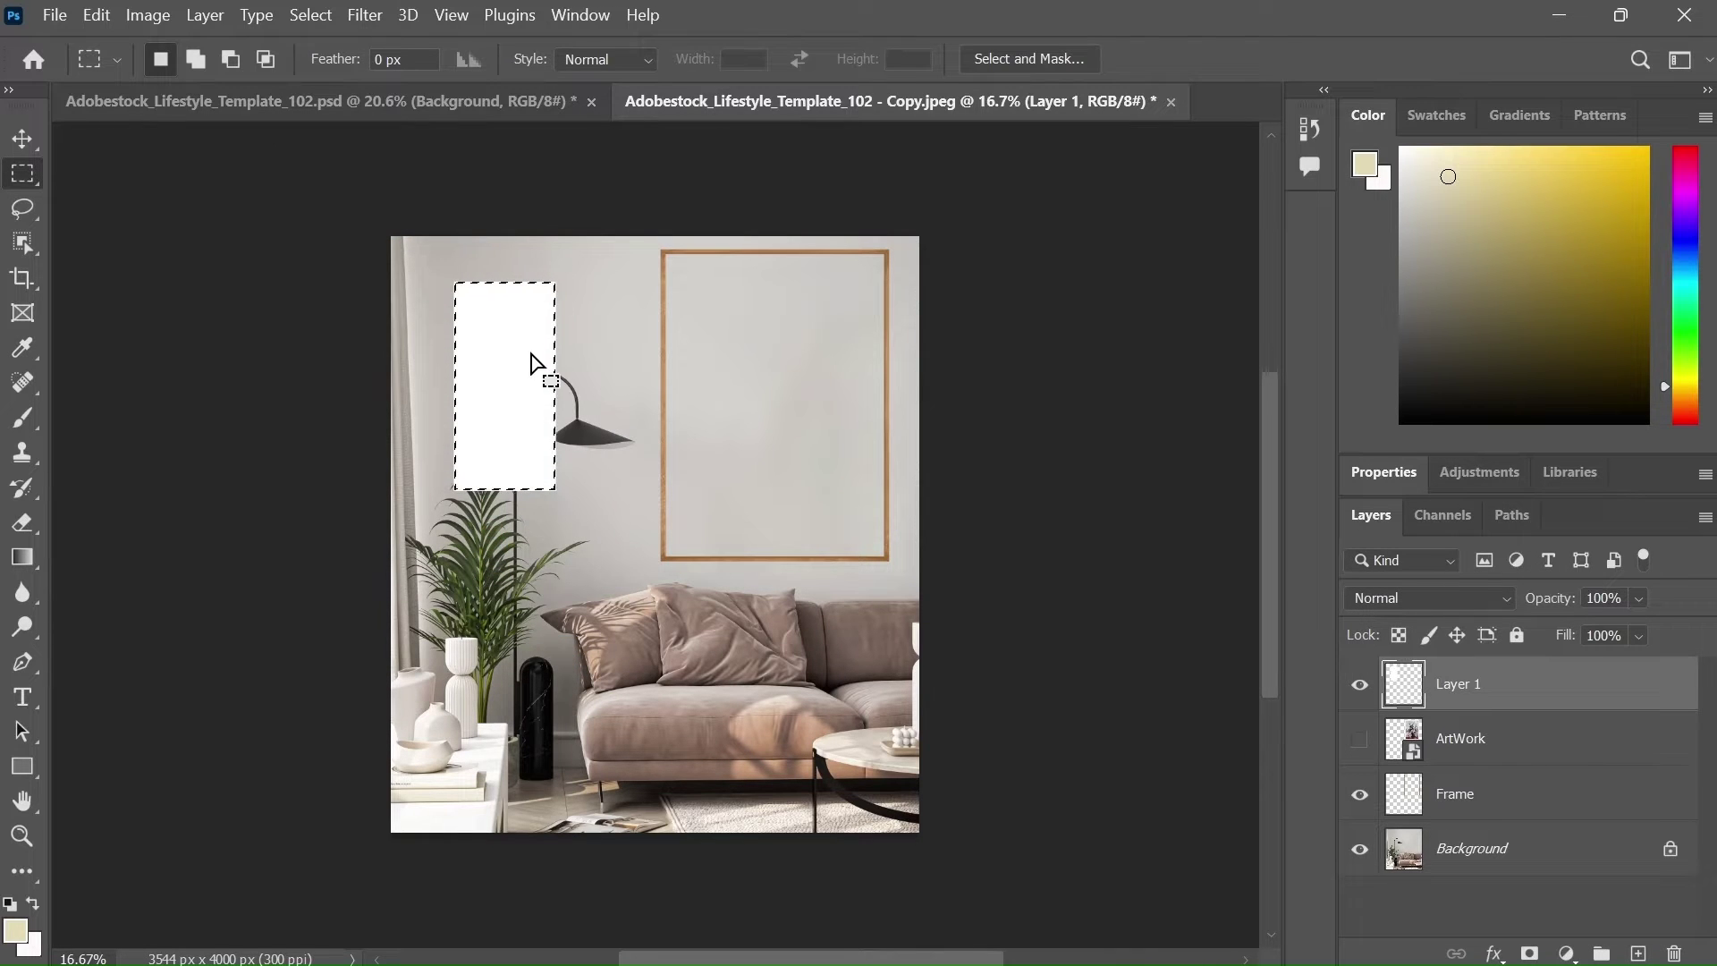
# Step: Duplicate the white rectangle and place the copy directly beneath the first
pyautogui.hotkey('ctrl', 'j')
pyautogui.press('v')
pyautogui.moveTo(502, 357)
pyautogui.mouseDown()
pyautogui.moveTo(518, 467)
pyautogui.moveTo(503, 583)
pyautogui.moveTo(501, 563)
pyautogui.mouseUp()
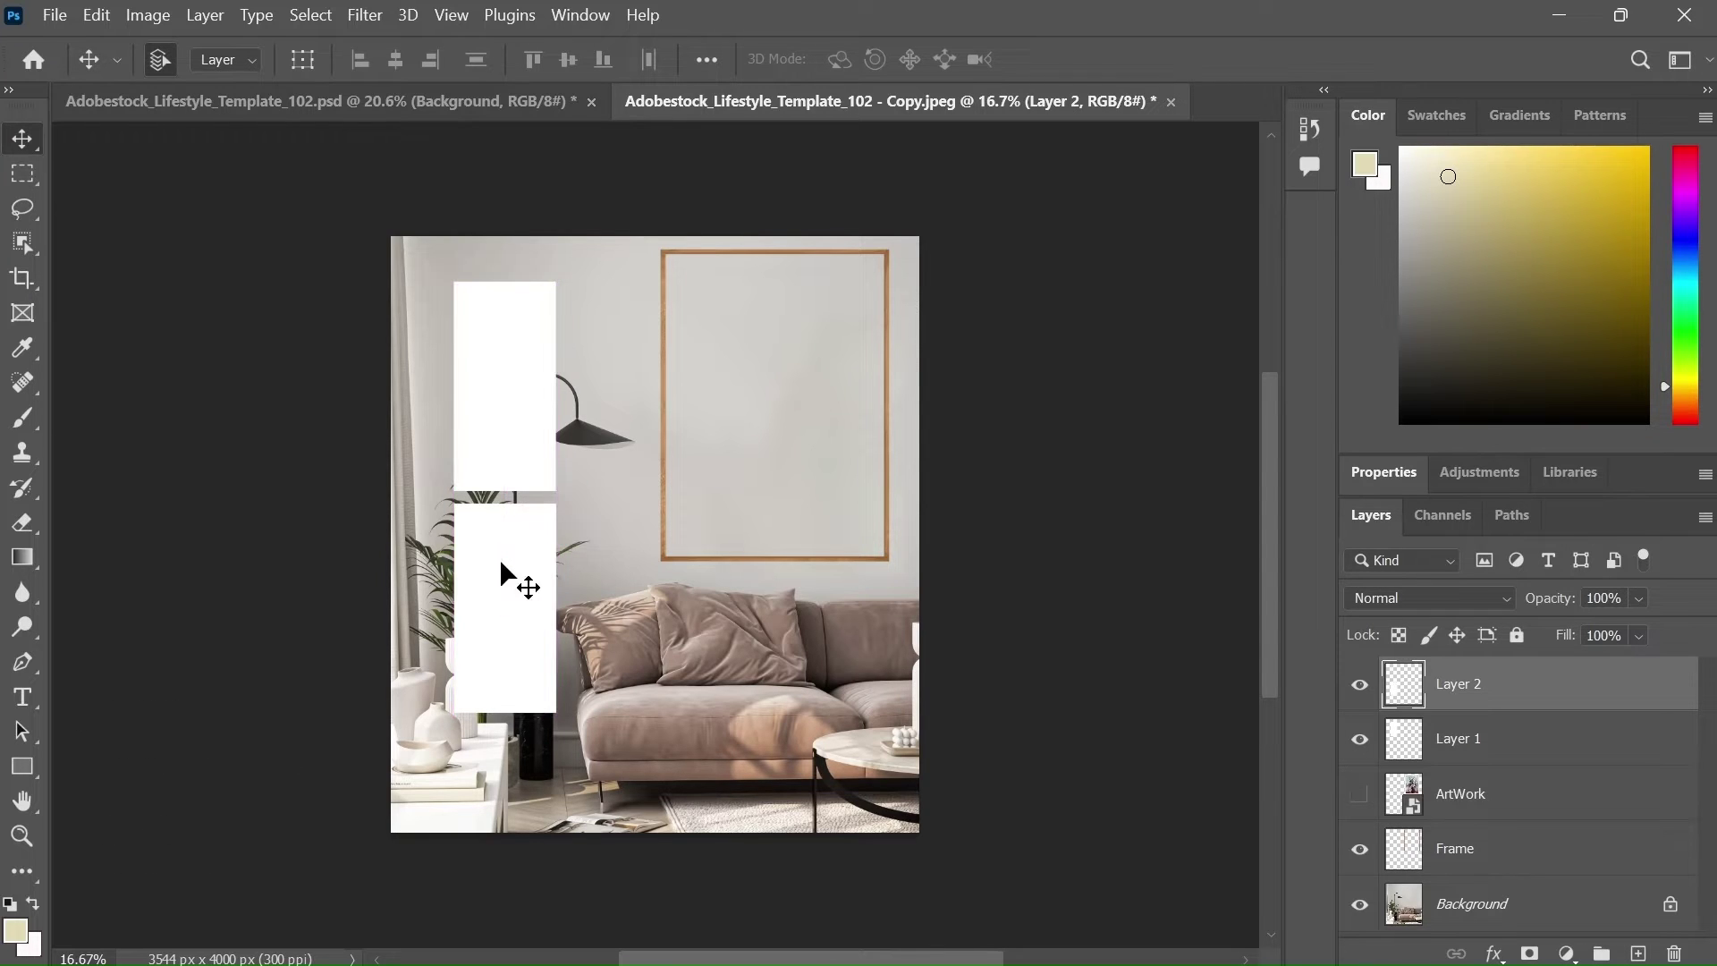
pyautogui.hotkey('shift', 'Up')
pyautogui.hotkey('shift', 'Up')
pyautogui.hotkey('shift', 'Up')
# Step: Paste four more white rectangles and position them to complete the three-by-two grid
pyautogui.hotkey('ctrl', 'v')
pyautogui.moveTo(647, 481); pyautogui.dragTo(611, 349)
pyautogui.hotkey('shift', 'Up')
pyautogui.hotkey('shift', 'Up')
pyautogui.hotkey('ctrl', 'v')
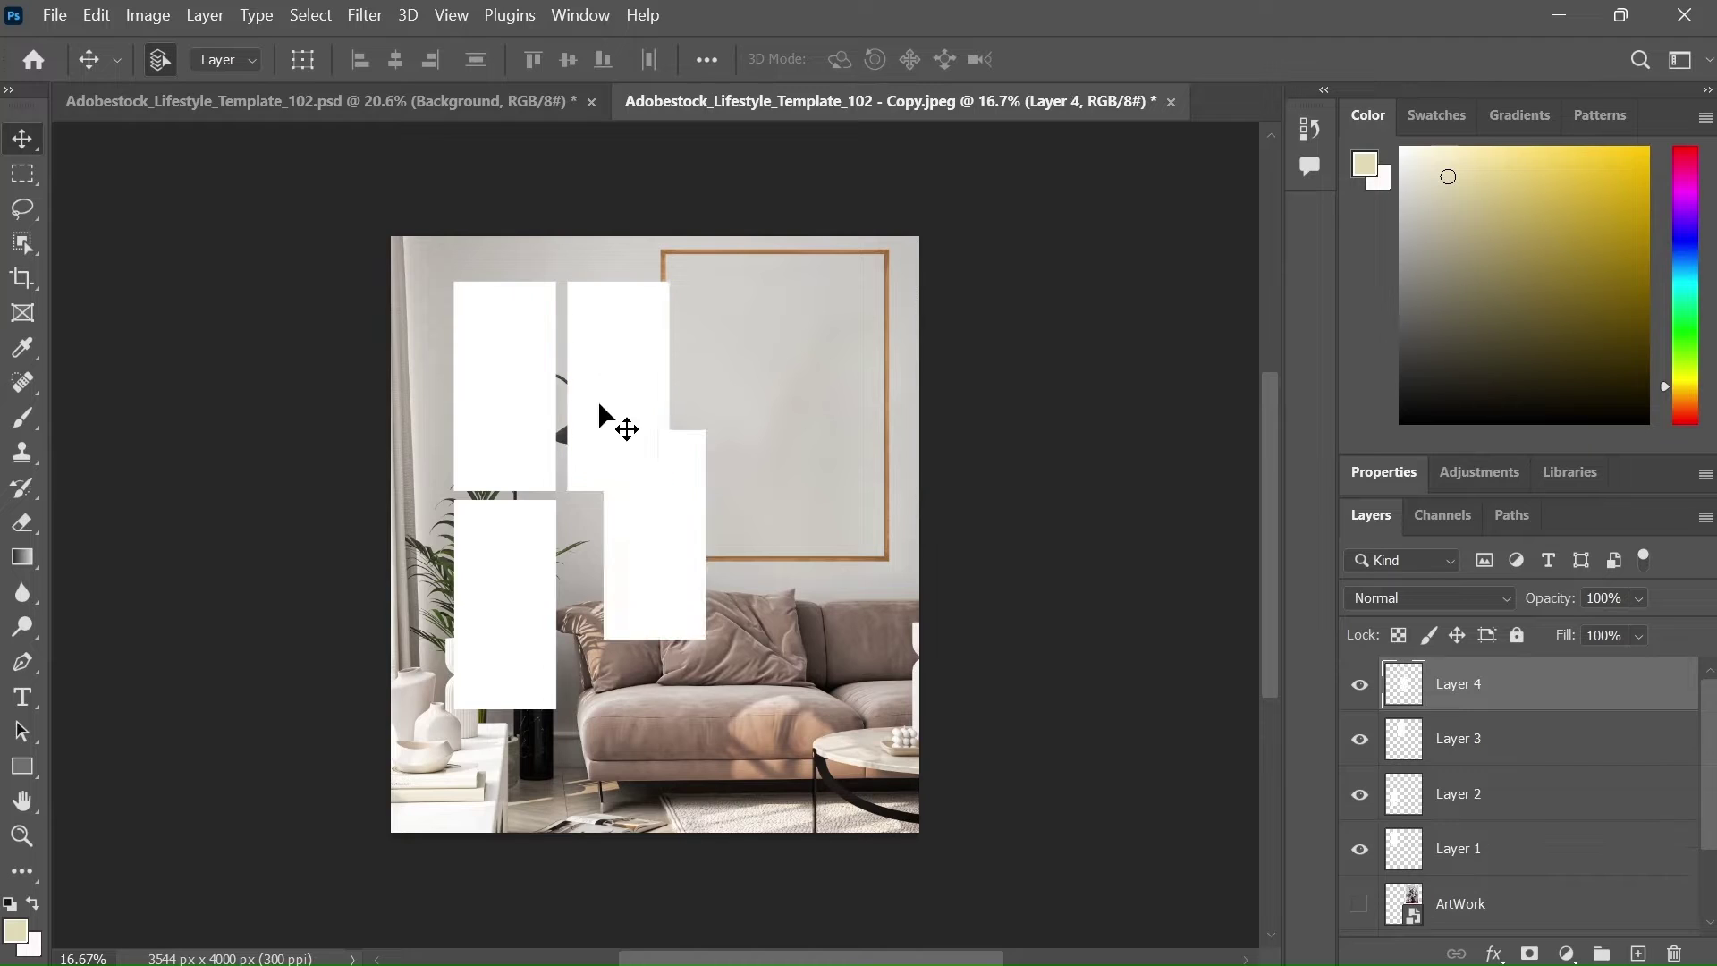
pyautogui.moveTo(629, 479); pyautogui.dragTo(636, 602)
pyautogui.hotkey('ctrl', 'v')
pyautogui.moveTo(683, 498); pyautogui.dragTo(756, 615)
pyautogui.hotkey('ctrl', 'v')
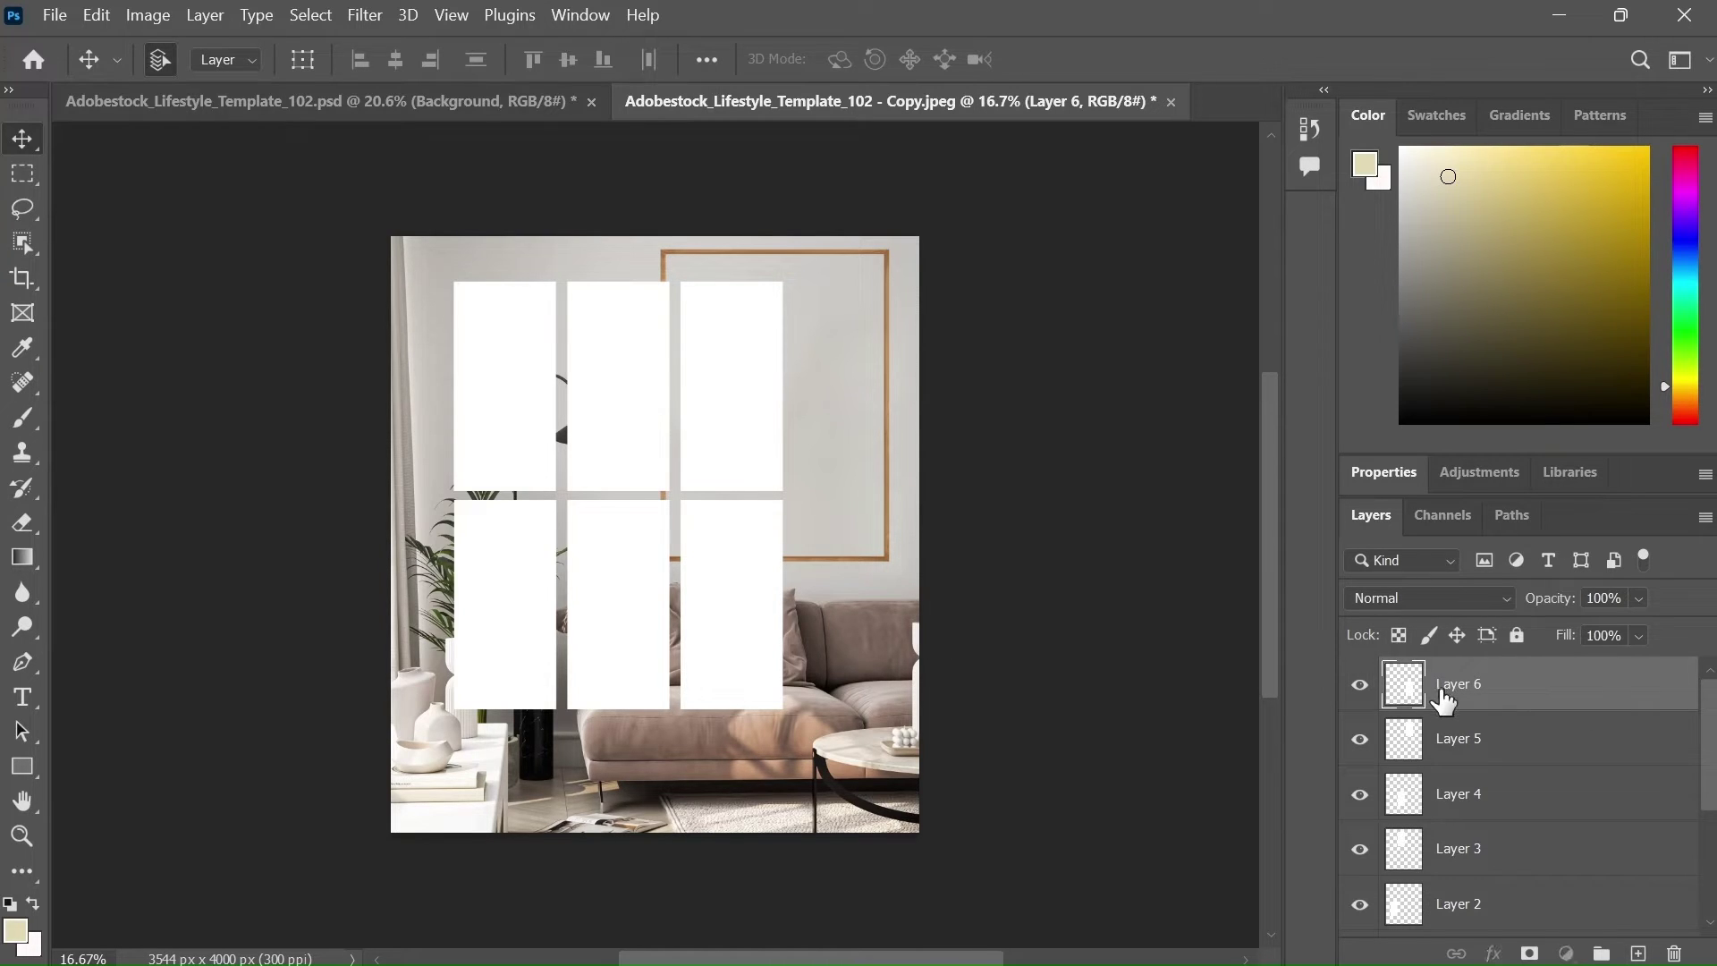
pyautogui.scroll(-2, 1715, 724)
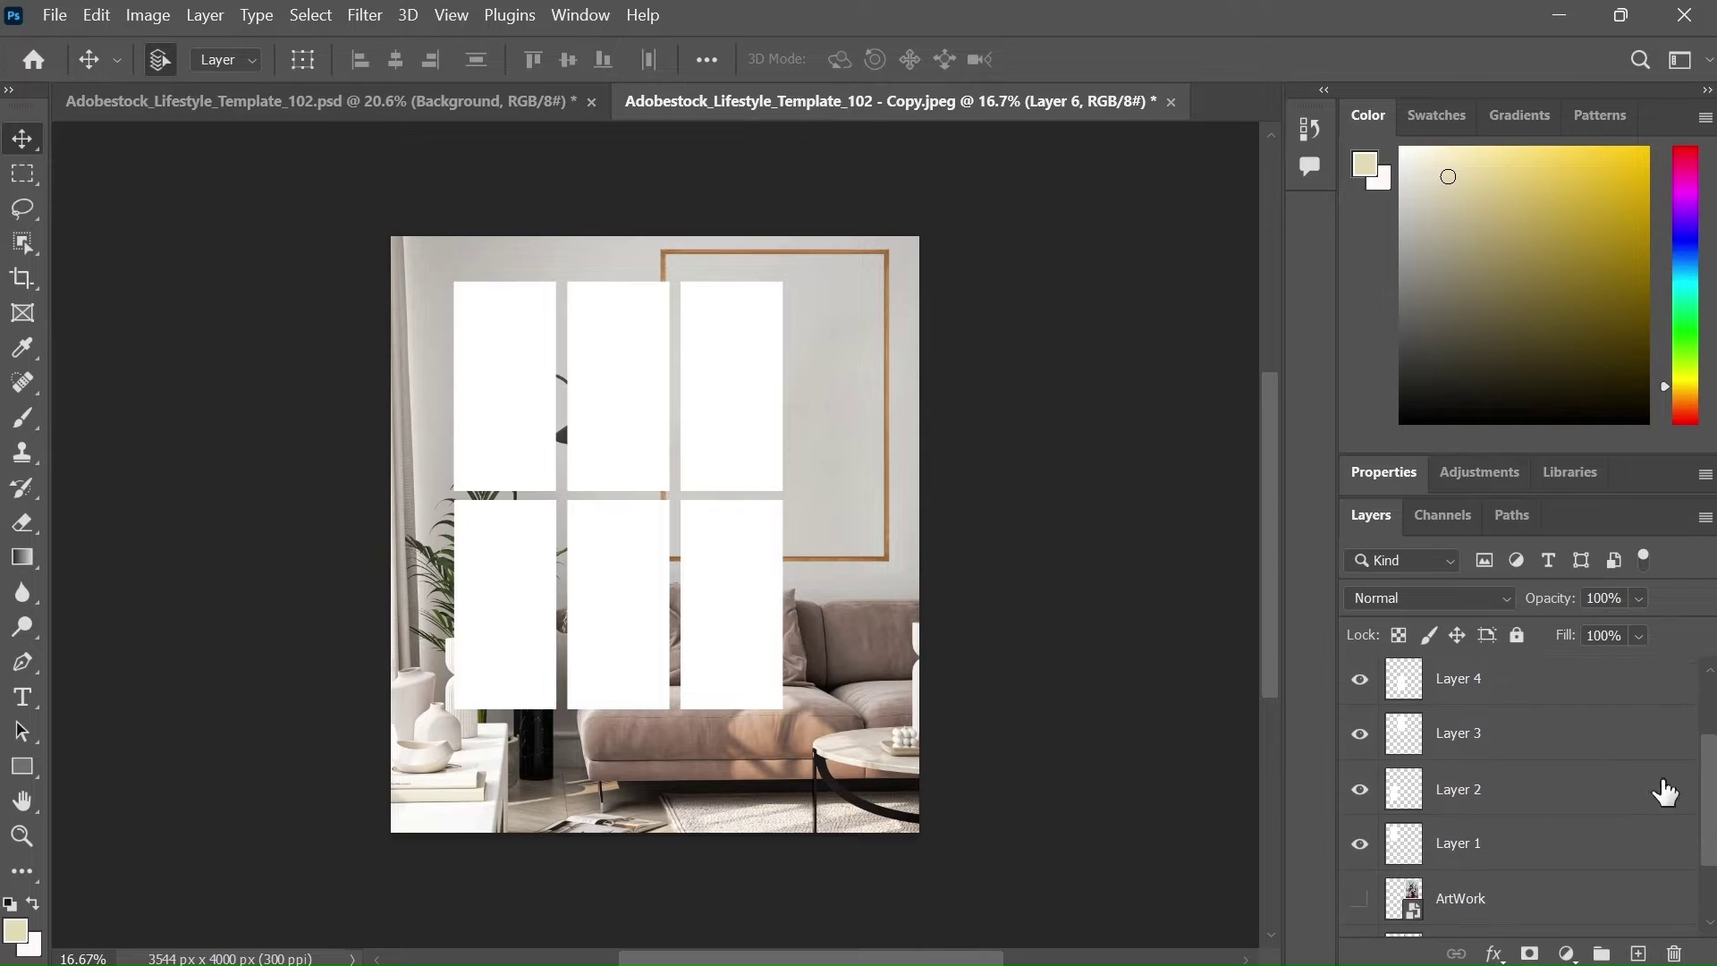
# Step: Gather Layers 1–6 into a new layer group named Window Lights
pyautogui.keyDown('shift'); pyautogui.click(1488, 850); pyautogui.keyUp('shift')
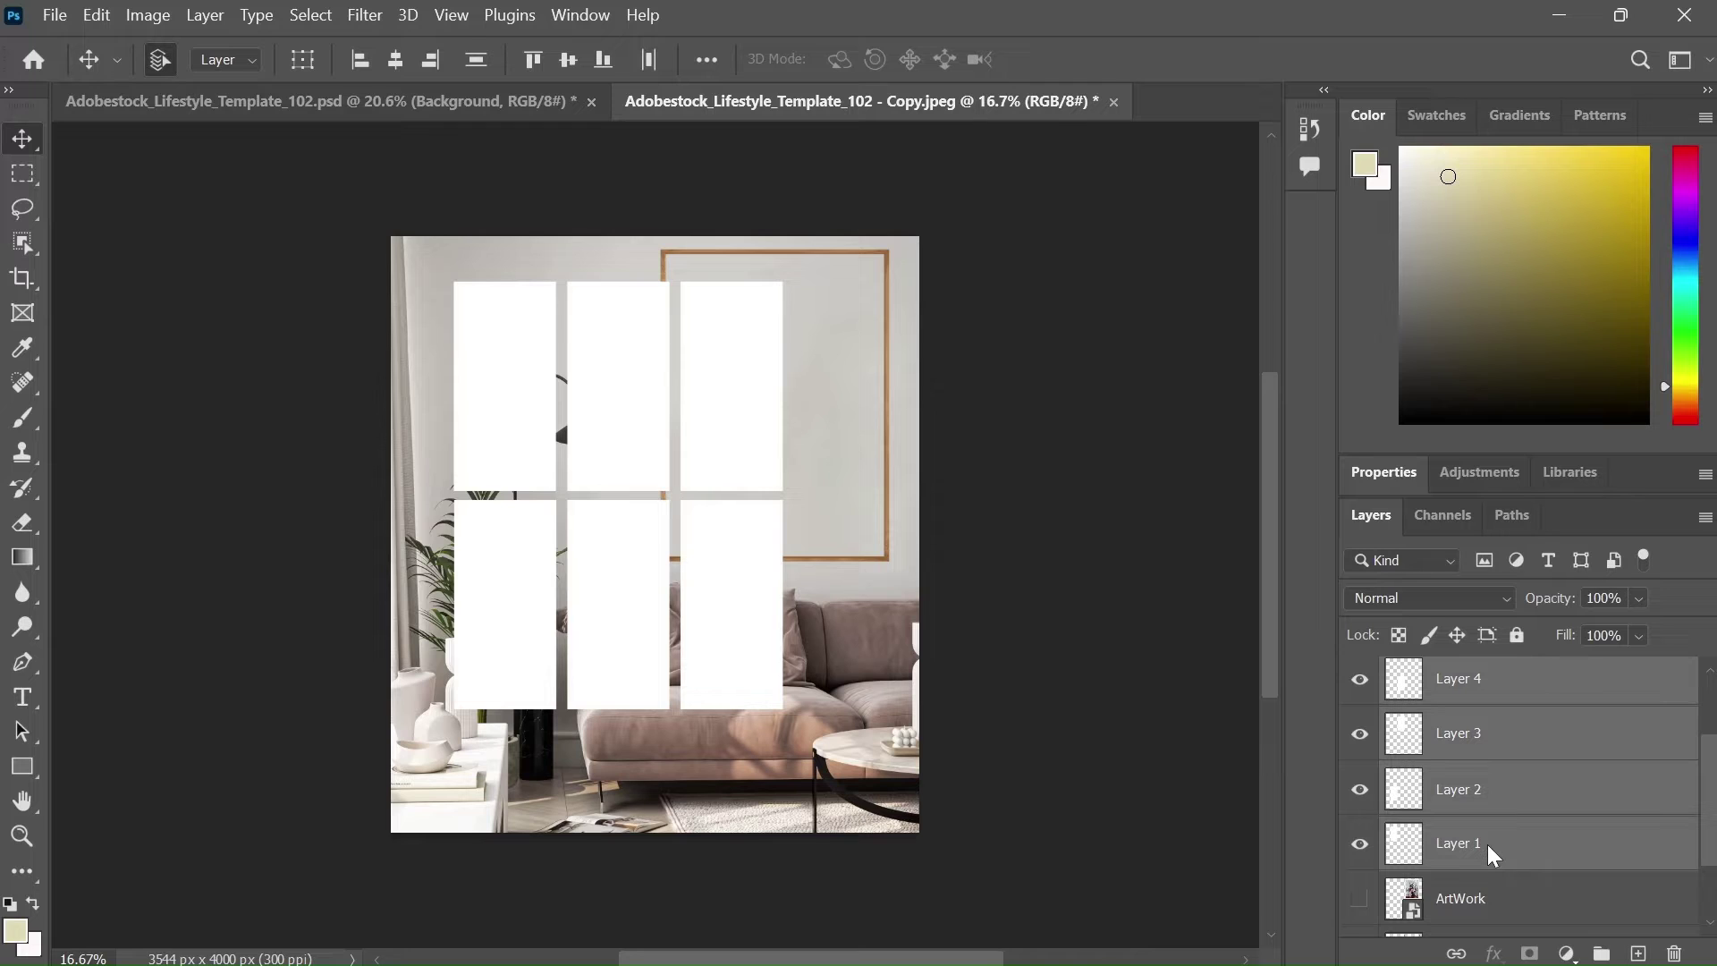
pyautogui.rightClick(1488, 844)
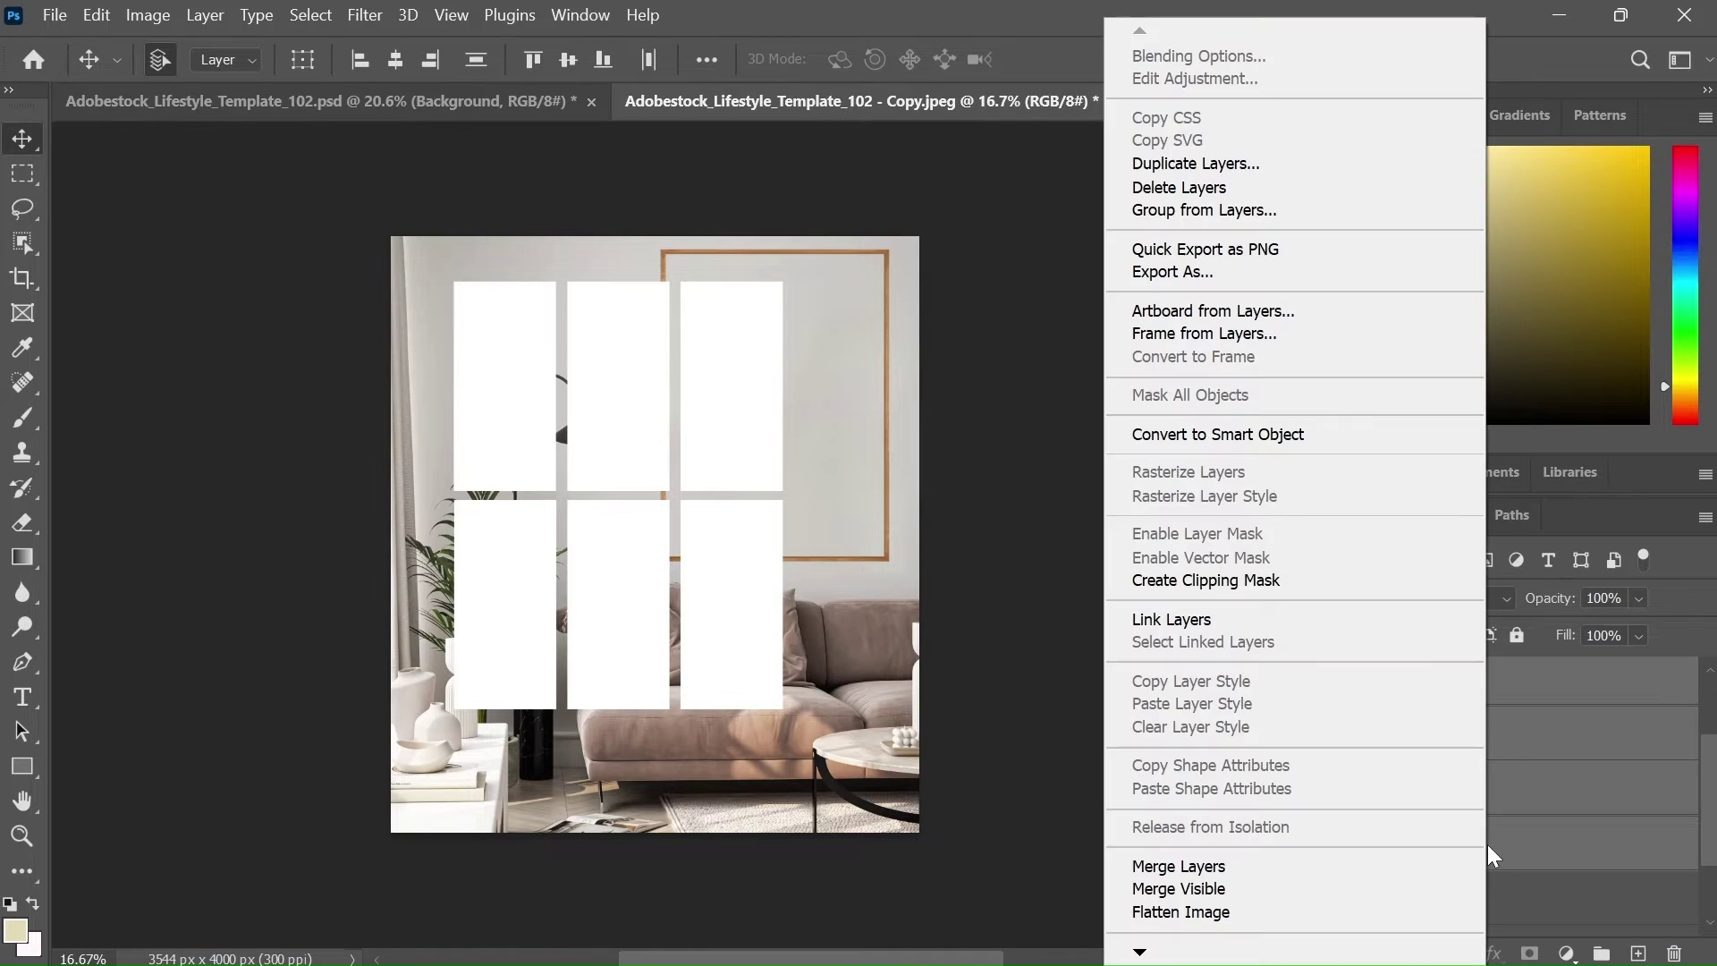
pyautogui.click(1207, 210)
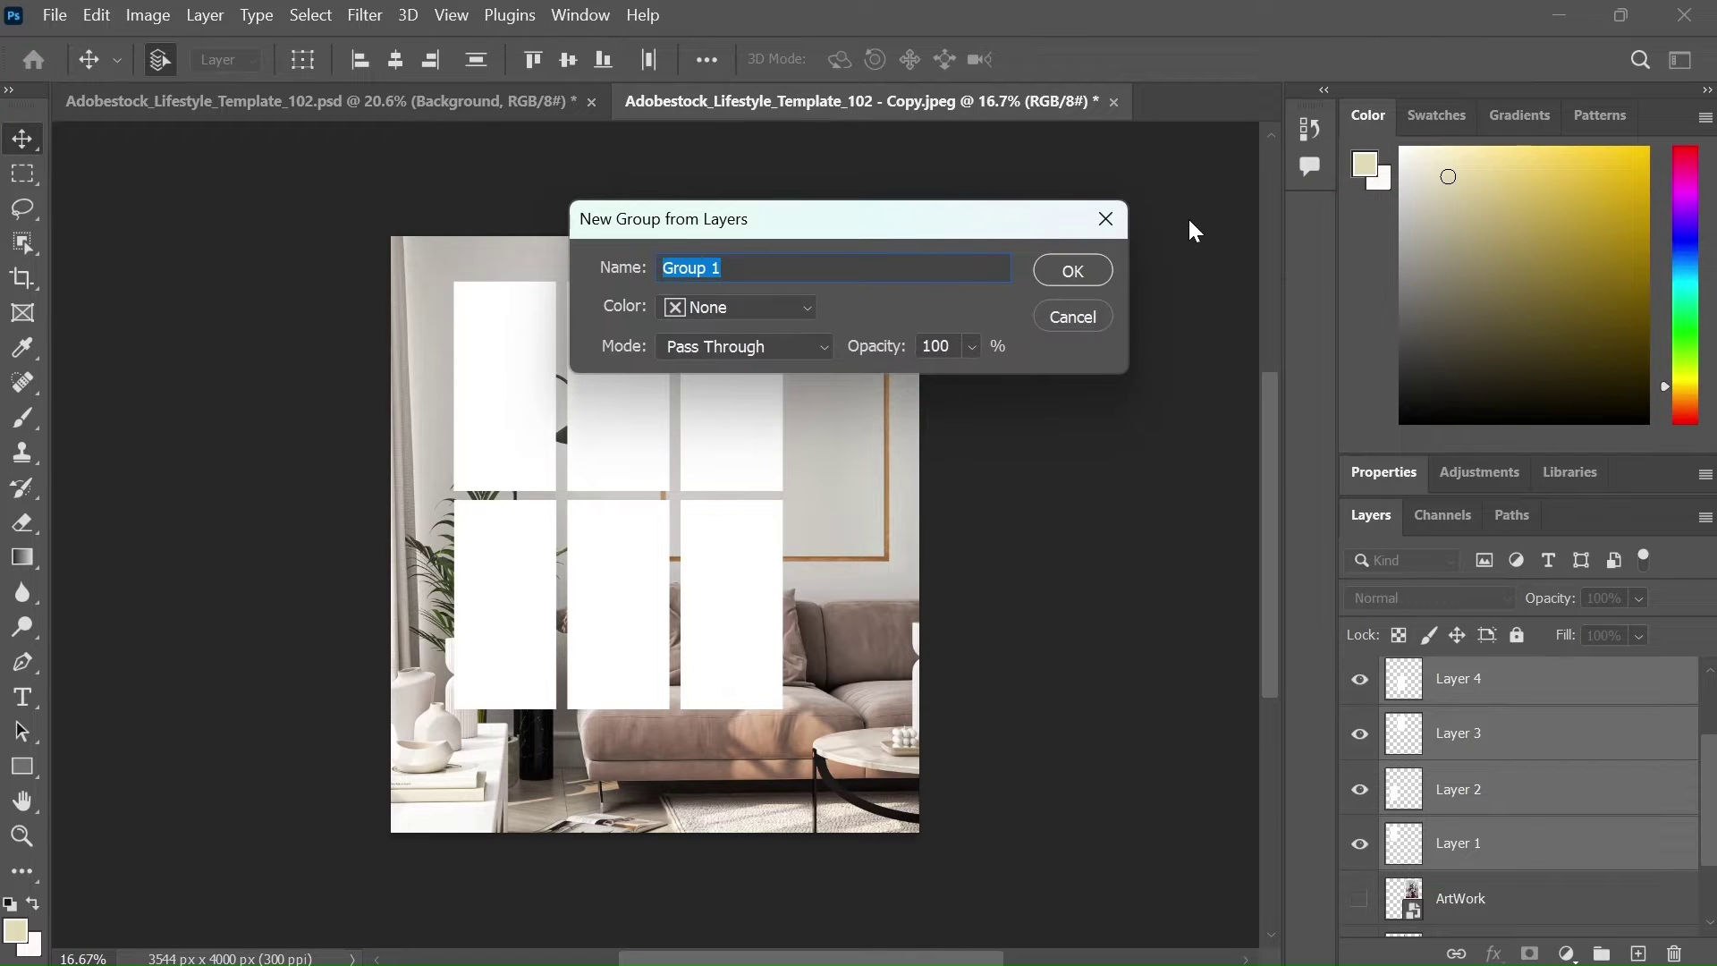
pyautogui.write('Window Lights')
pyautogui.click(1052, 280)
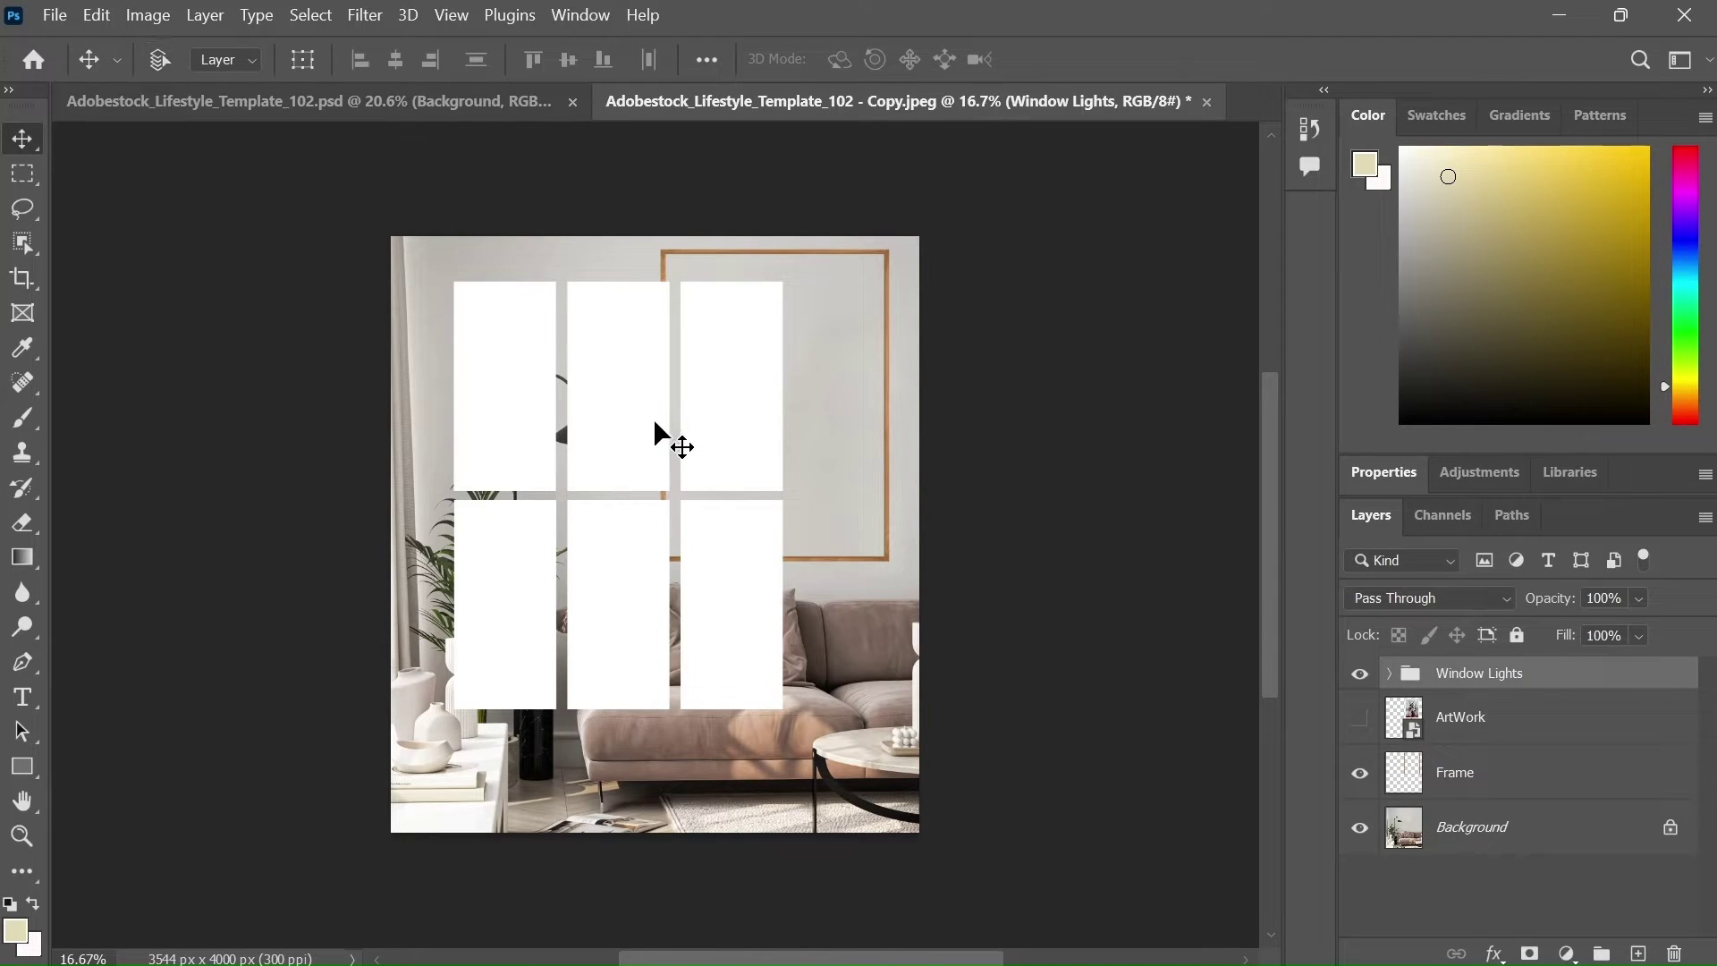
# Step: Distort the Window Lights group by raising its middle-left handle to slant the panels
pyautogui.hotkey('ctrl', 't')
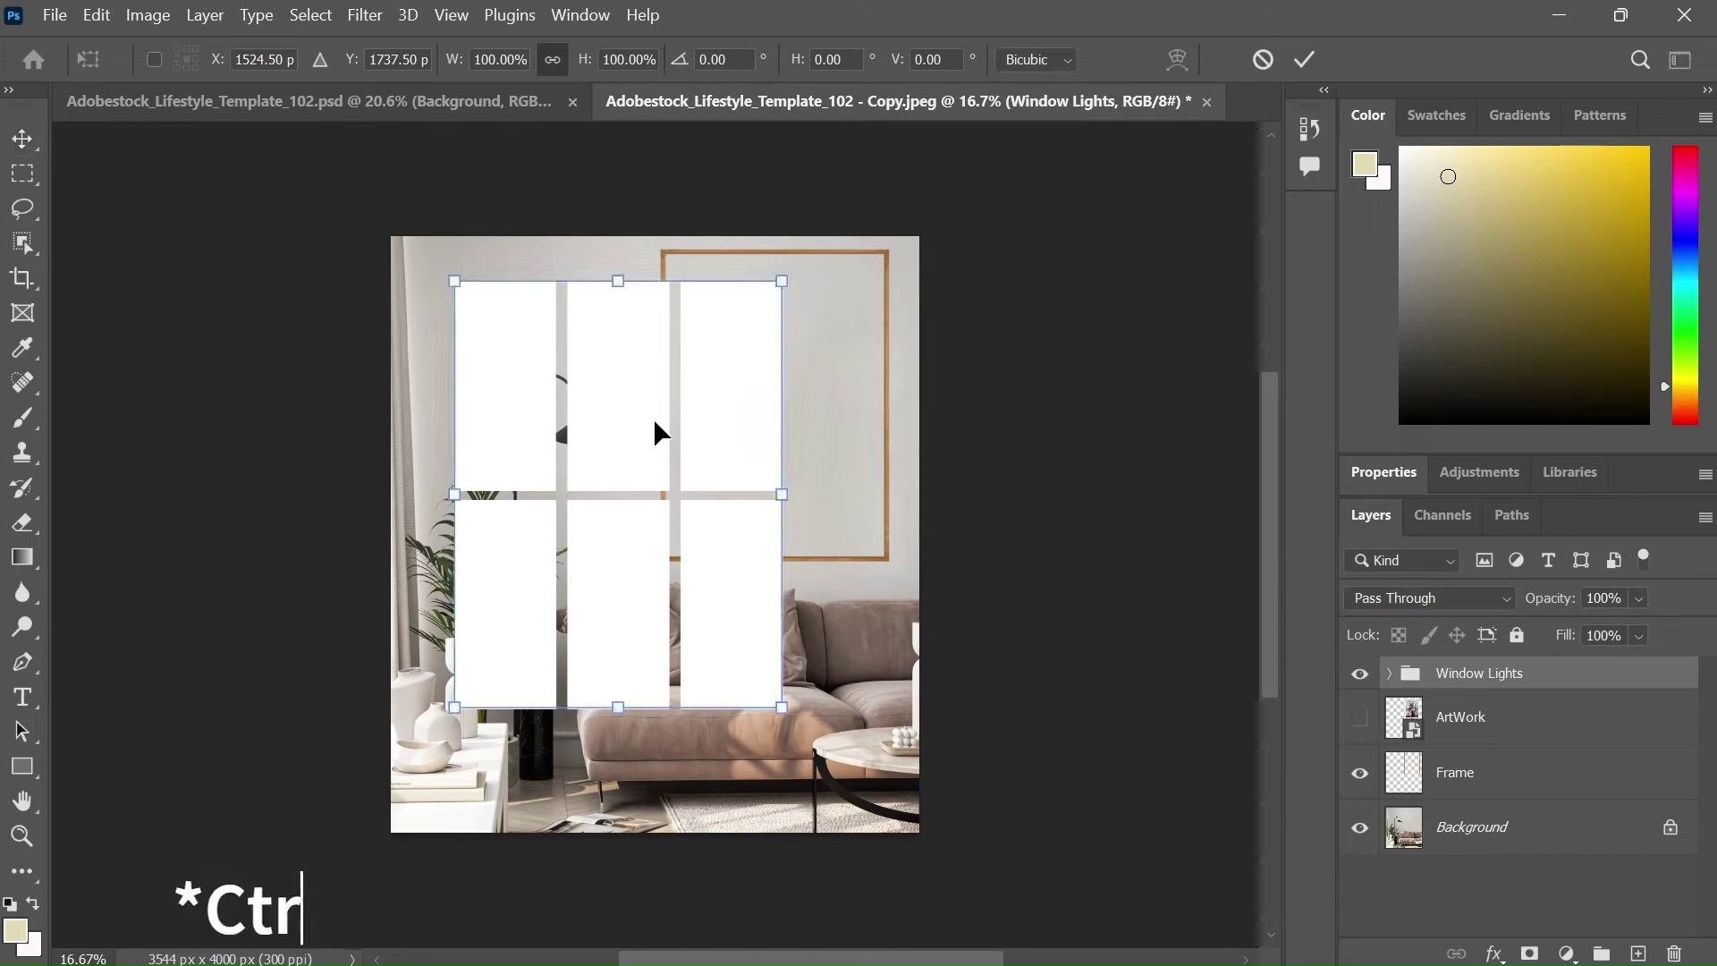
pyautogui.rightClick(595, 417)
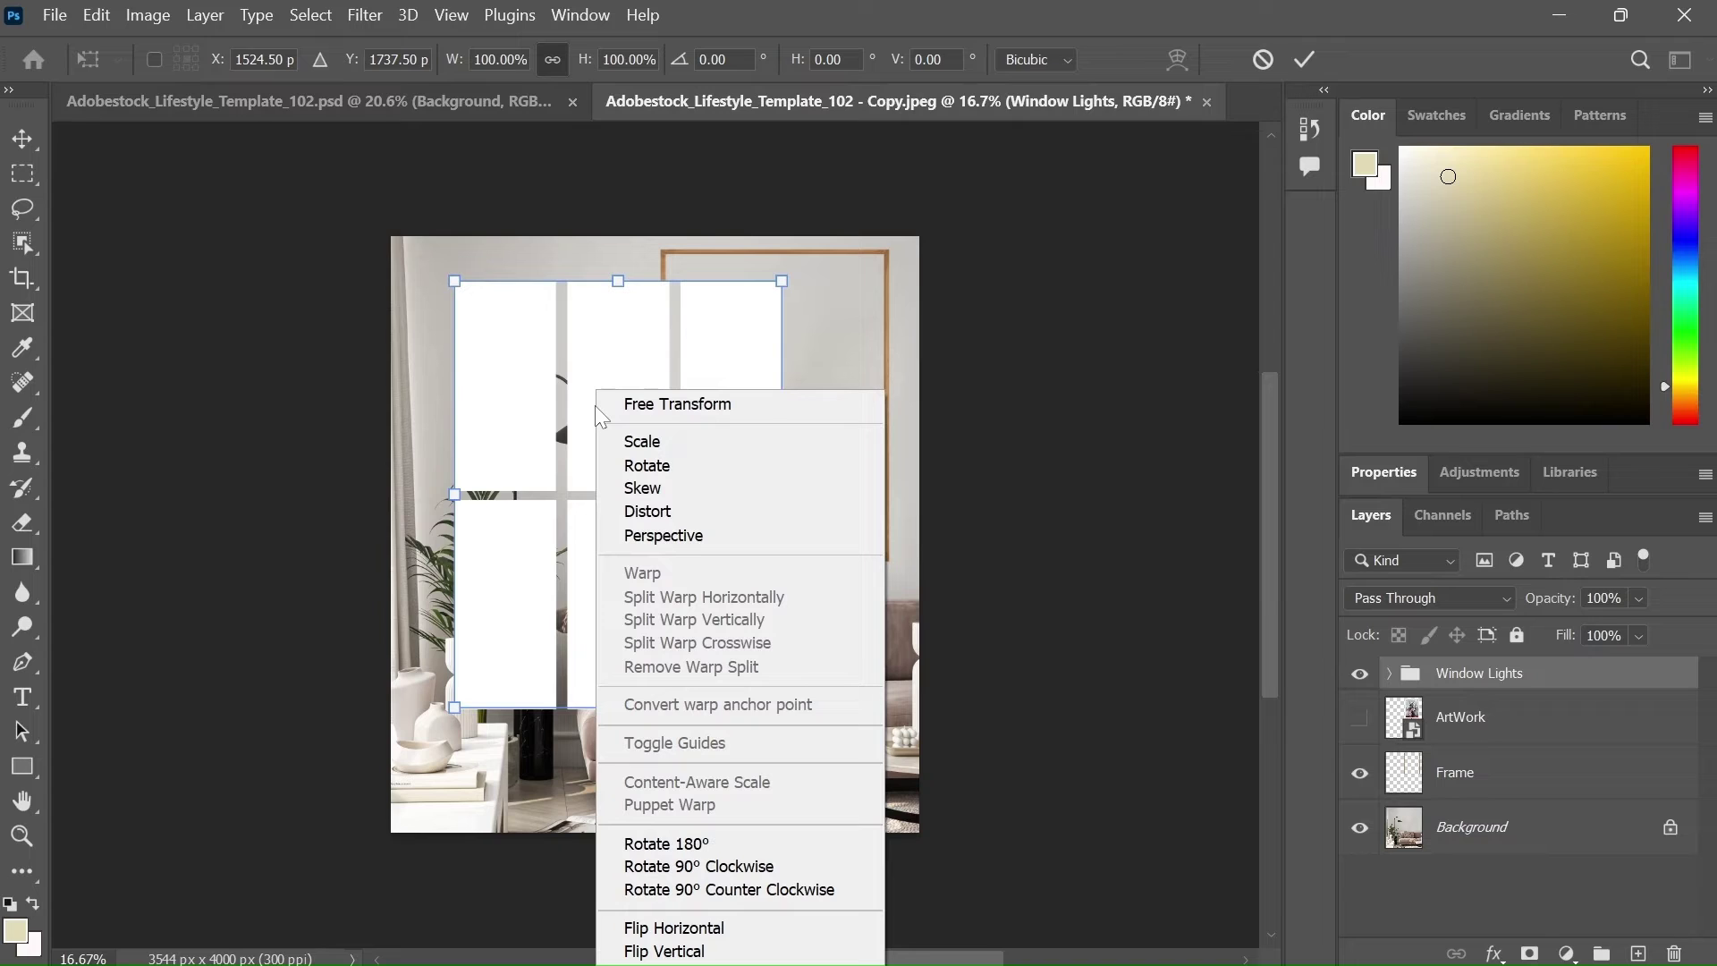
pyautogui.click(684, 511)
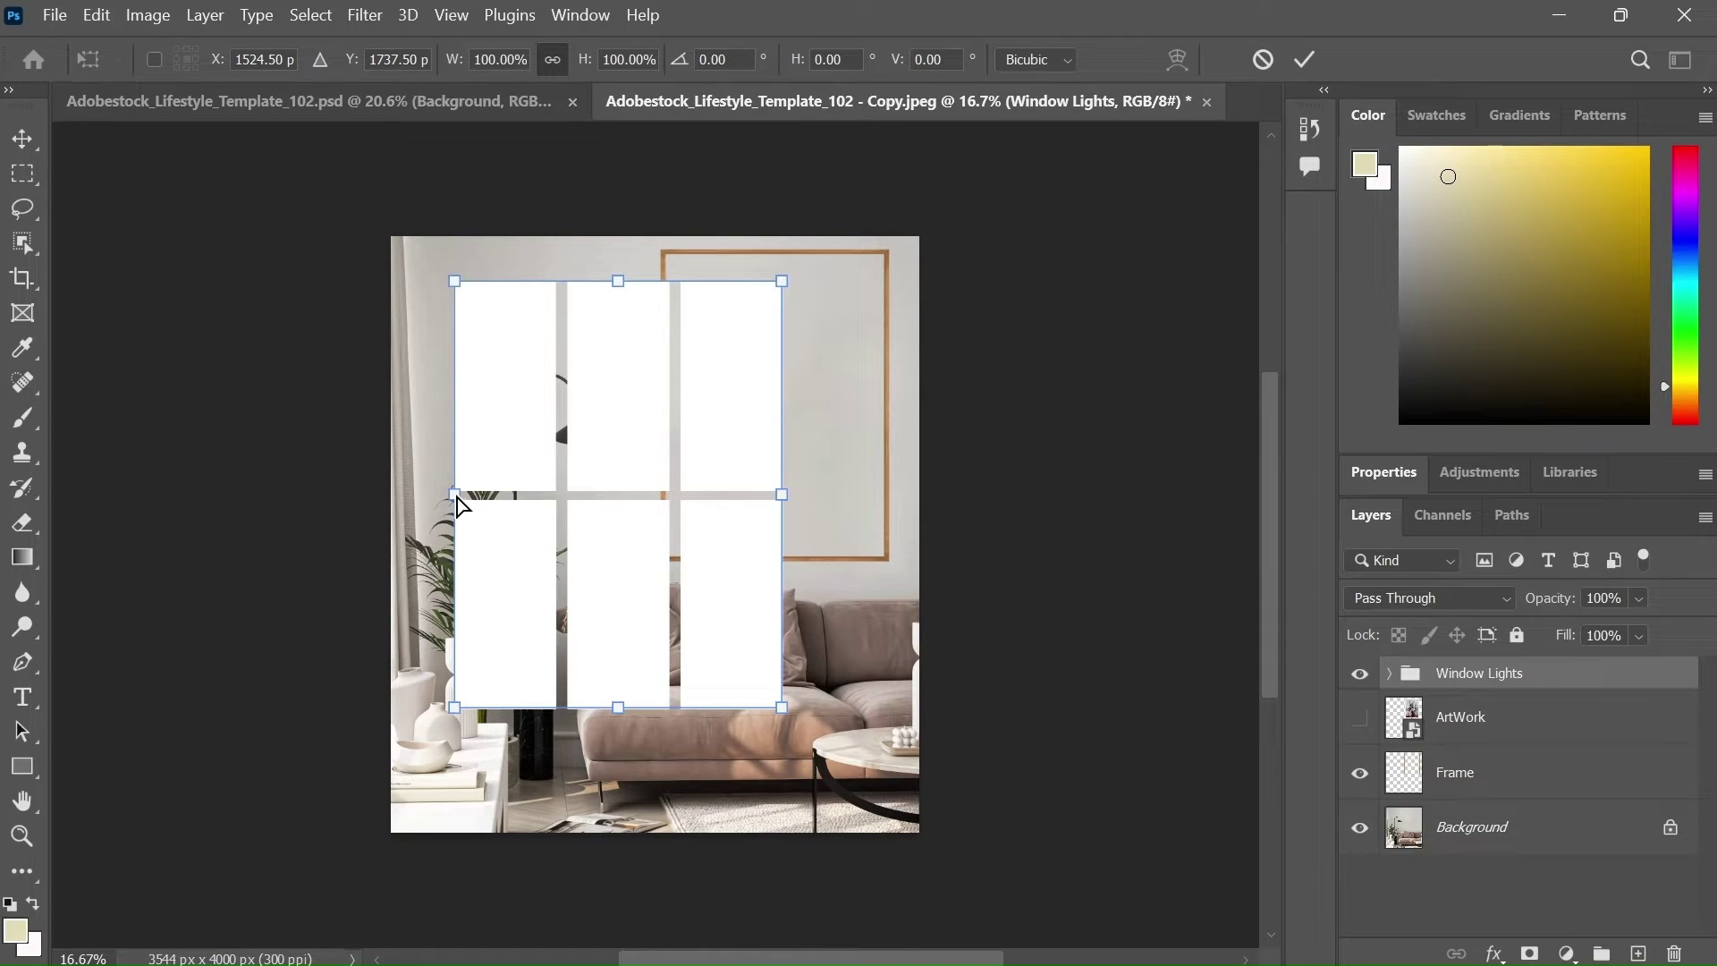
pyautogui.moveTo(457, 499); pyautogui.dragTo(379, 421)
pyautogui.press('Return')
# Step: Scale the Window Lights to about 88.31% and shift them up across the wall
pyautogui.hotkey('ctrl', 't')
pyautogui.moveTo(664, 371); pyautogui.dragTo(674, 358)
pyautogui.moveTo(785, 691); pyautogui.dragTo(746, 636)
pyautogui.moveTo(684, 363); pyautogui.dragTo(687, 365)
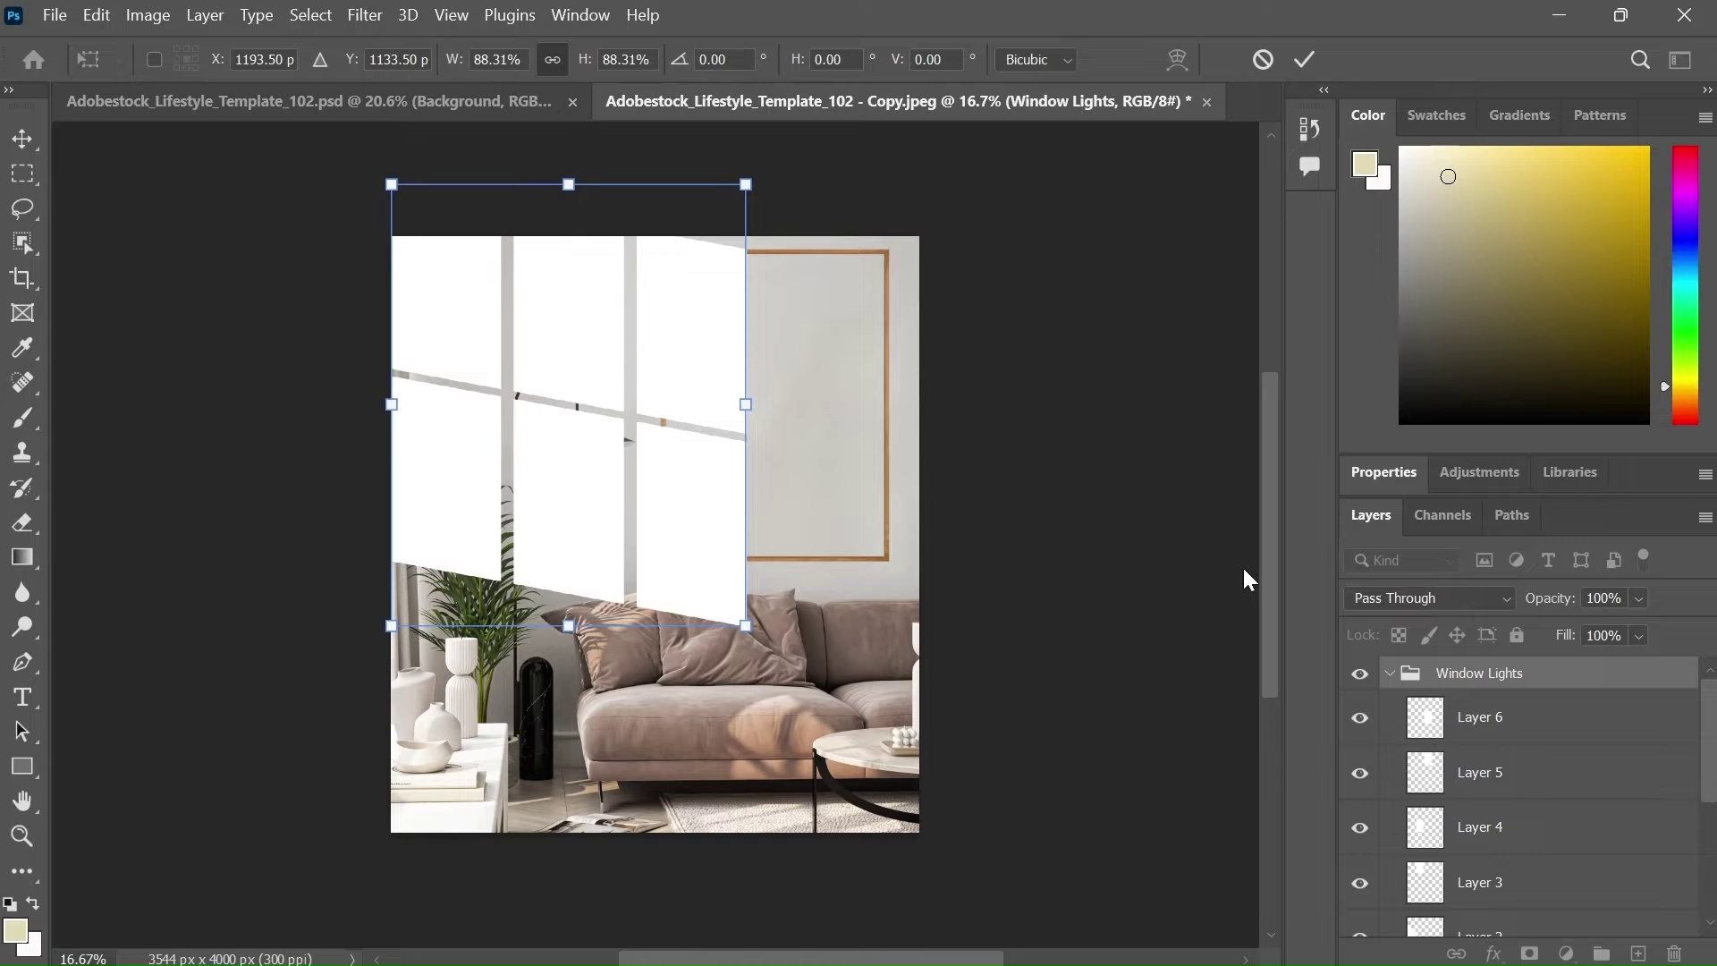
pyautogui.click(1390, 674)
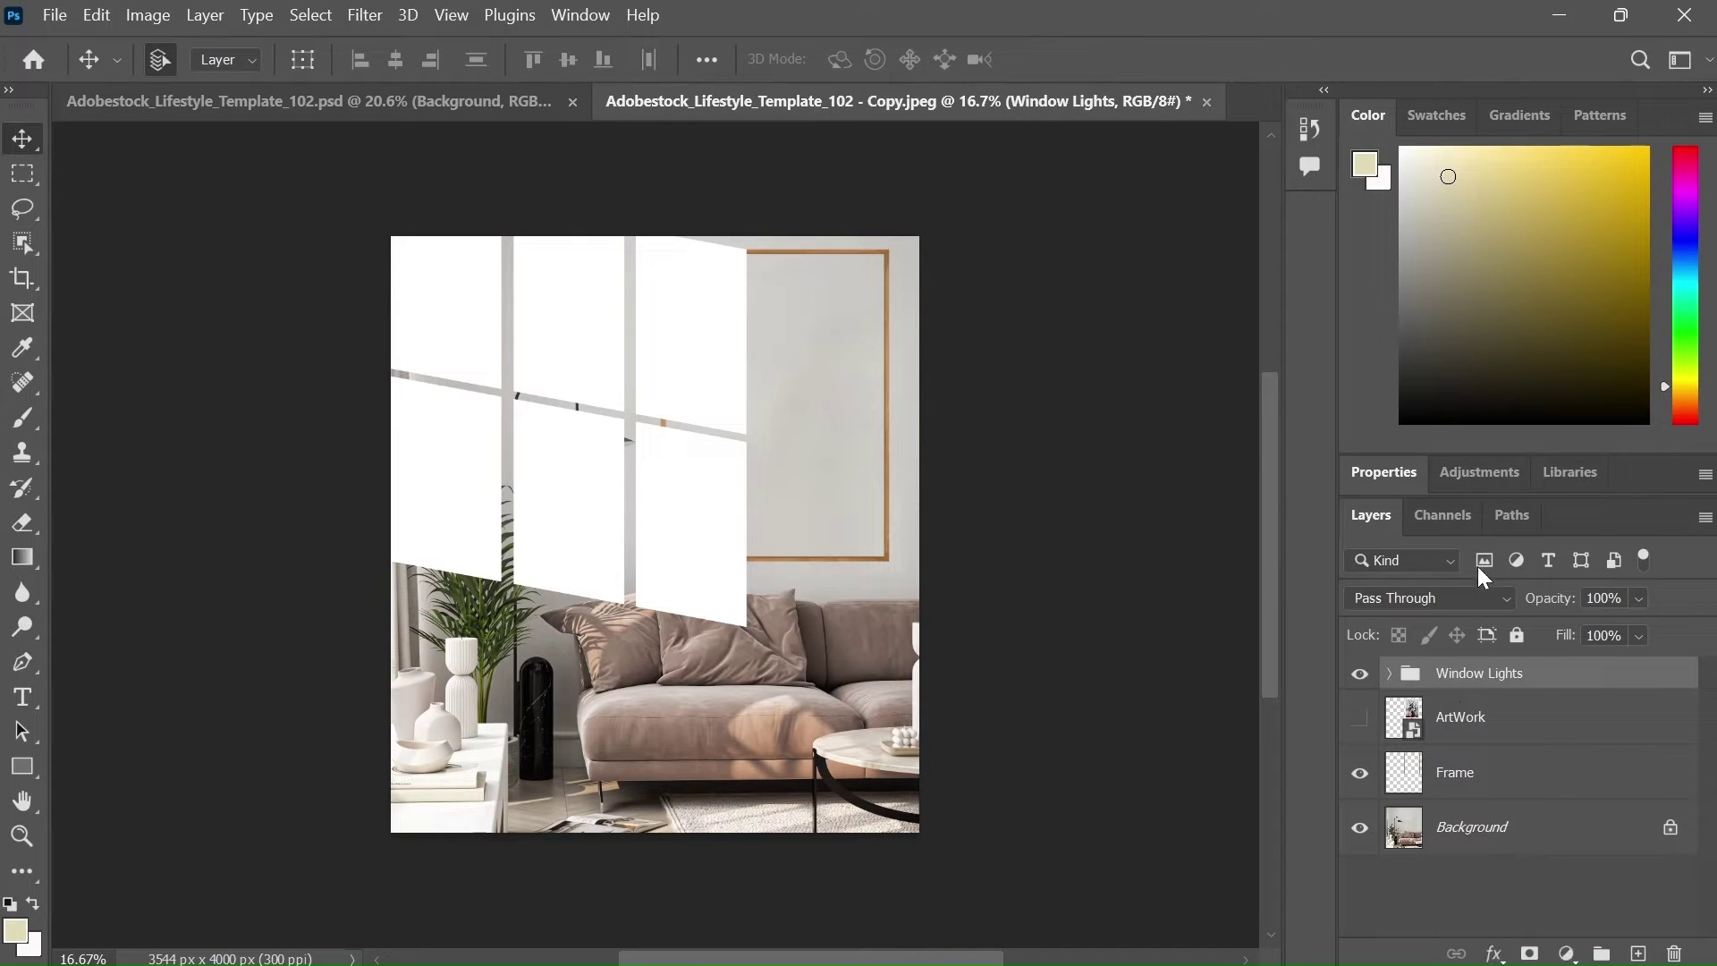
# Step: Set the Window Lights group to Overlay blending at 50% opacity
pyautogui.click(1451, 598)
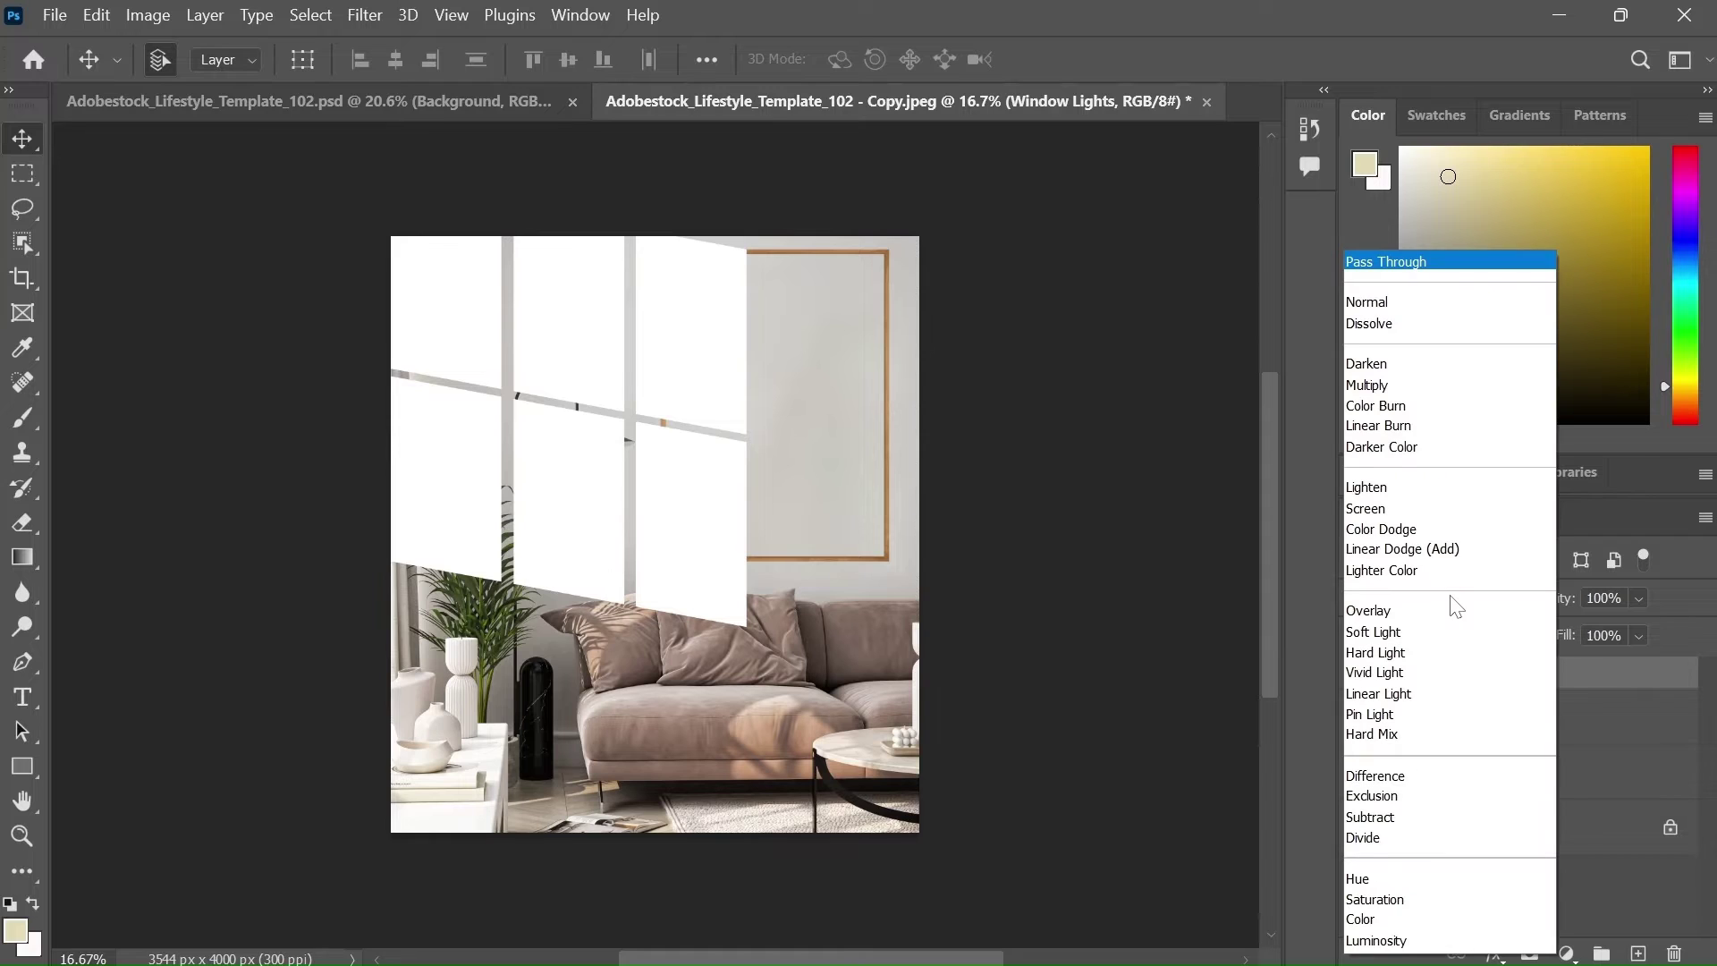
pyautogui.click(1403, 613)
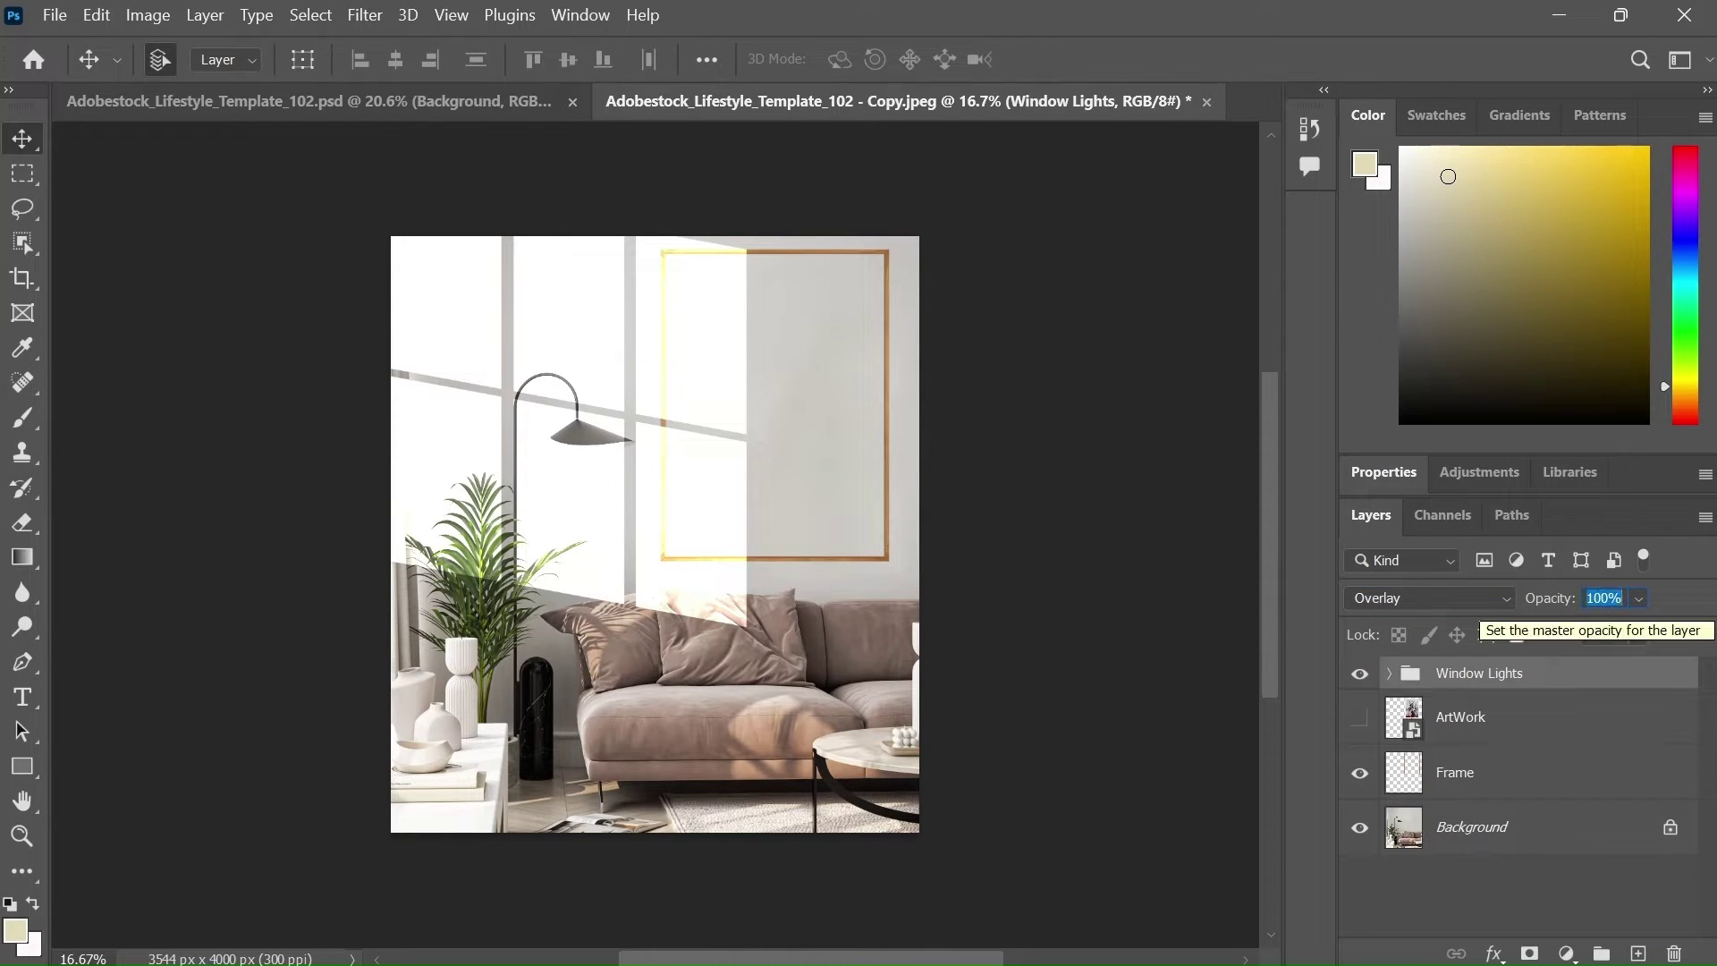
pyautogui.write('50')
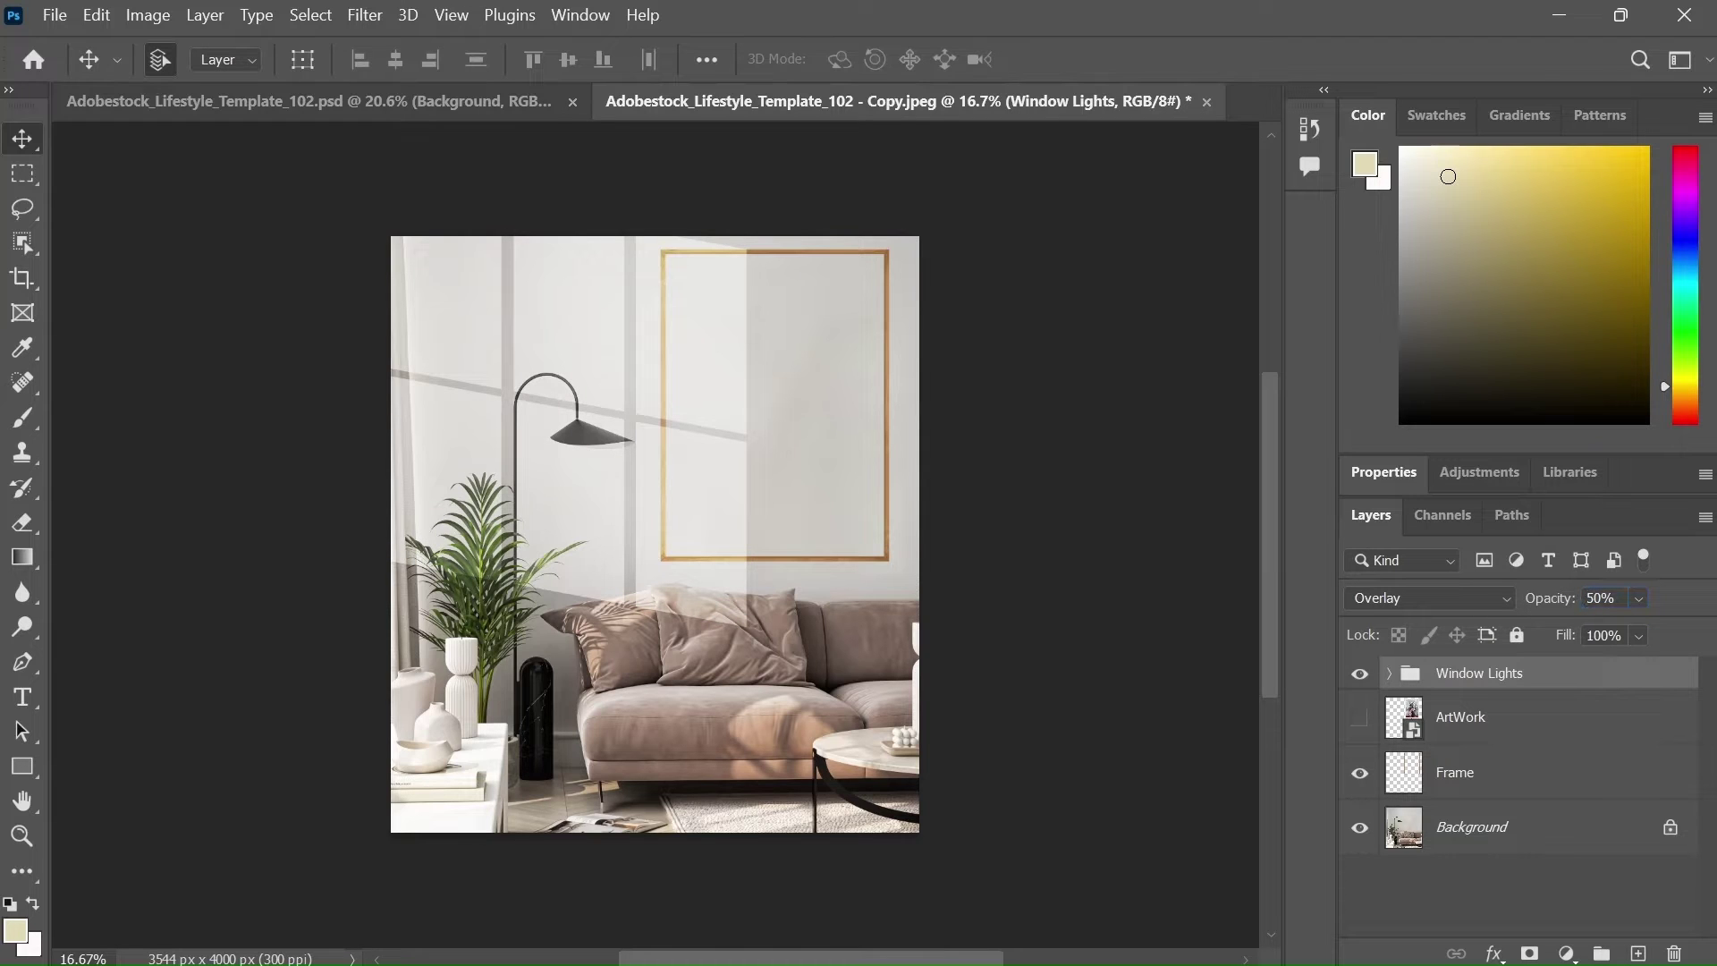
pyautogui.press('Return')
# Step: Convert the Window Lights group into a smart object for smart filters
pyautogui.click(374, 16)
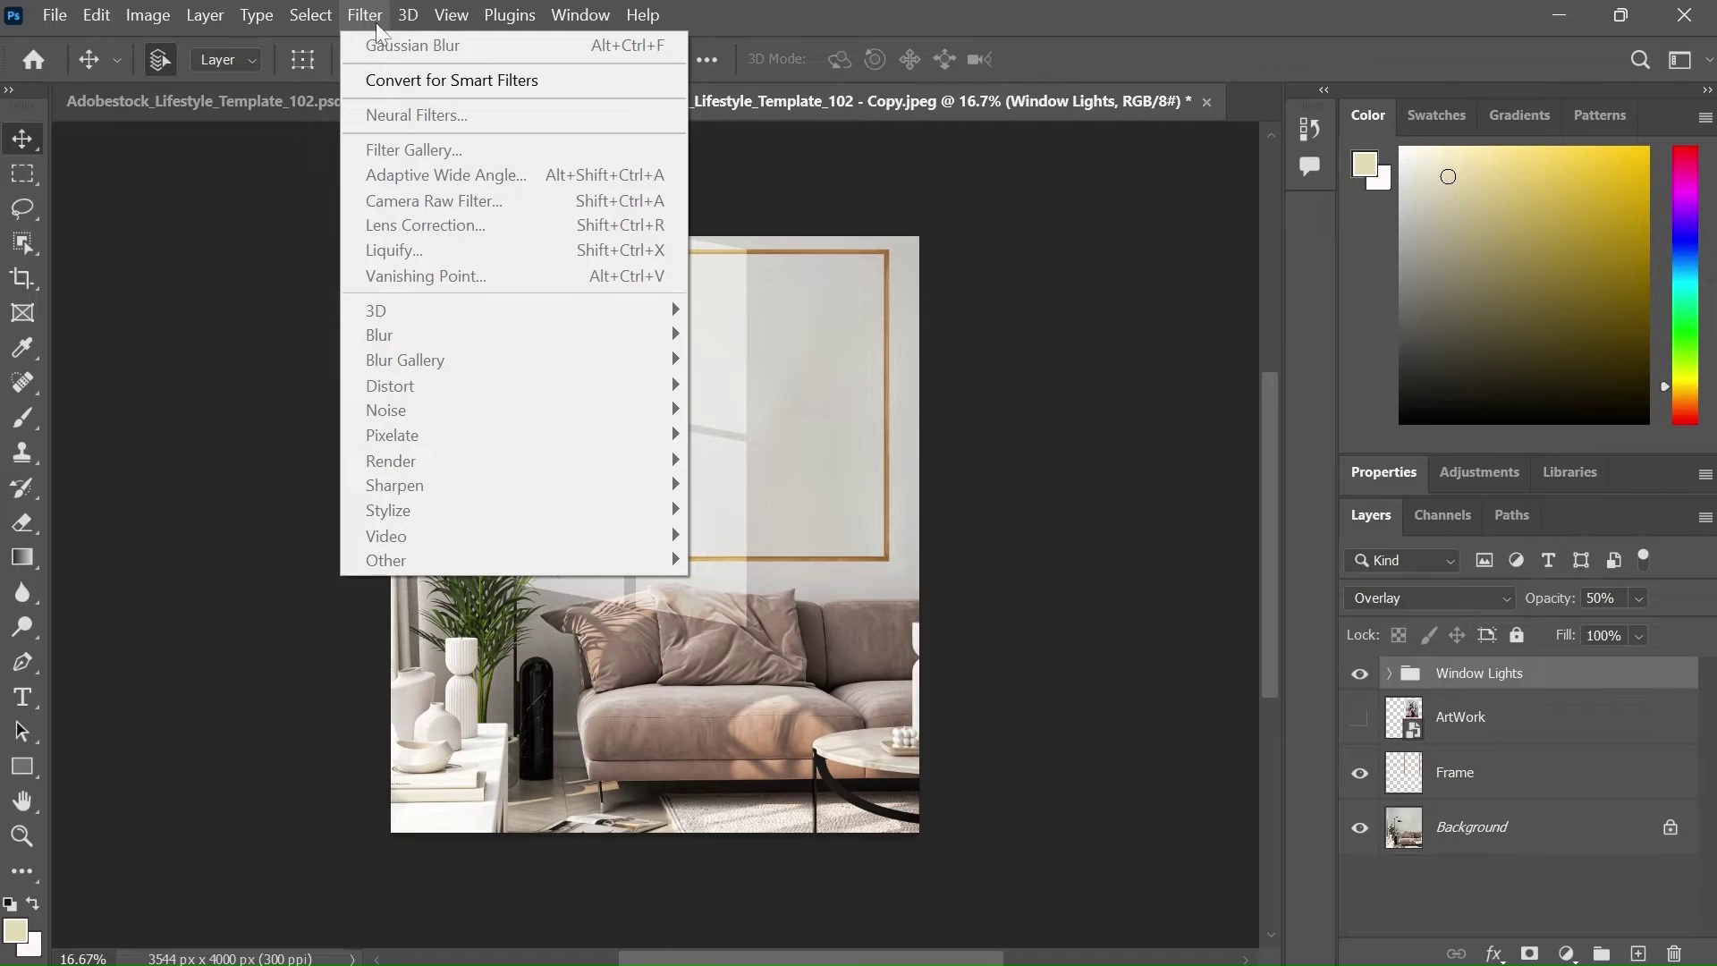
pyautogui.click(387, 82)
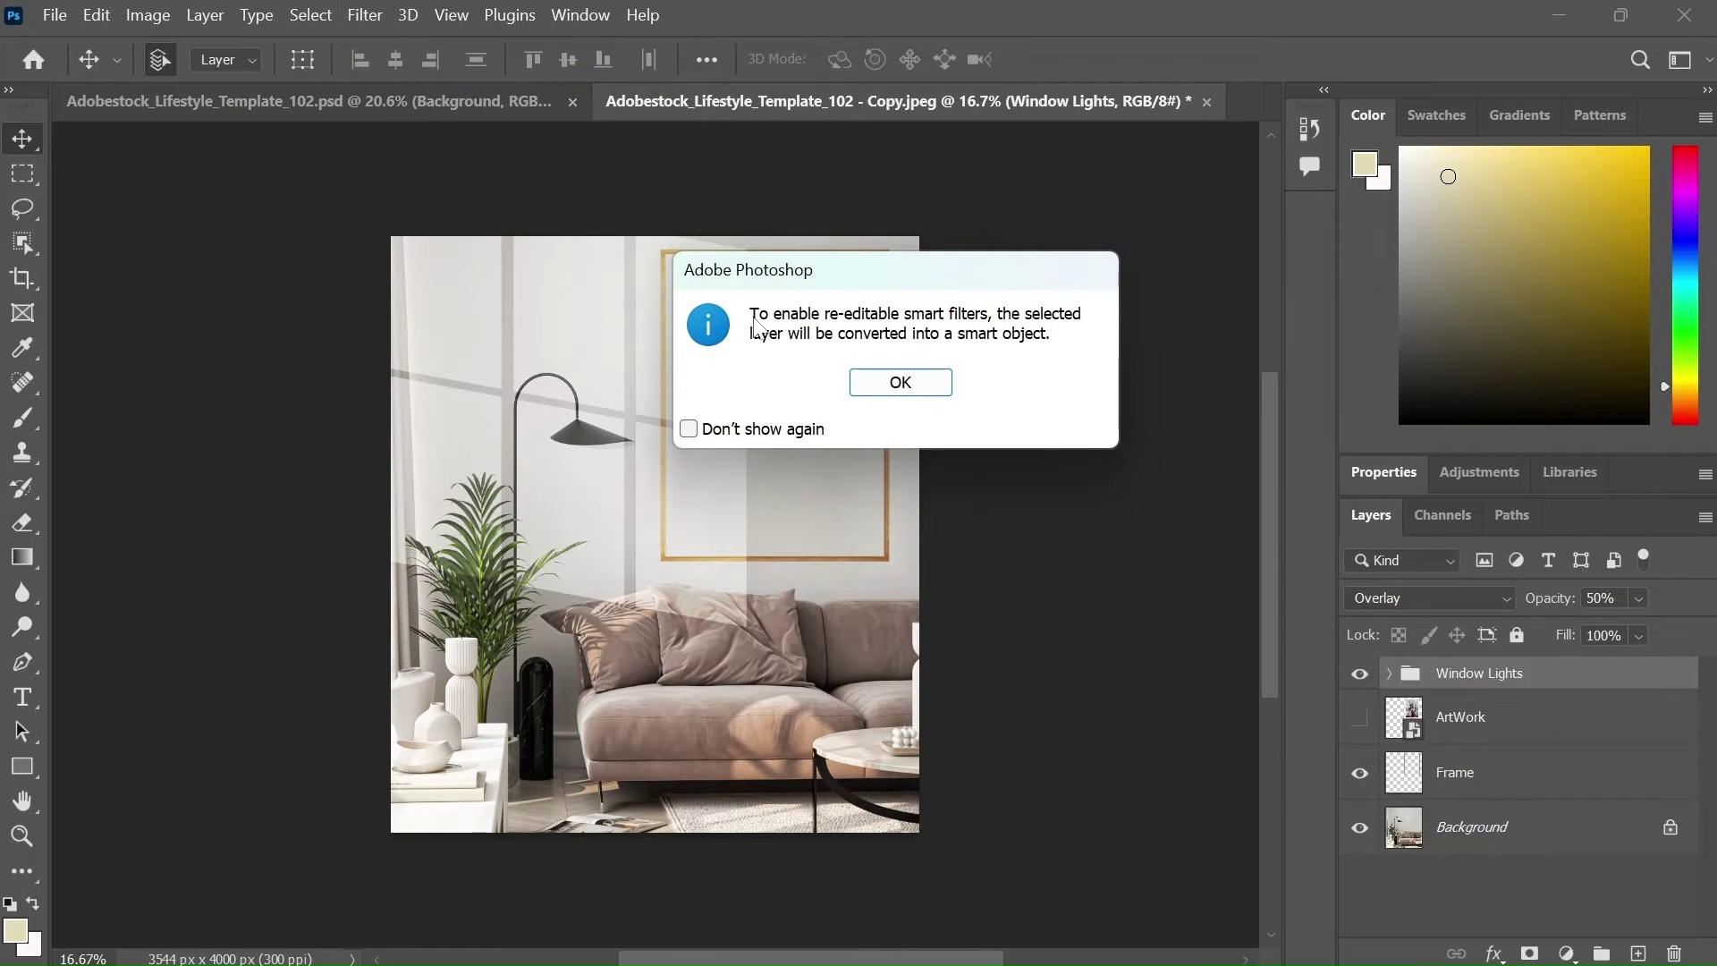
pyautogui.click(901, 383)
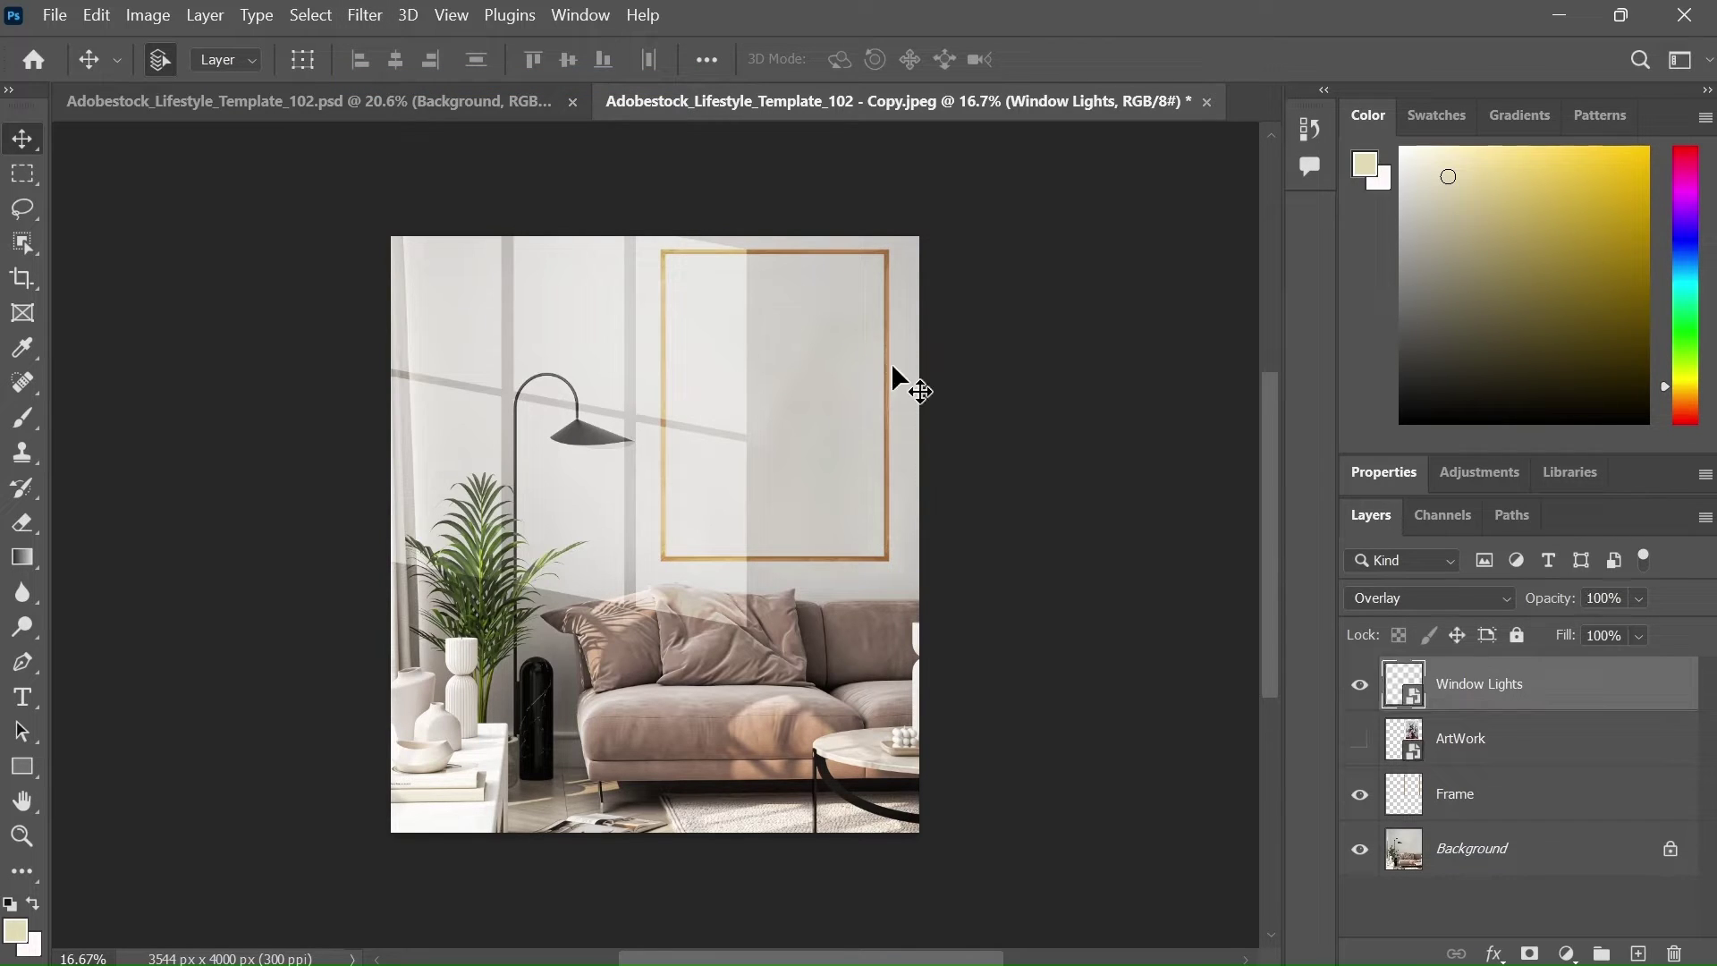
# Step: Apply a 2-pixel Gaussian Blur to the Window Lights smart object
pyautogui.click(325, 15)
pyautogui.click(327, 14)
pyautogui.click(363, 16)
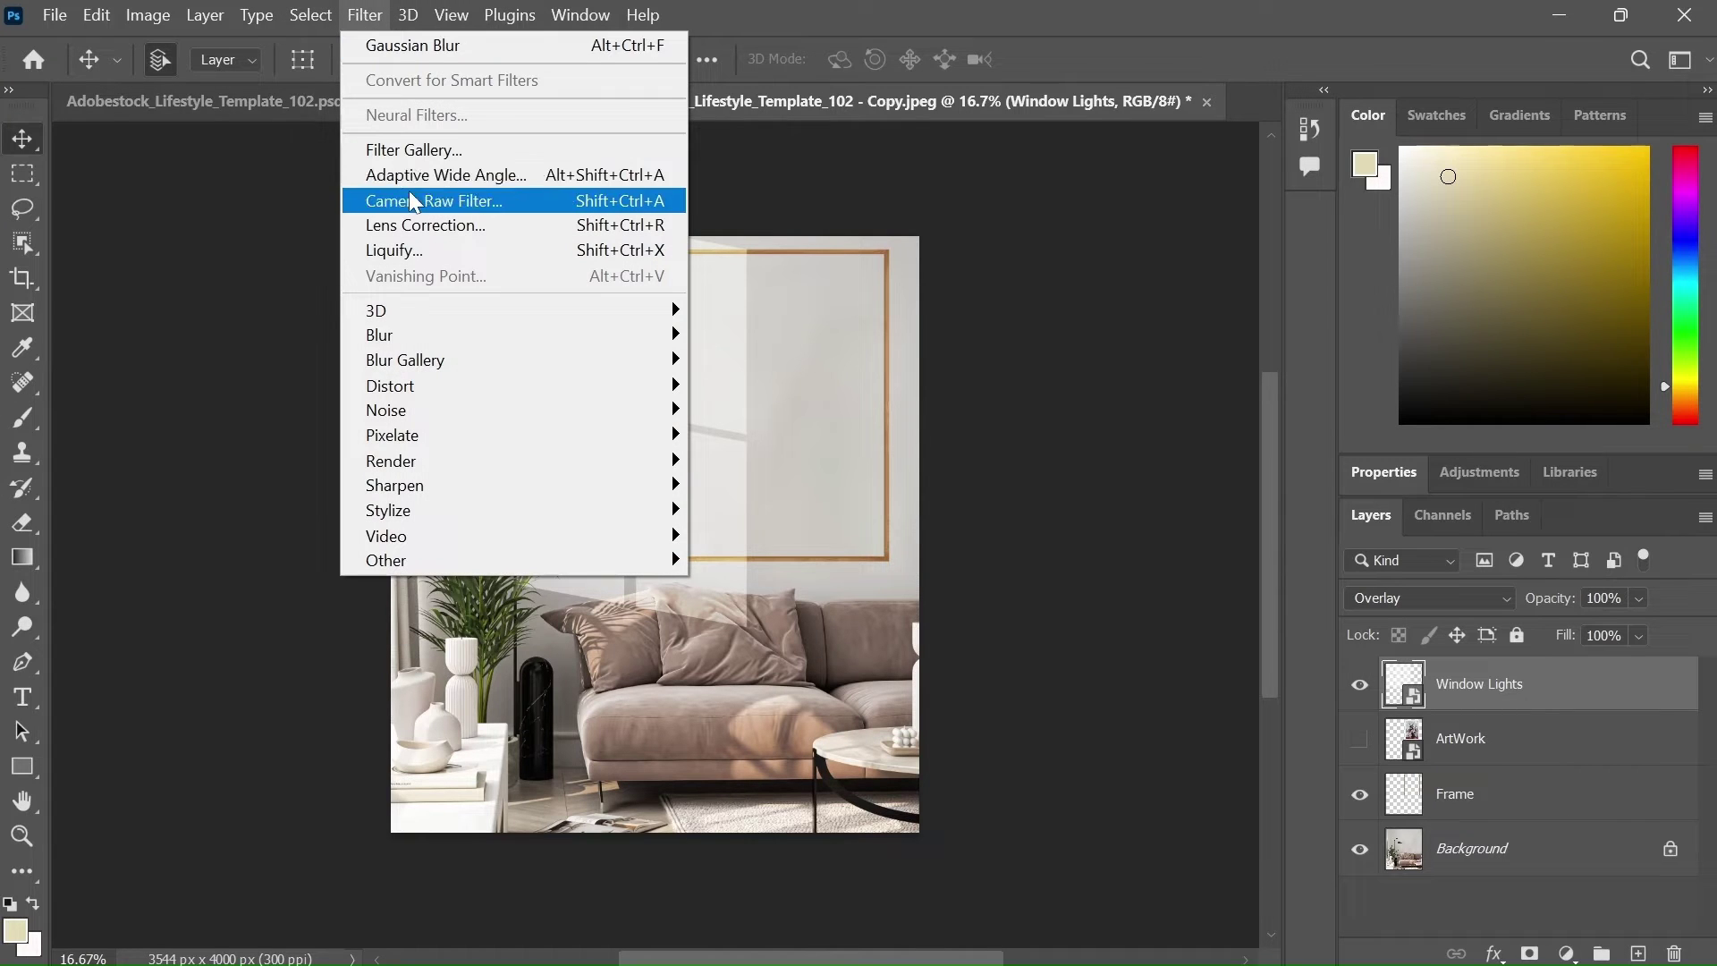
pyautogui.moveTo(422, 346)
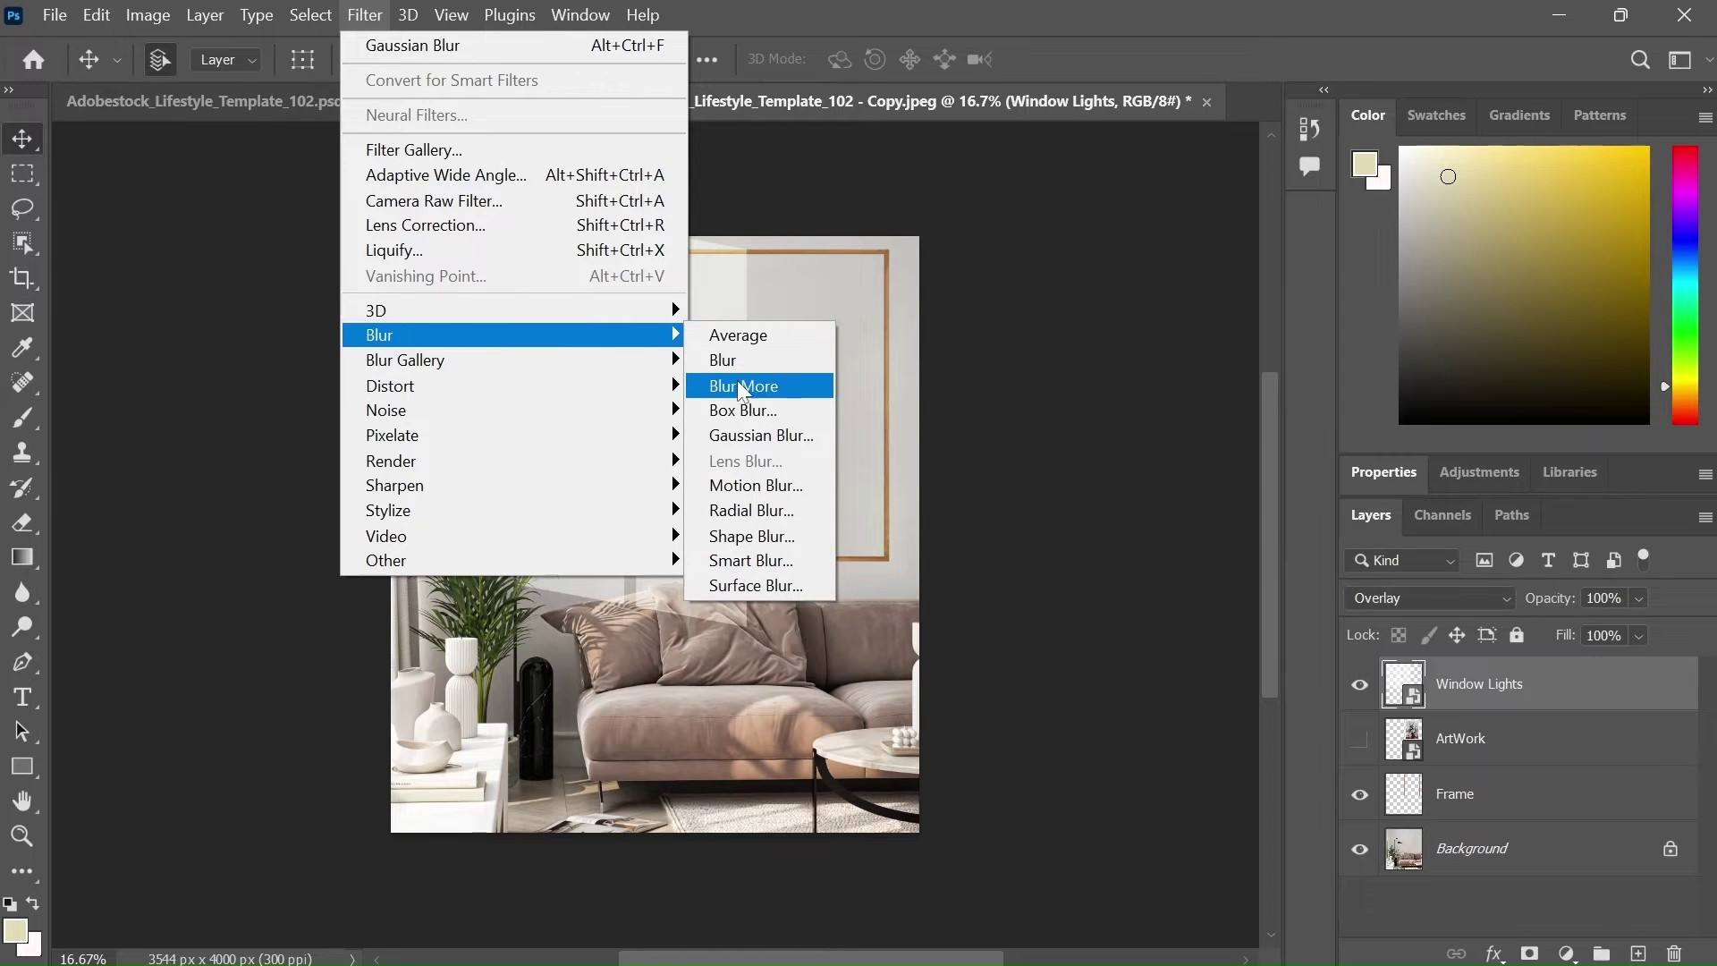
pyautogui.click(746, 441)
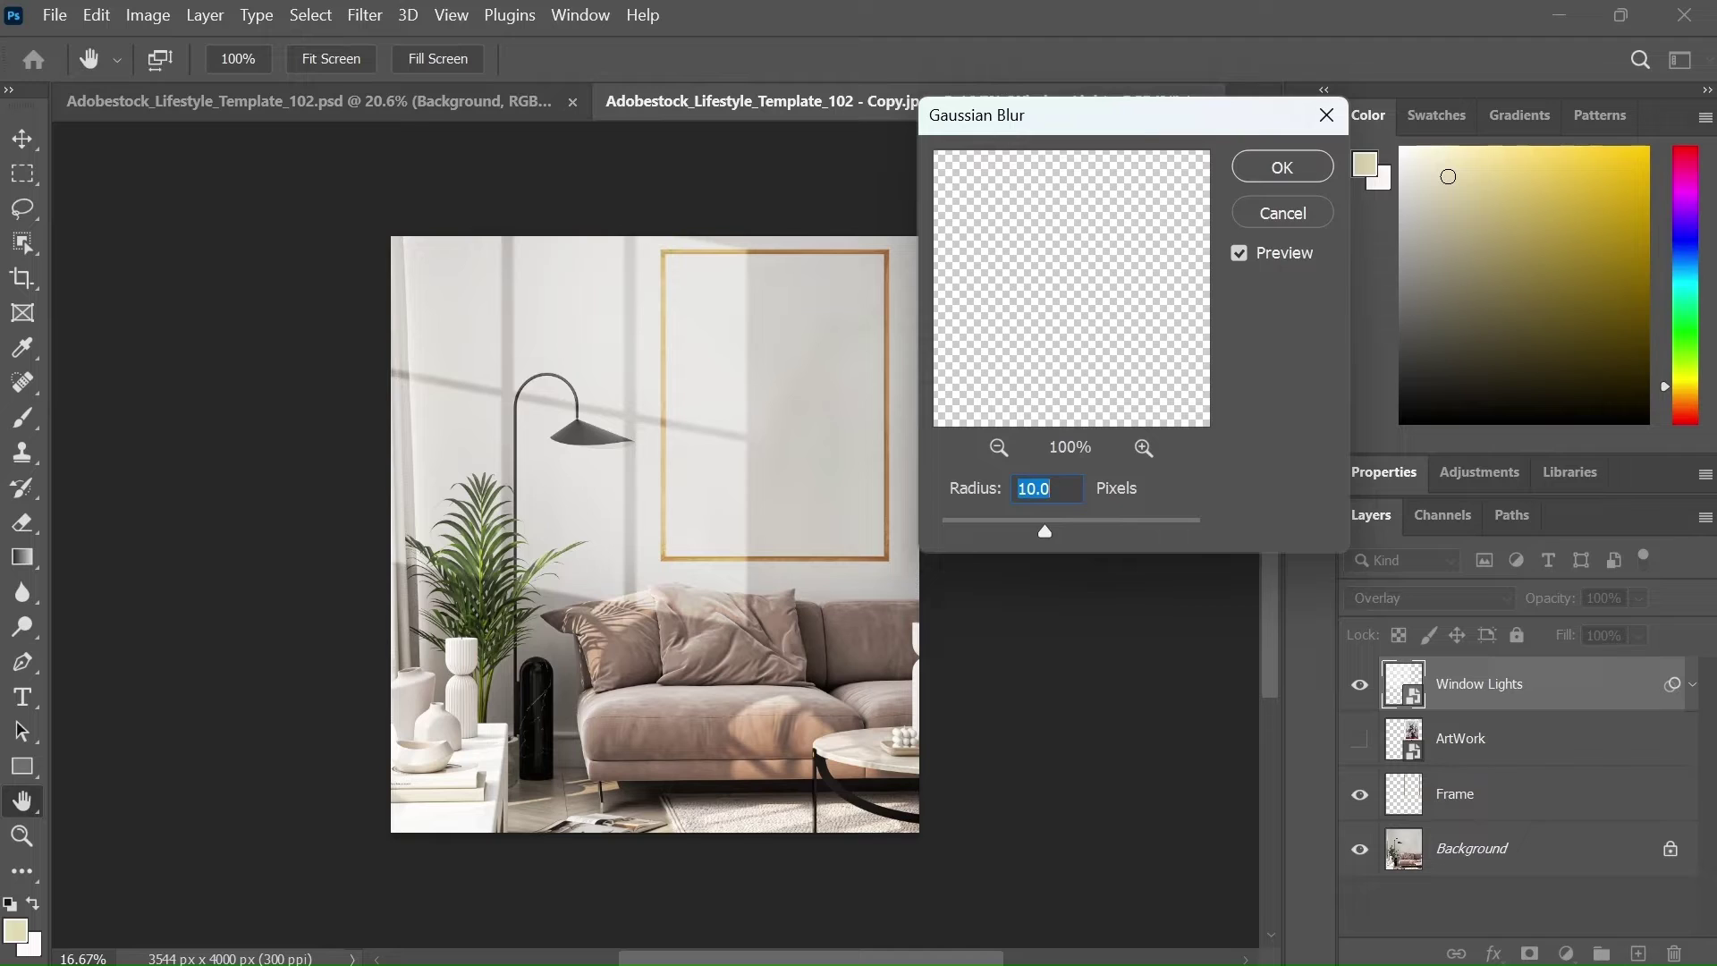
pyautogui.write('2')
pyautogui.press('Return')
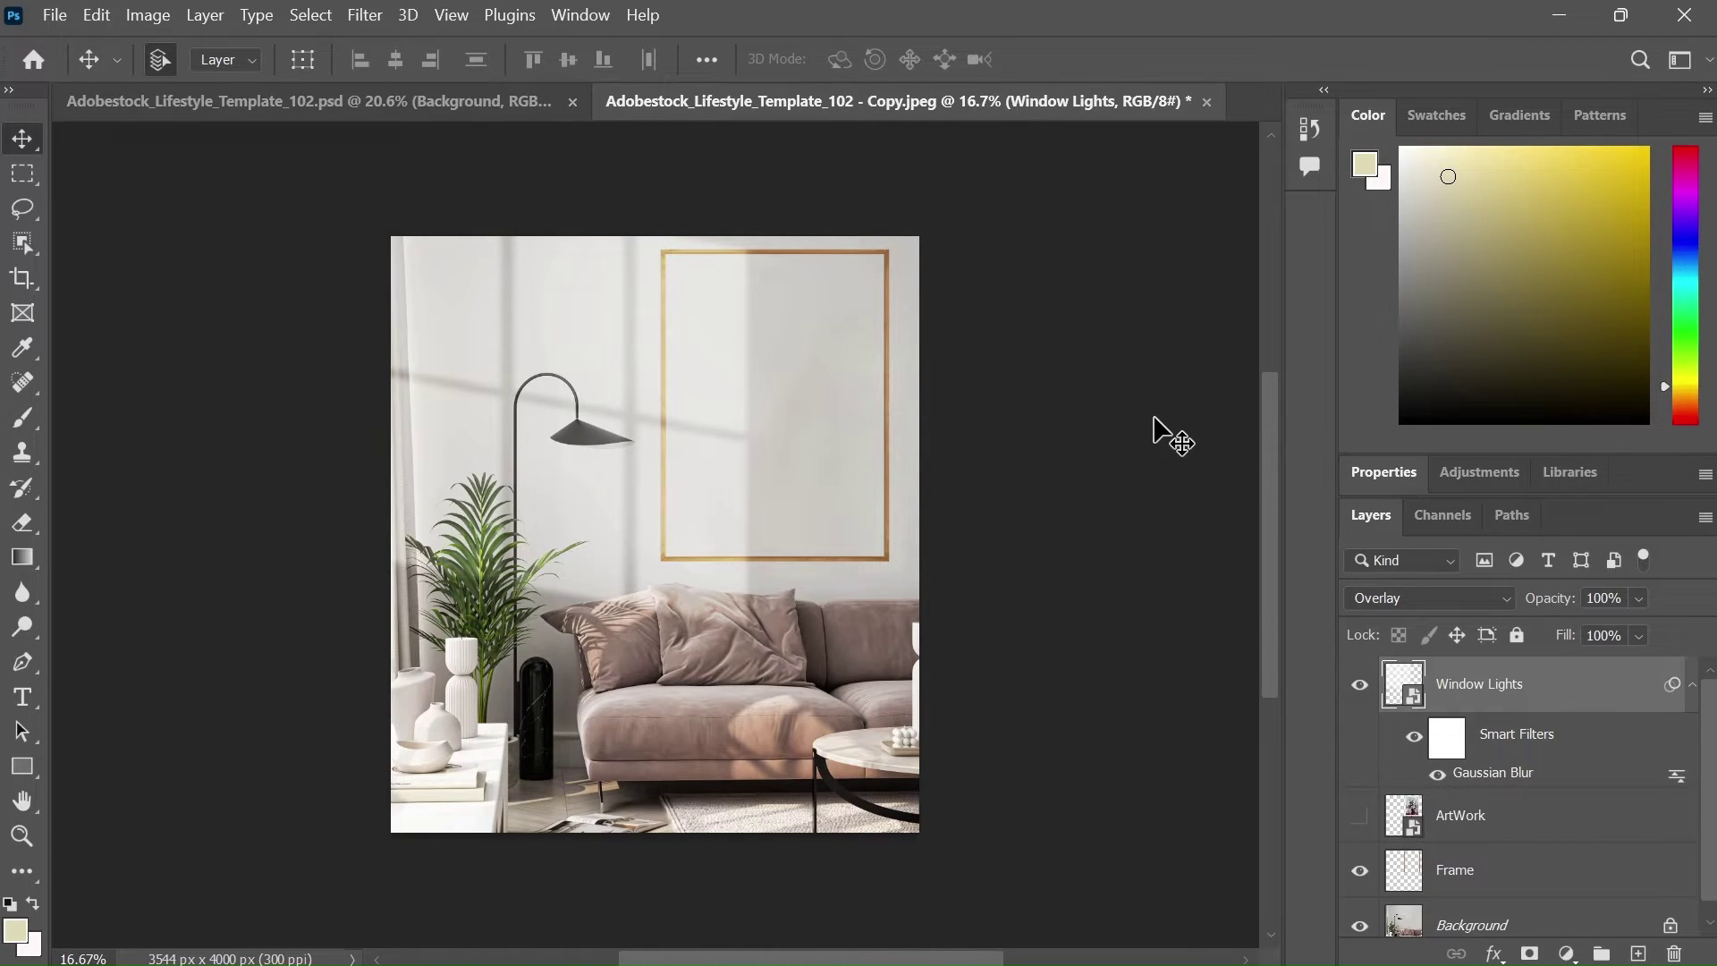
# Step: Lower the Background photo's brightness to -26 with Brightness/Contrast
pyautogui.scroll(-1, 1506, 809)
pyautogui.click(1454, 917)
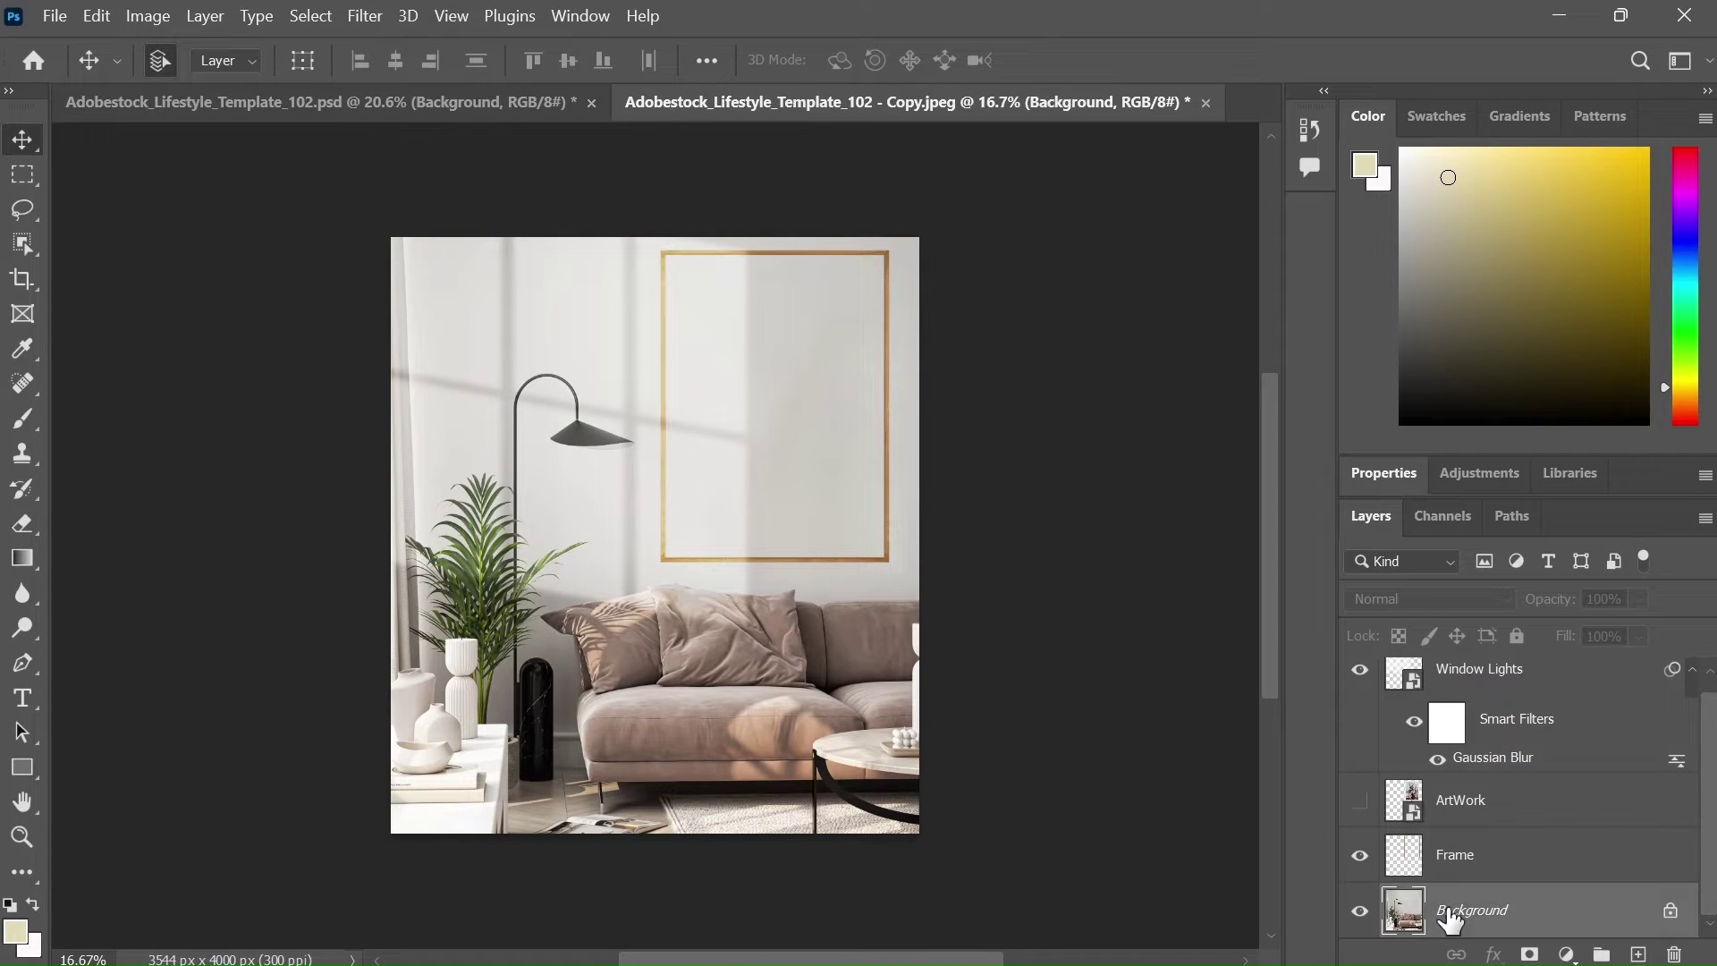
pyautogui.click(148, 18)
pyautogui.moveTo(179, 83)
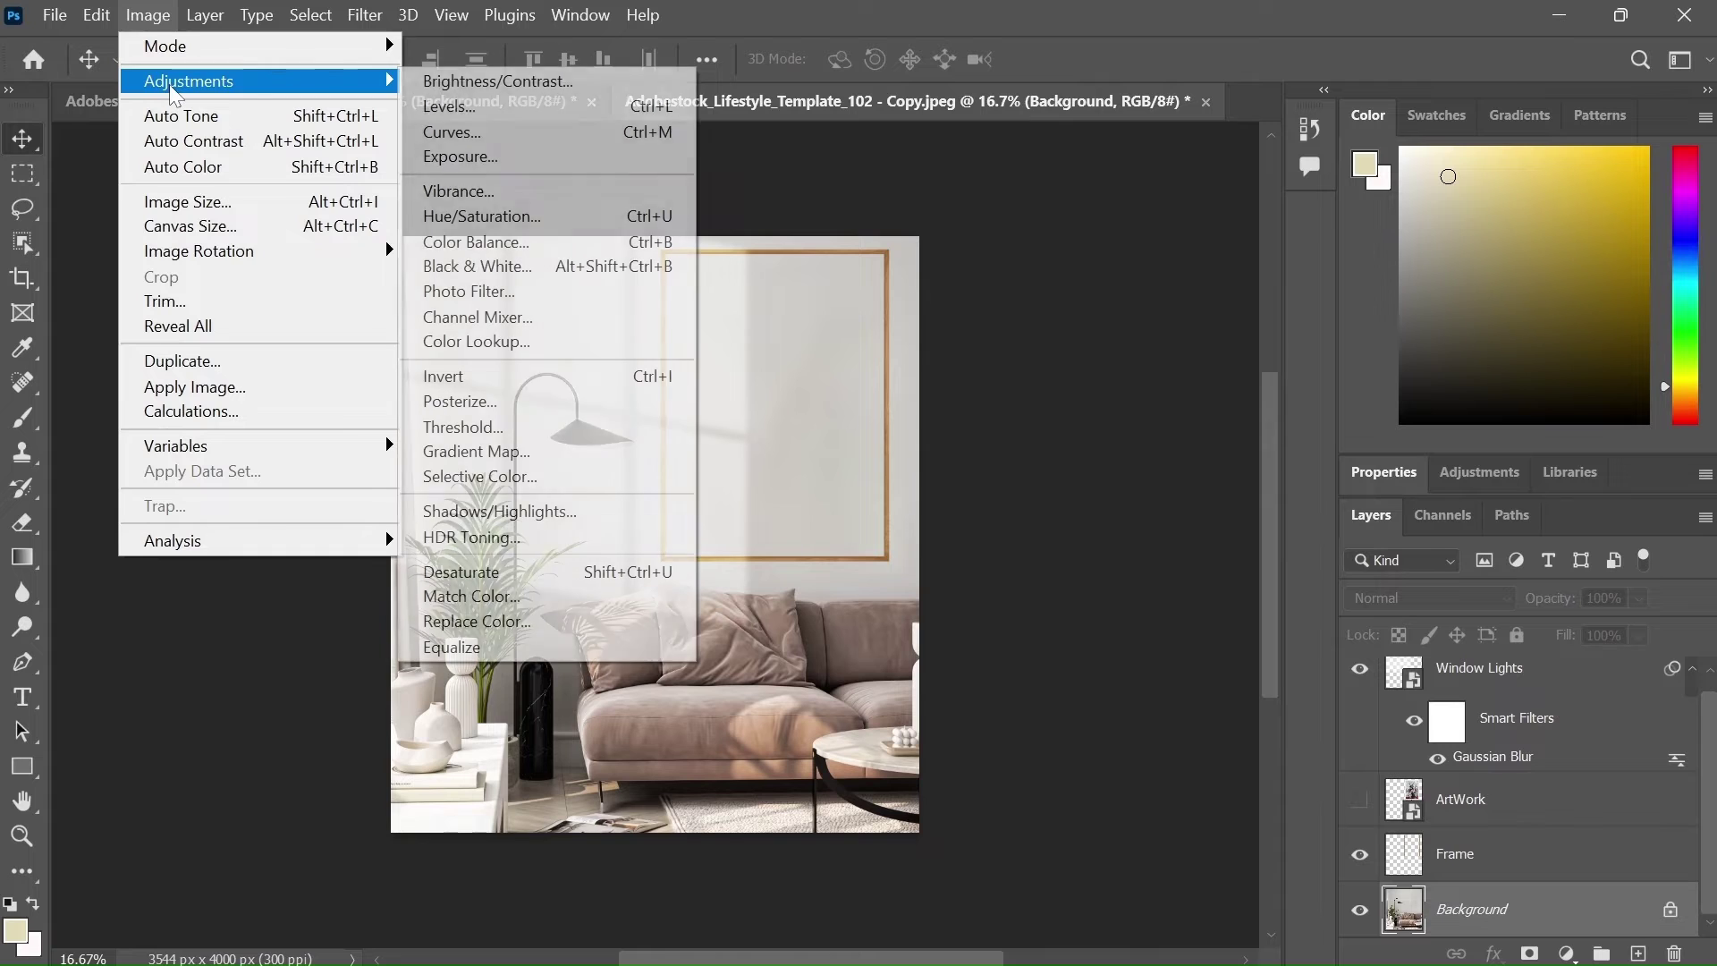
pyautogui.click(460, 82)
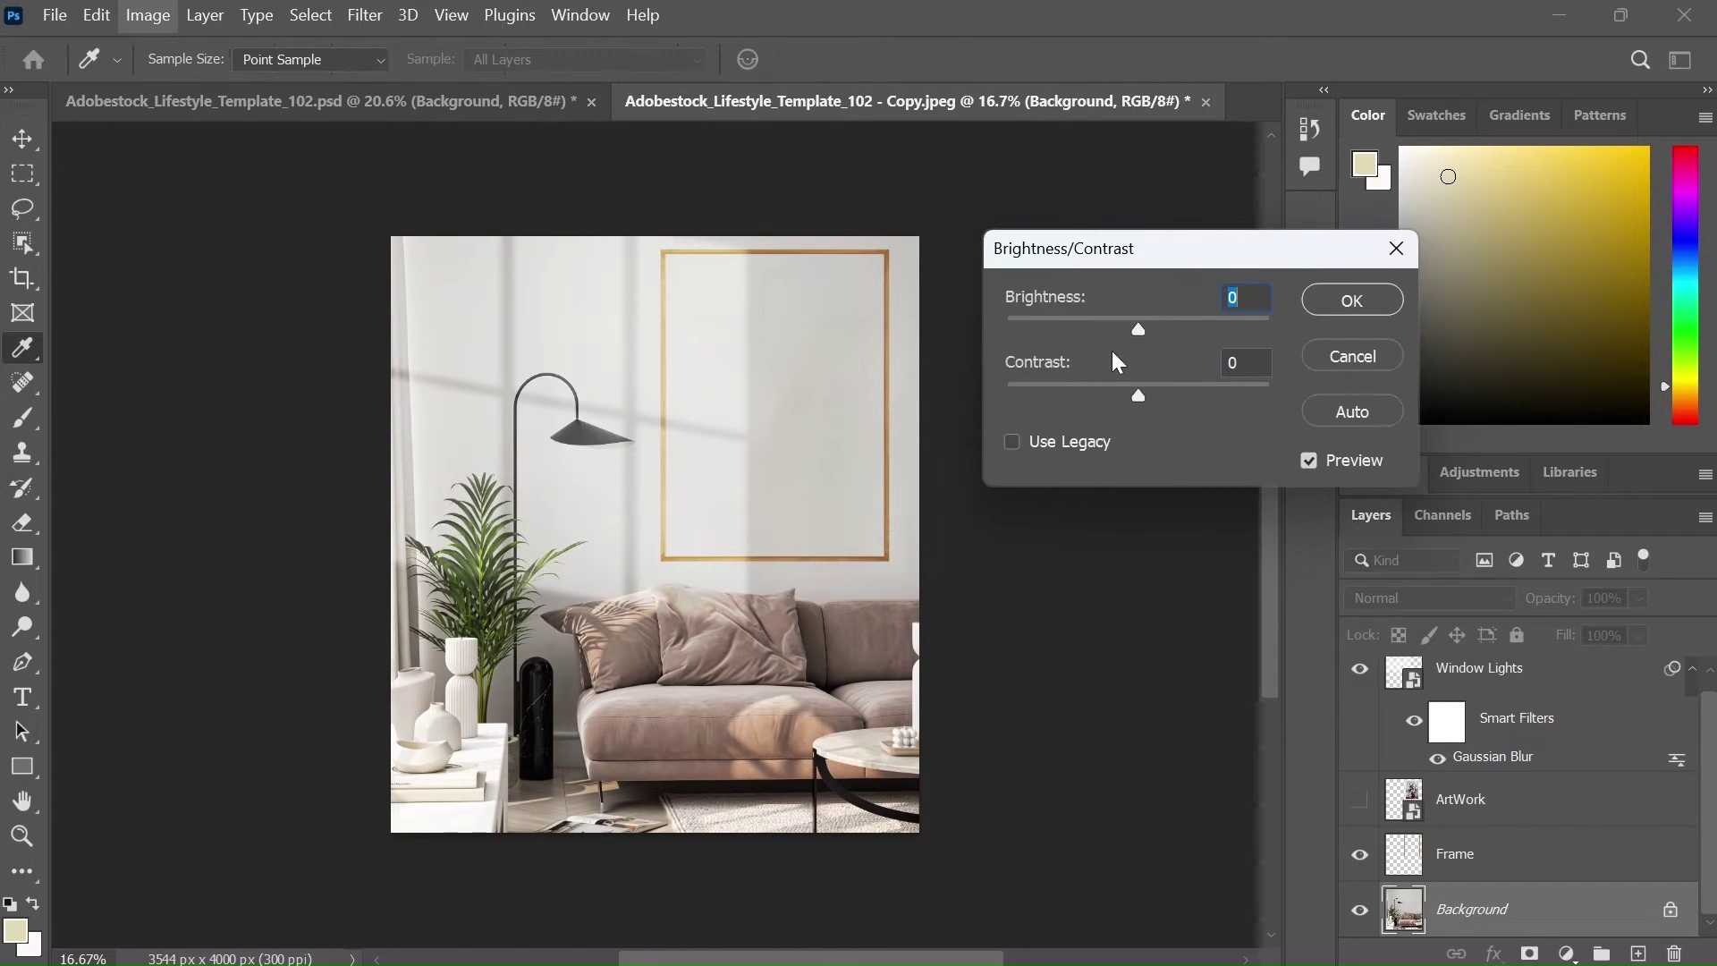
pyautogui.moveTo(1140, 331); pyautogui.dragTo(1115, 329)
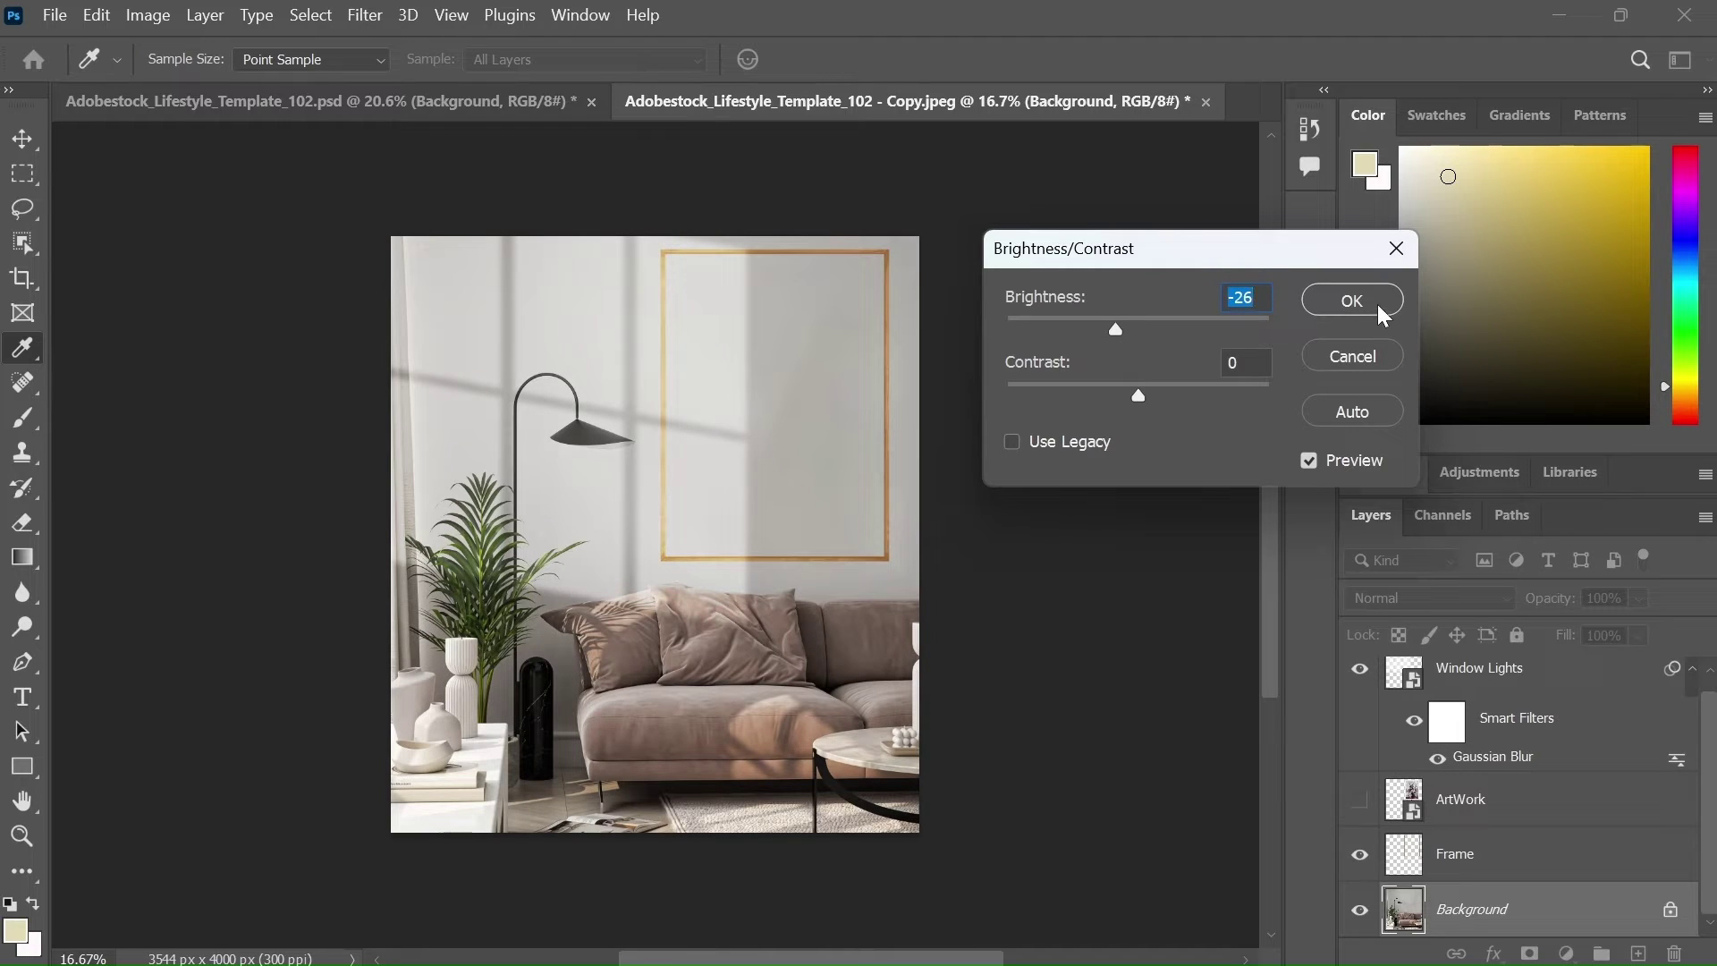
pyautogui.click(1351, 300)
pyautogui.press('v')
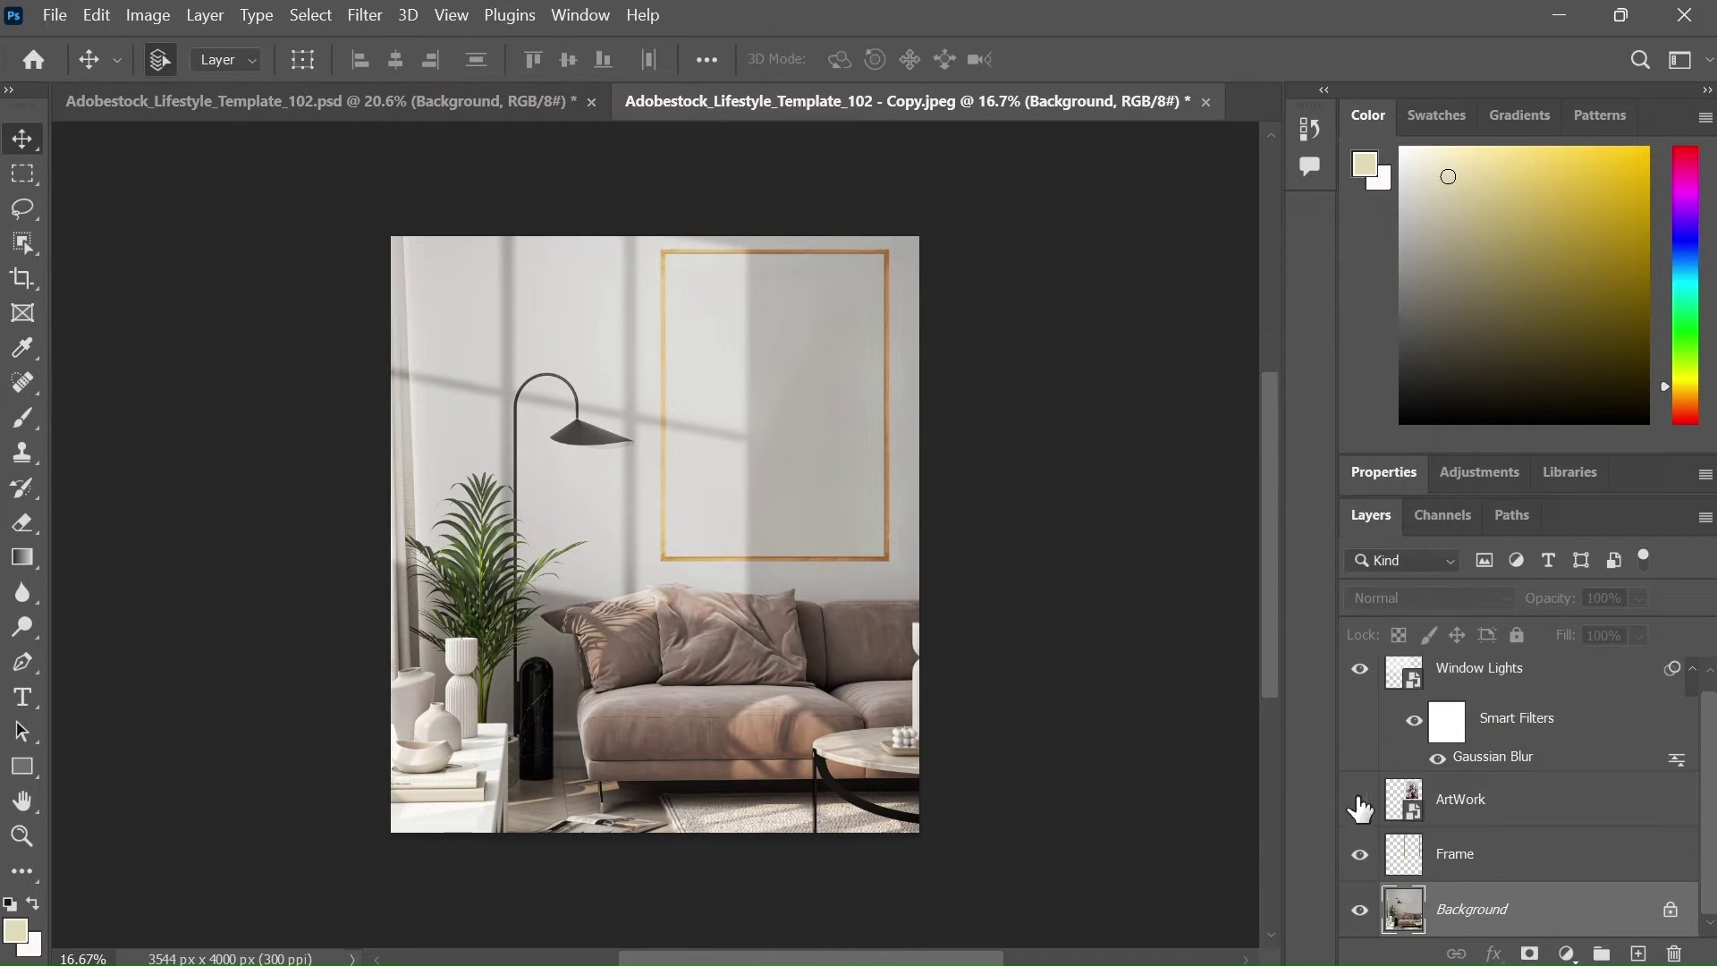
# Step: Show the Monet ArtWork layer and toggle the window light streaks to compare
pyautogui.click(1360, 805)
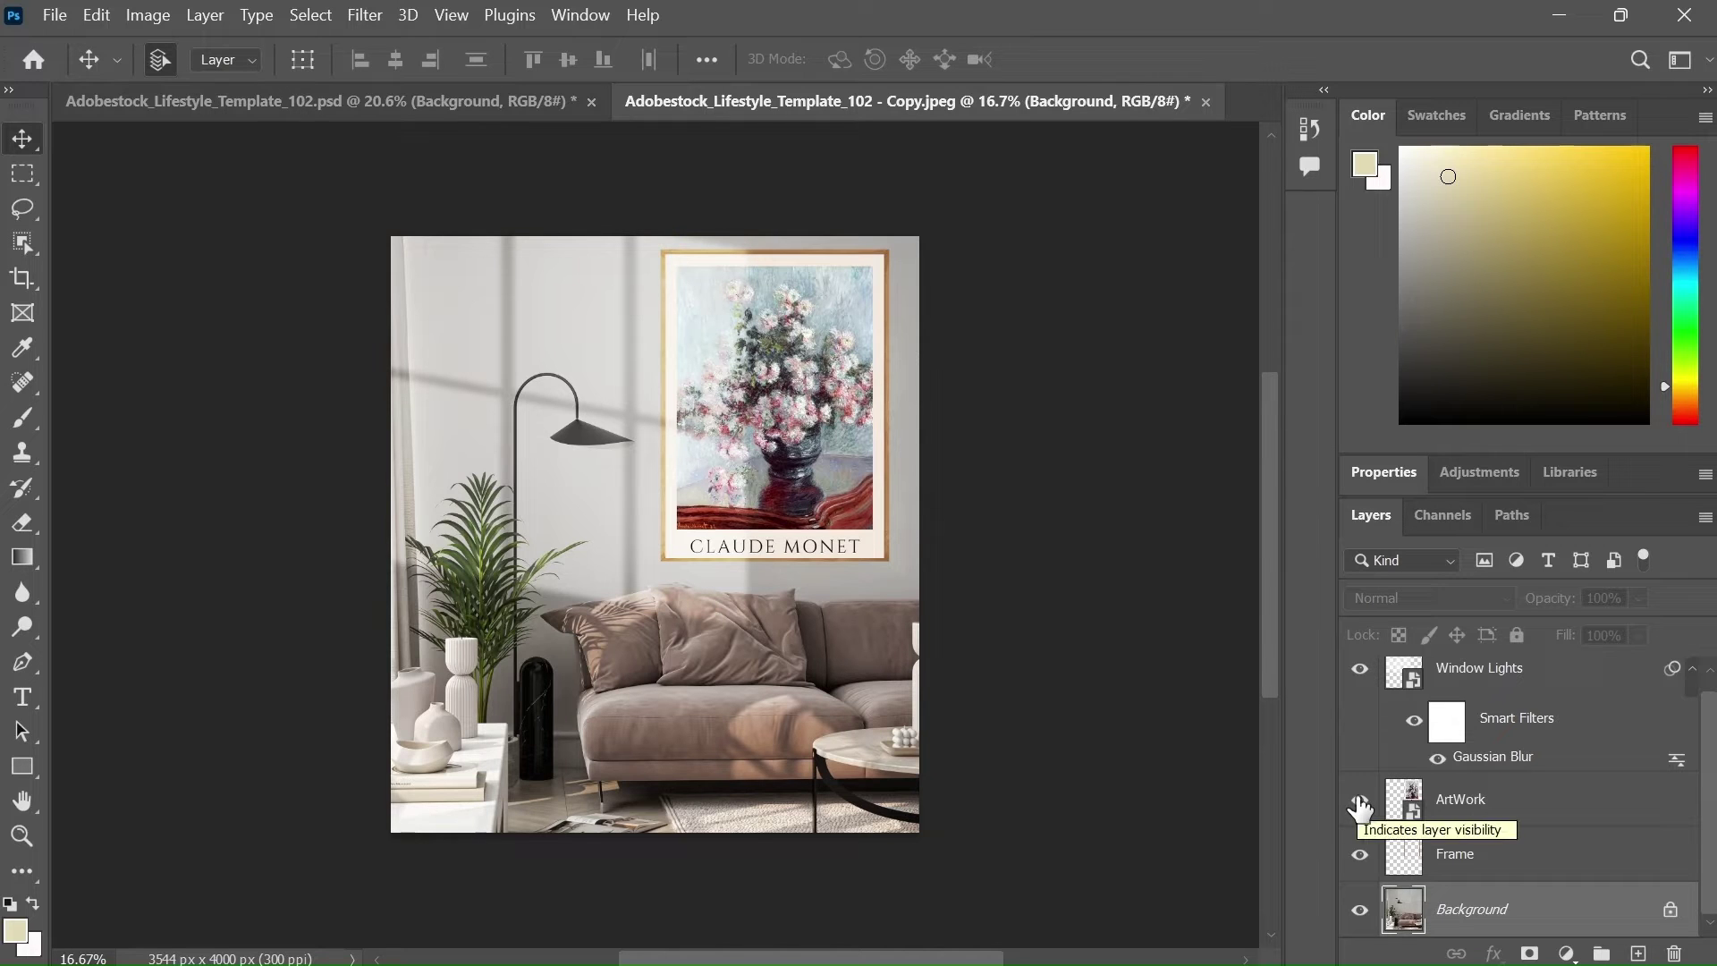
pyautogui.click(1360, 677)
pyautogui.click(1359, 677)
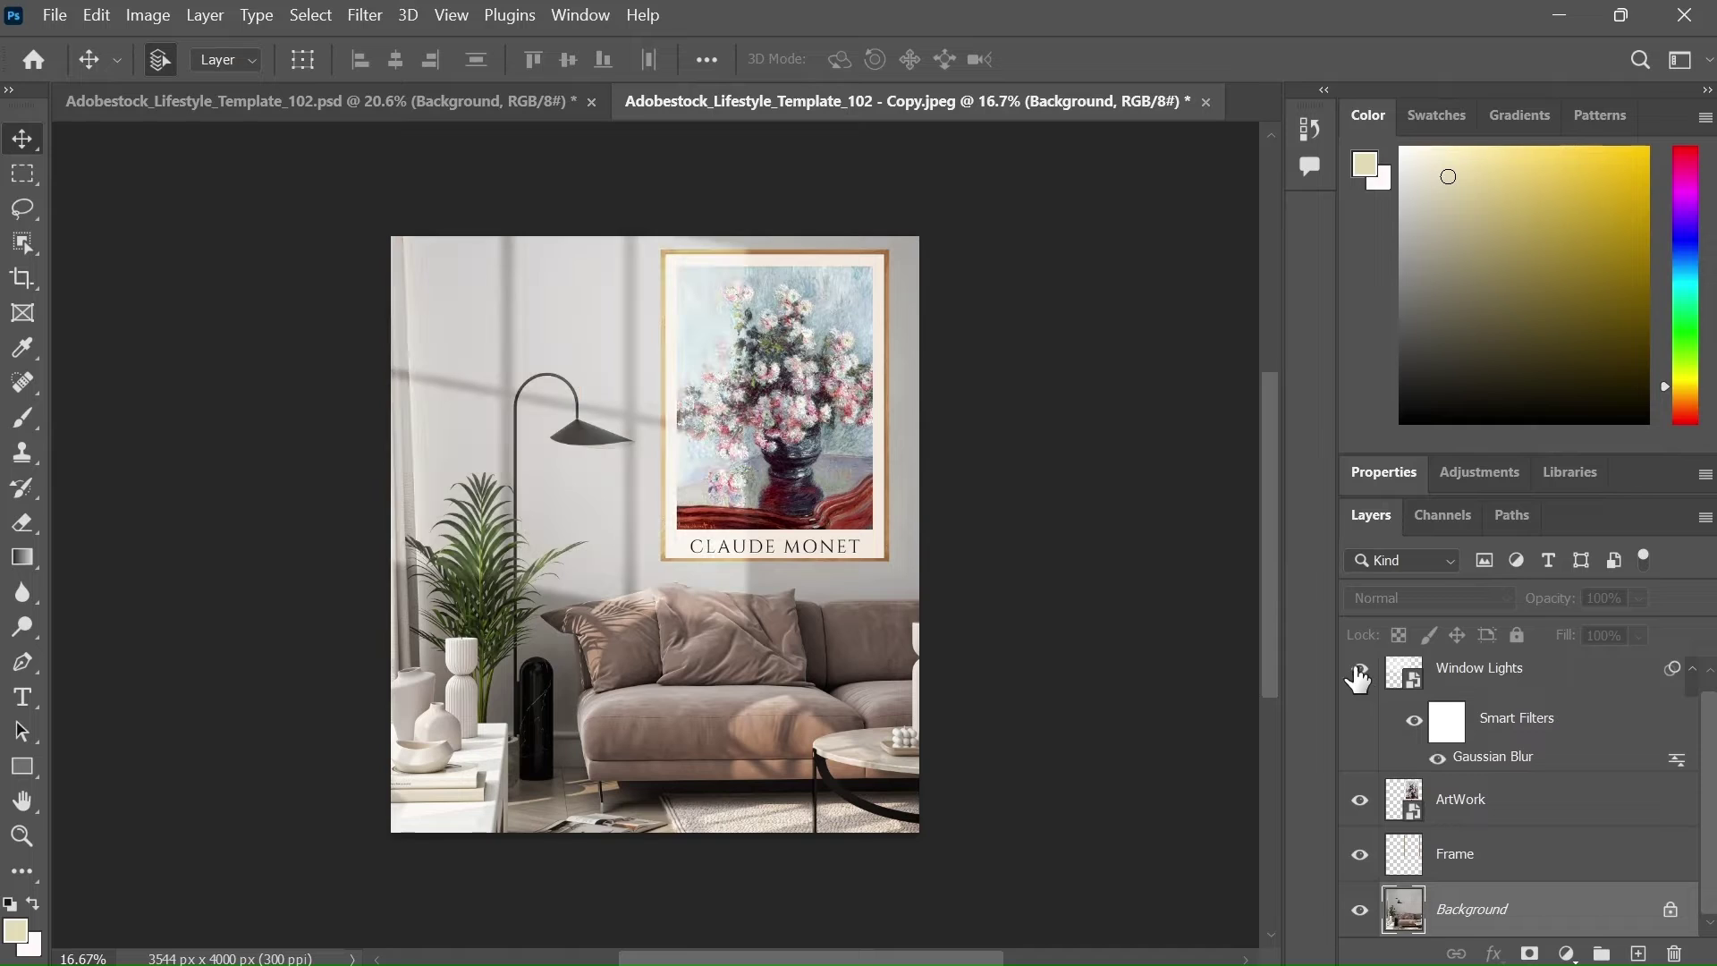
pyautogui.click(1360, 677)
pyautogui.click(1359, 677)
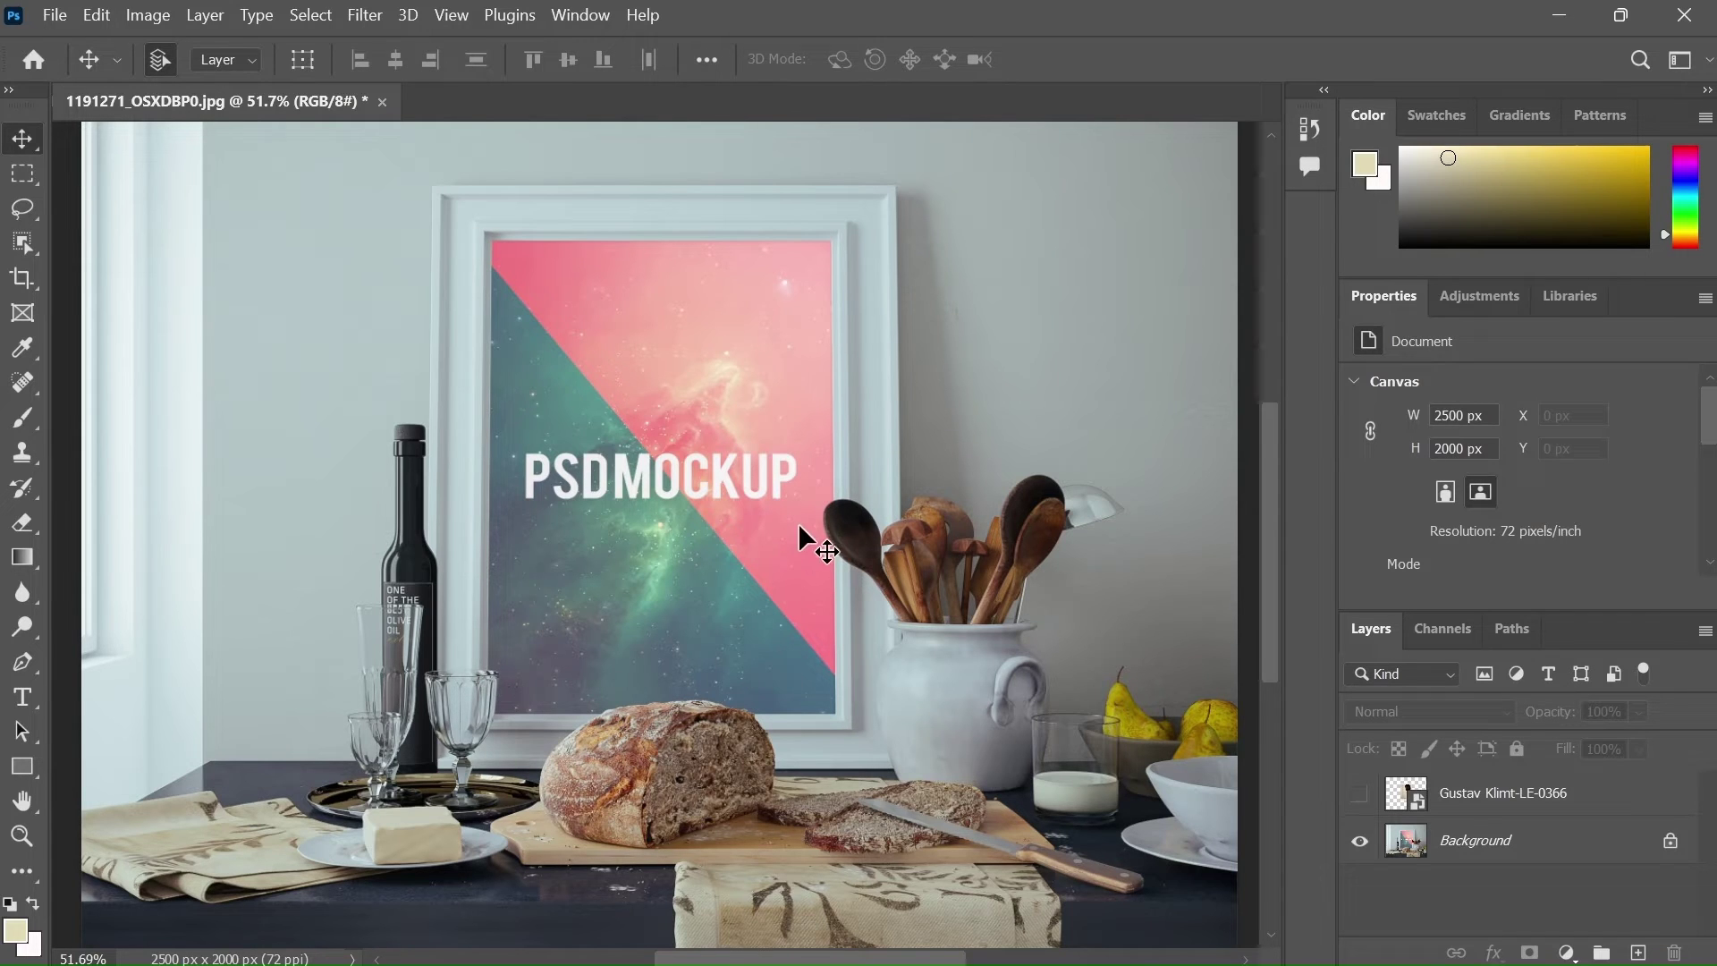
# Step: Preview then hide the Gustav Klimt poster, and select the Background layer
pyautogui.click(1360, 794)
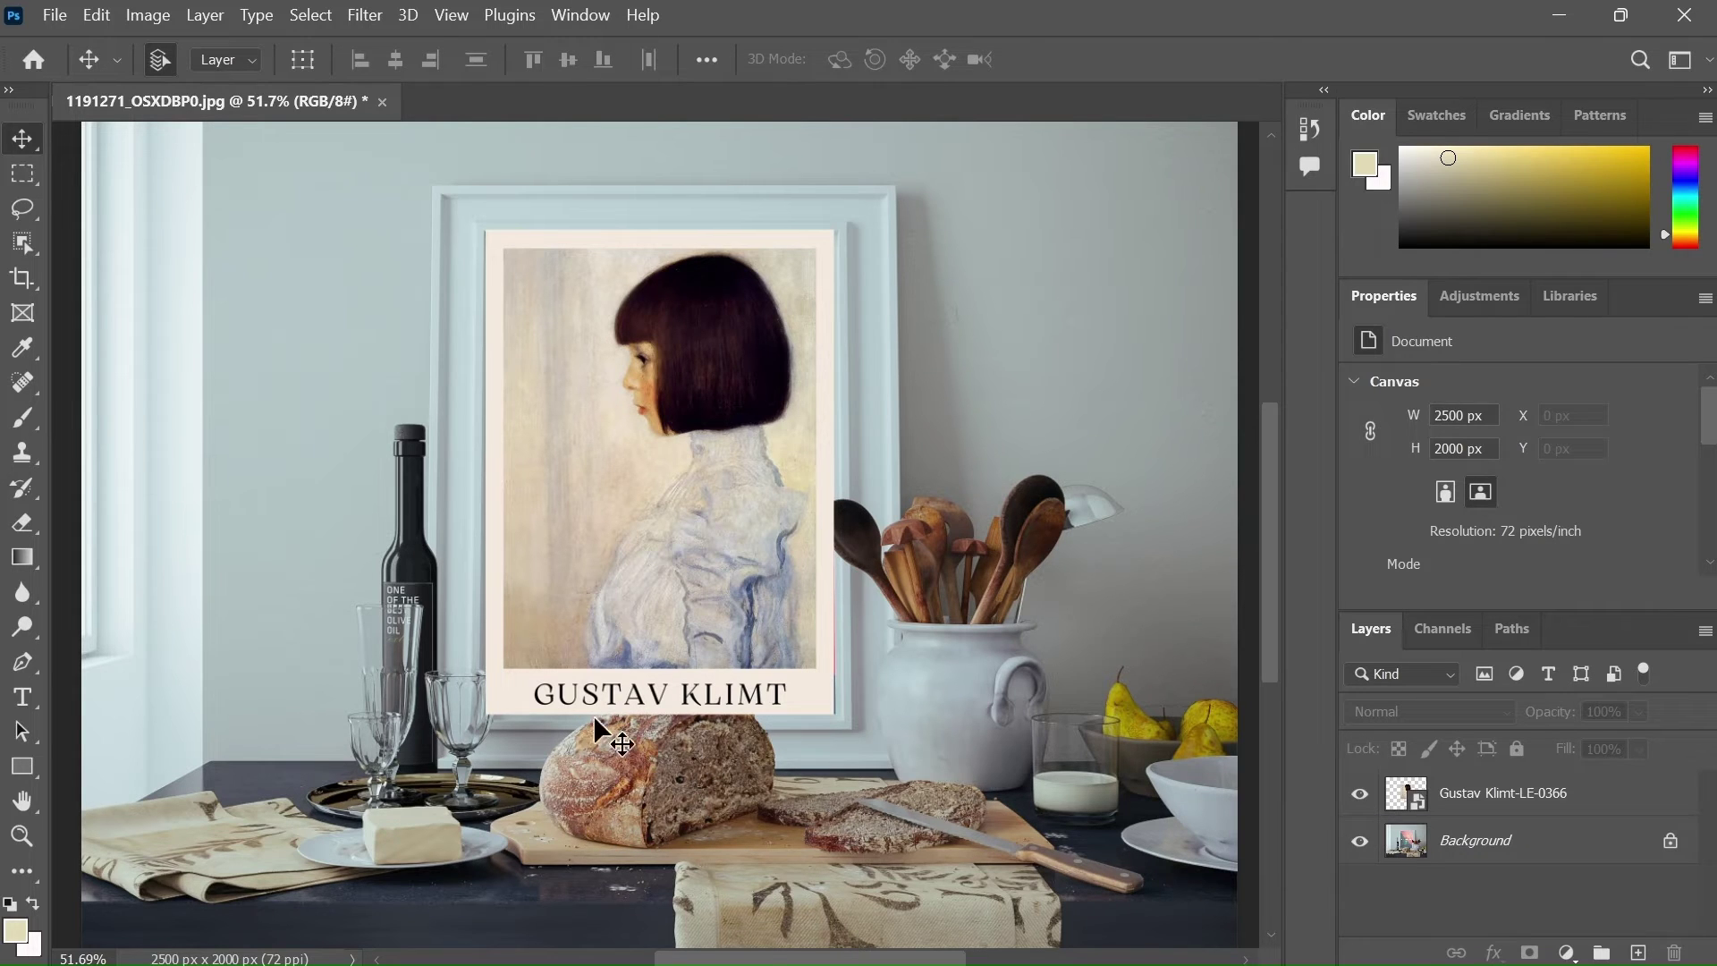
pyautogui.click(1360, 794)
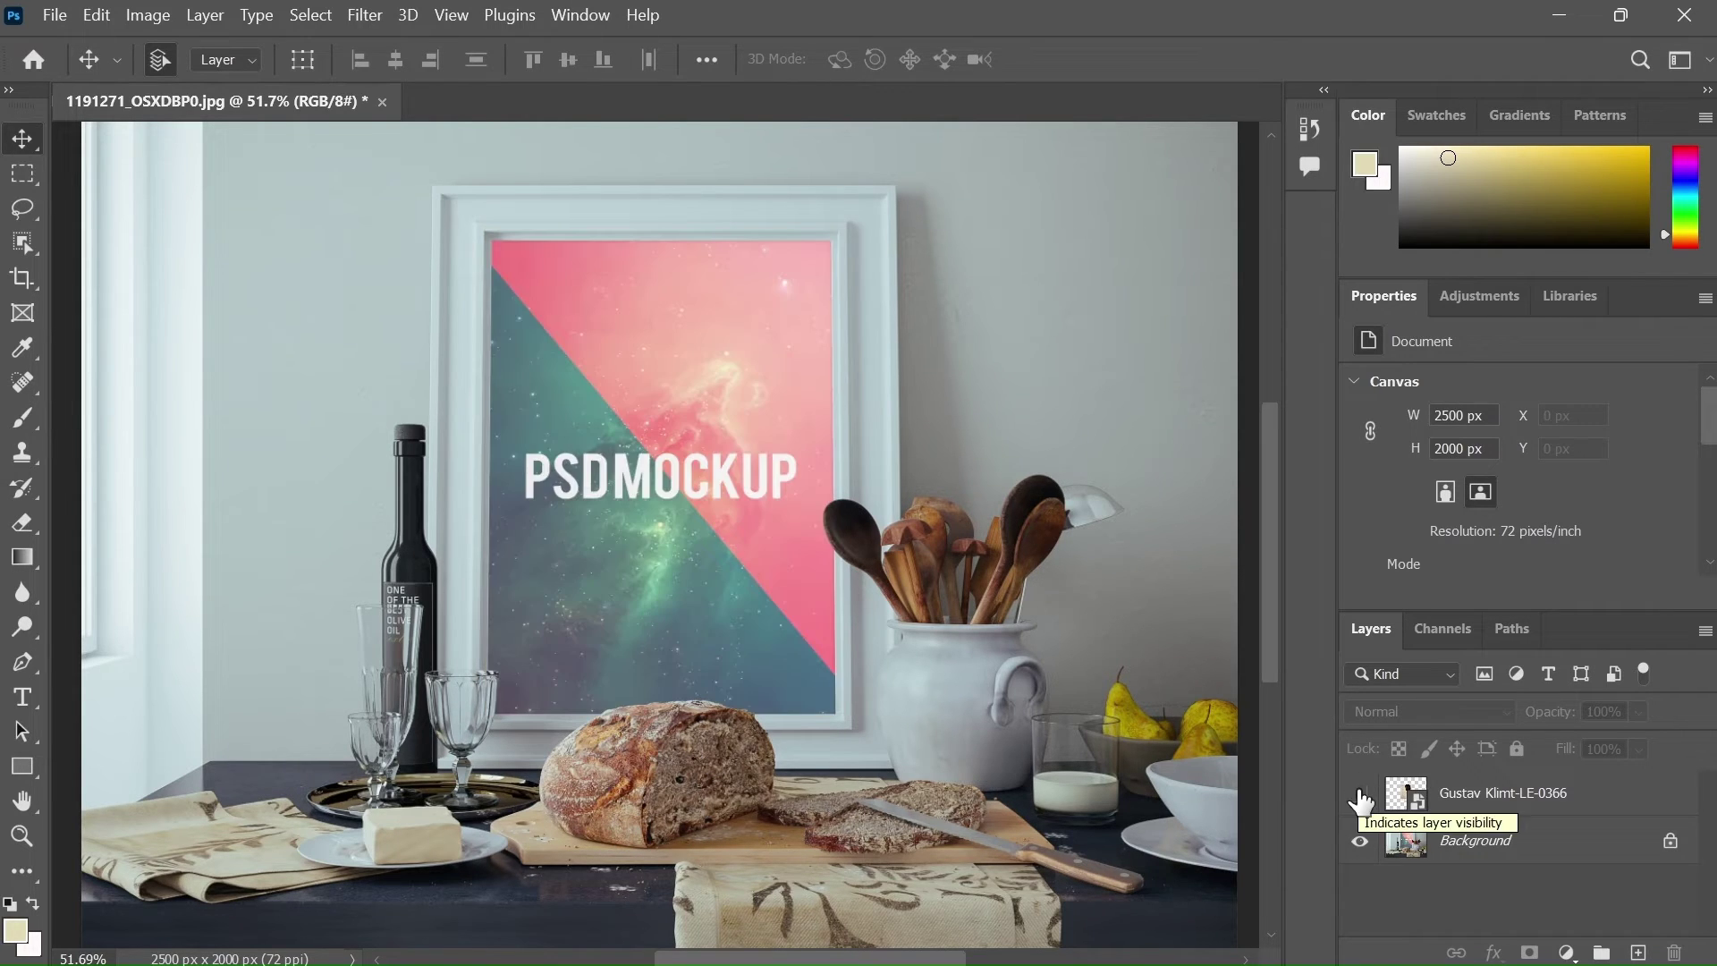
pyautogui.click(1474, 843)
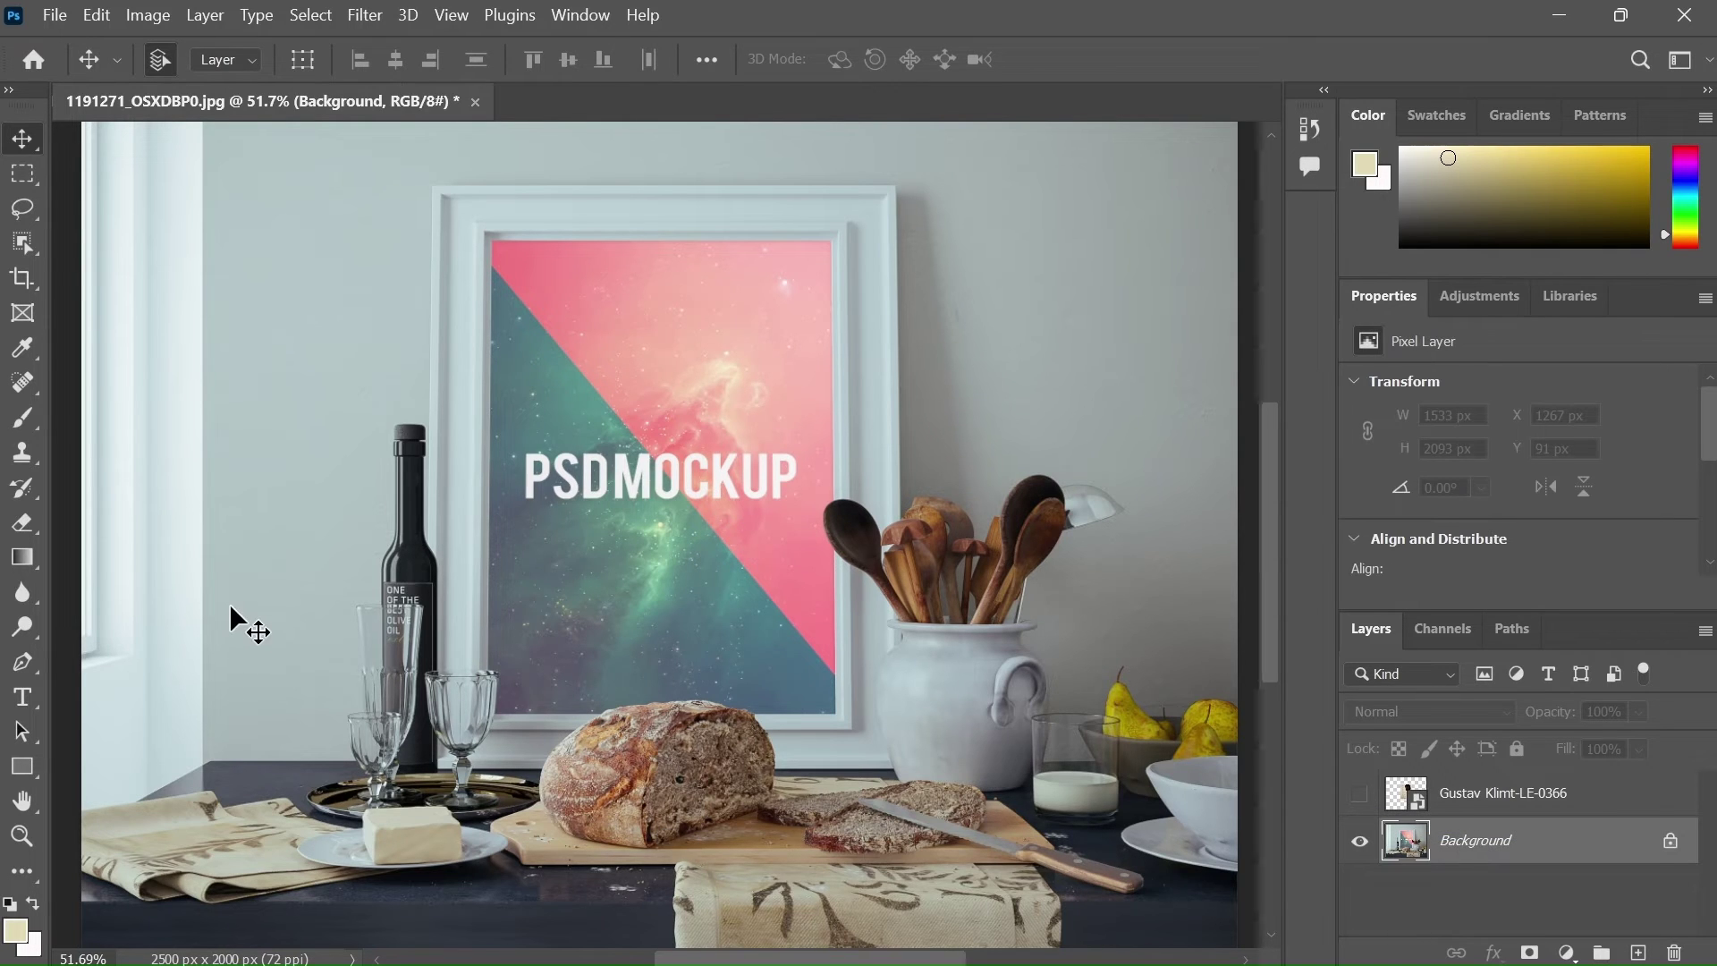
# Step: With Object Selection, select the bread loaf, then add the wine glass and a wooden spoon
pyautogui.click(34, 232)
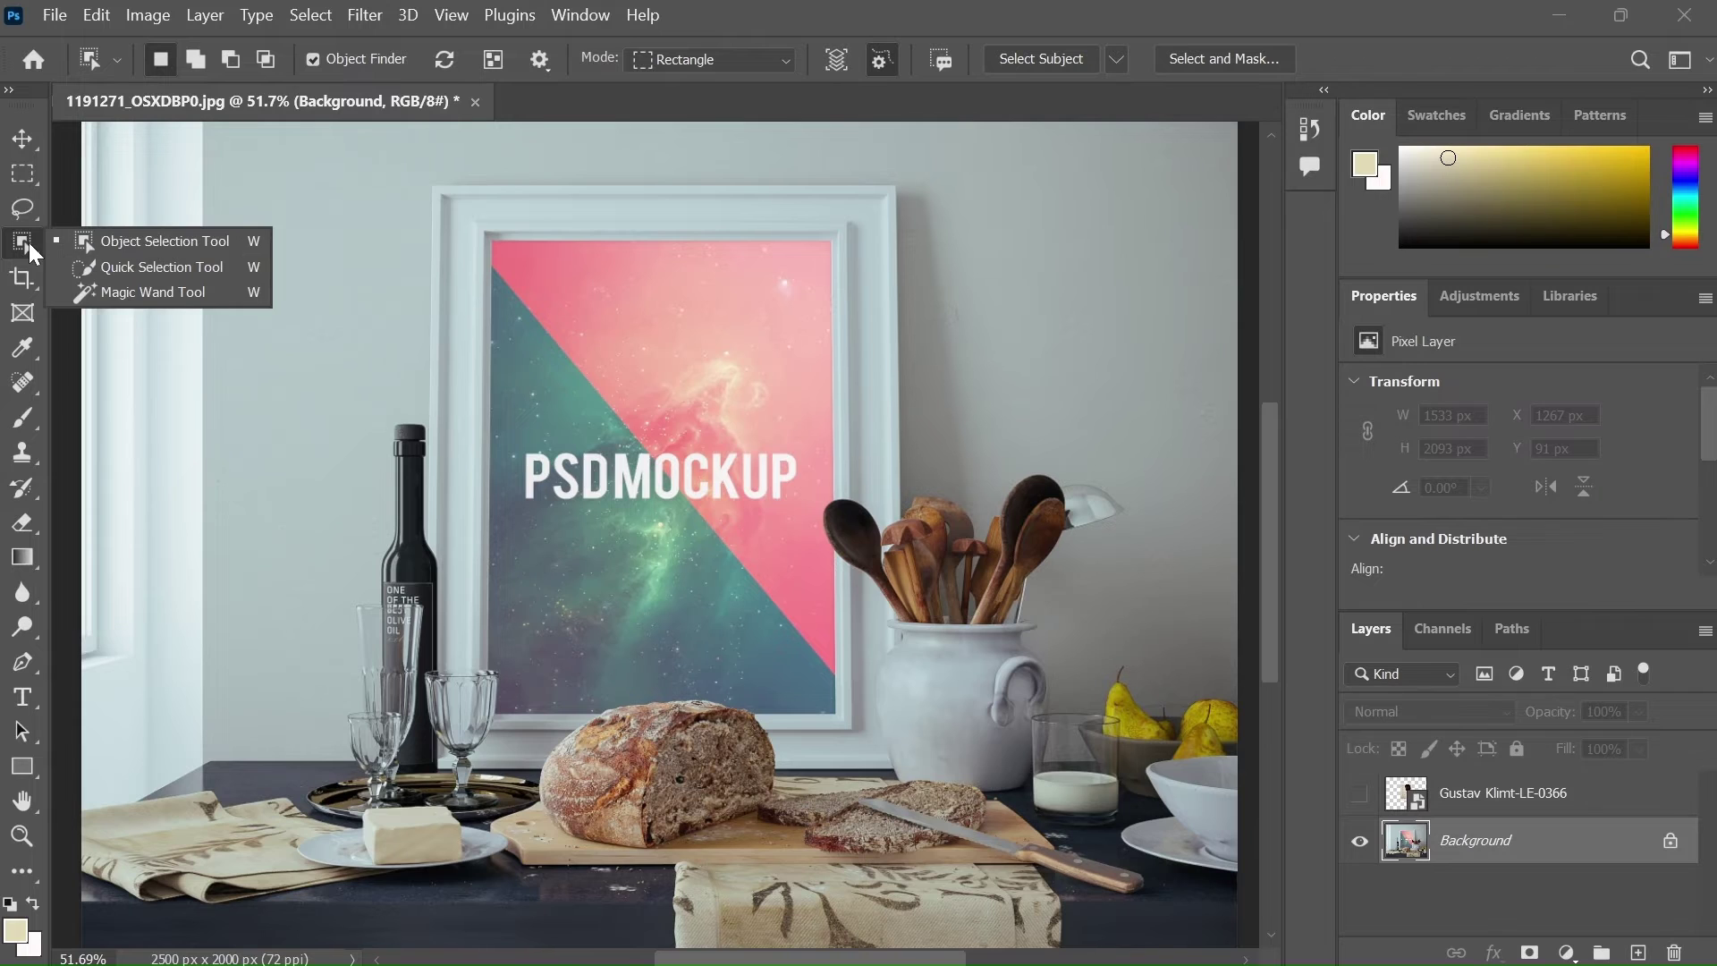
pyautogui.click(68, 244)
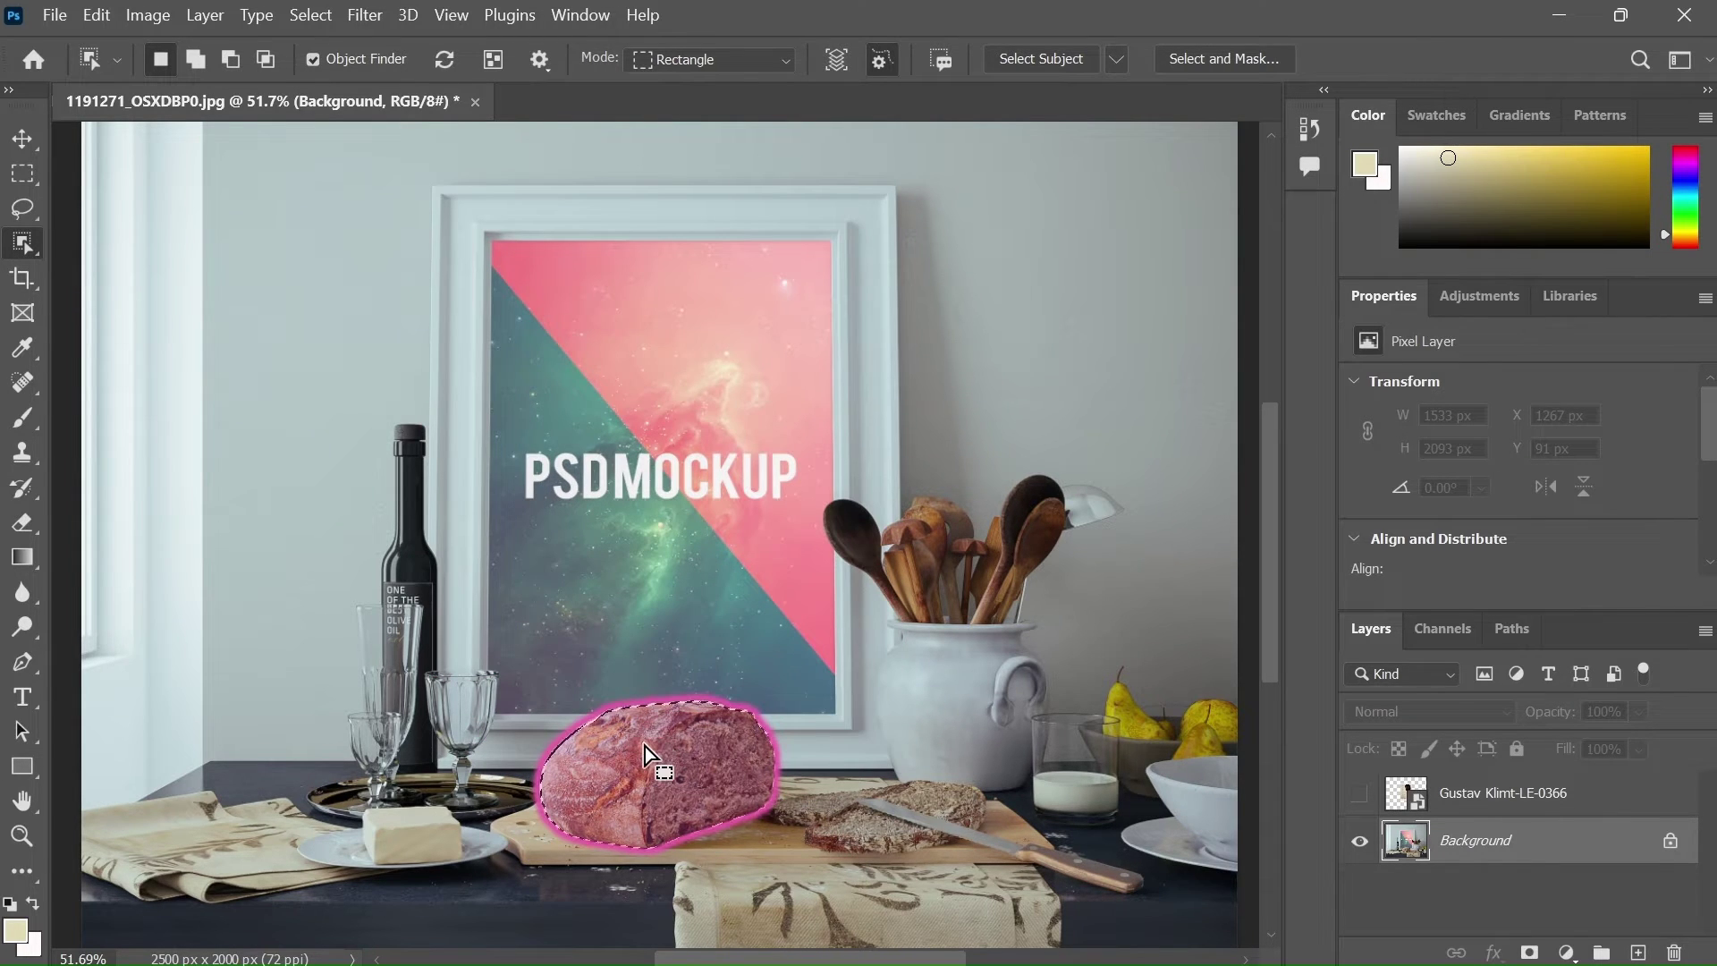
pyautogui.click(646, 746)
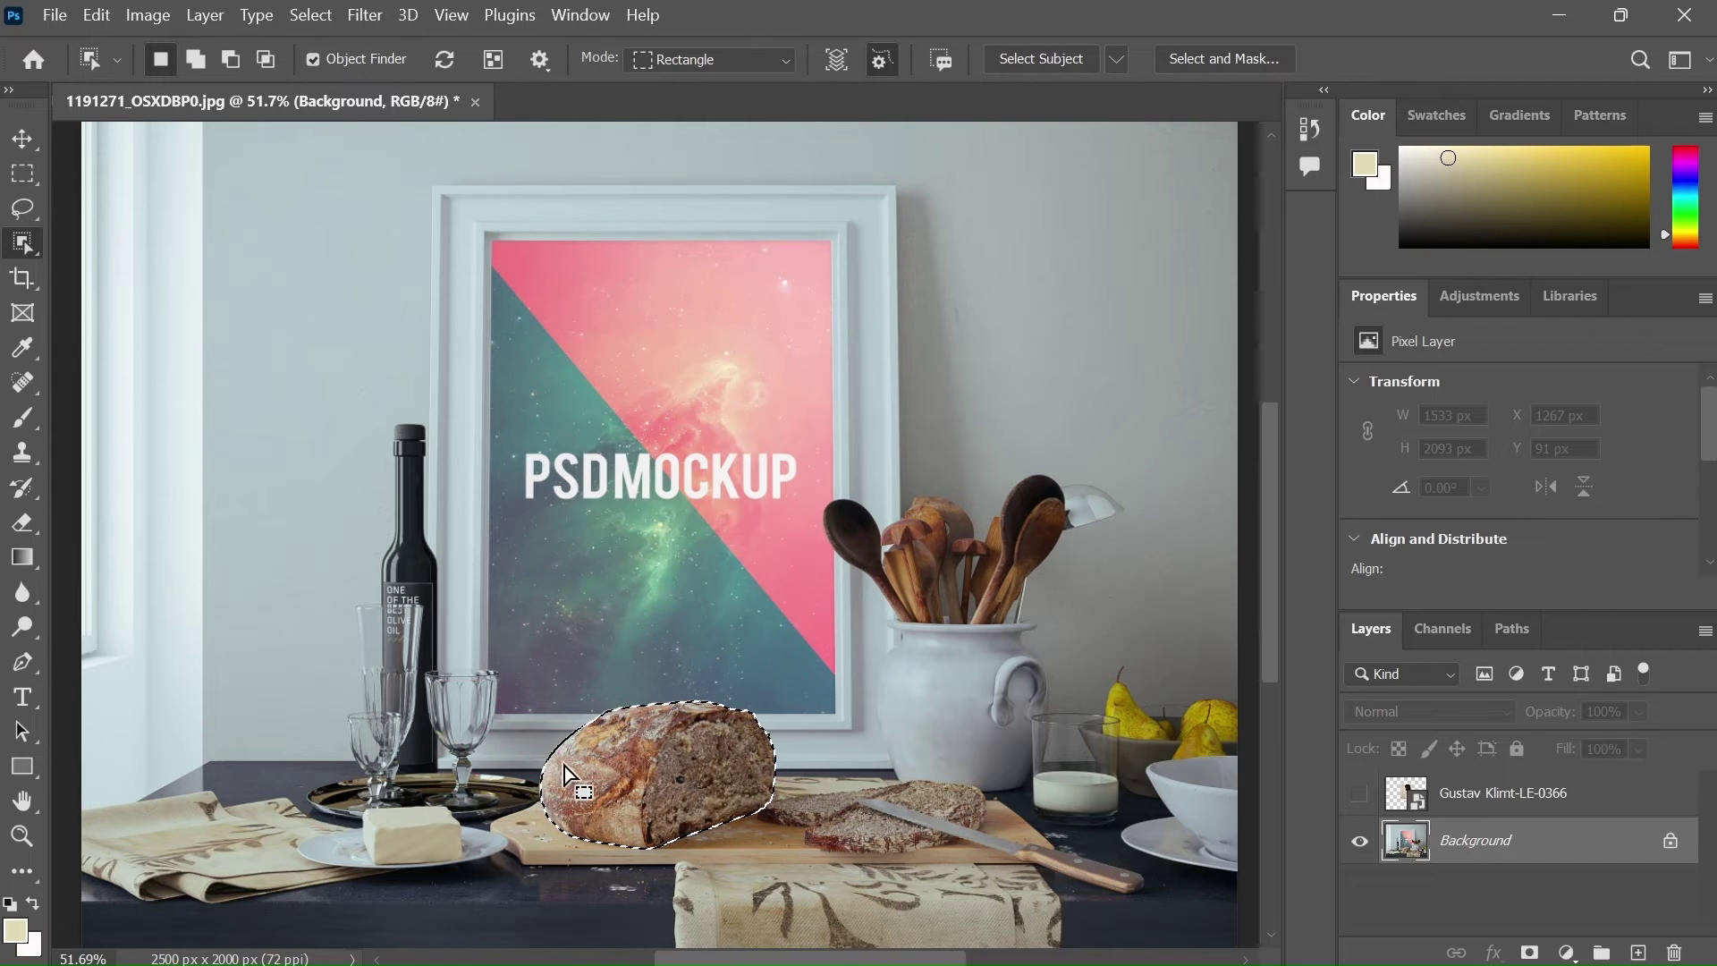
pyautogui.press('shift')
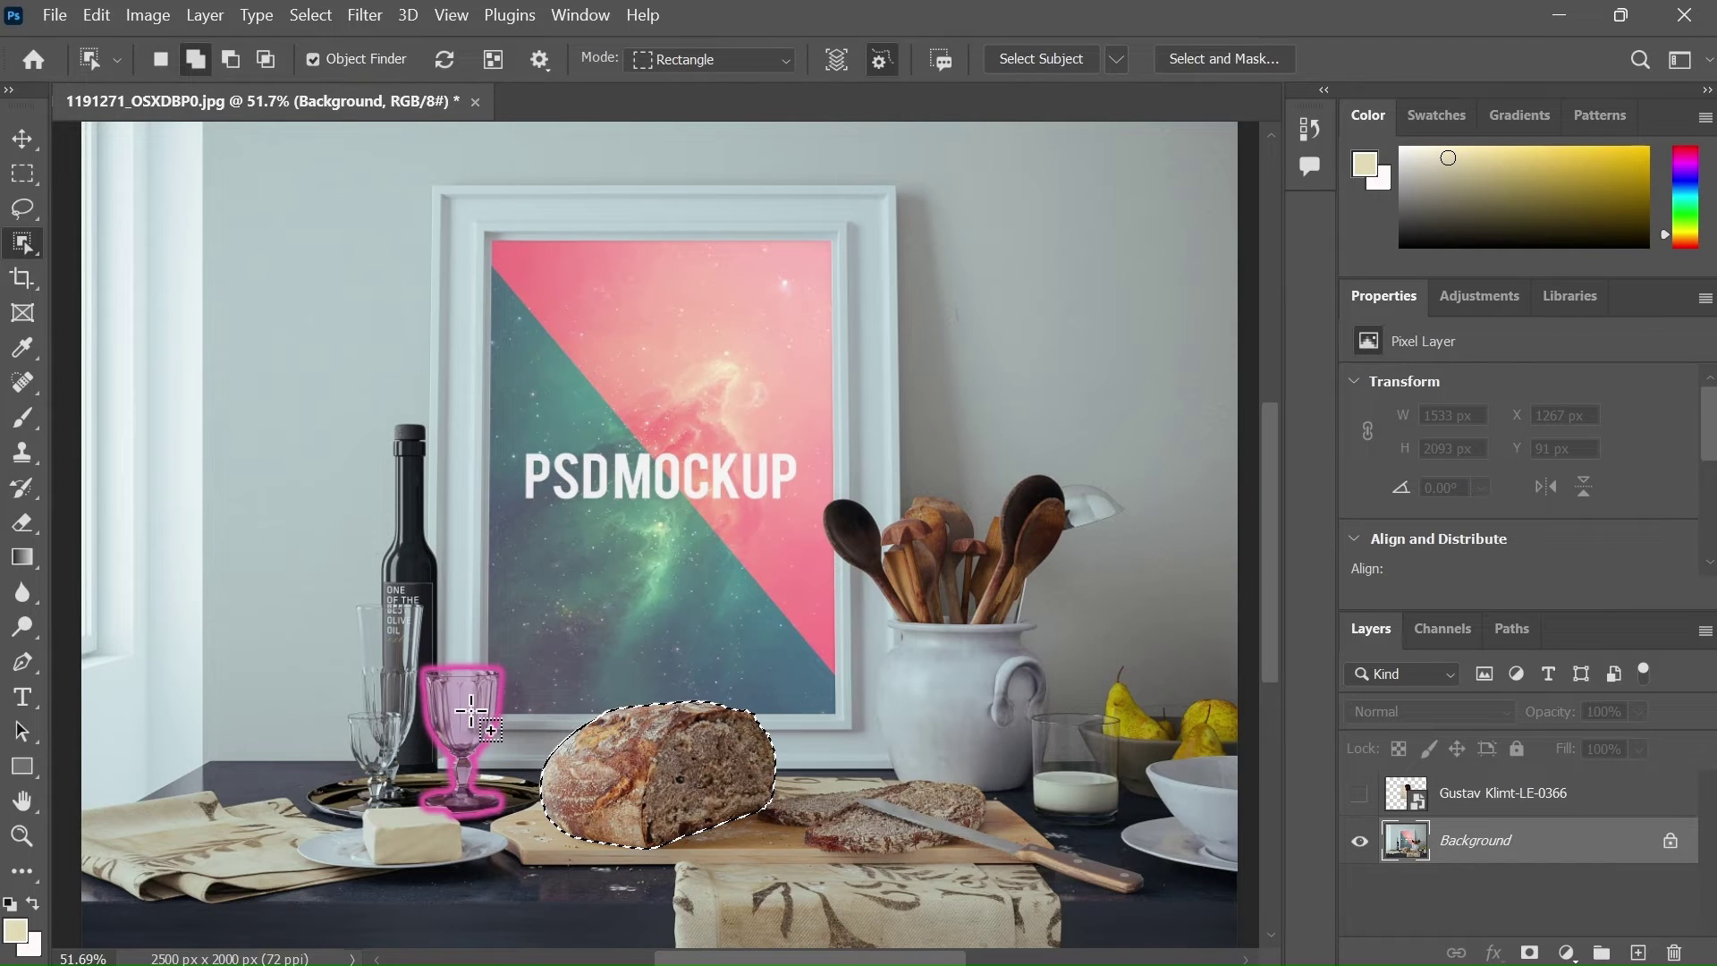
pyautogui.keyDown('shift'); pyautogui.click(472, 711); pyautogui.keyUp('shift')
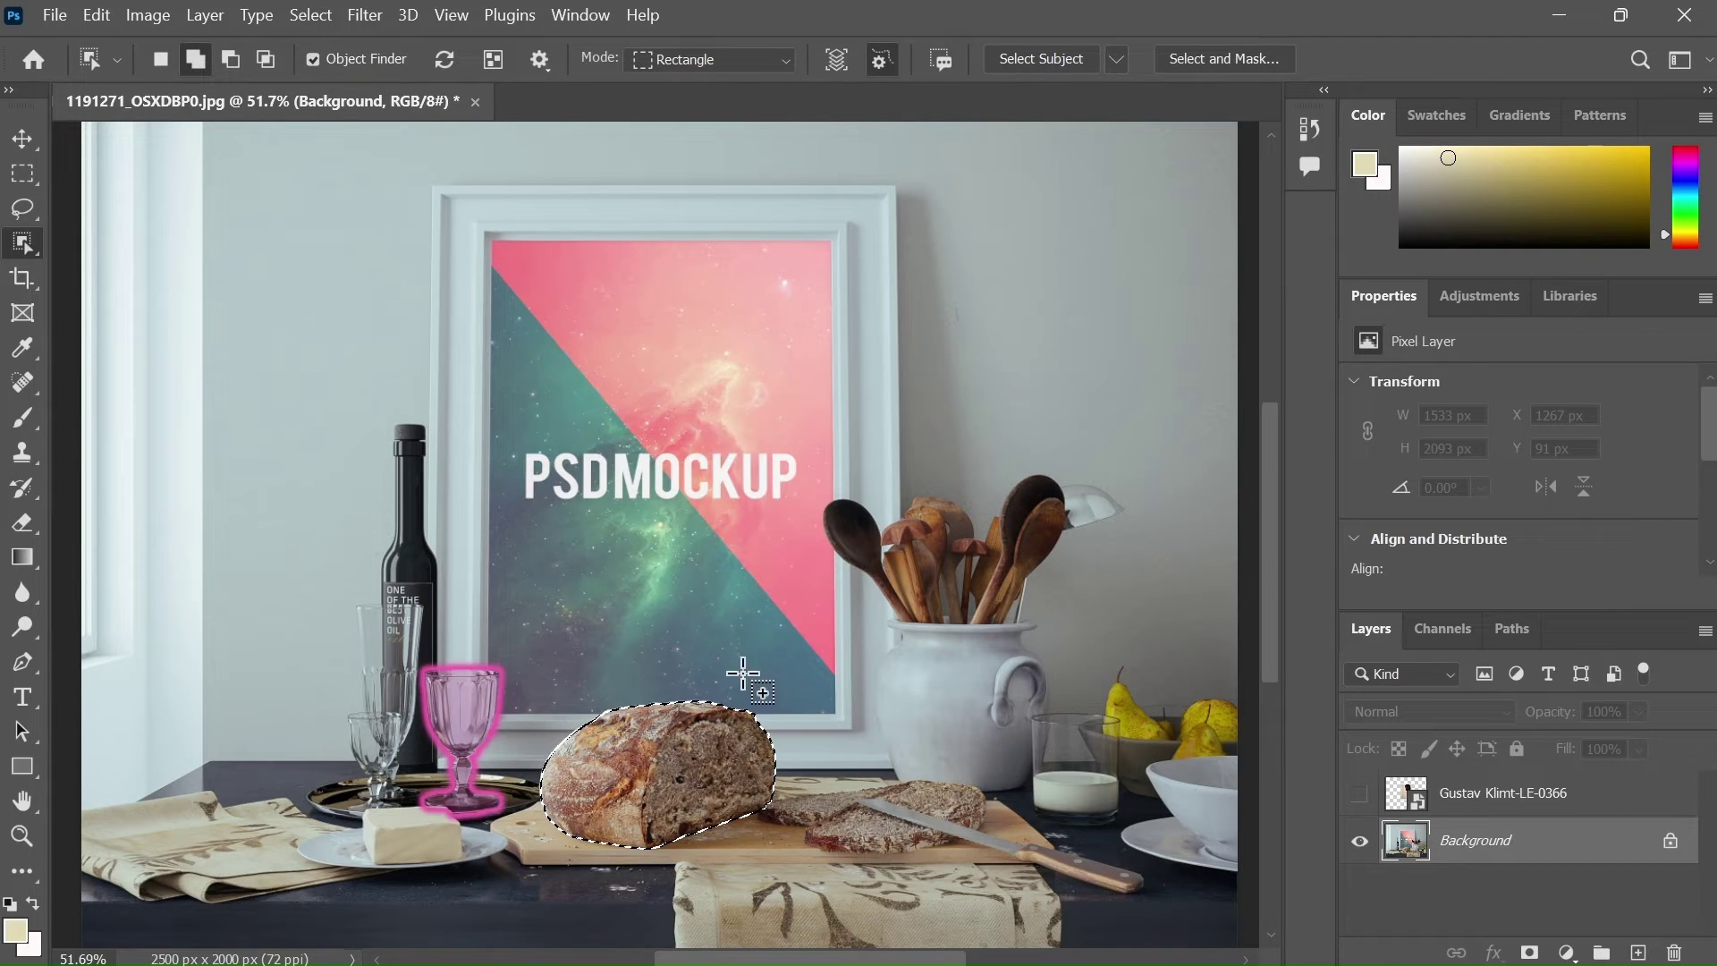
pyautogui.keyDown('shift'); pyautogui.click(866, 538); pyautogui.keyUp('shift')
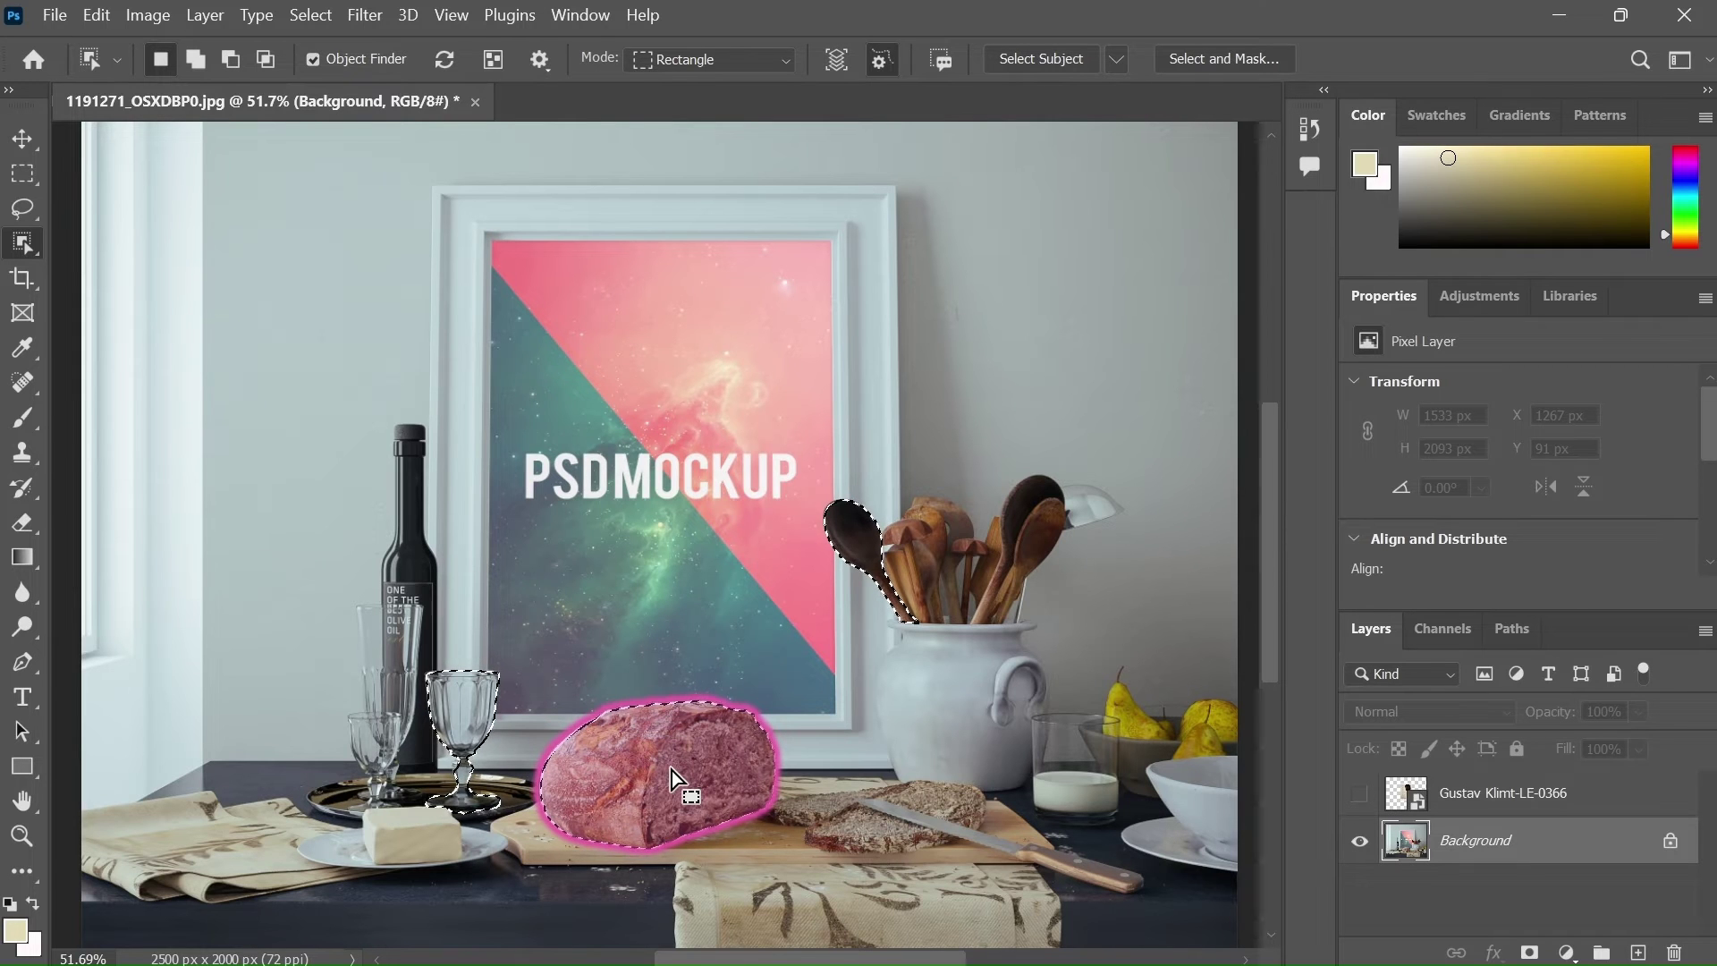
# Step: Layer Via Cut the selection, drag Layer 1 above Gustav Klimt, and show the painting
pyautogui.rightClick(672, 768)
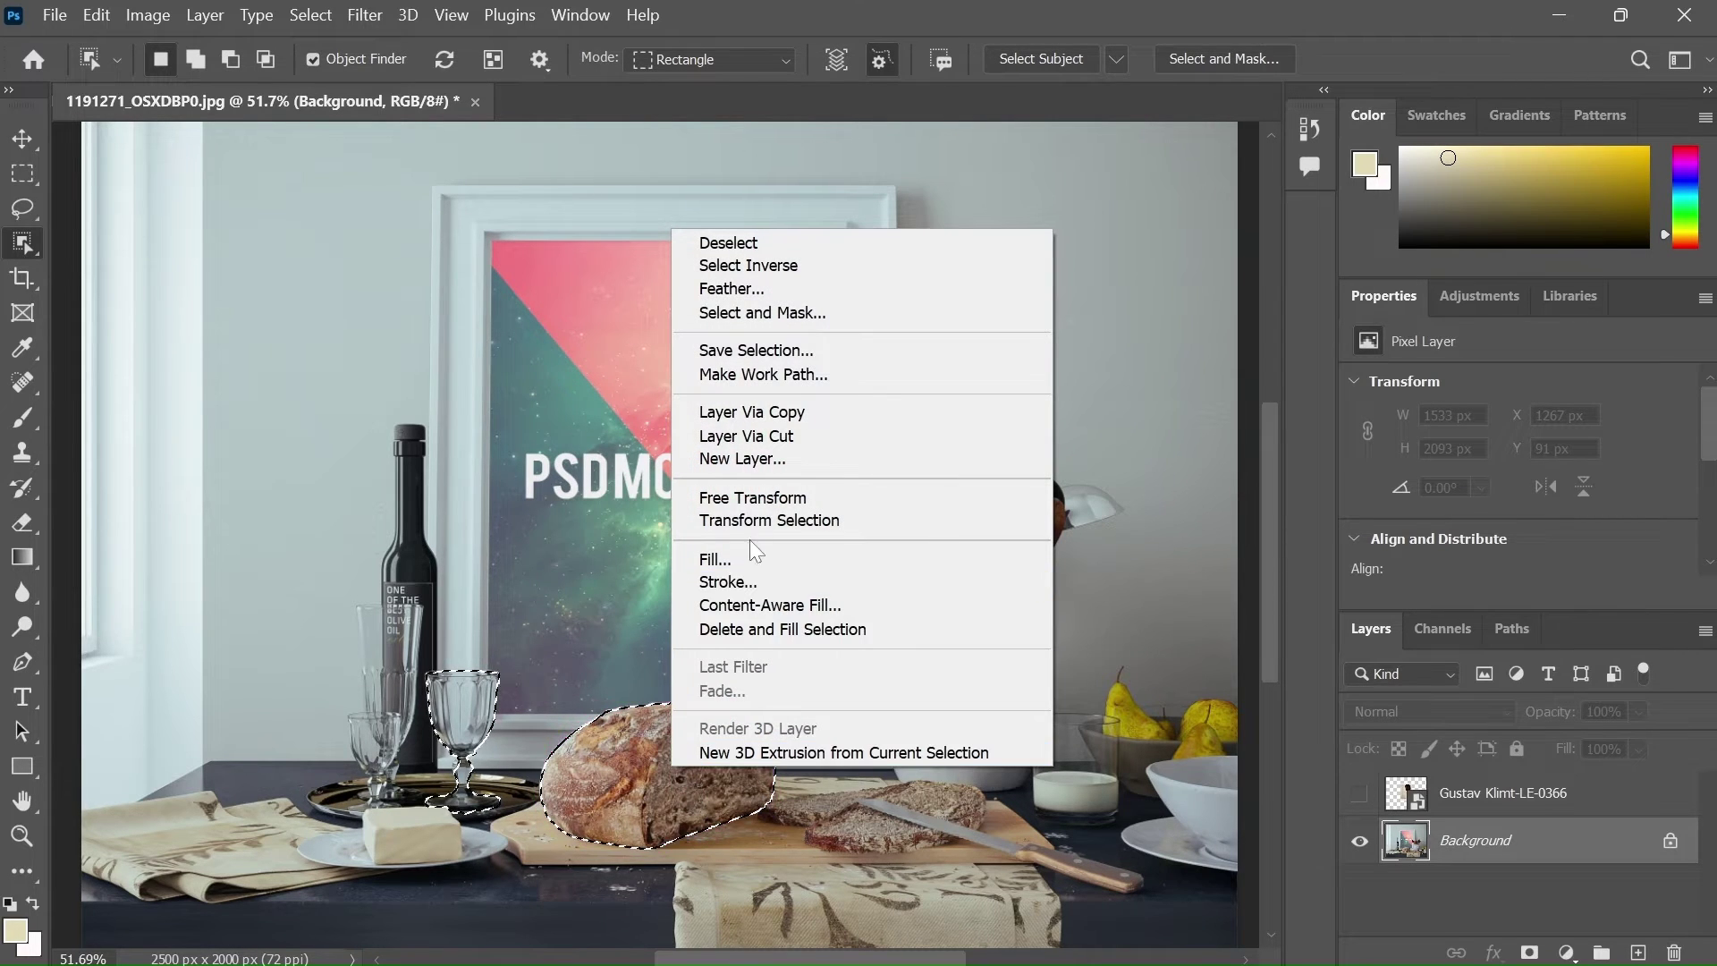
pyautogui.click(776, 440)
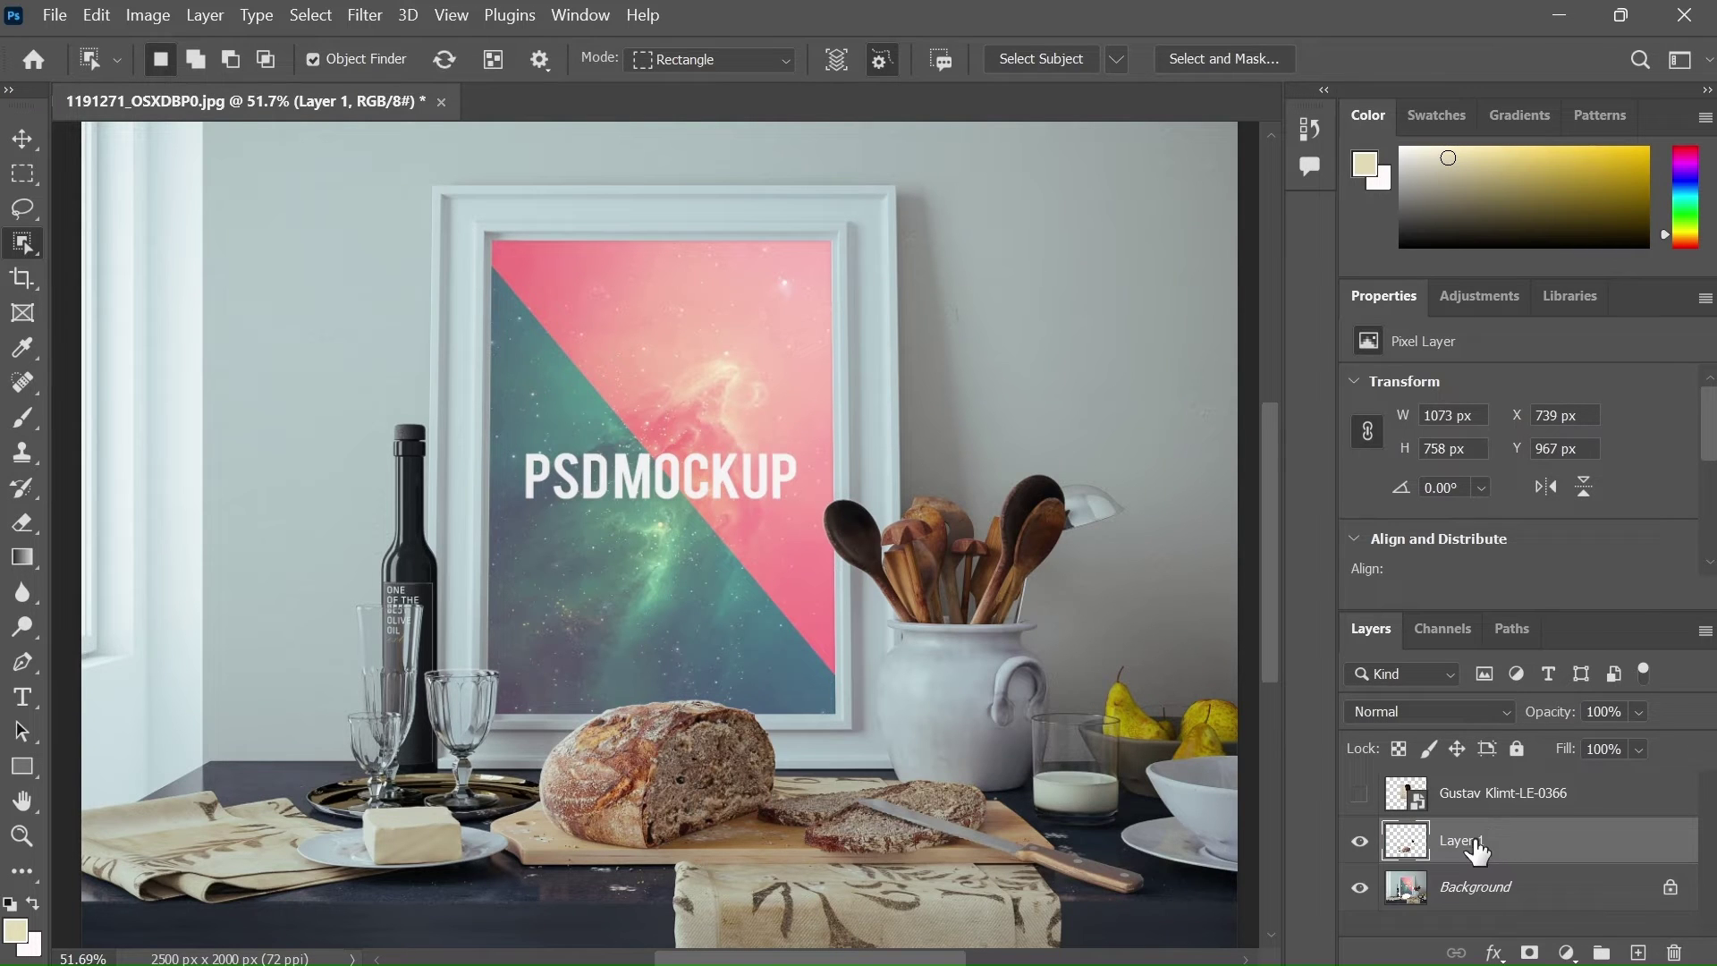
pyautogui.click(1361, 841)
pyautogui.moveTo(1456, 844); pyautogui.dragTo(1449, 789)
pyautogui.click(1360, 841)
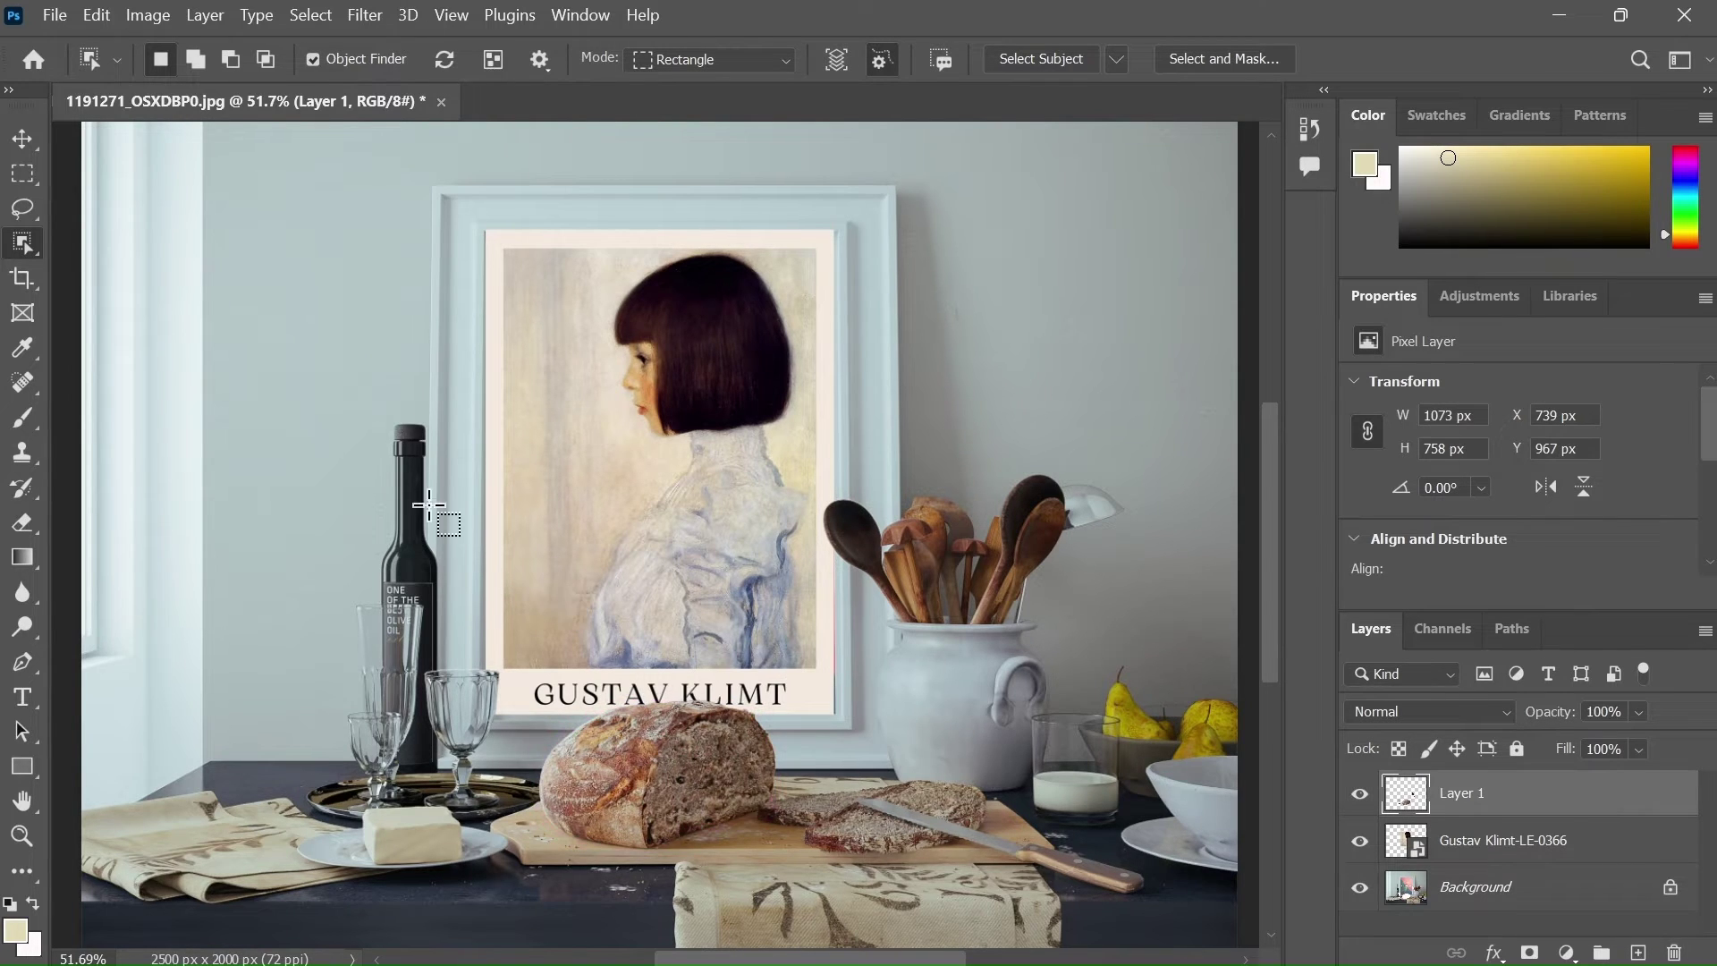
pyautogui.press('v')
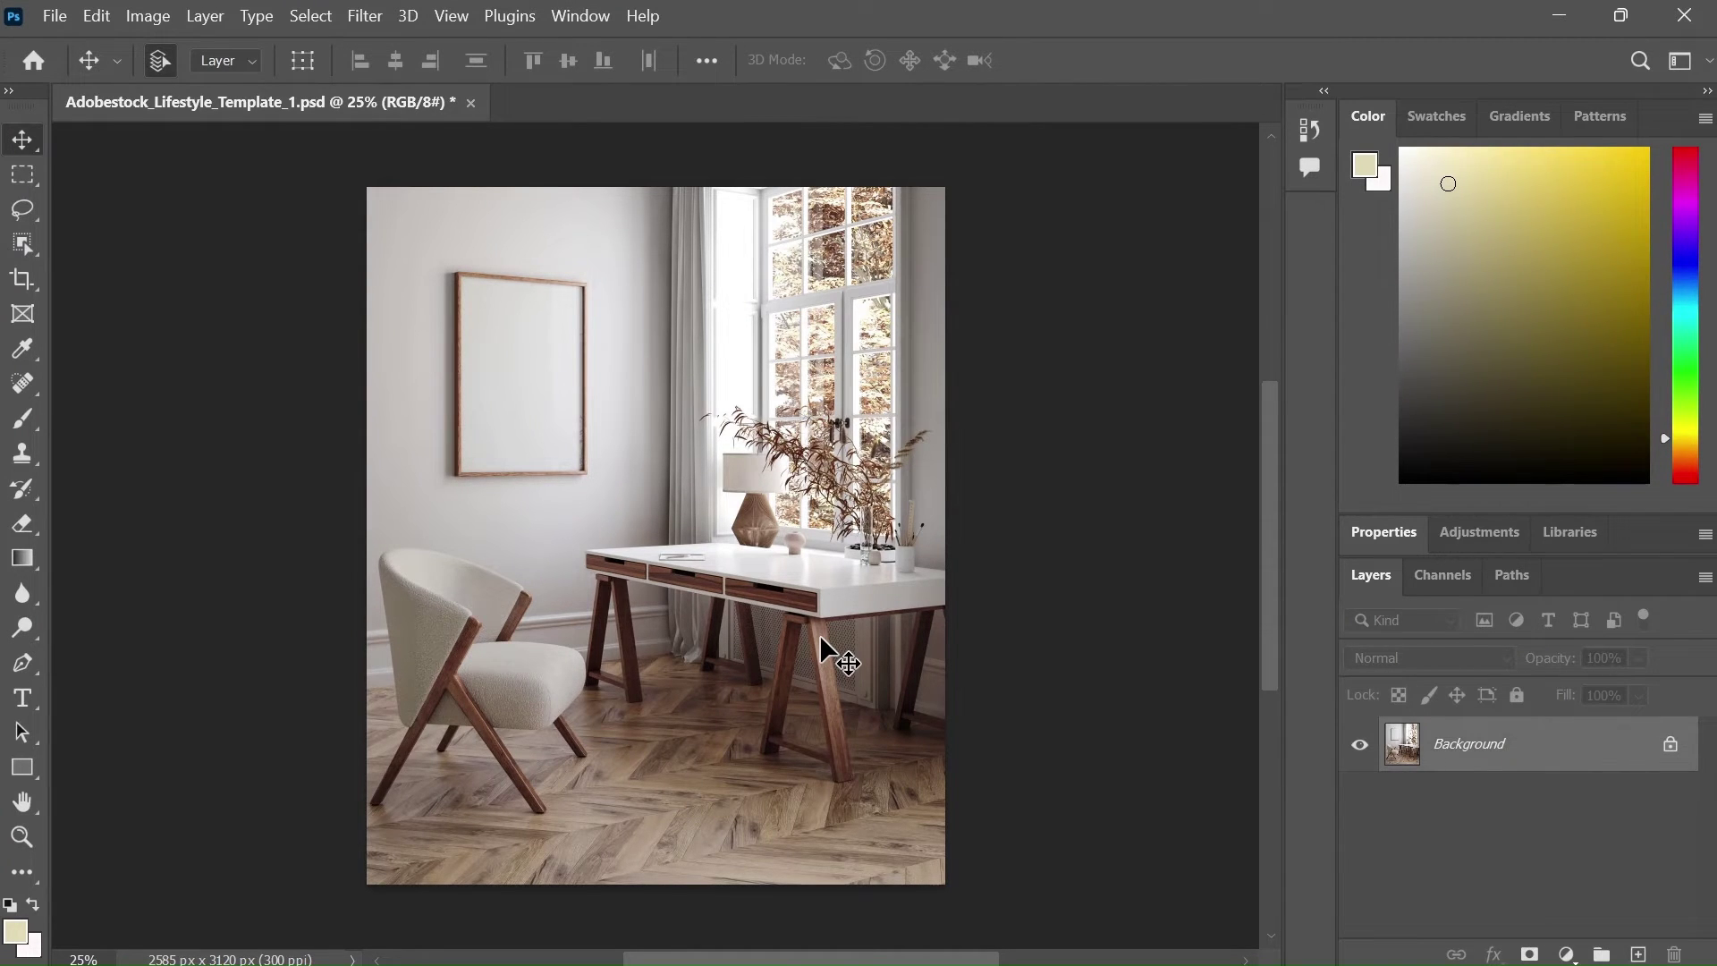
# Step: Copy a marquee rectangle of the window onto a new layer named Reflection
pyautogui.click(23, 177)
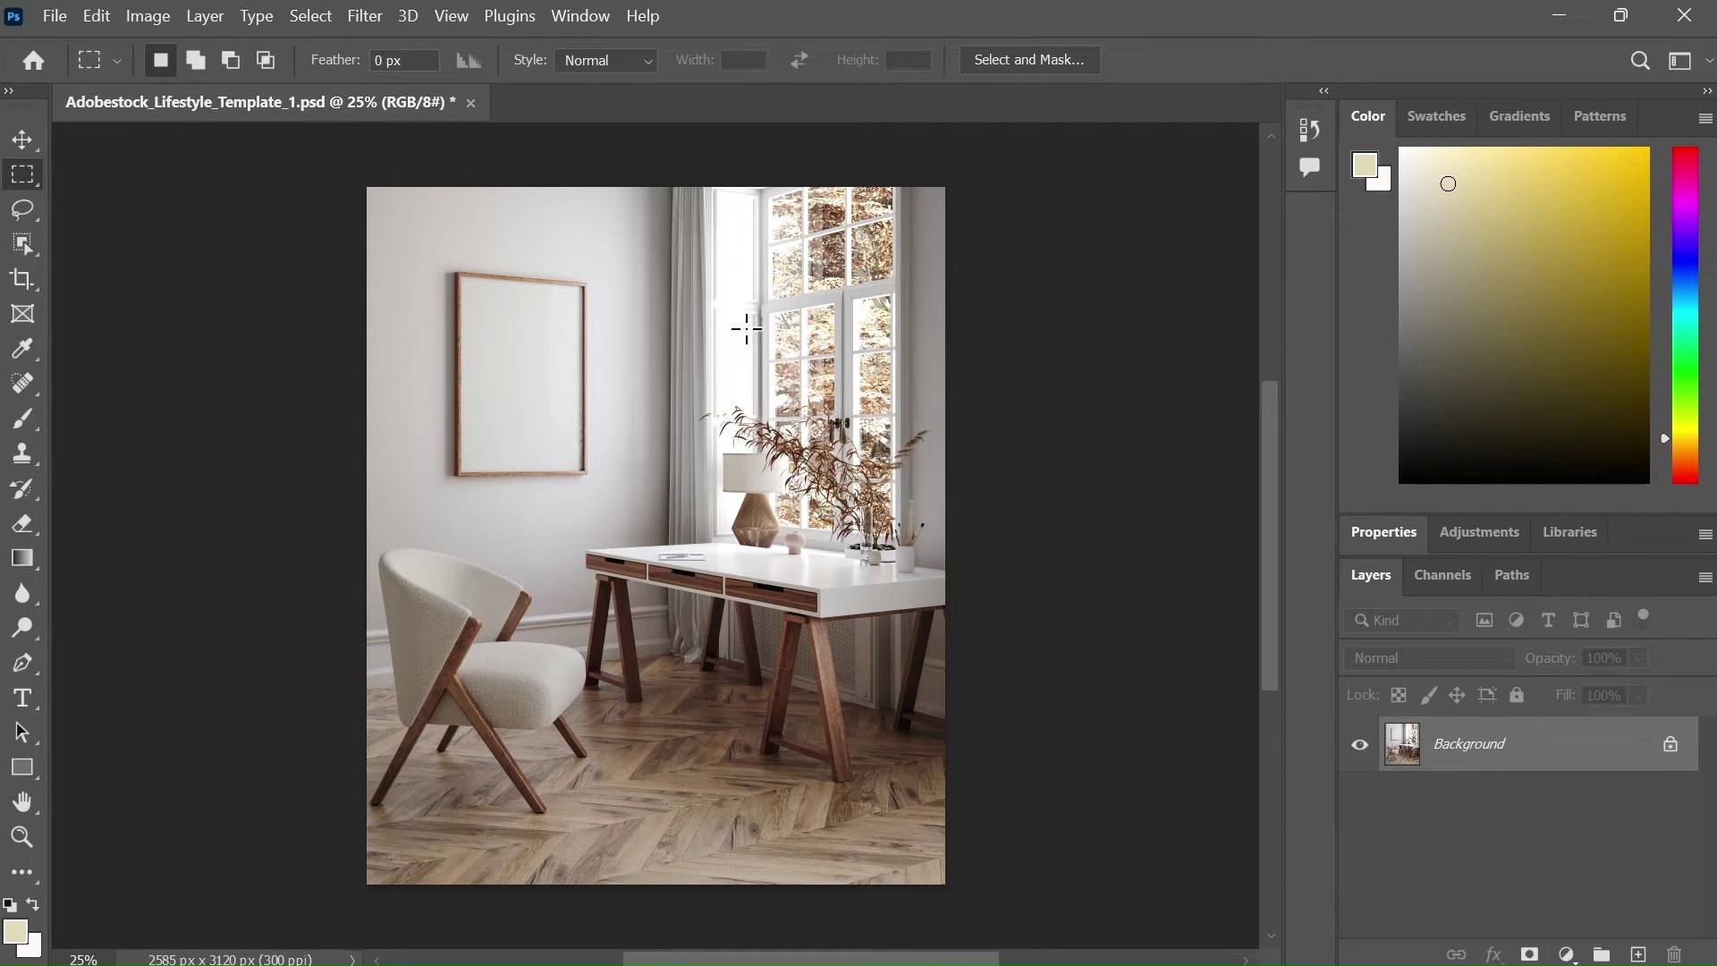
pyautogui.moveTo(746, 329); pyautogui.dragTo(845, 479)
pyautogui.rightClick(774, 350)
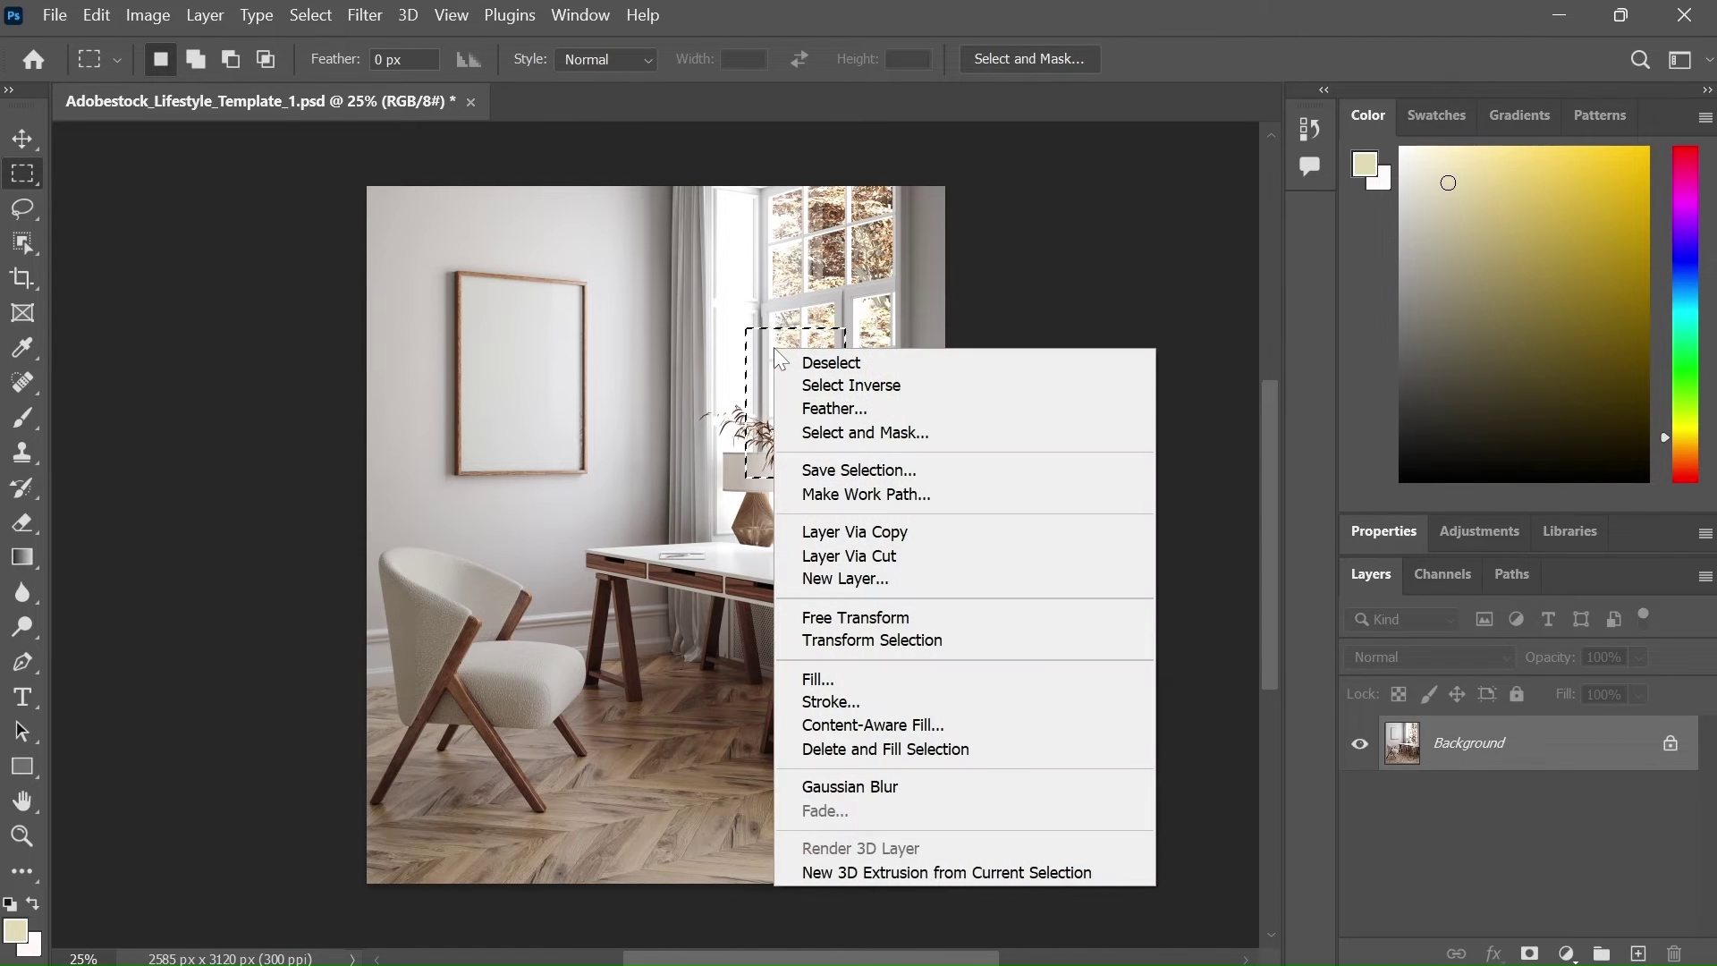
pyautogui.click(922, 532)
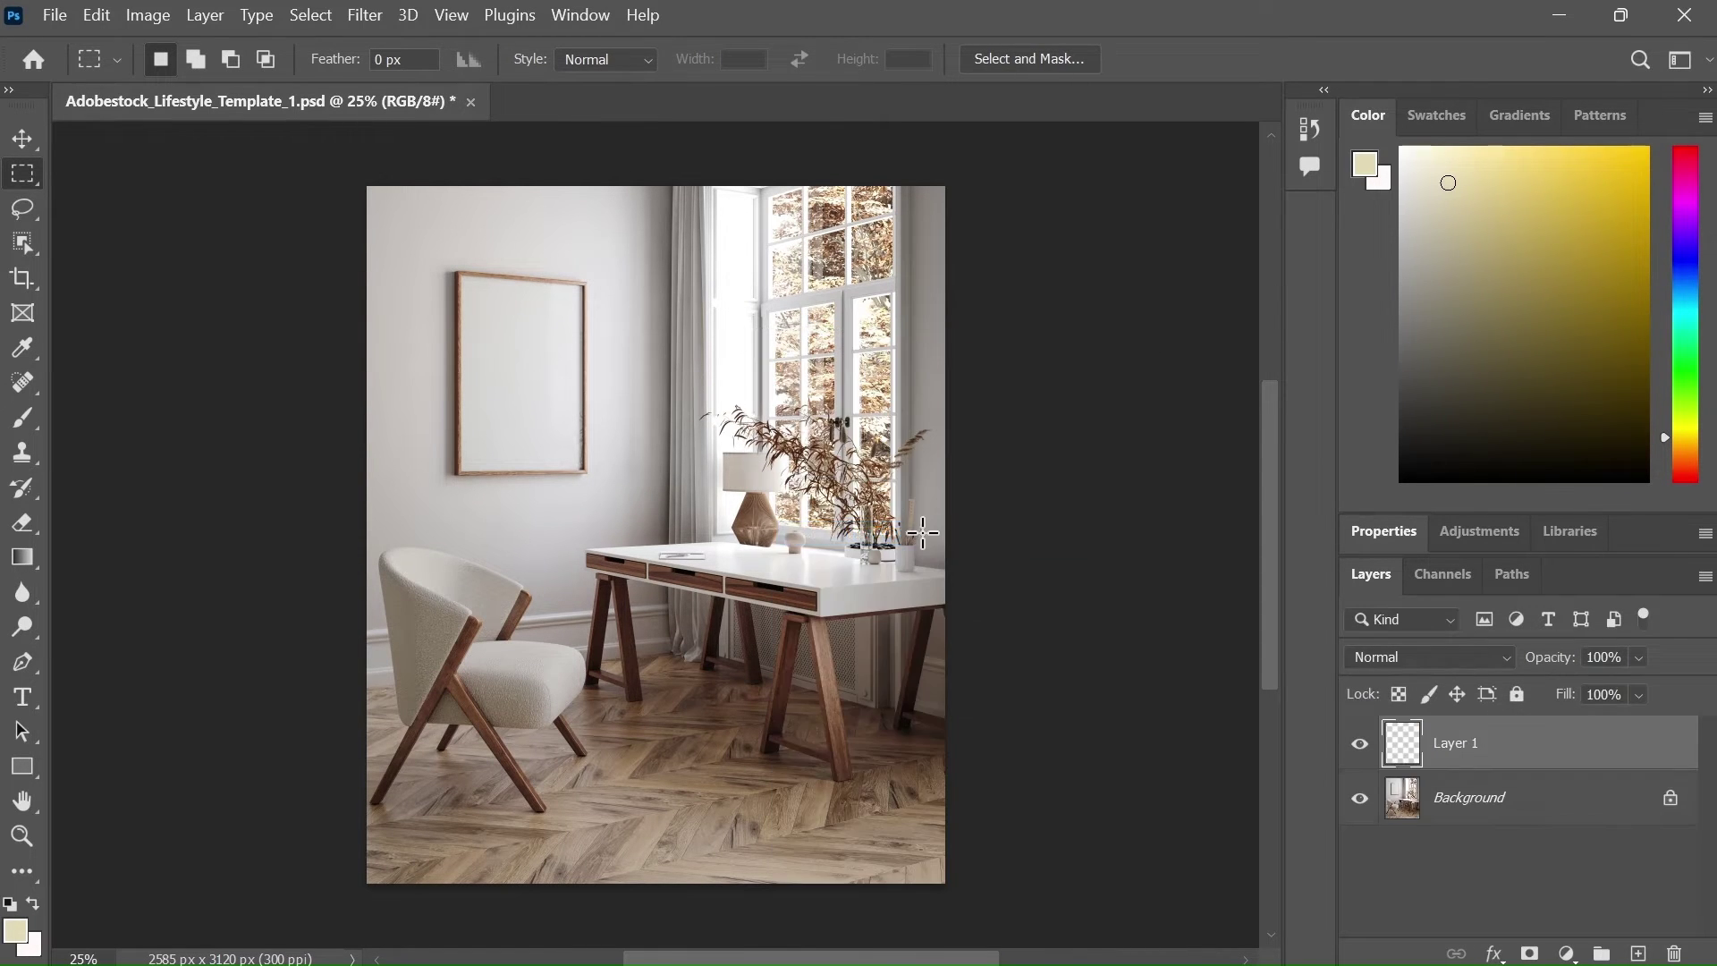
pyautogui.doubleClick(1457, 751)
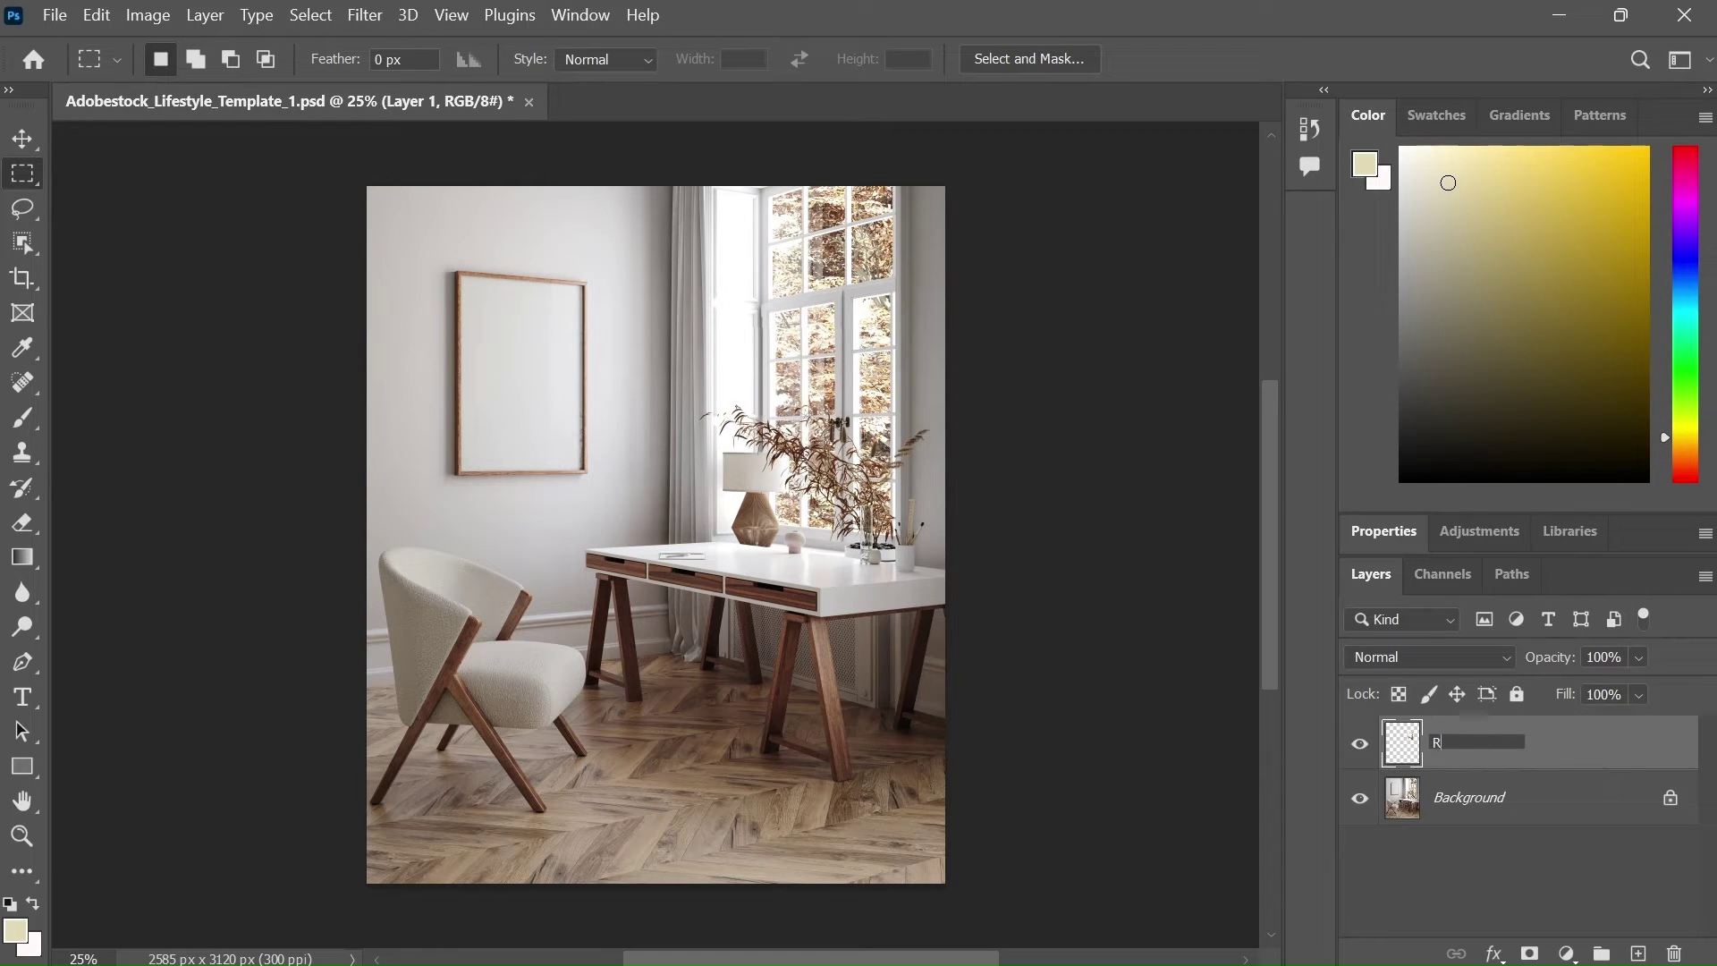
pyautogui.write('Reflection')
pyautogui.press('Return')
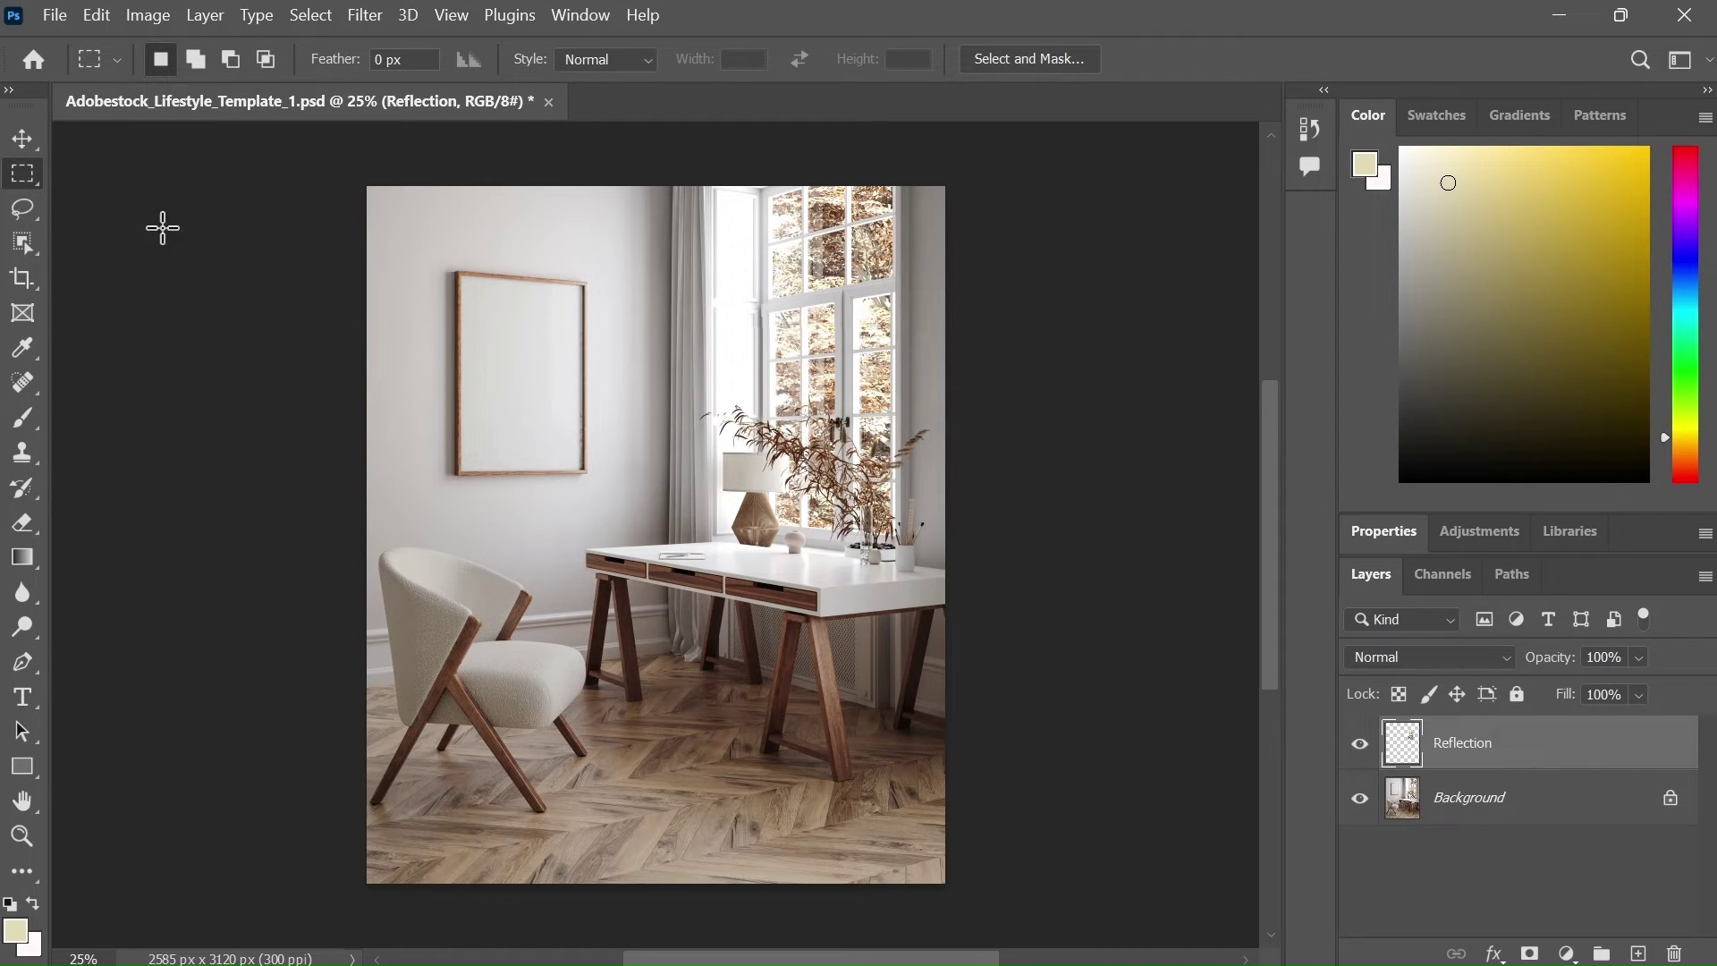
# Step: Move the window copy left onto the wall frame and zoom to 100%
pyautogui.click(22, 139)
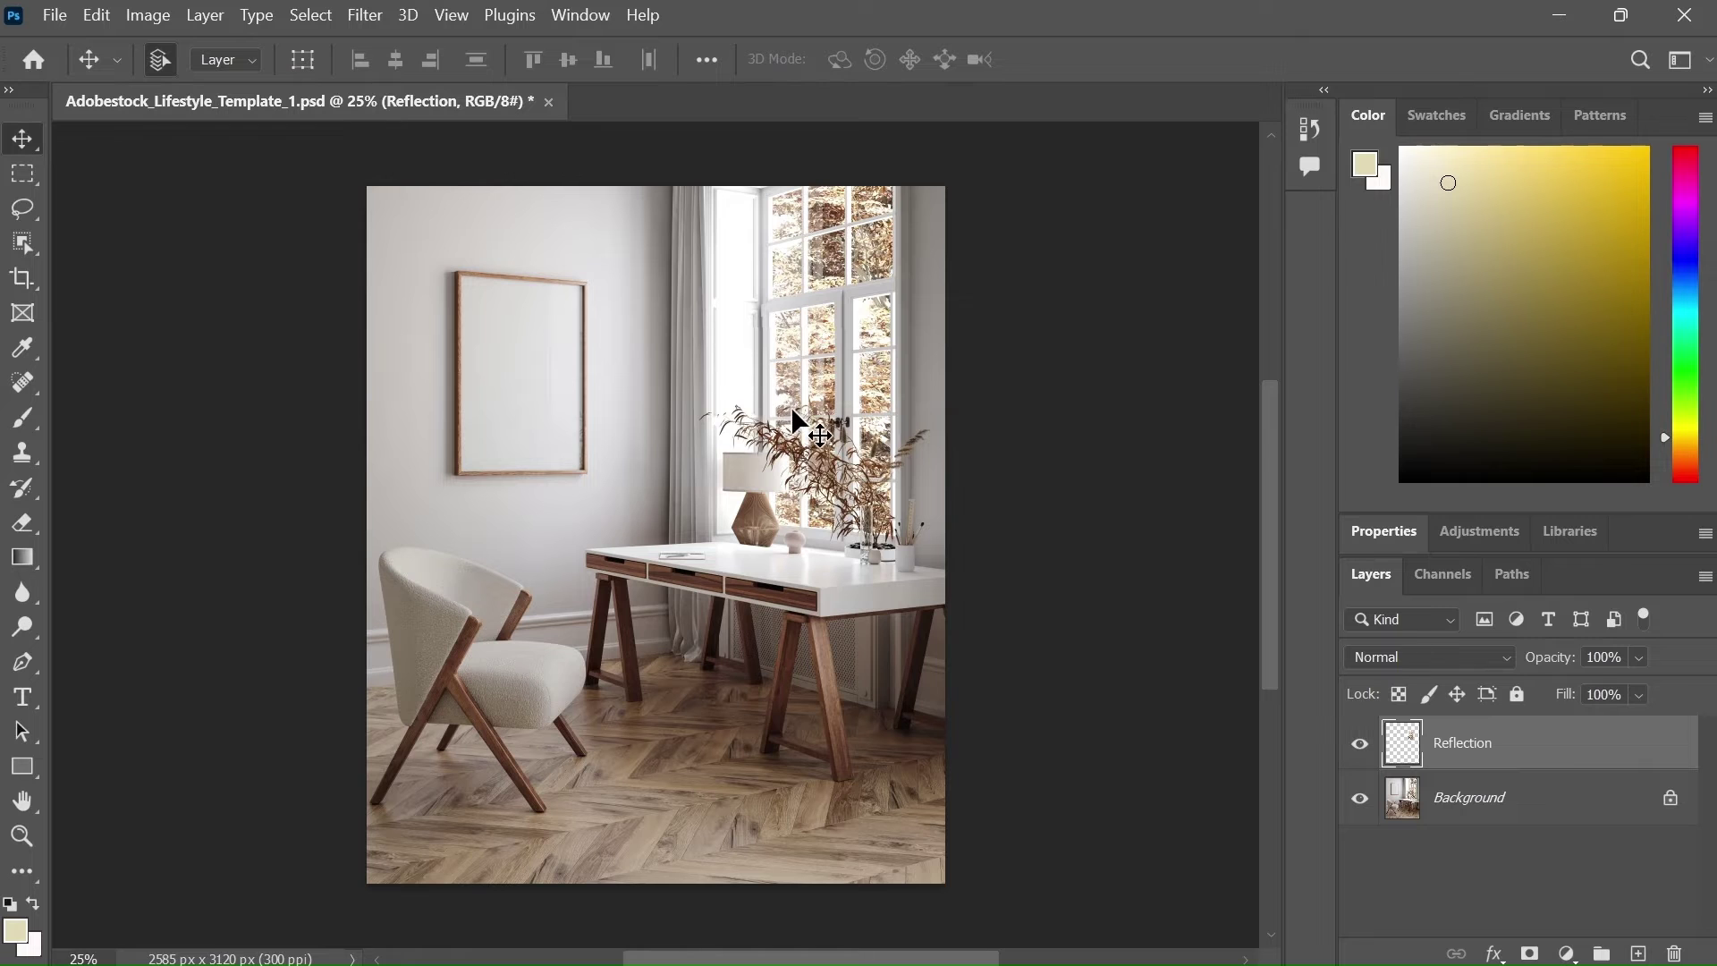
pyautogui.moveTo(791, 406); pyautogui.dragTo(506, 354)
pyautogui.hotkey('ctrl', '1')
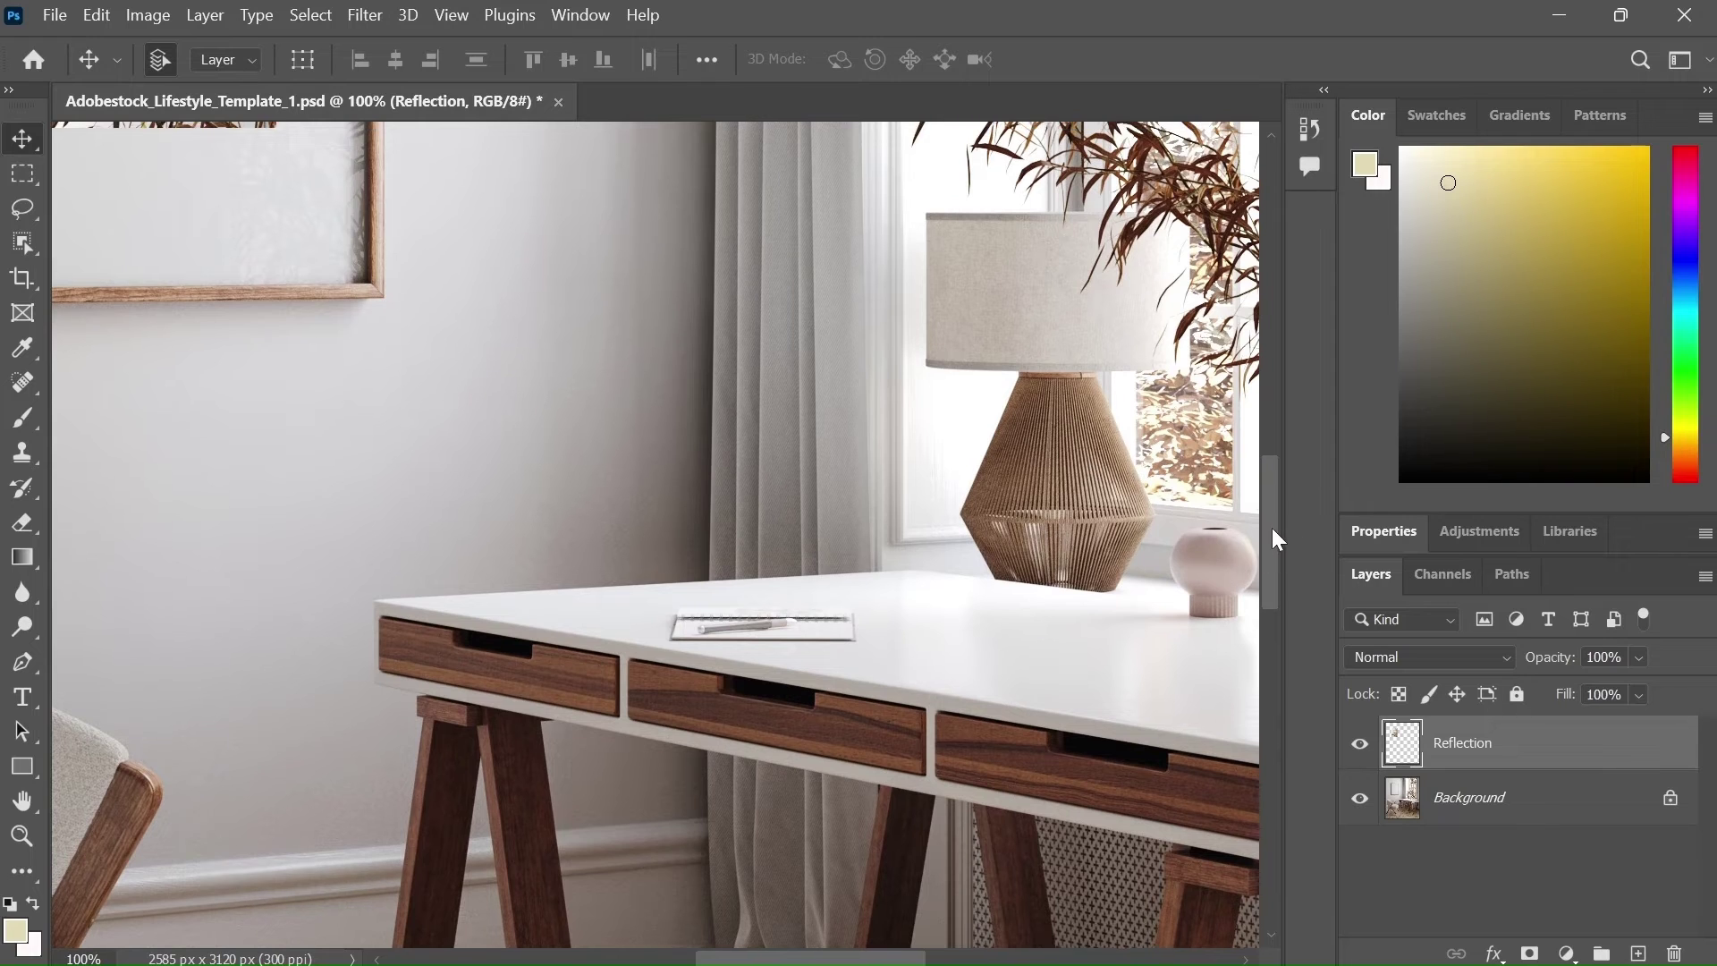
pyautogui.moveTo(1270, 524); pyautogui.dragTo(1267, 386)
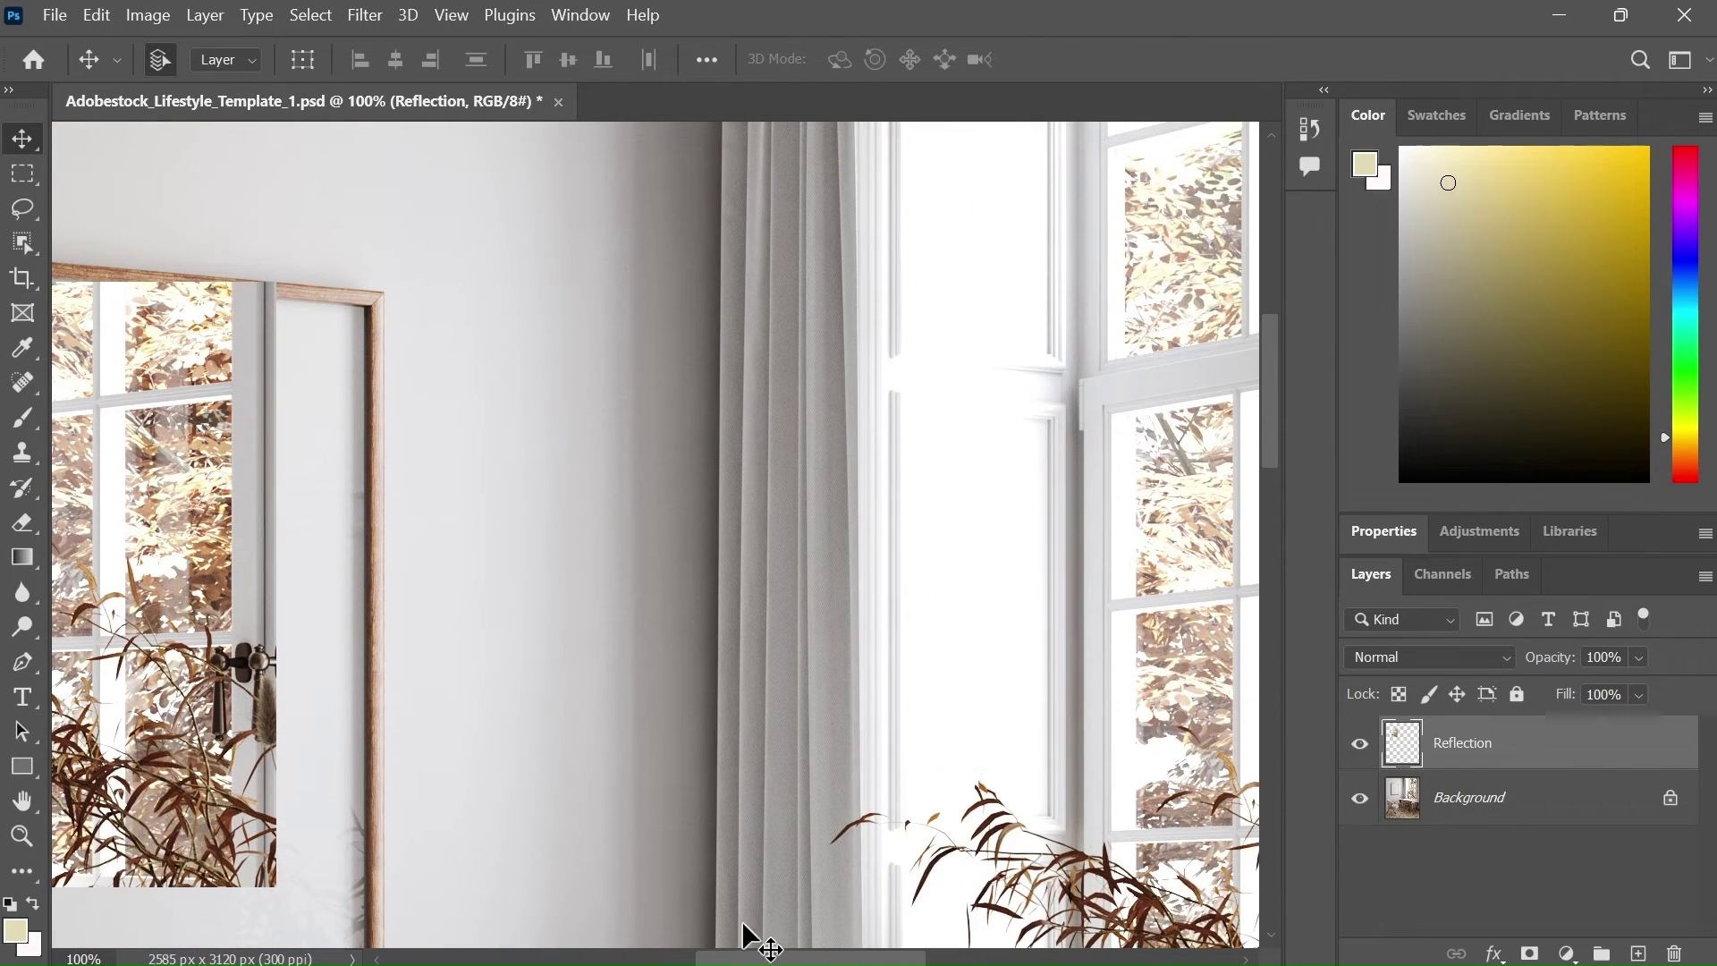
pyautogui.moveTo(752, 957); pyautogui.dragTo(629, 956)
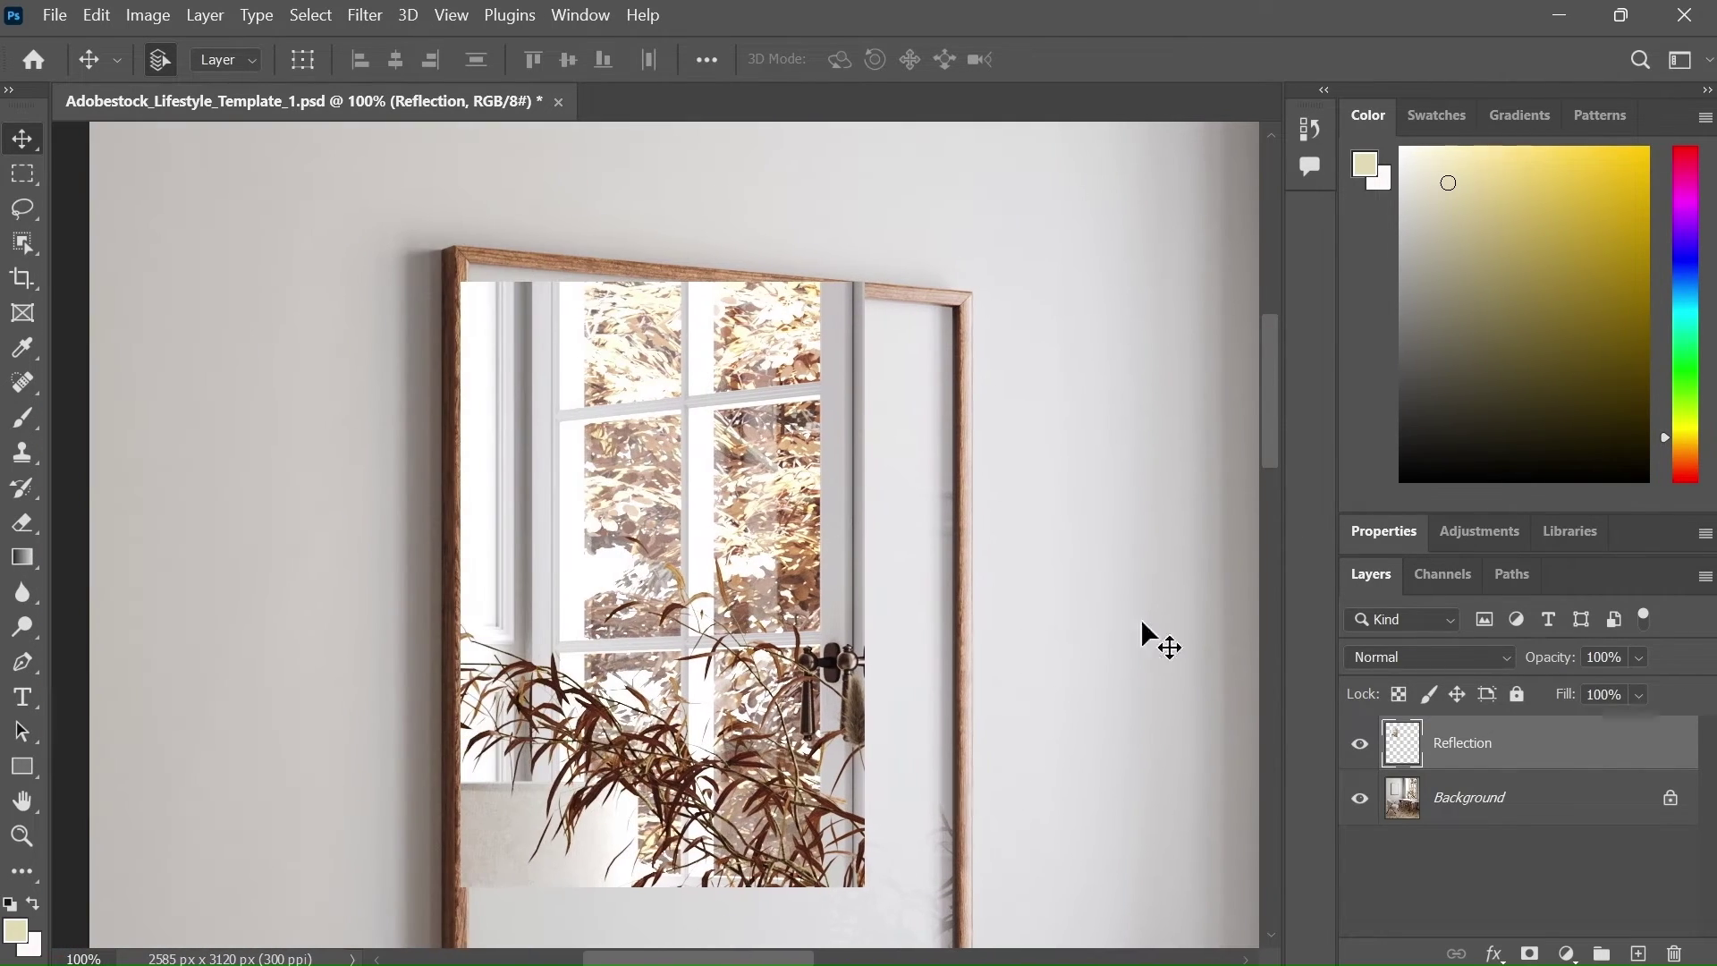
pyautogui.moveTo(1274, 406); pyautogui.dragTo(1272, 419)
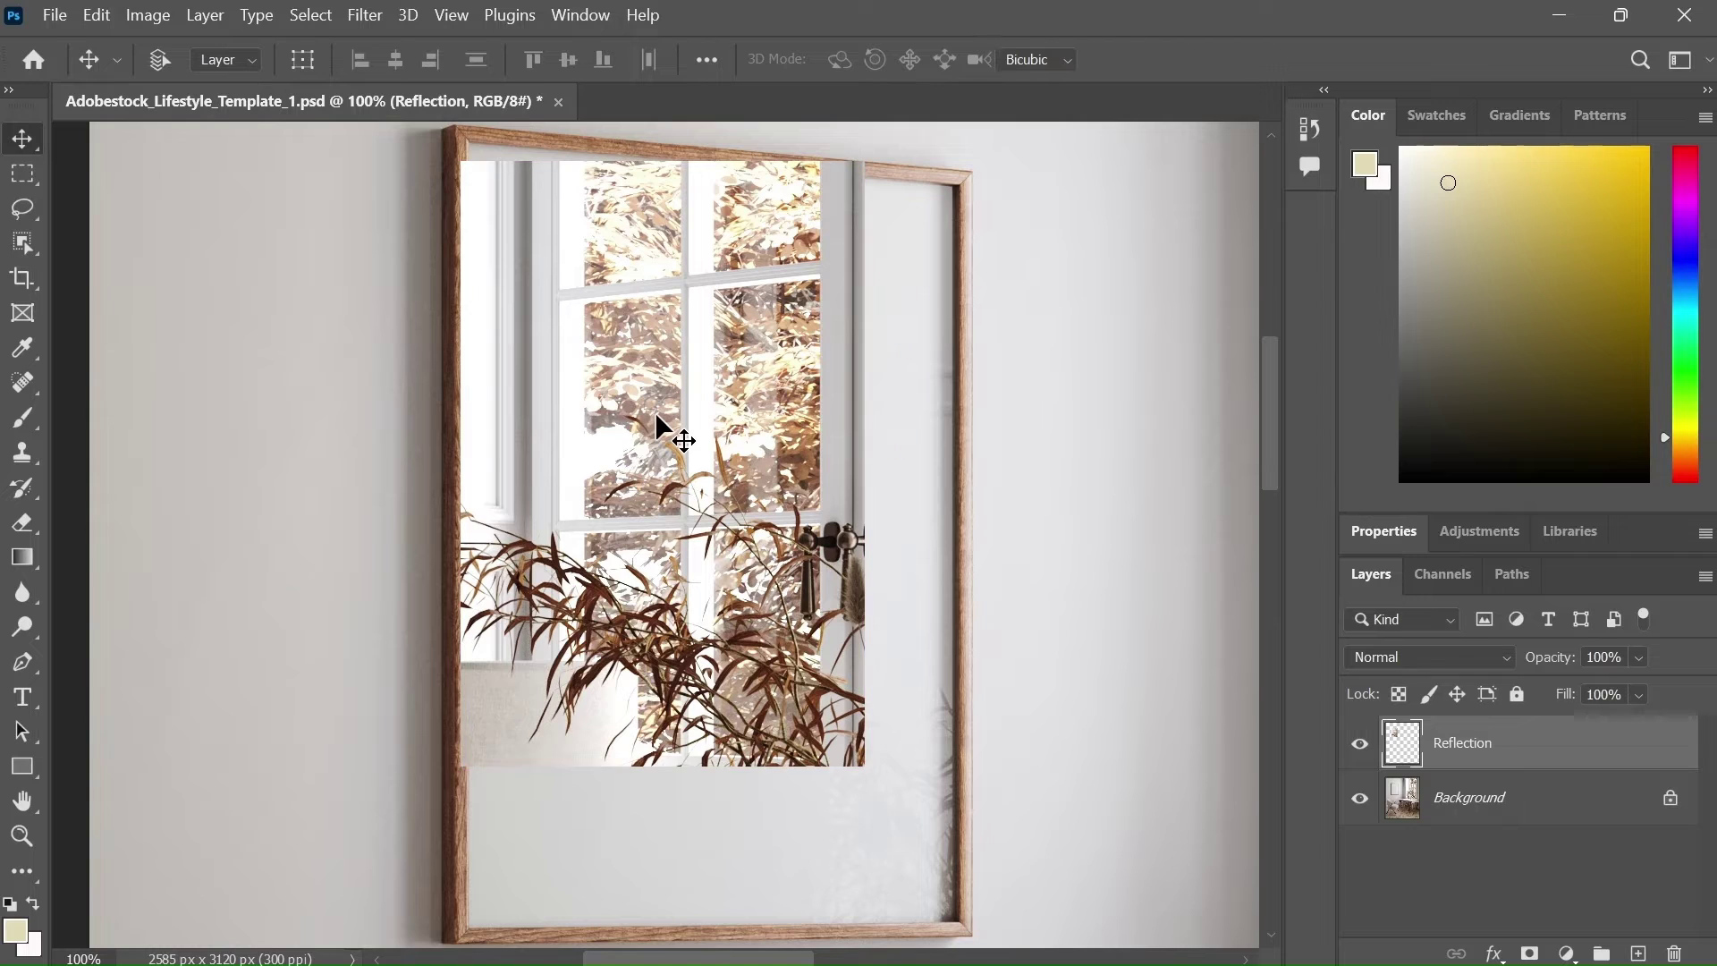
# Step: Distort the Reflection layer so each corner meets the frame opening's corners
pyautogui.hotkey('ctrl', 't')
pyautogui.rightClick(631, 273)
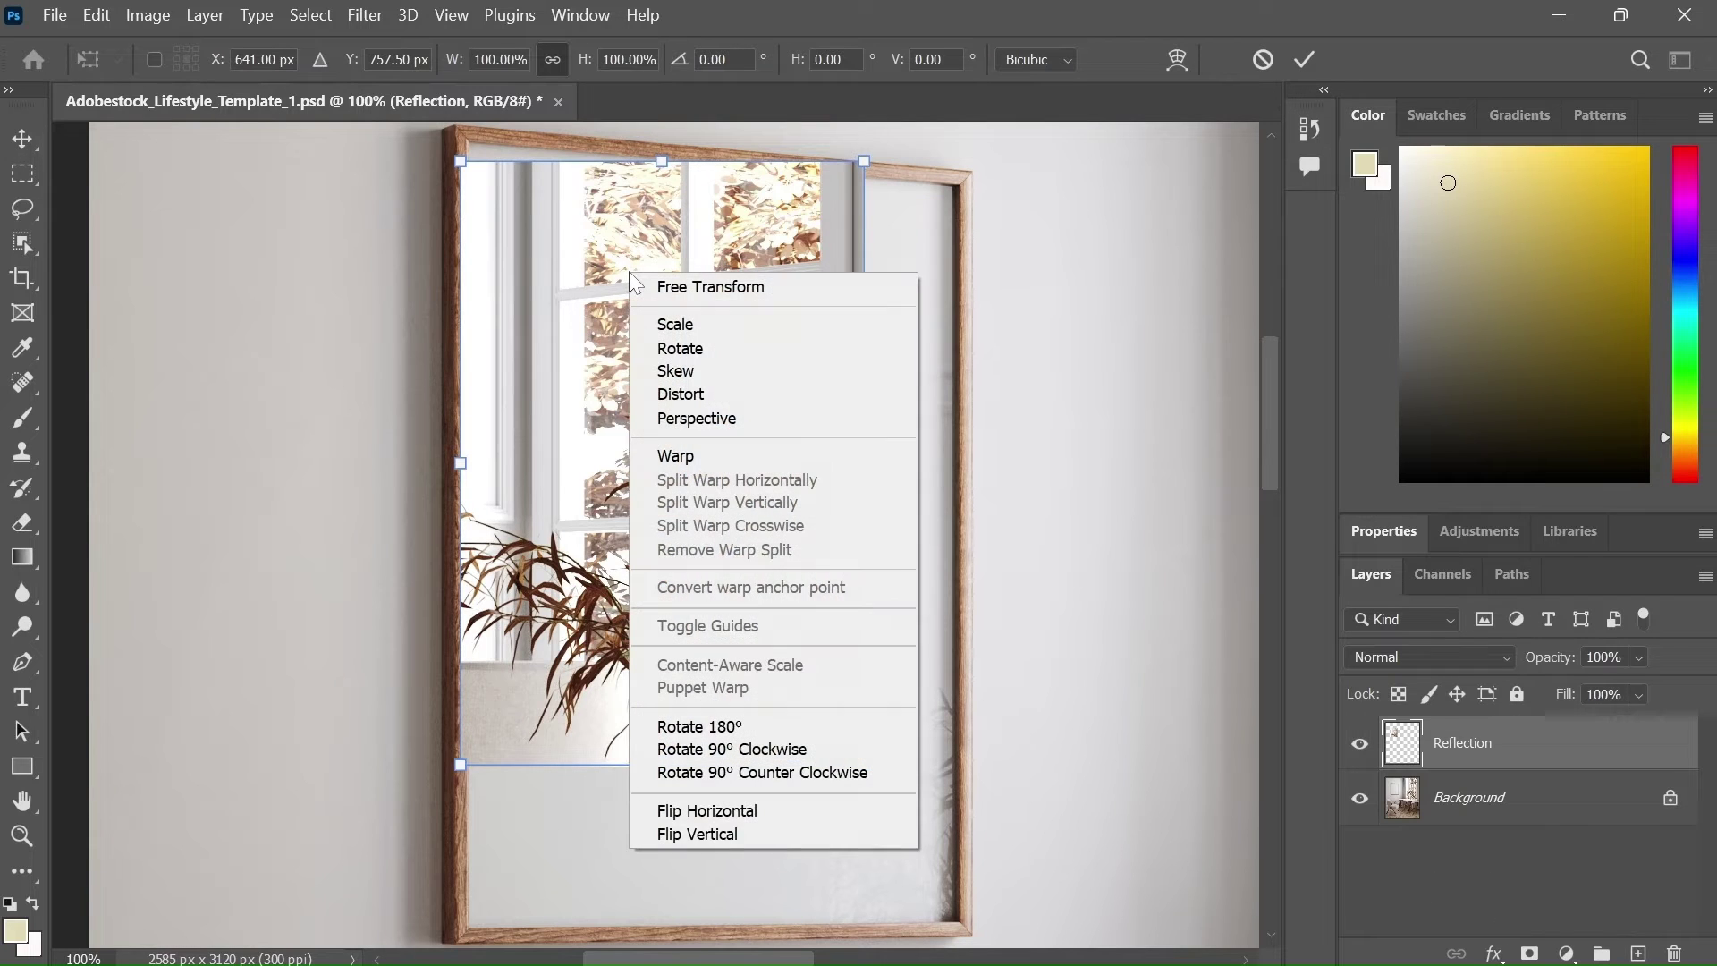
pyautogui.click(737, 395)
pyautogui.moveTo(636, 336); pyautogui.dragTo(647, 325)
pyautogui.moveTo(875, 152); pyautogui.dragTo(952, 192)
pyautogui.moveTo(875, 754); pyautogui.dragTo(956, 922)
pyautogui.moveTo(953, 190); pyautogui.dragTo(955, 187)
pyautogui.moveTo(474, 152); pyautogui.dragTo(466, 142)
pyautogui.moveTo(474, 538); pyautogui.dragTo(467, 530)
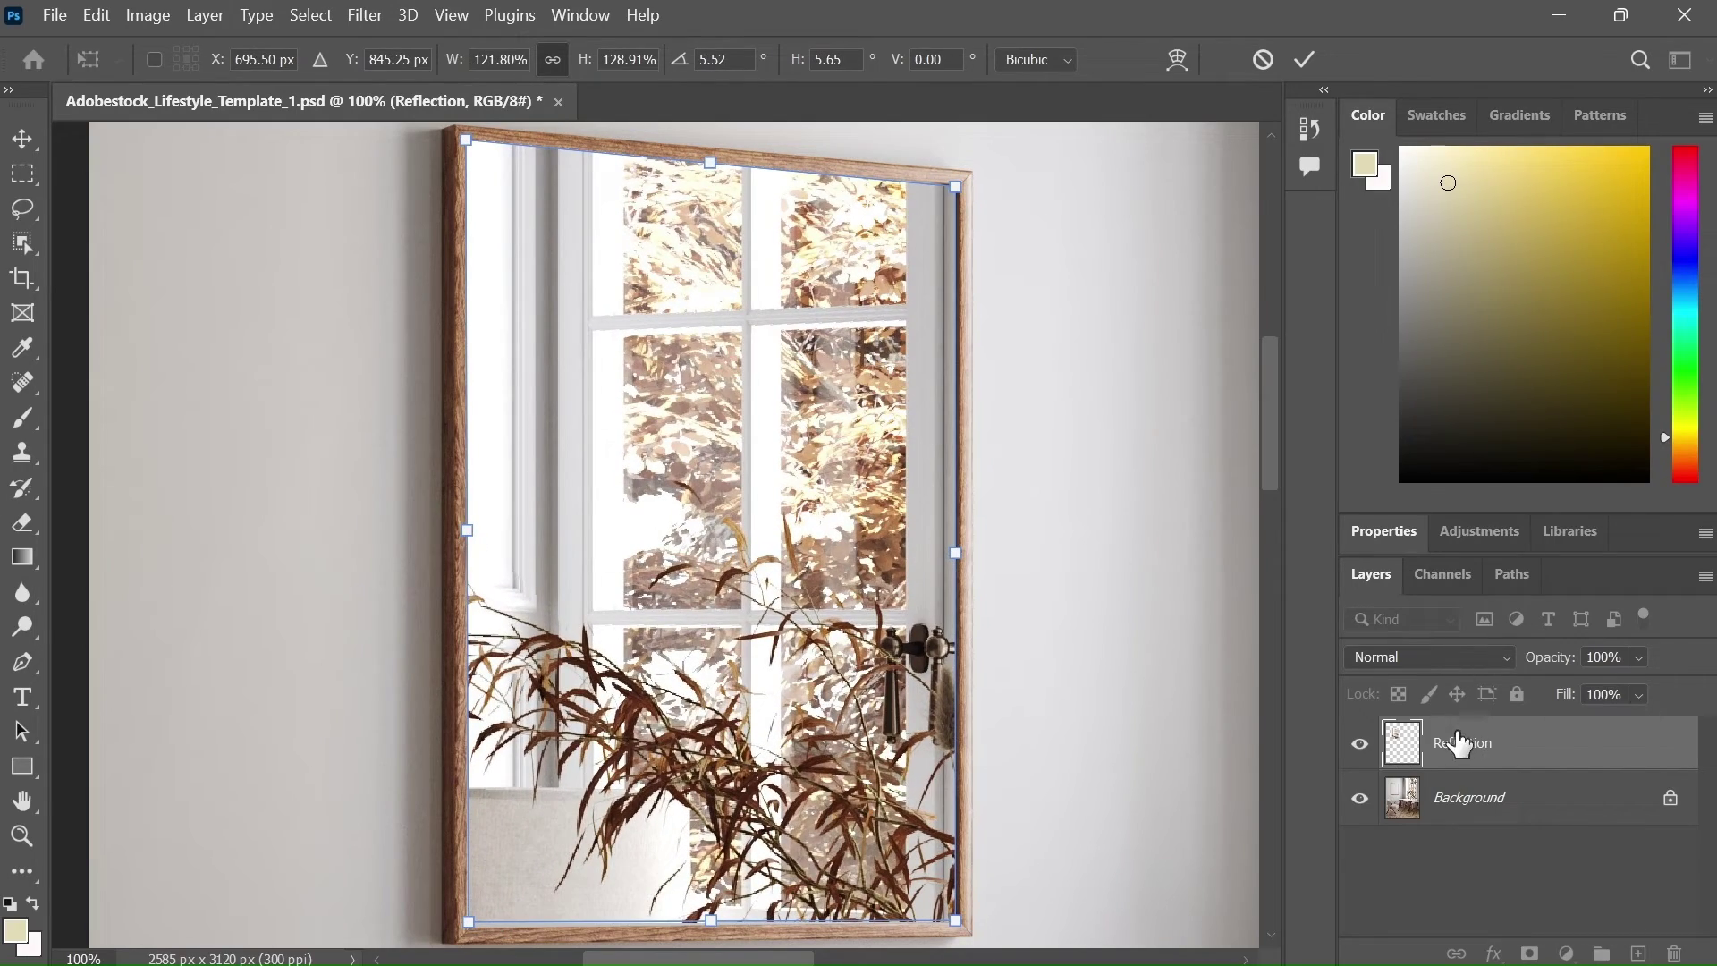
pyautogui.press('Return')
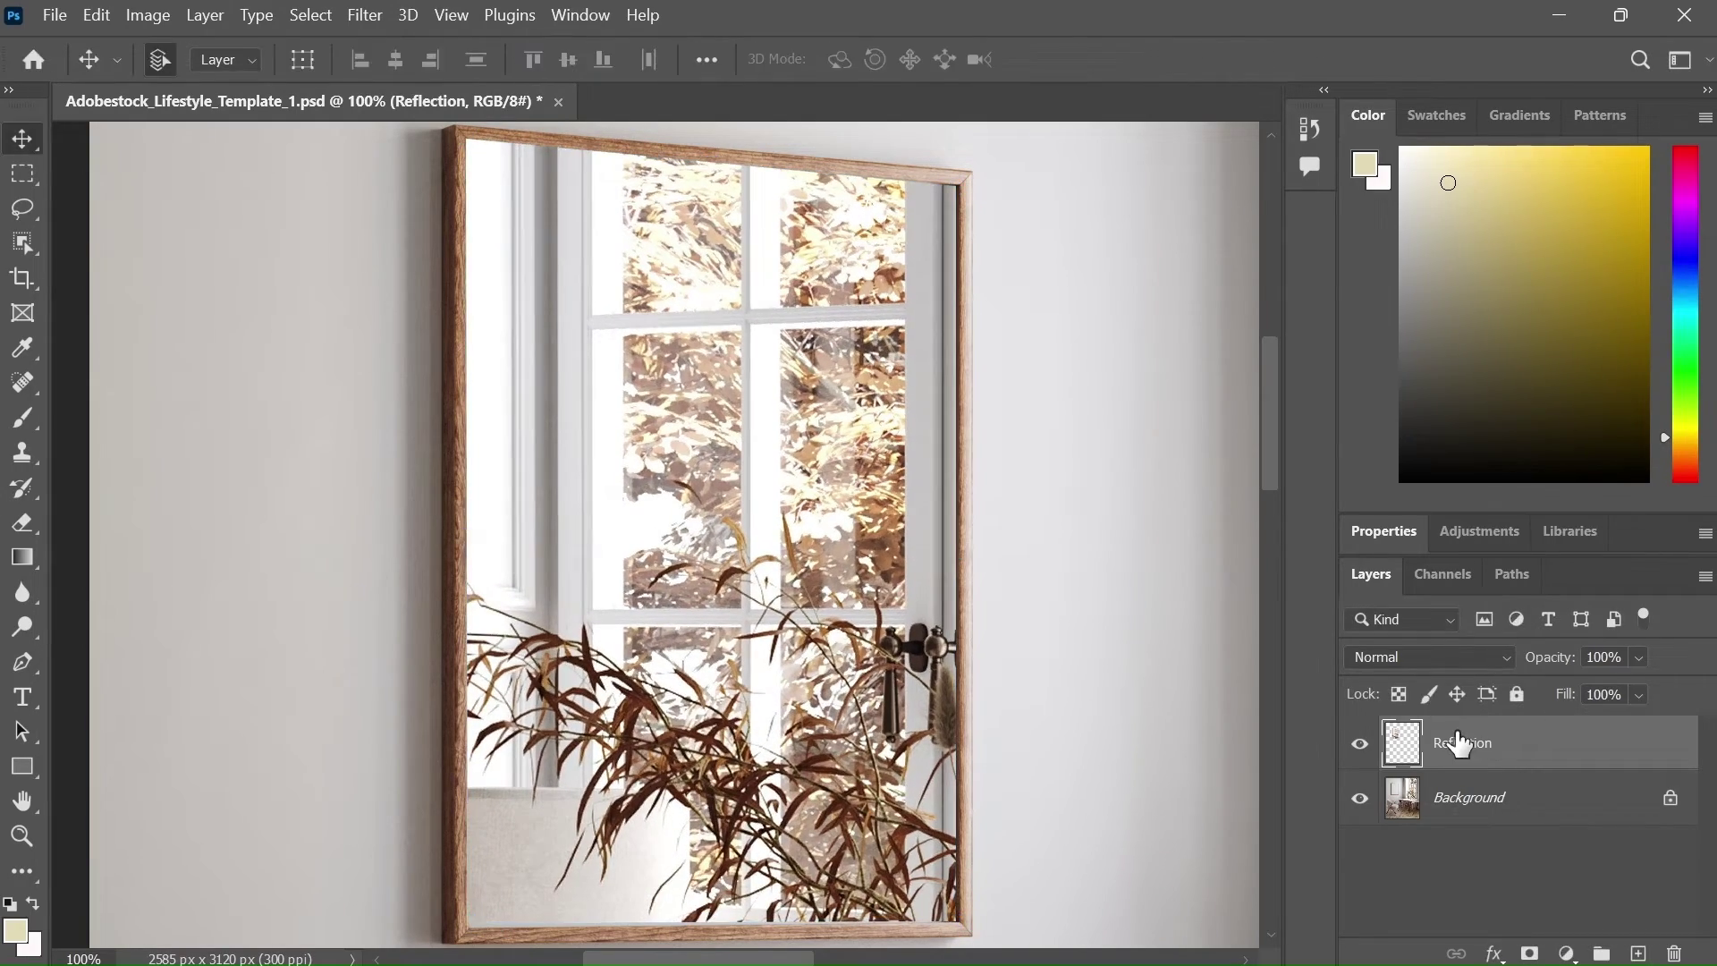
# Step: Lower the Reflection layer's brightness to -52 with Brightness/Contrast
pyautogui.click(149, 16)
pyautogui.moveTo(174, 80)
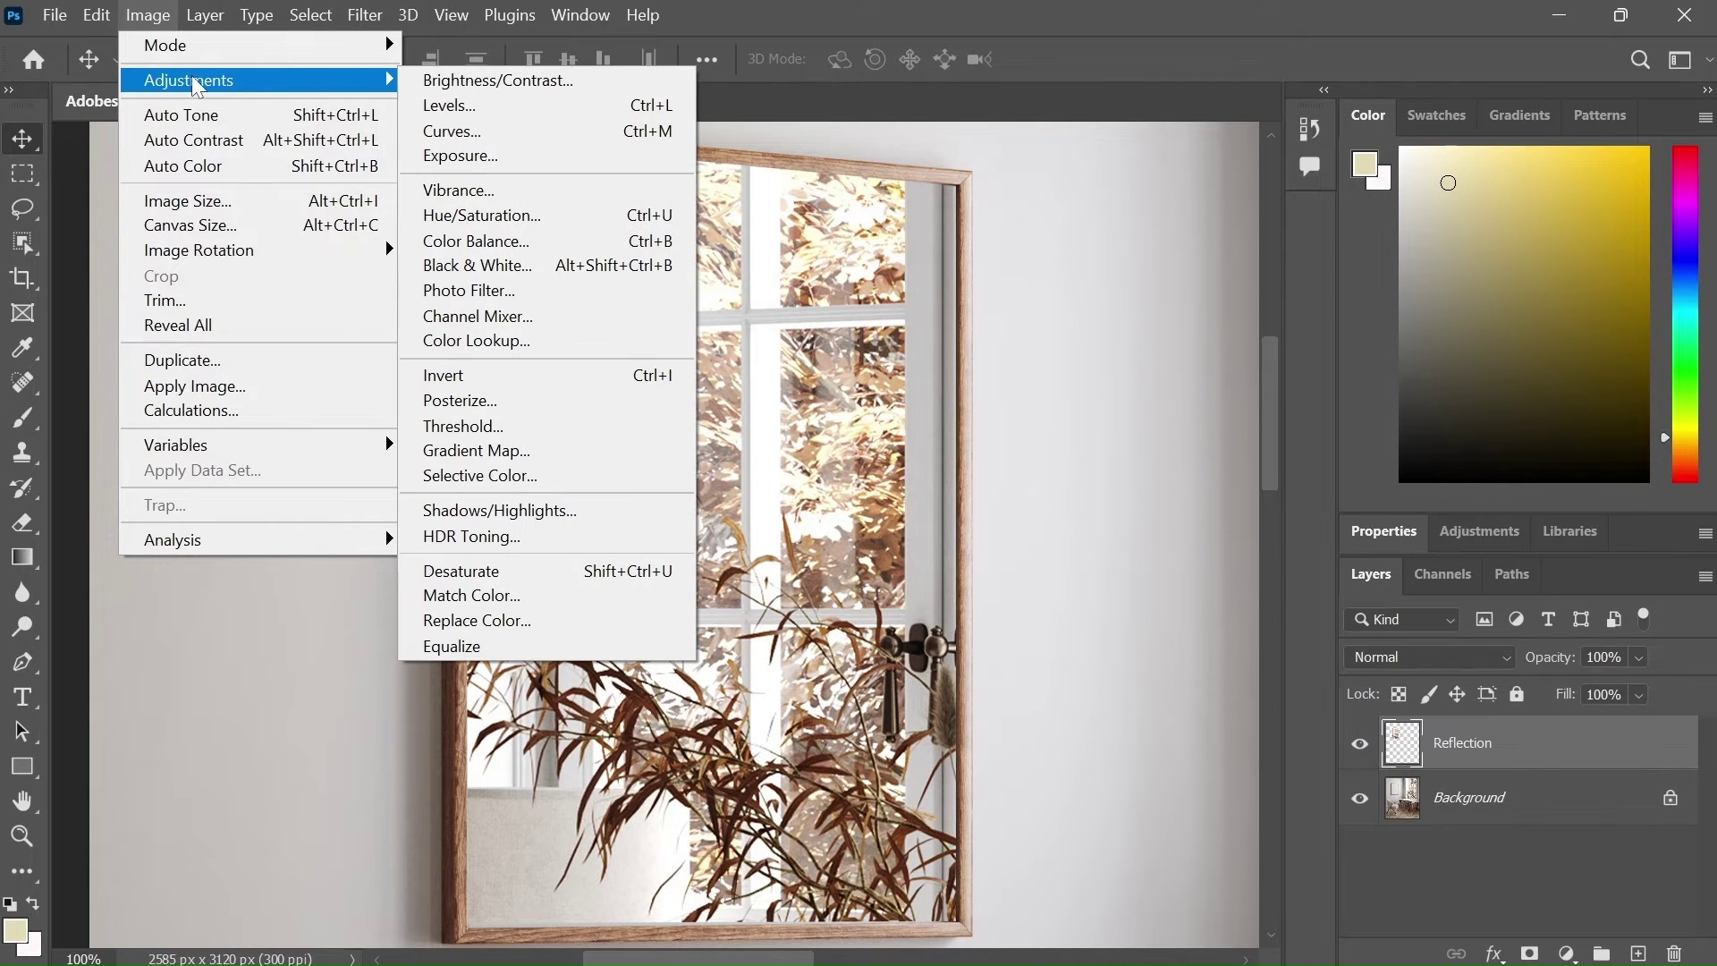
pyautogui.click(466, 82)
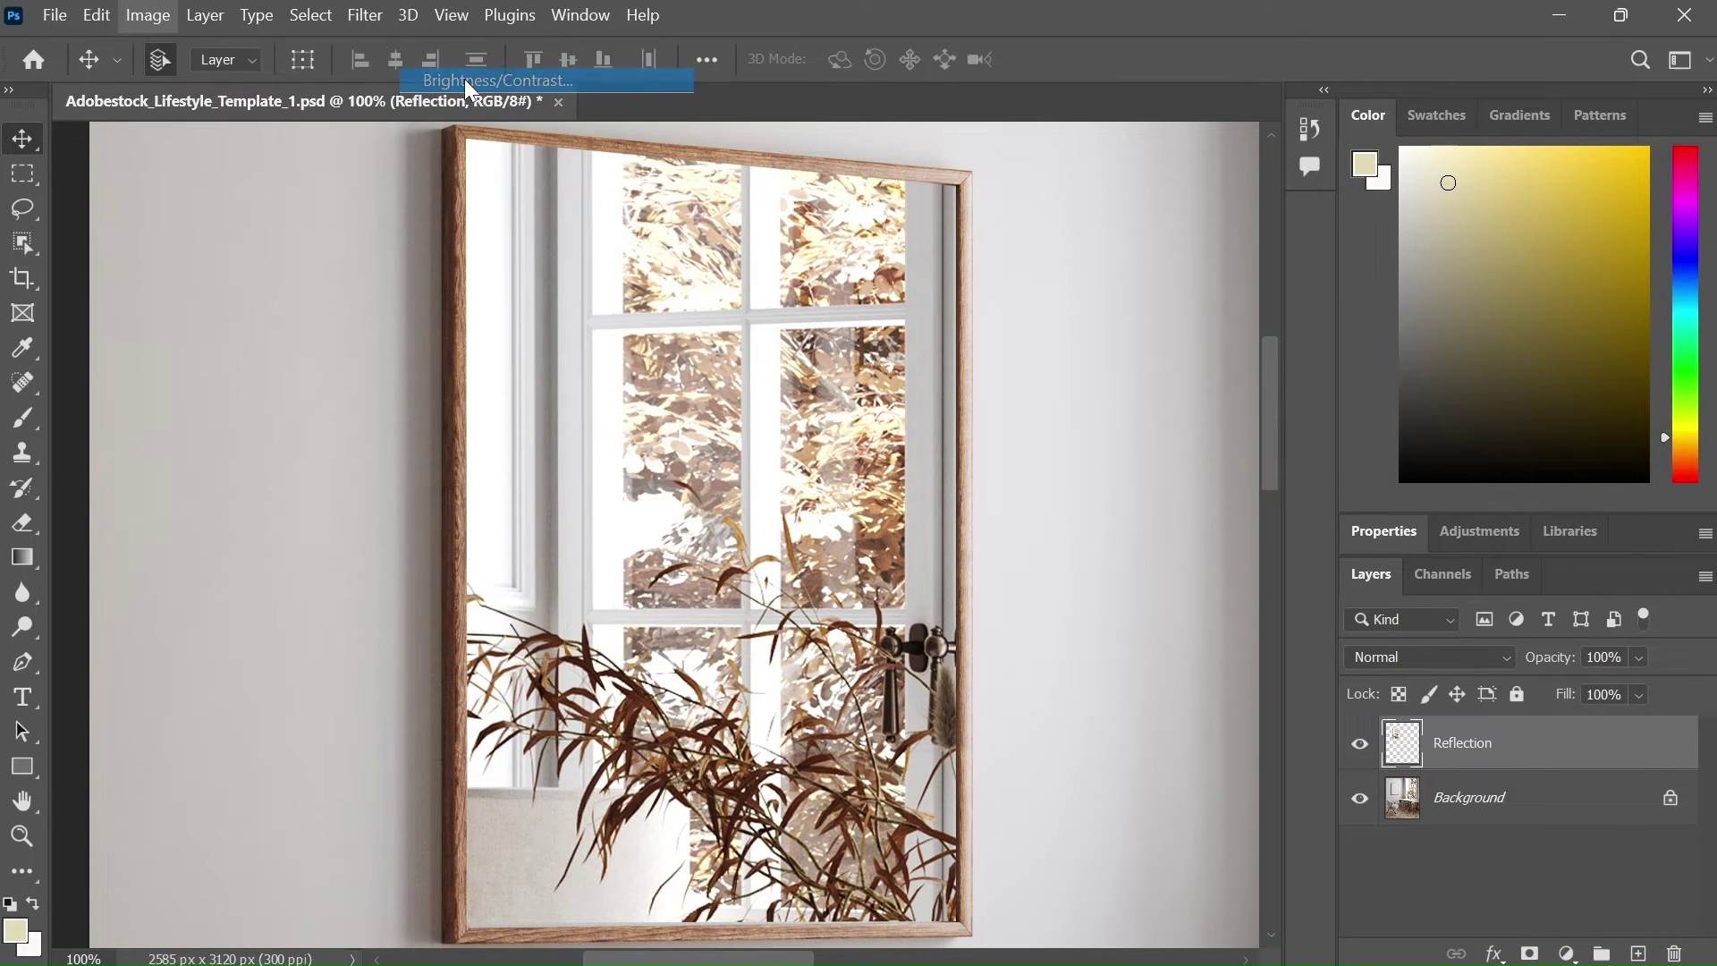
pyautogui.moveTo(1136, 325); pyautogui.dragTo(1097, 331)
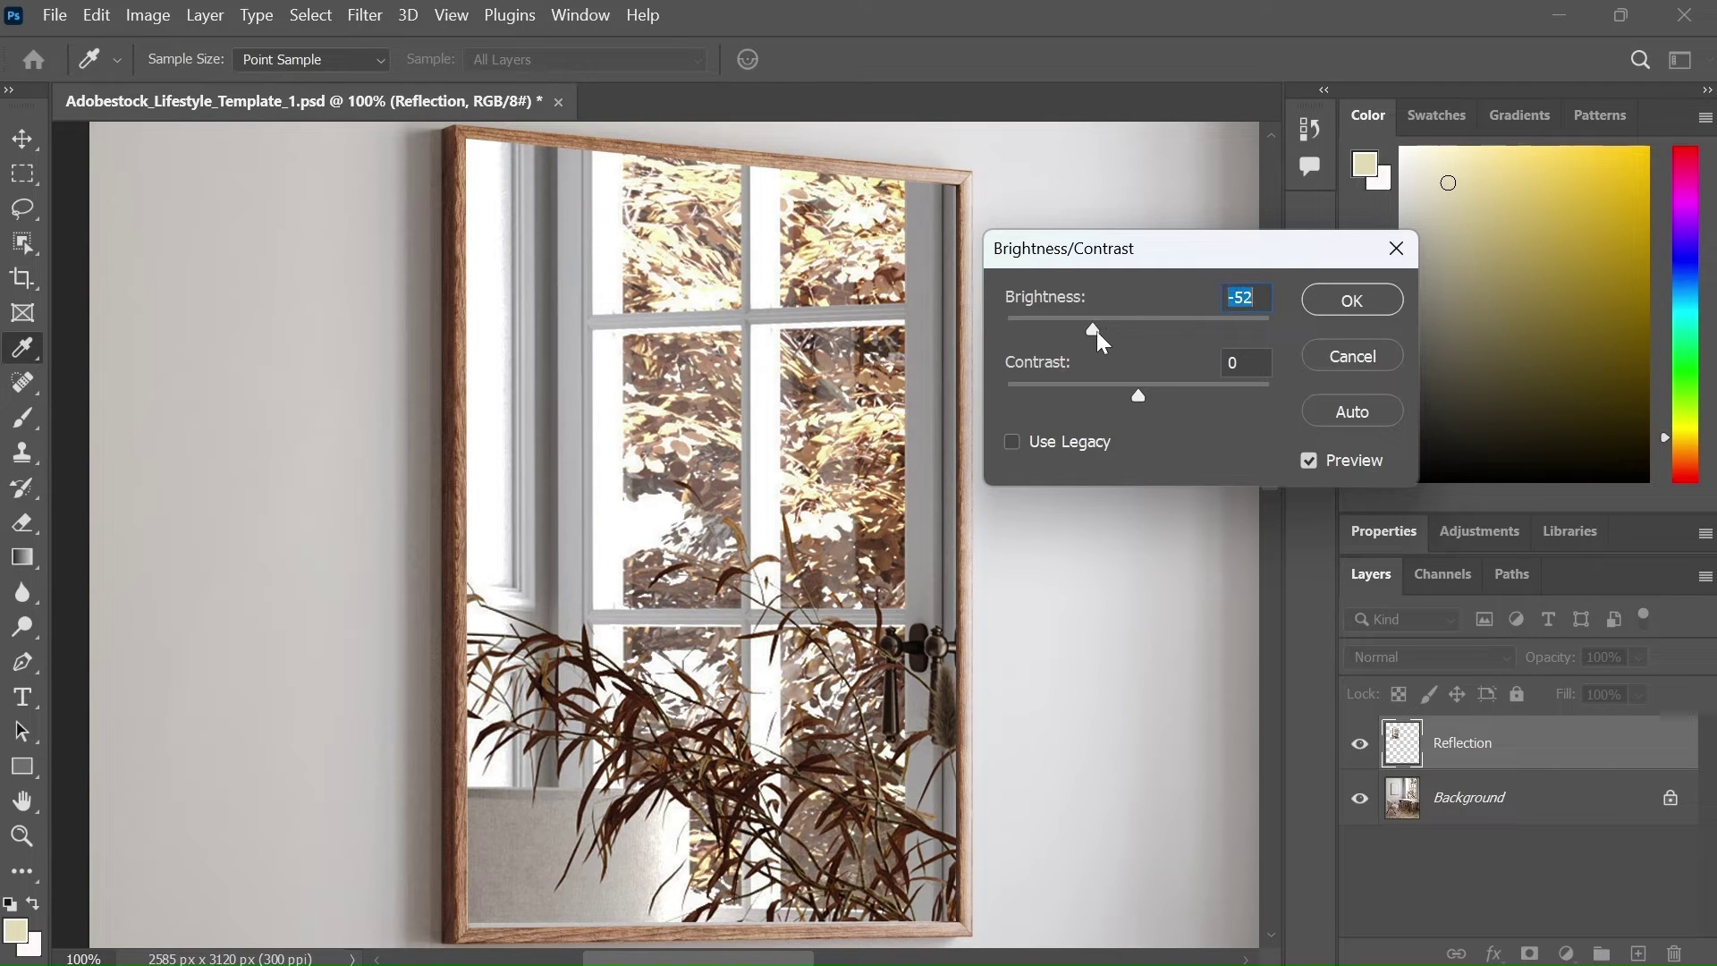
pyautogui.click(1378, 296)
pyautogui.press('v')
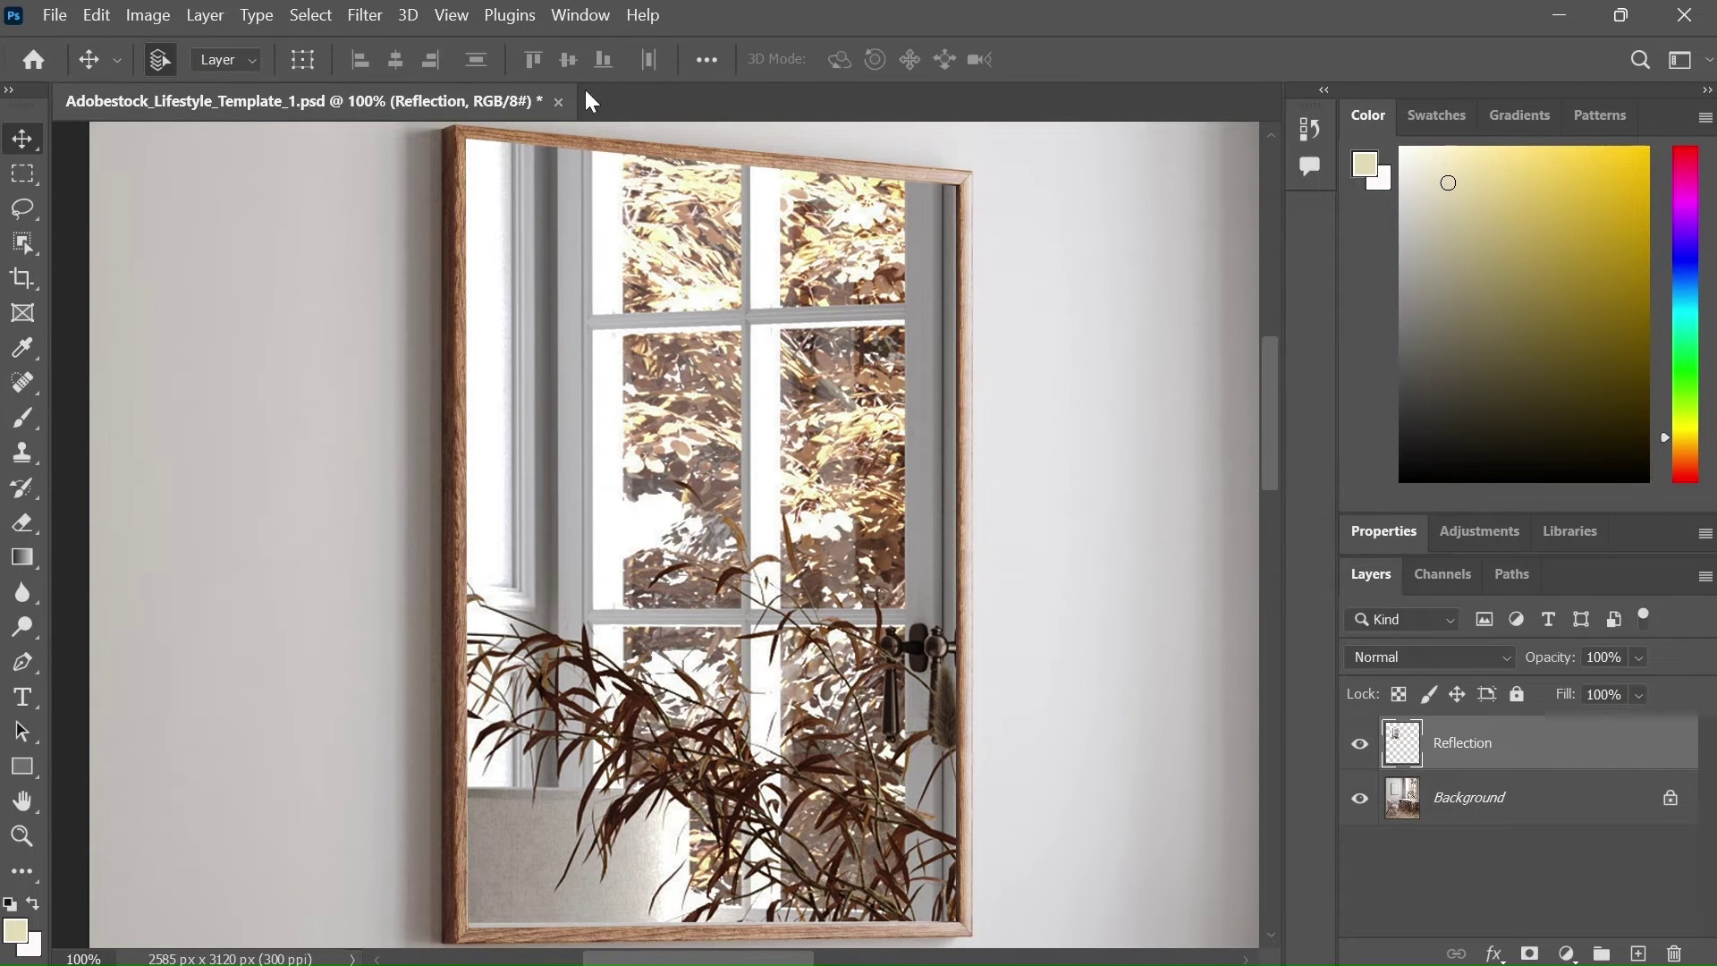
# Step: Darken the Reflection layer further with an Exposure of -0.55
pyautogui.click(150, 15)
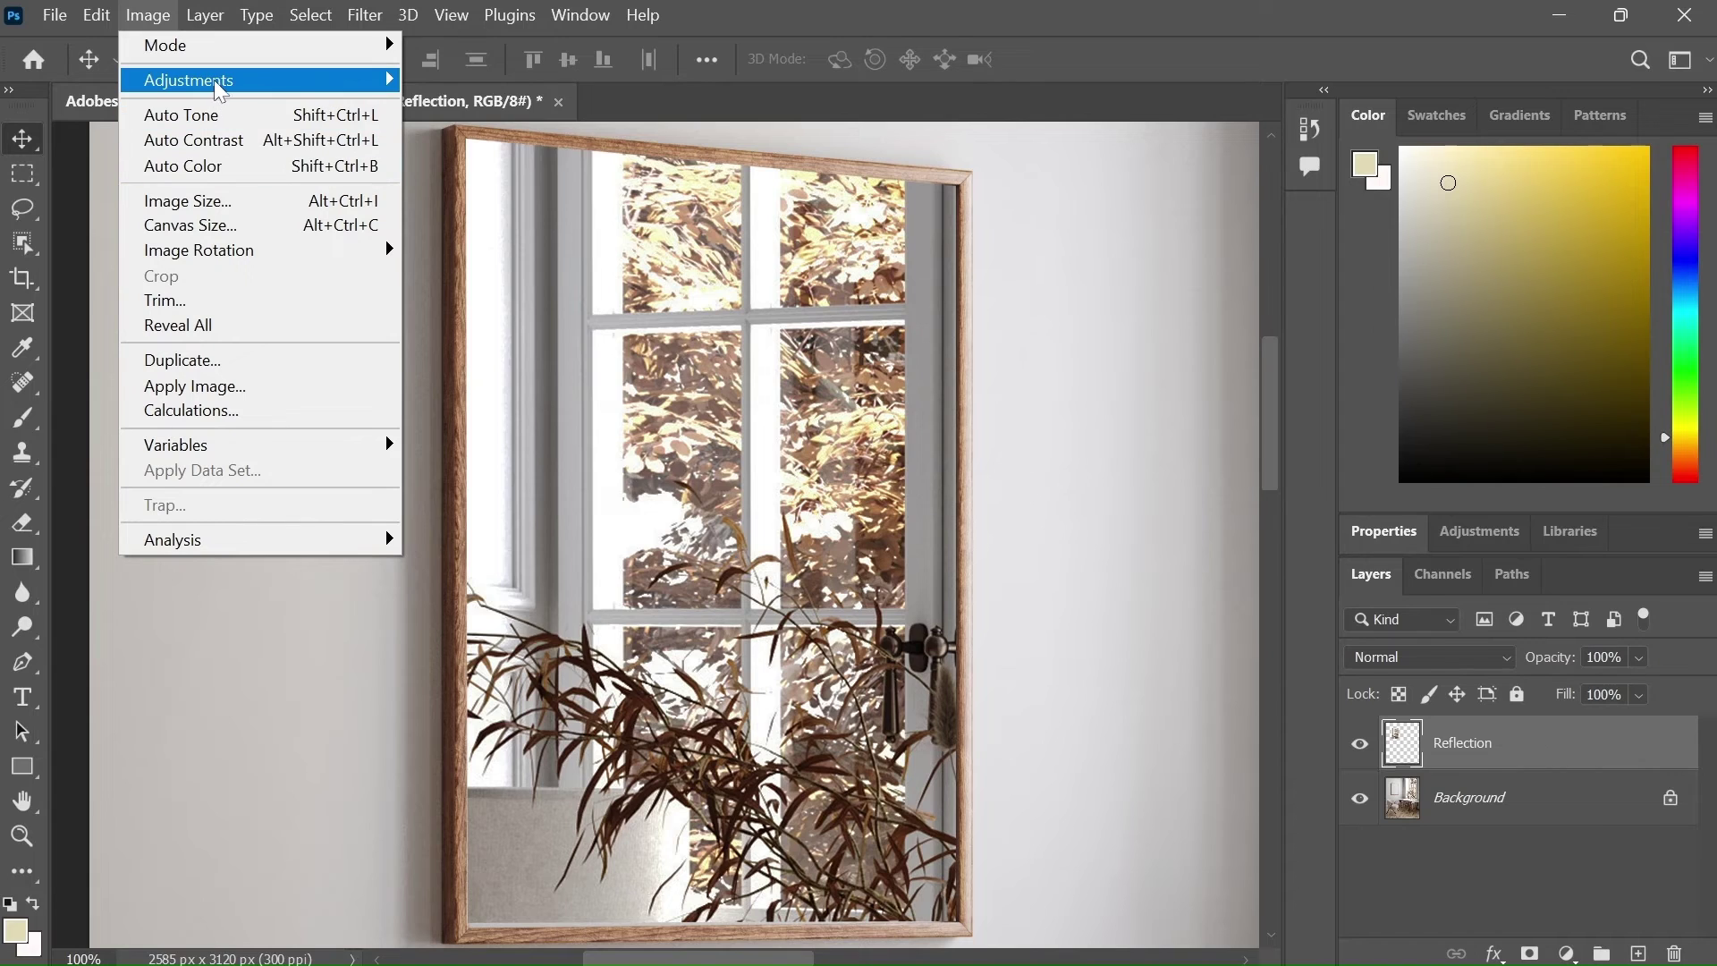
pyautogui.moveTo(219, 80)
pyautogui.click(460, 155)
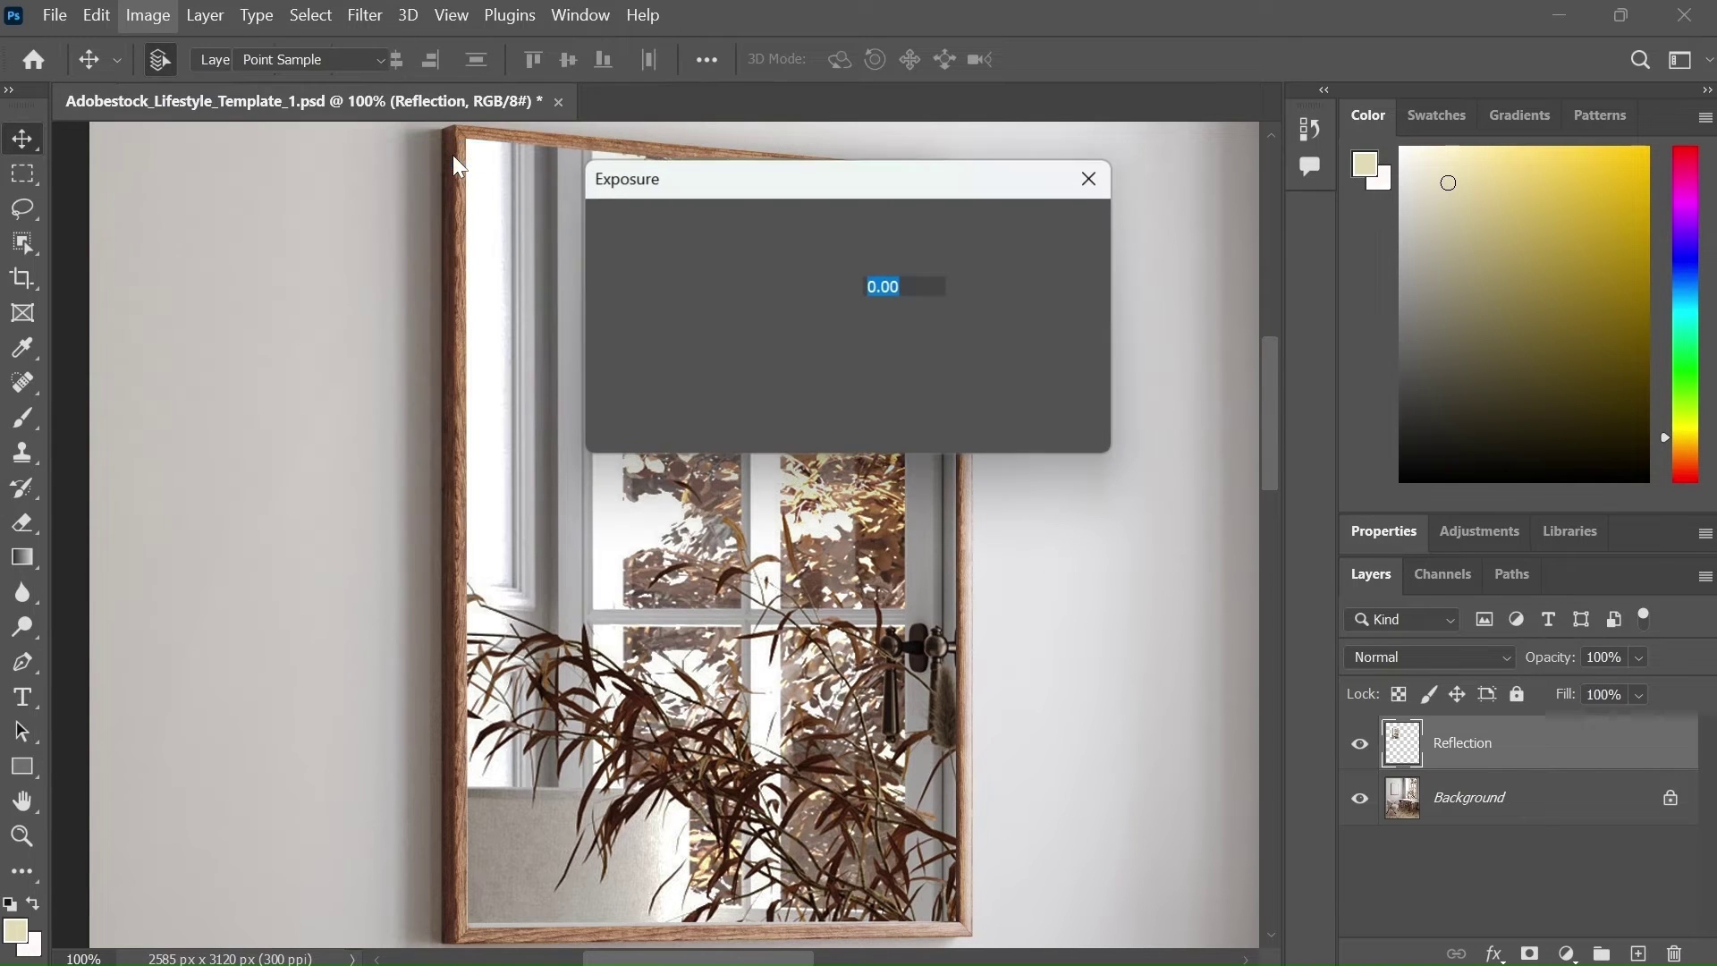
pyautogui.moveTo(773, 309); pyautogui.dragTo(765, 314)
pyautogui.hotkey('shift', 'Down')
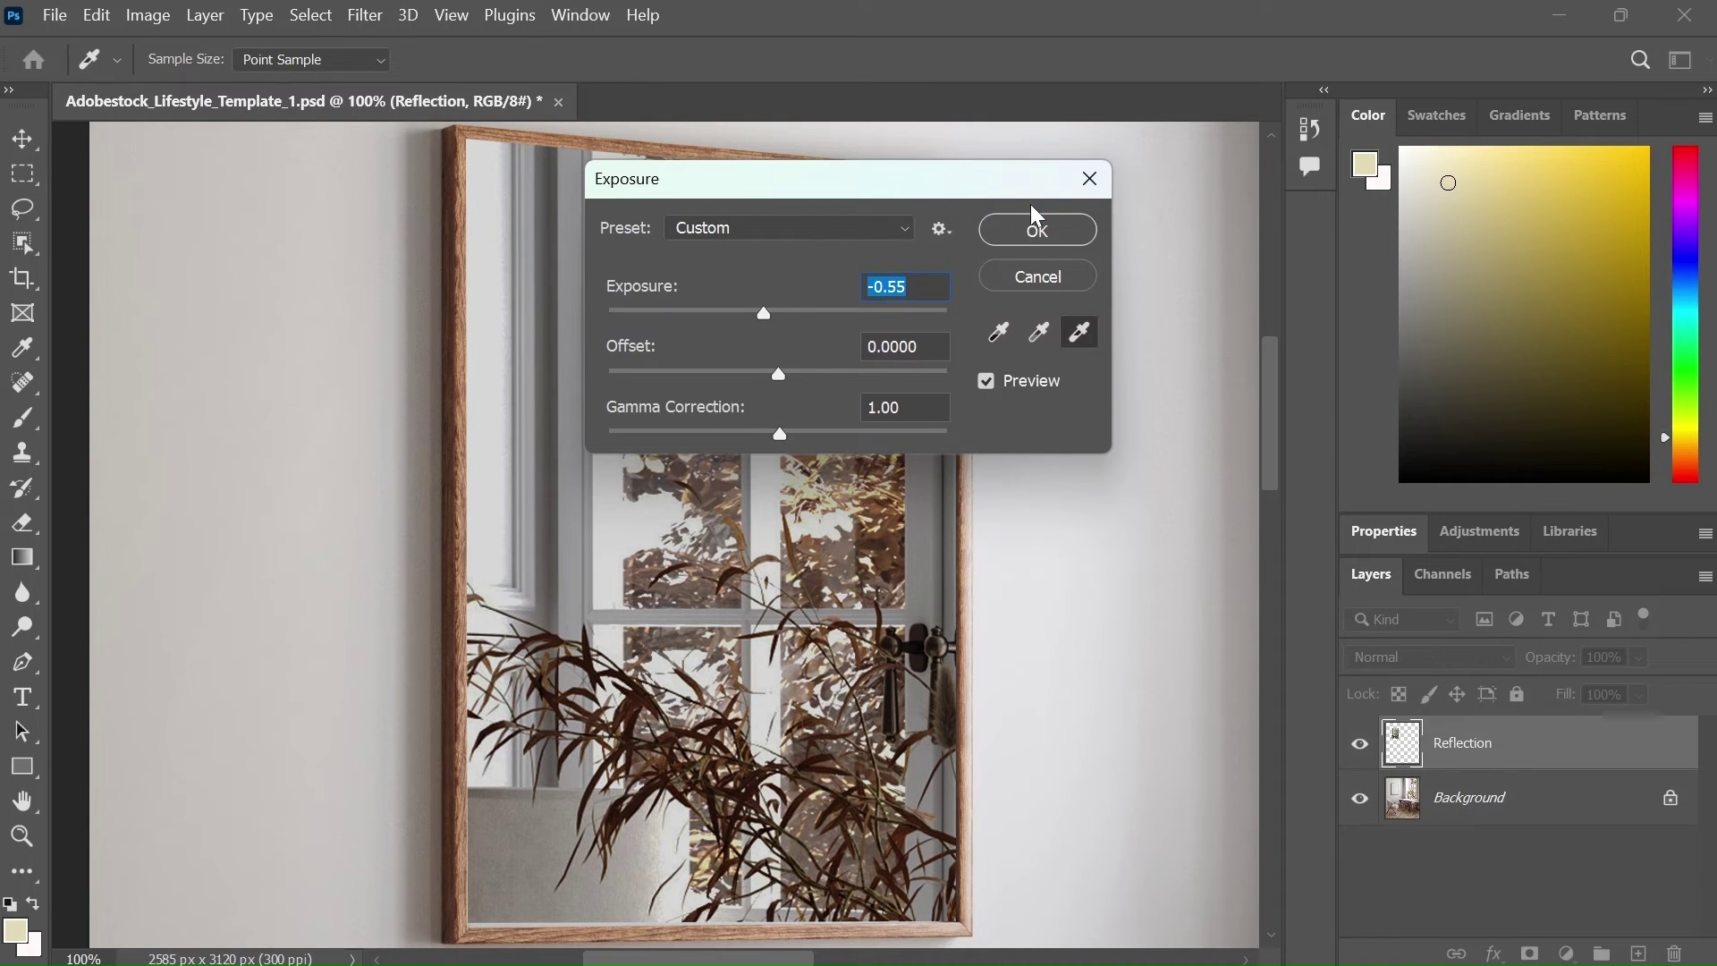
pyautogui.click(1038, 226)
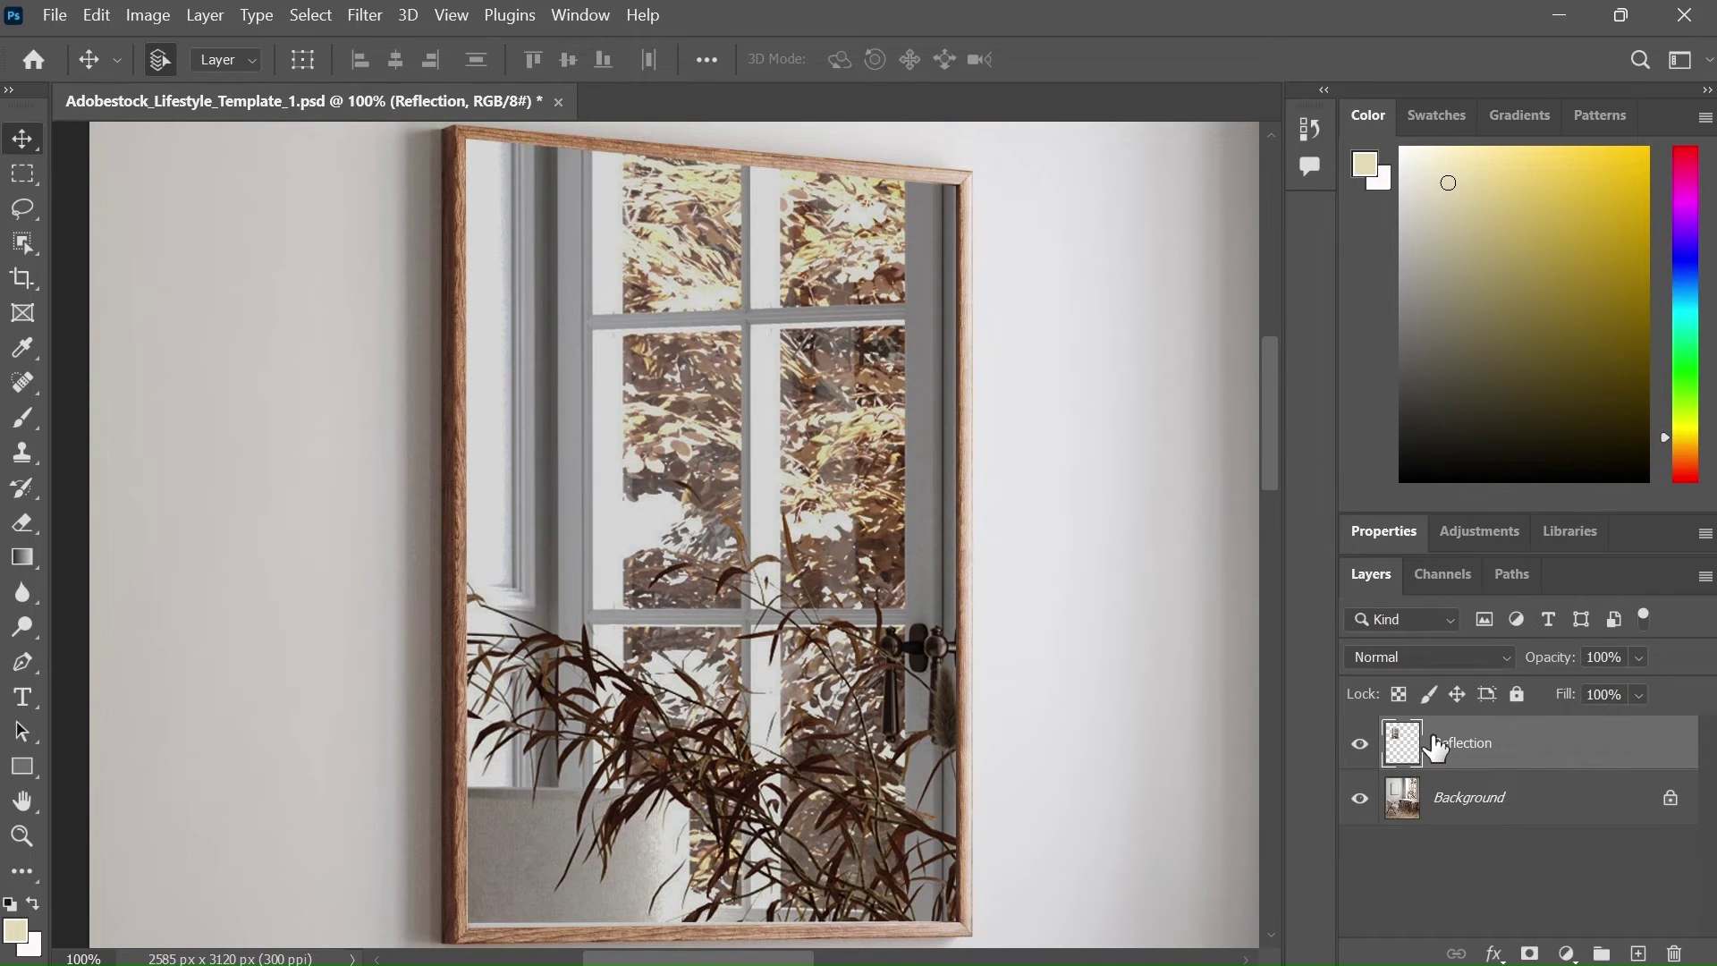
pyautogui.hotkey('ctrl', '-')
pyautogui.hotkey('ctrl', '-')
pyautogui.hotkey('ctrl', '-')
# Step: Set the Reflection layer to Screen blending at 60% opacity
pyautogui.press('8')
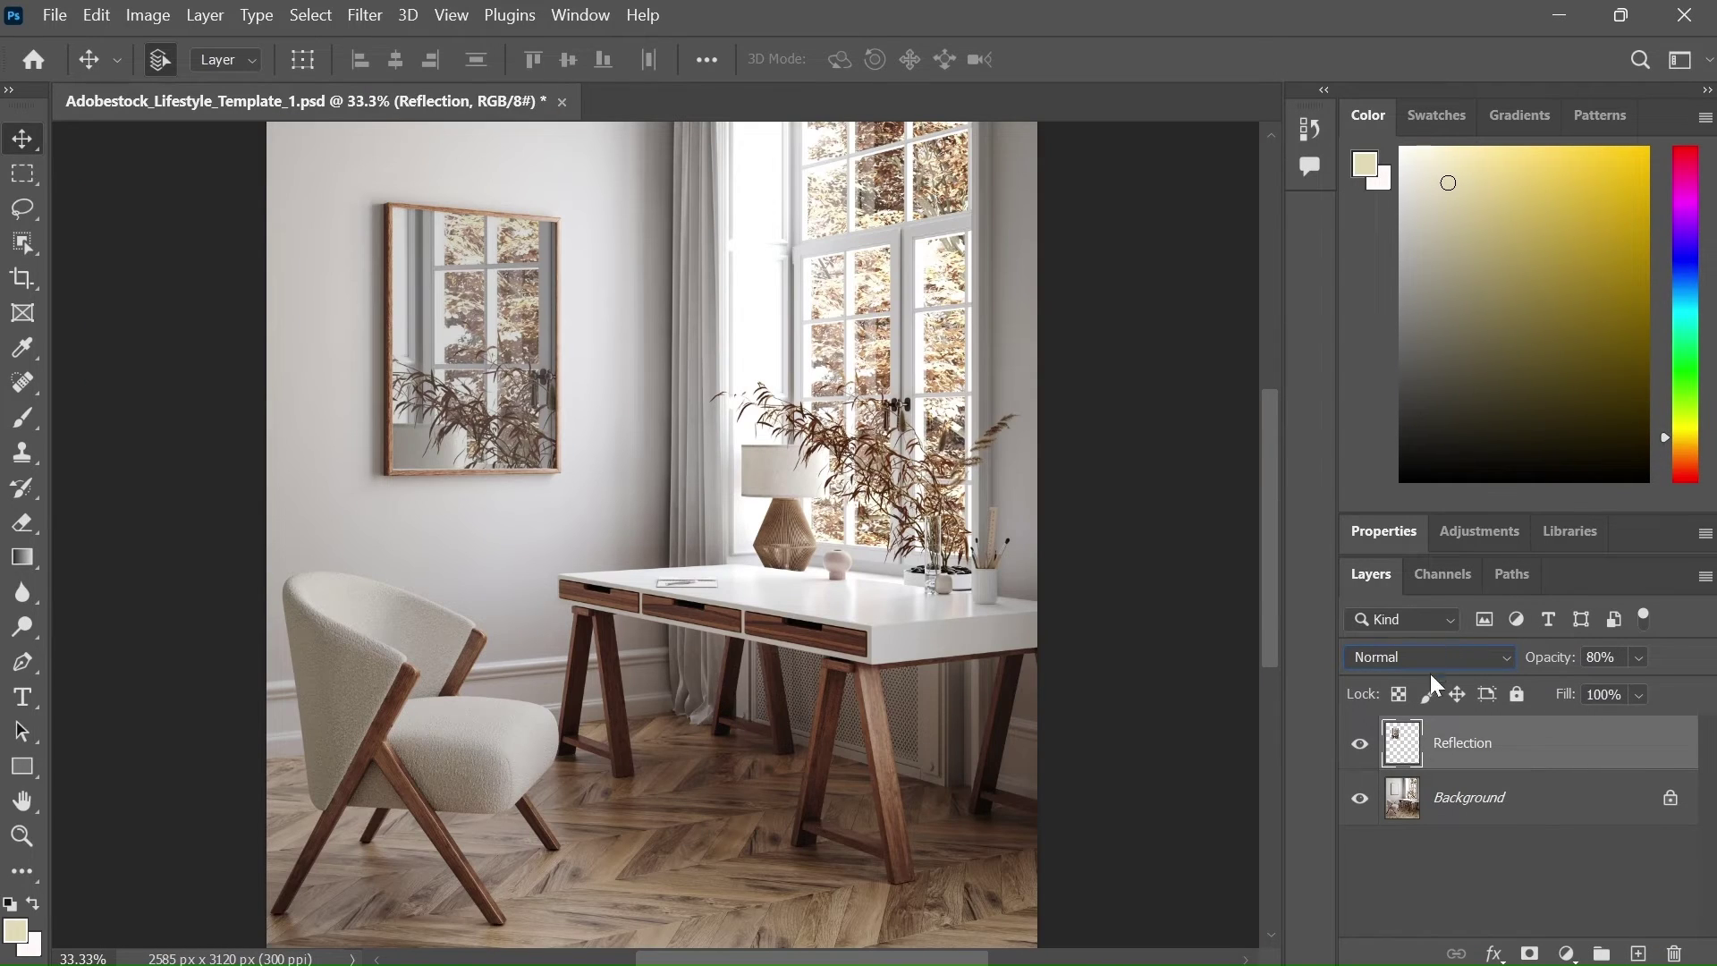
pyautogui.click(1465, 656)
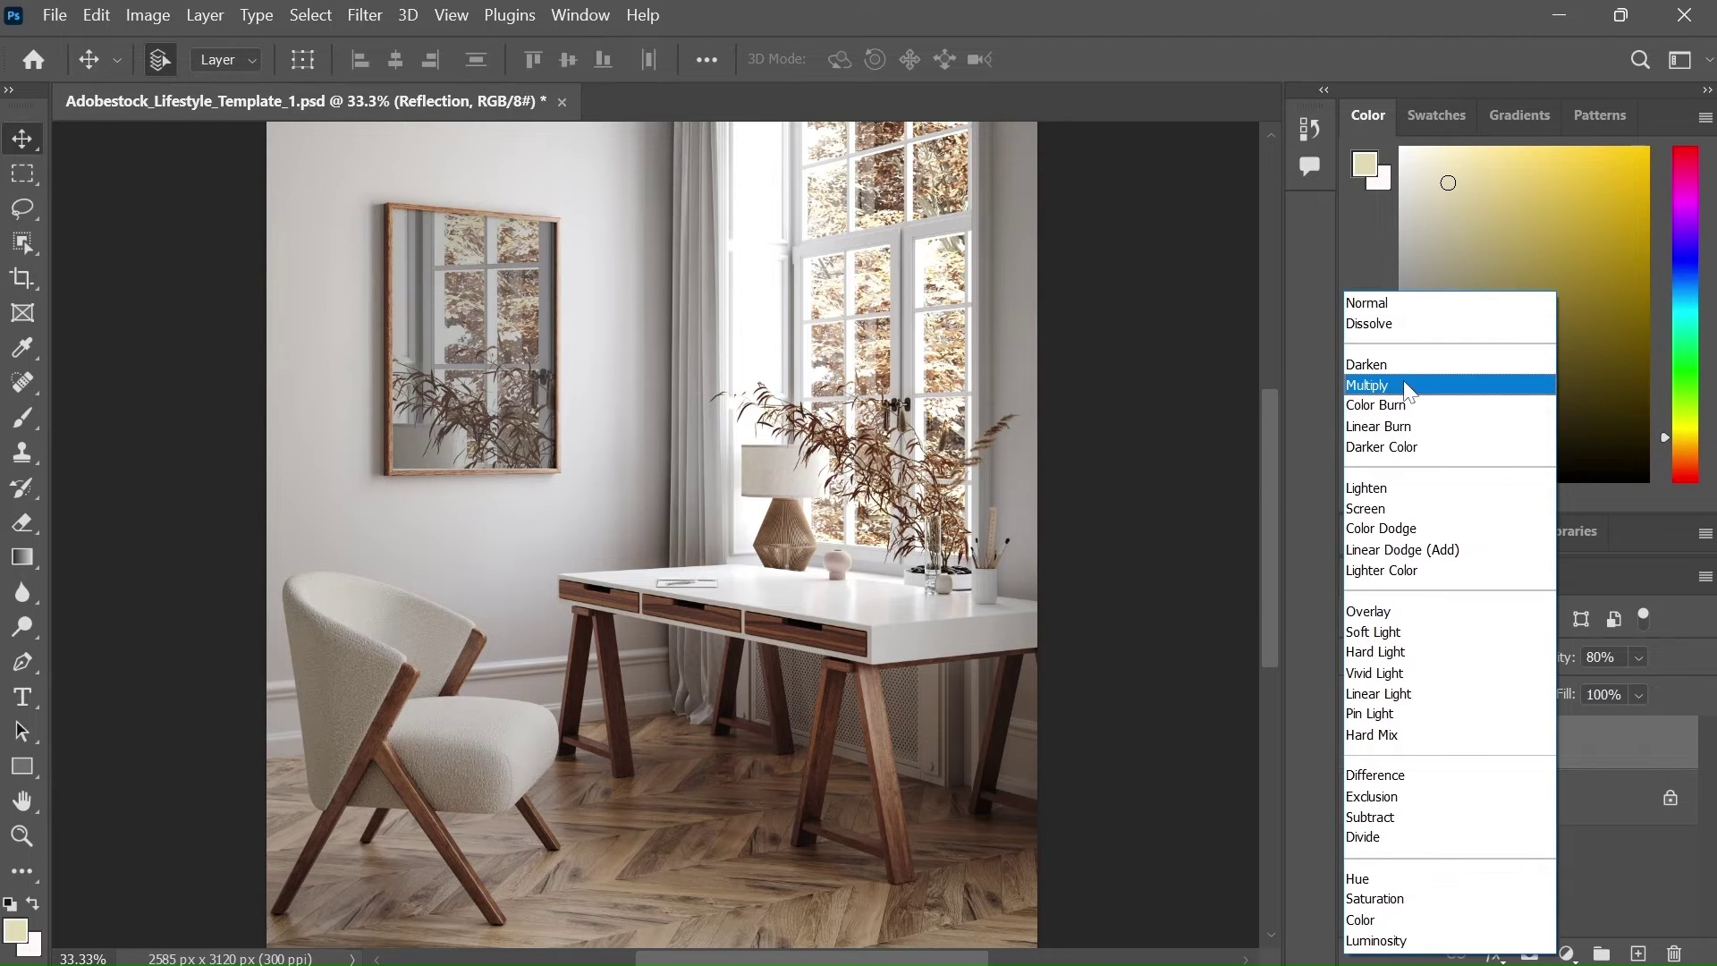
pyautogui.click(1389, 508)
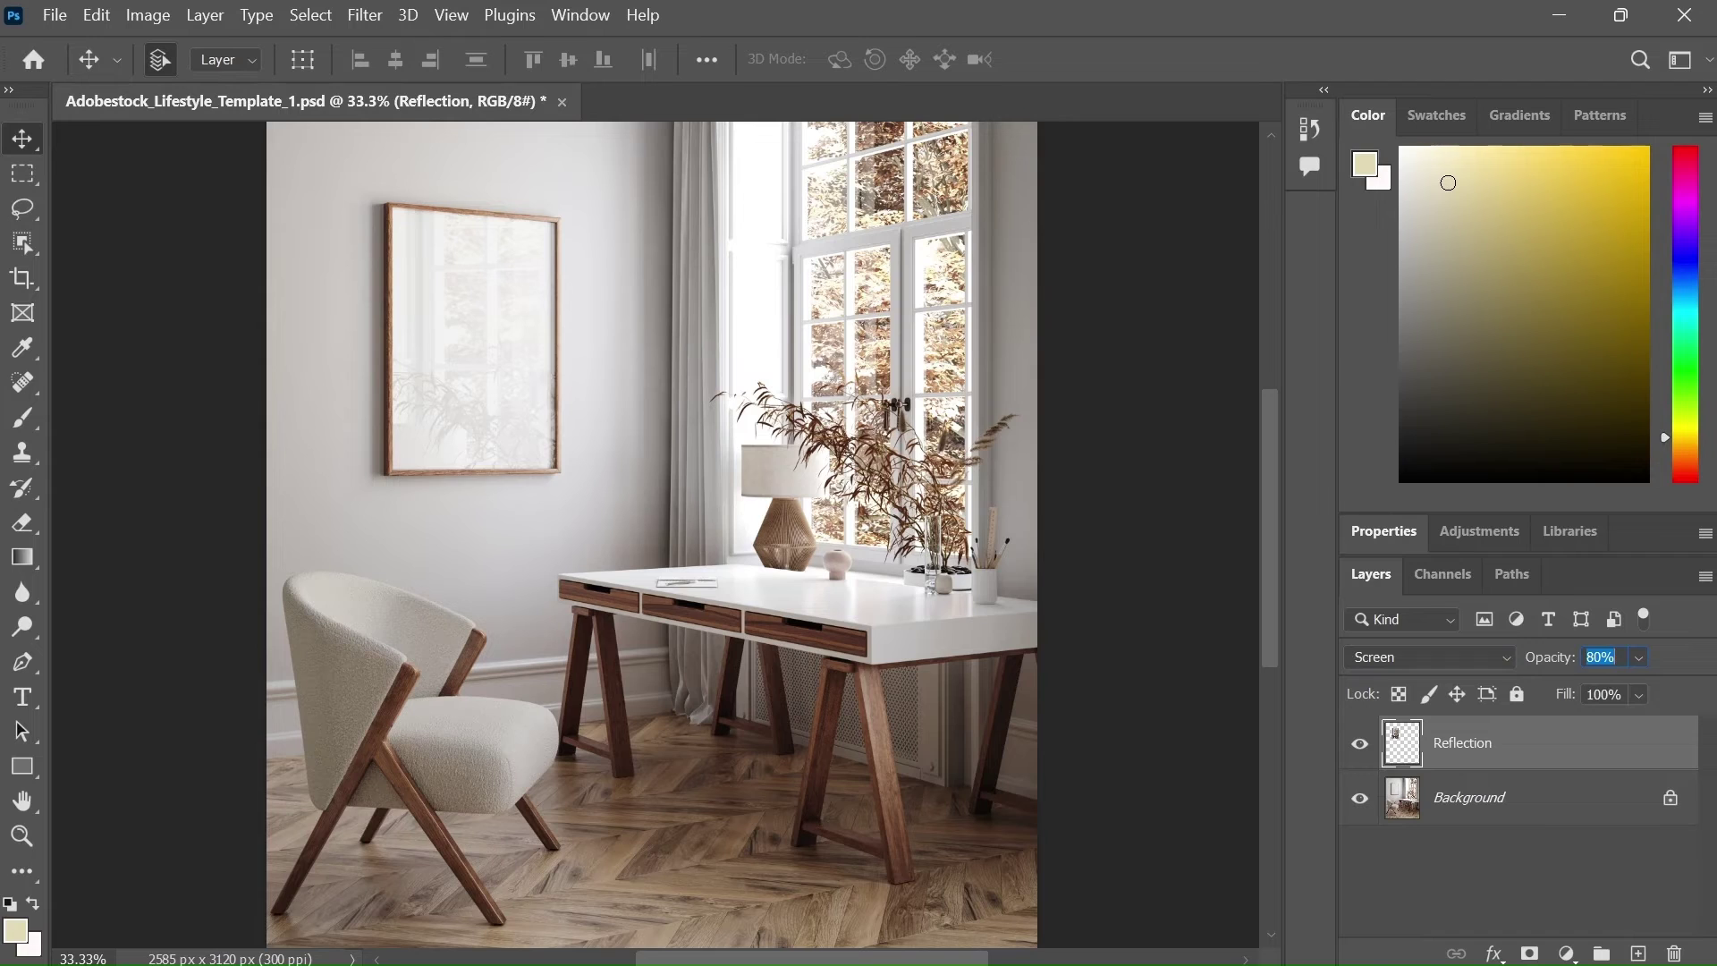
pyautogui.write('60')
pyautogui.click(873, 702)
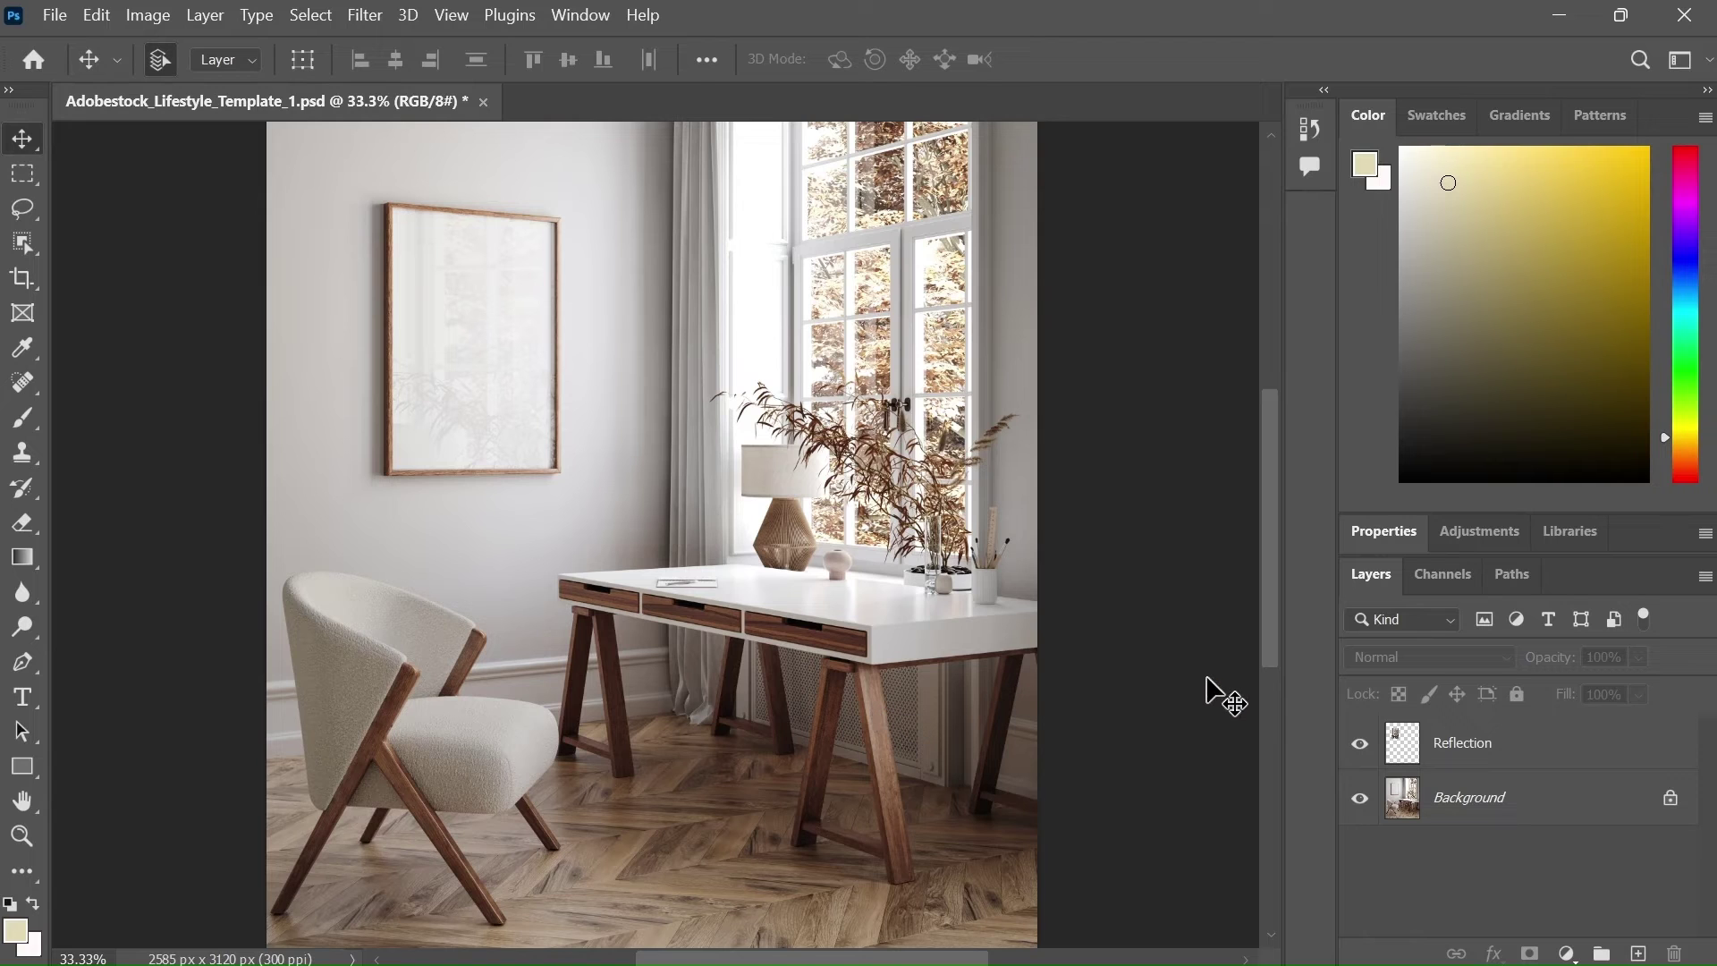
pyautogui.hotkey('alt', '.')
# Step: Reduce the Reflection layer's brightness further with Brightness/Contrast
pyautogui.click(148, 15)
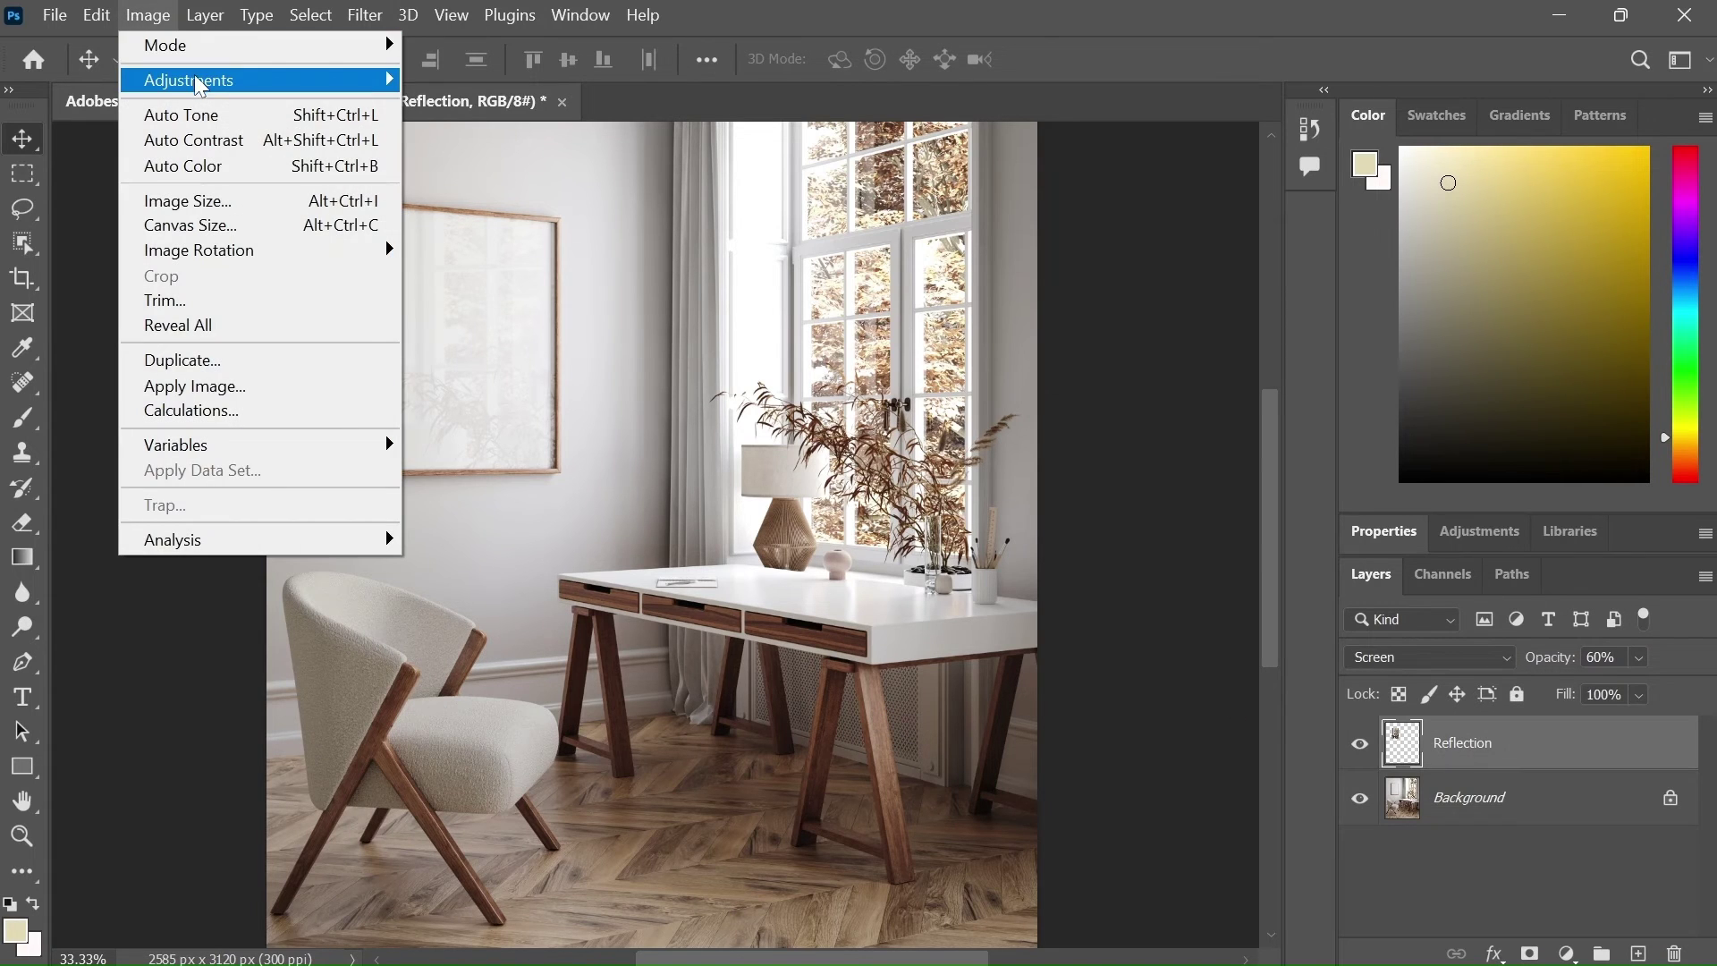
pyautogui.moveTo(198, 81)
pyautogui.click(493, 80)
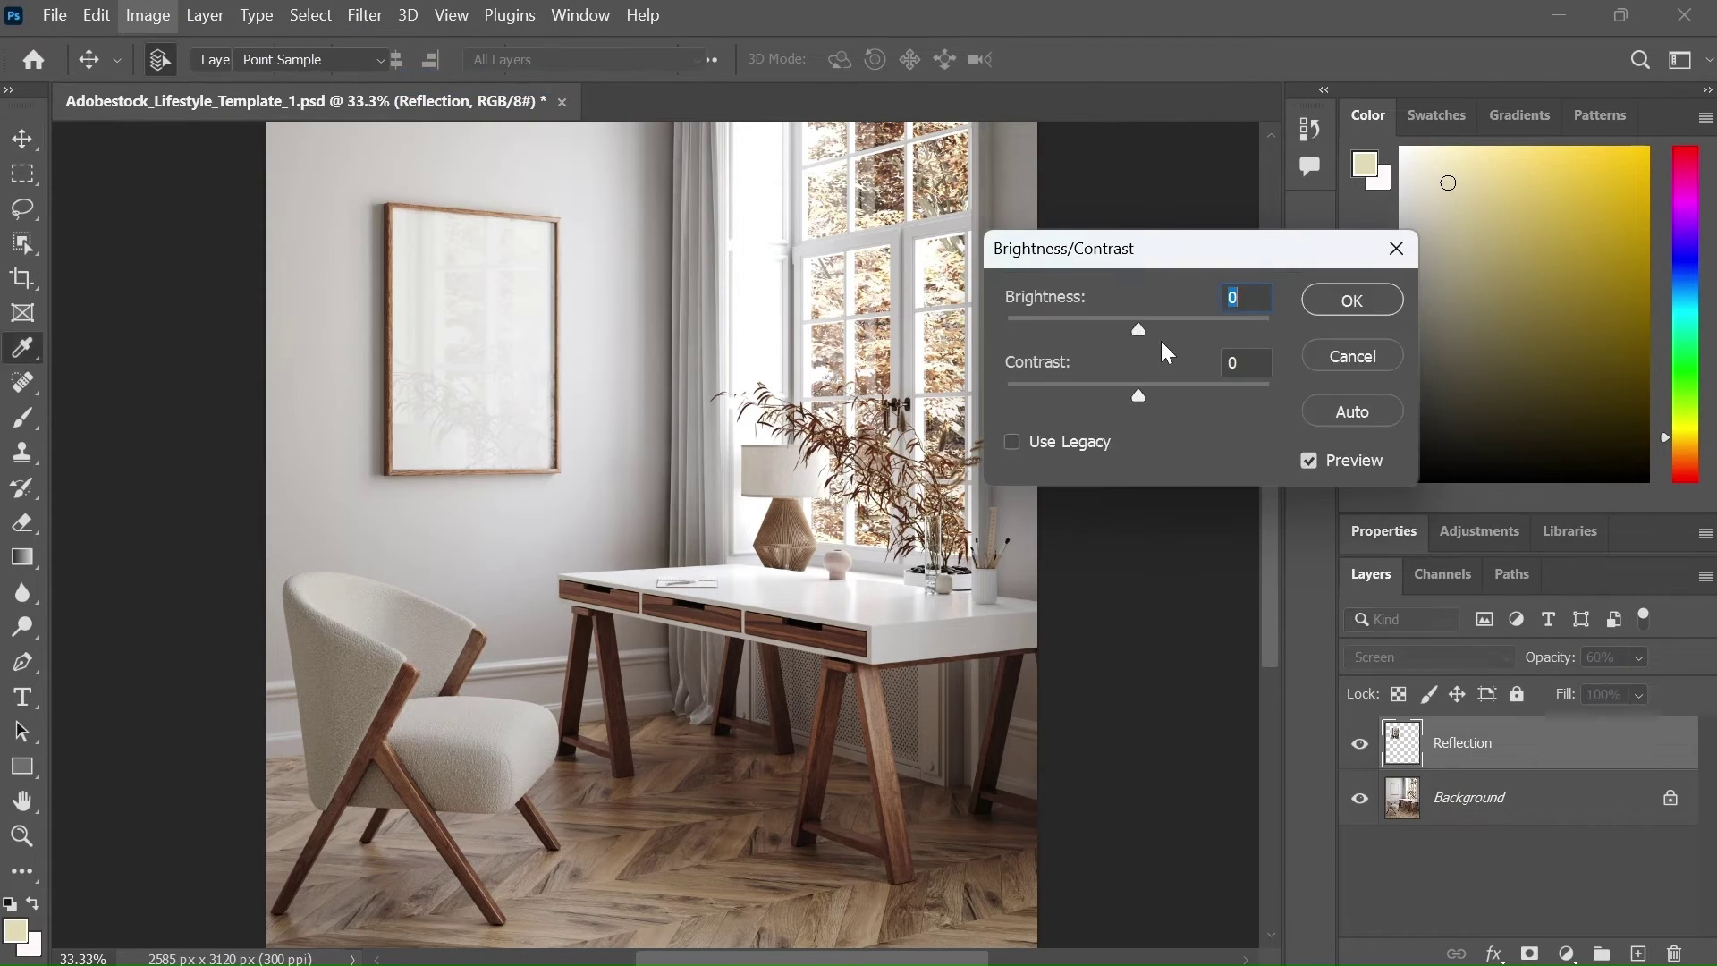
pyautogui.moveTo(1141, 331); pyautogui.dragTo(1037, 336)
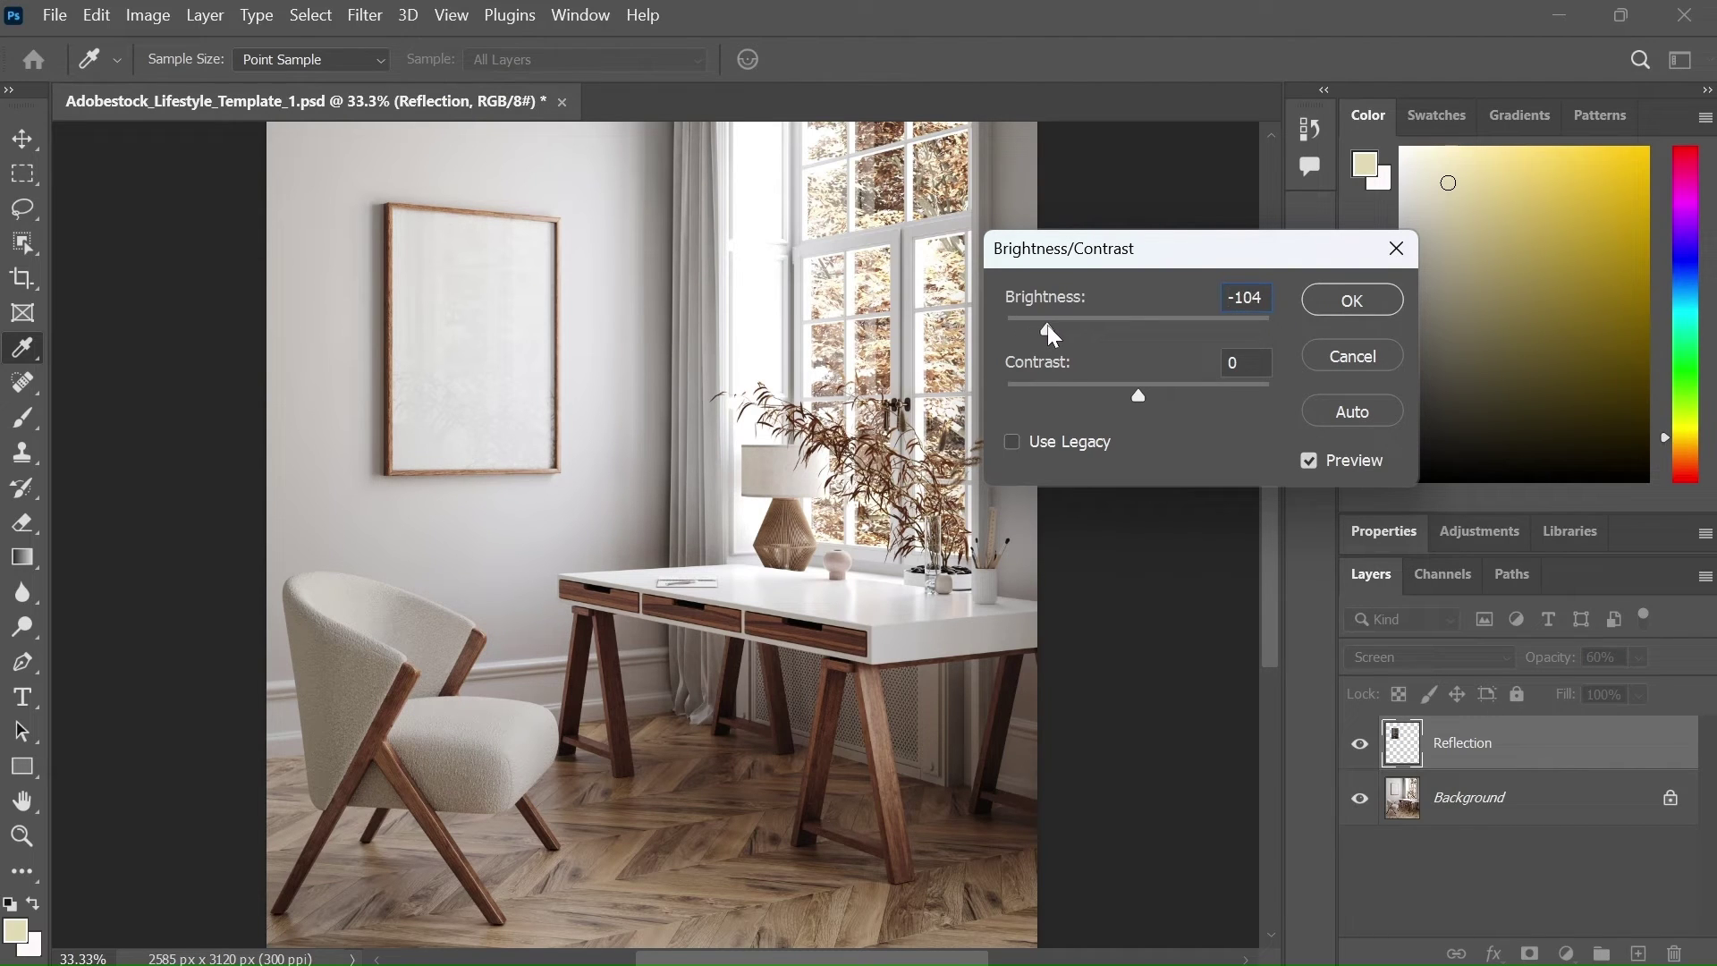
pyautogui.click(1351, 299)
pyautogui.press('v')
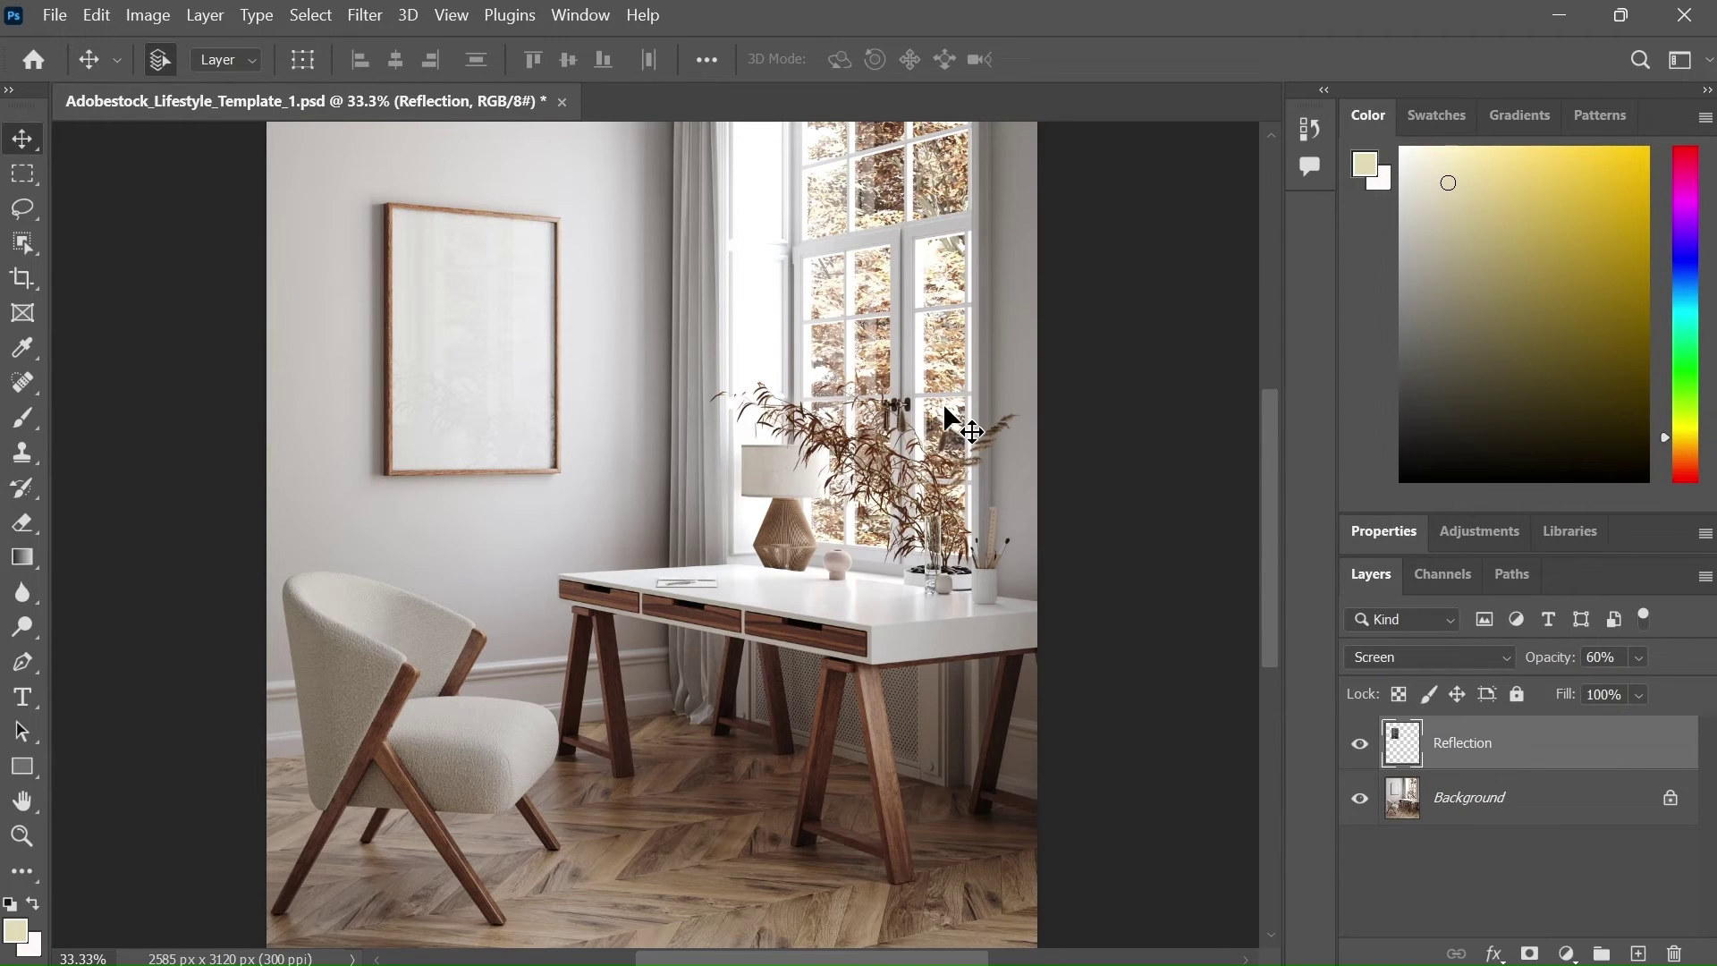
# Step: Toggle the Reflection layer's visibility to compare, leaving it shown in the frame
pyautogui.click(1360, 745)
pyautogui.click(1360, 744)
pyautogui.click(1360, 744)
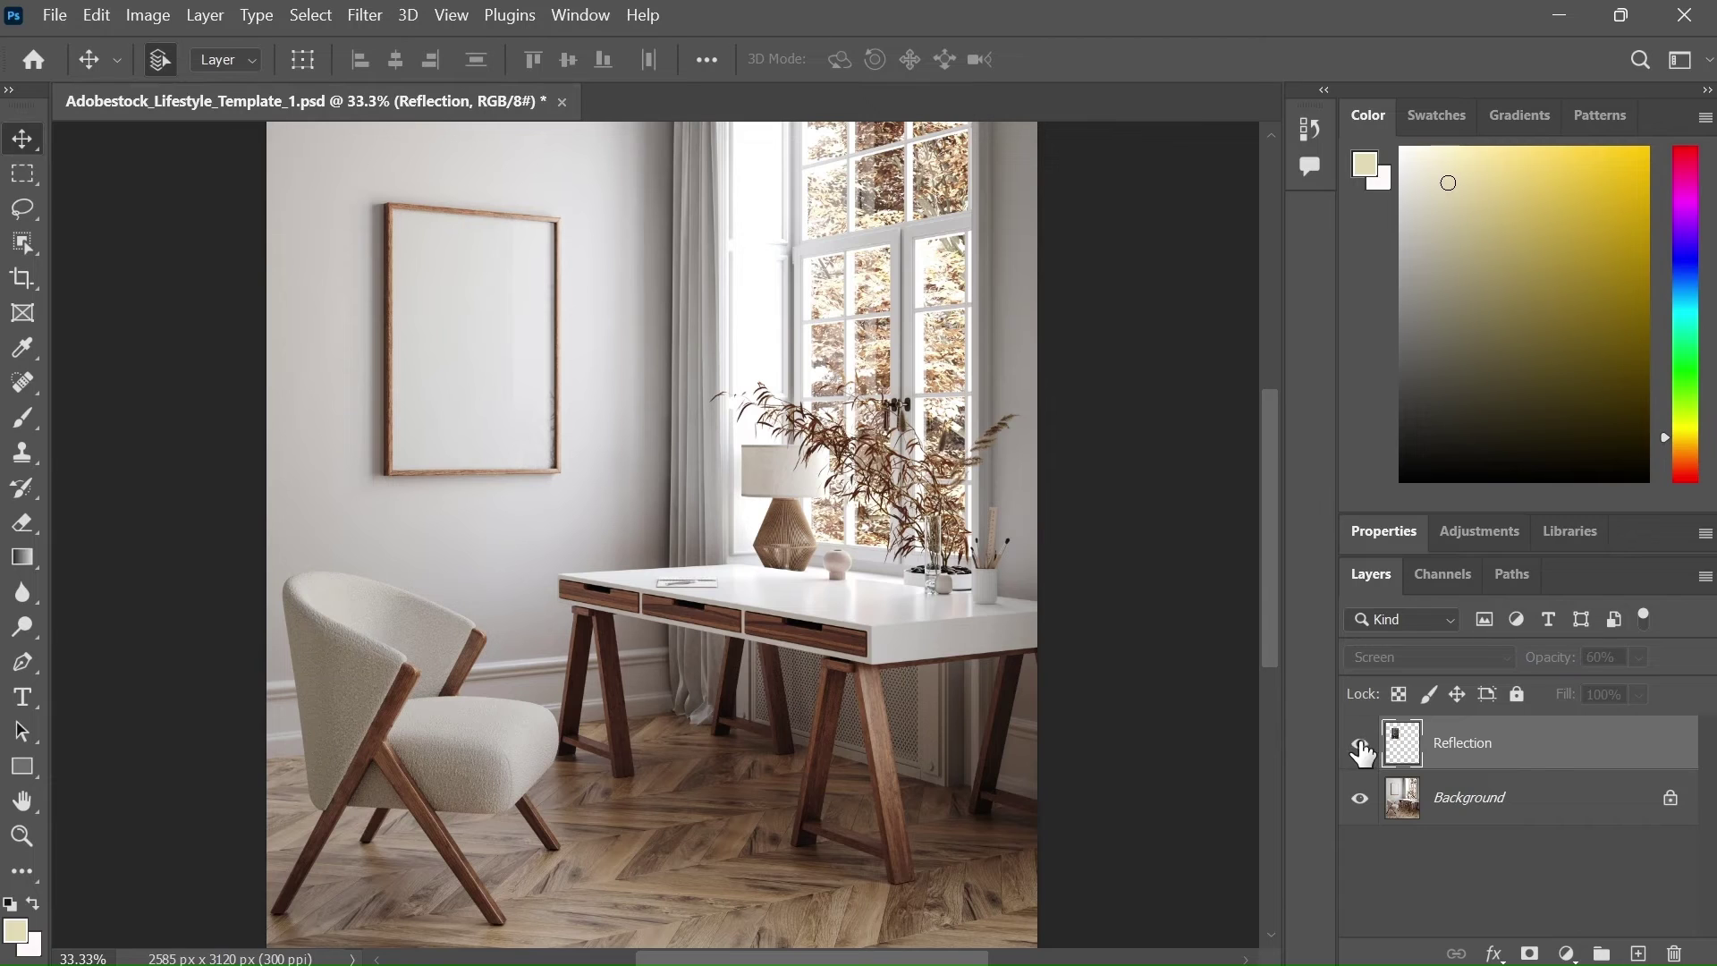
pyautogui.click(1360, 744)
pyautogui.click(1360, 744)
pyautogui.click(1361, 744)
pyautogui.click(1360, 744)
pyautogui.click(1361, 747)
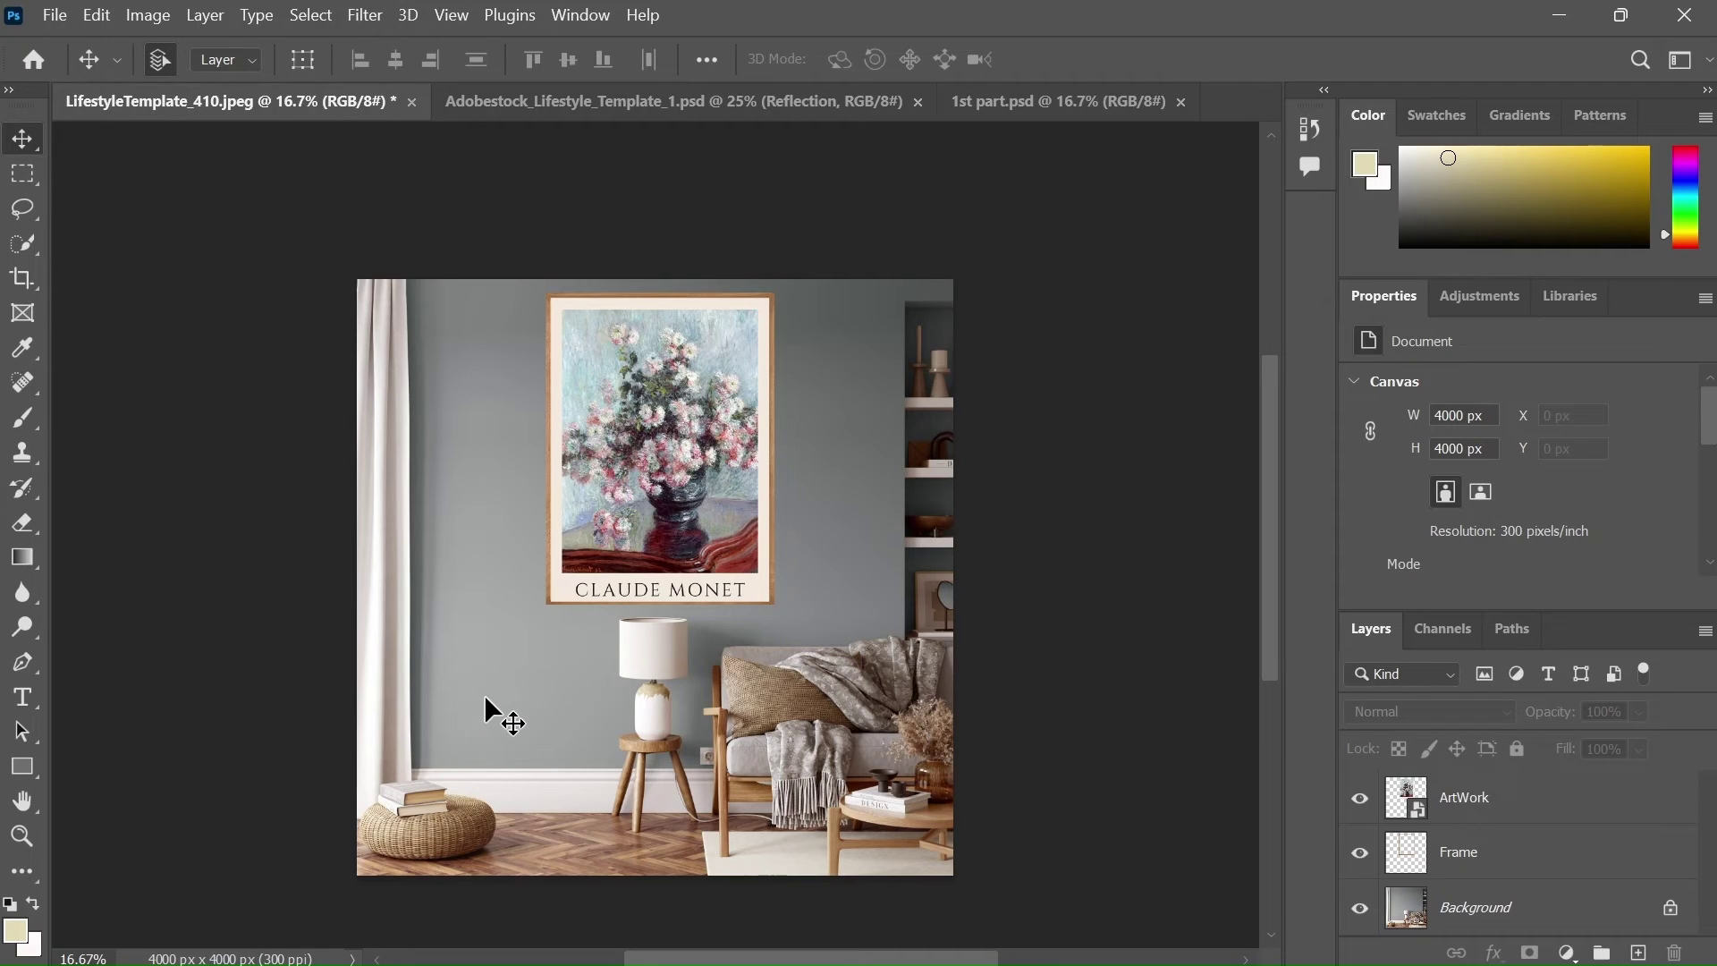
# Step: With the Pen Tool, zoom in and place anchor points up the curtain edge to its top
pyautogui.click(27, 666)
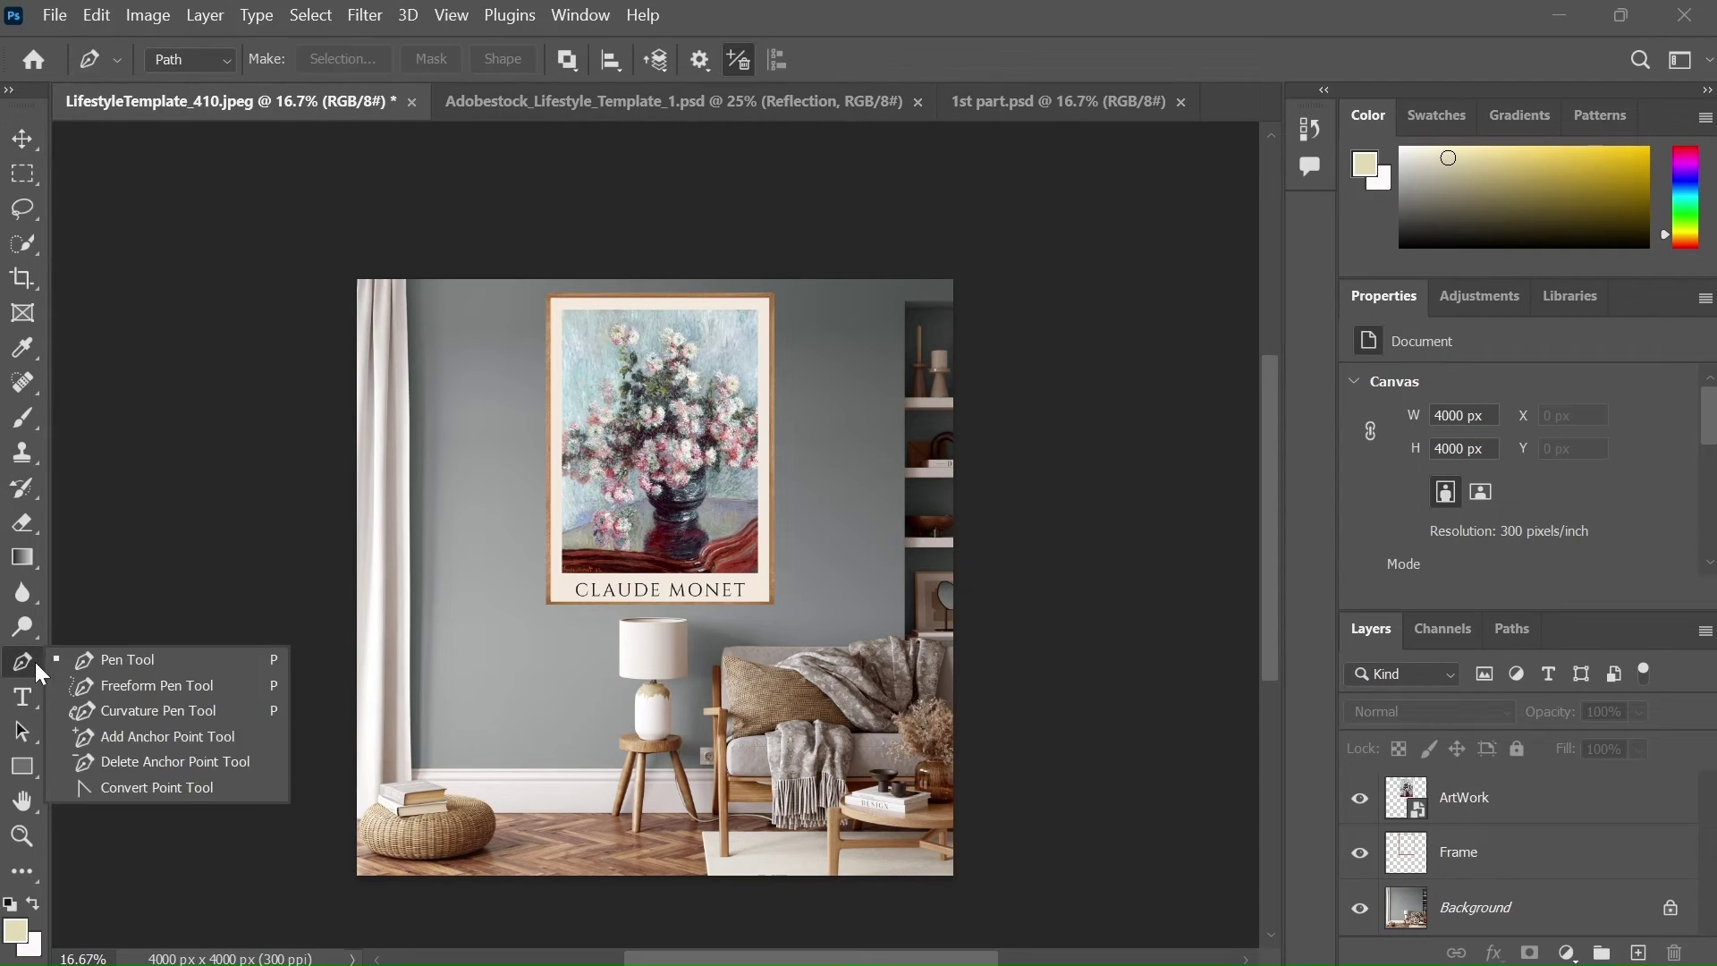
pyautogui.click(77, 660)
pyautogui.press('z')
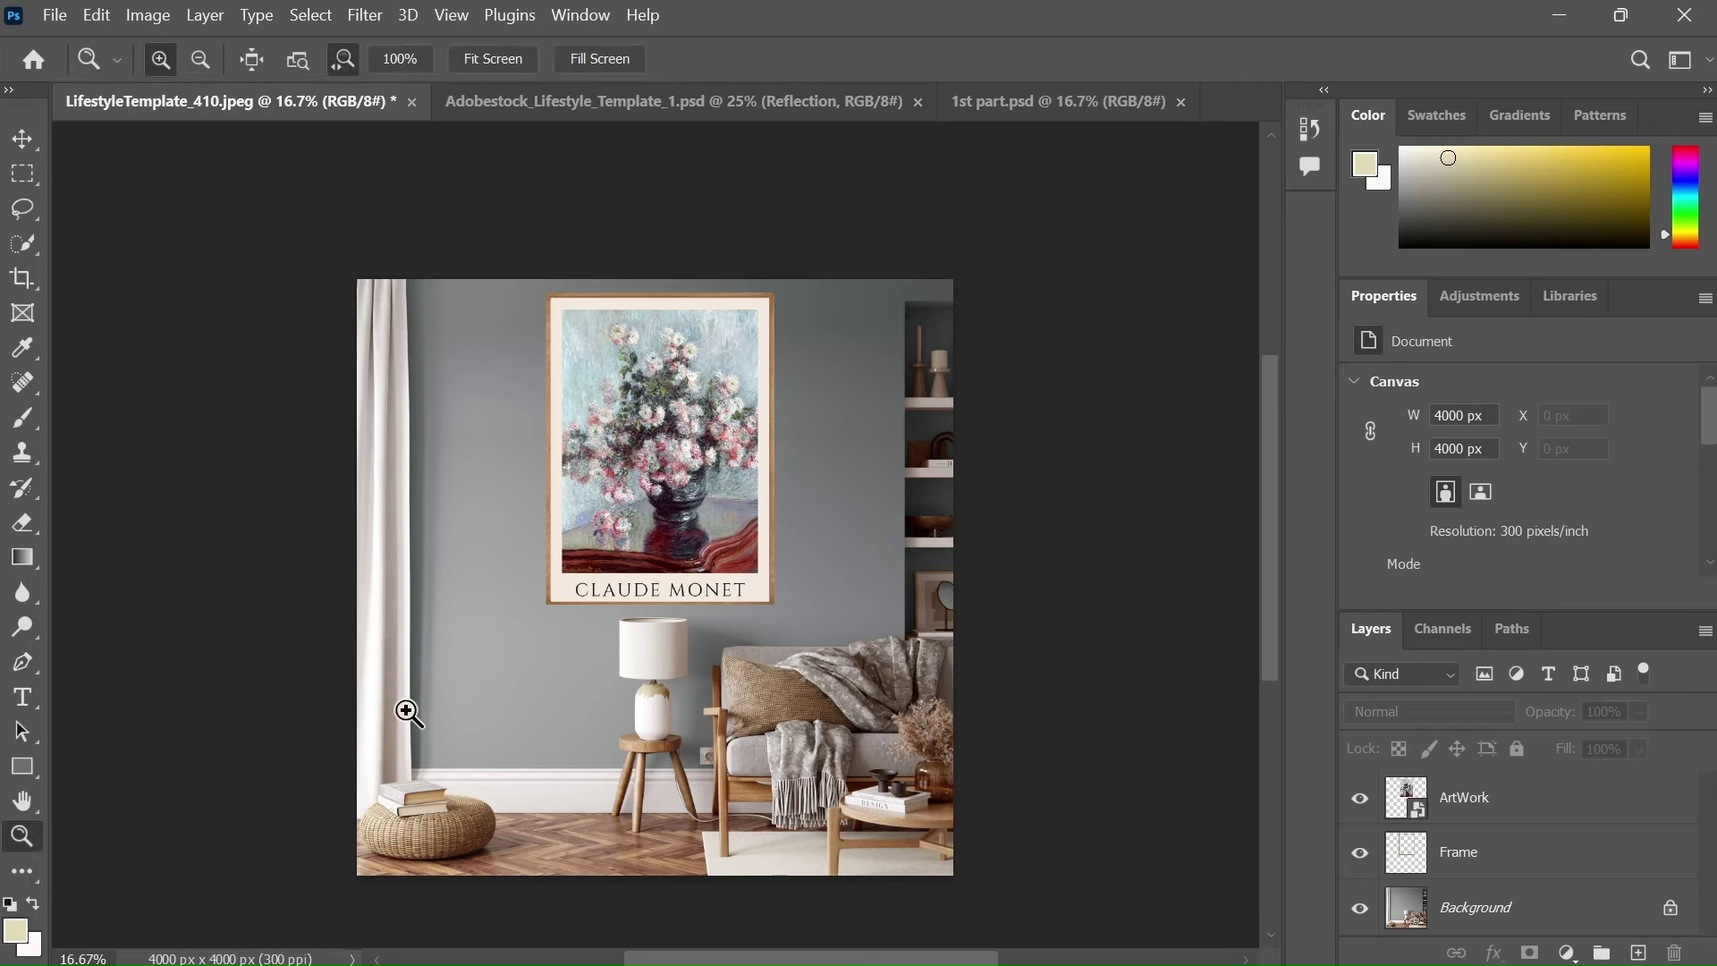
pyautogui.moveTo(407, 702); pyautogui.dragTo(484, 711)
pyautogui.press('p')
pyautogui.click(426, 851)
pyautogui.click(426, 748)
pyautogui.click(427, 613)
pyautogui.click(427, 461)
pyautogui.click(427, 323)
pyautogui.scroll(5, 430, 214)
pyautogui.click(425, 528)
pyautogui.scroll(3, 443, 474)
pyautogui.click(424, 370)
# Step: Trace the path along the top edge of the sofa throw
pyautogui.scroll(-2, 975, 425)
pyautogui.hscroll(5, 975, 425)
pyautogui.scroll(-8, 862, 480)
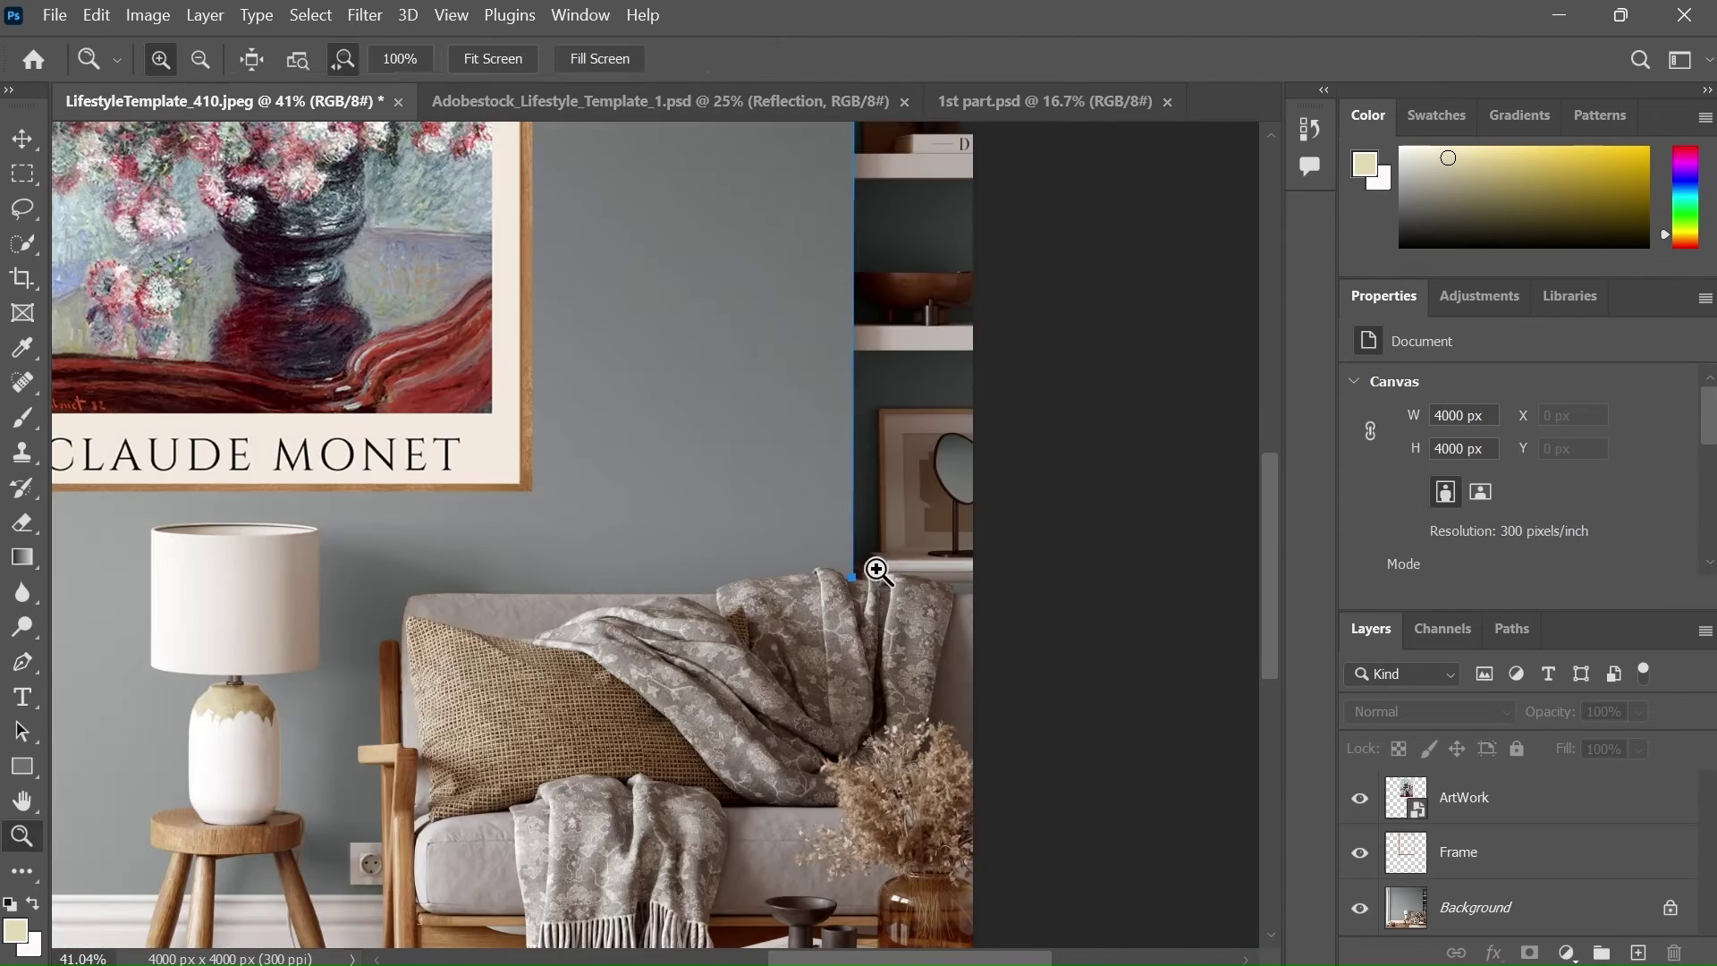
pyautogui.scroll(5, 881, 567)
pyautogui.click(799, 604)
pyautogui.click(759, 585)
pyautogui.click(728, 571)
pyautogui.click(683, 562)
pyautogui.click(652, 568)
pyautogui.click(549, 593)
pyautogui.click(395, 611)
pyautogui.click(308, 637)
pyautogui.click(276, 654)
# Step: Continue along the throw's edge with a curved point, then down the sofa's left edge
pyautogui.hscroll(-5, 276, 654)
pyautogui.click(405, 646)
pyautogui.click(105, 663)
pyautogui.moveTo(104, 664); pyautogui.dragTo(931, 669)
pyautogui.click(888, 694)
pyautogui.click(878, 729)
pyautogui.click(870, 779)
pyautogui.click(867, 833)
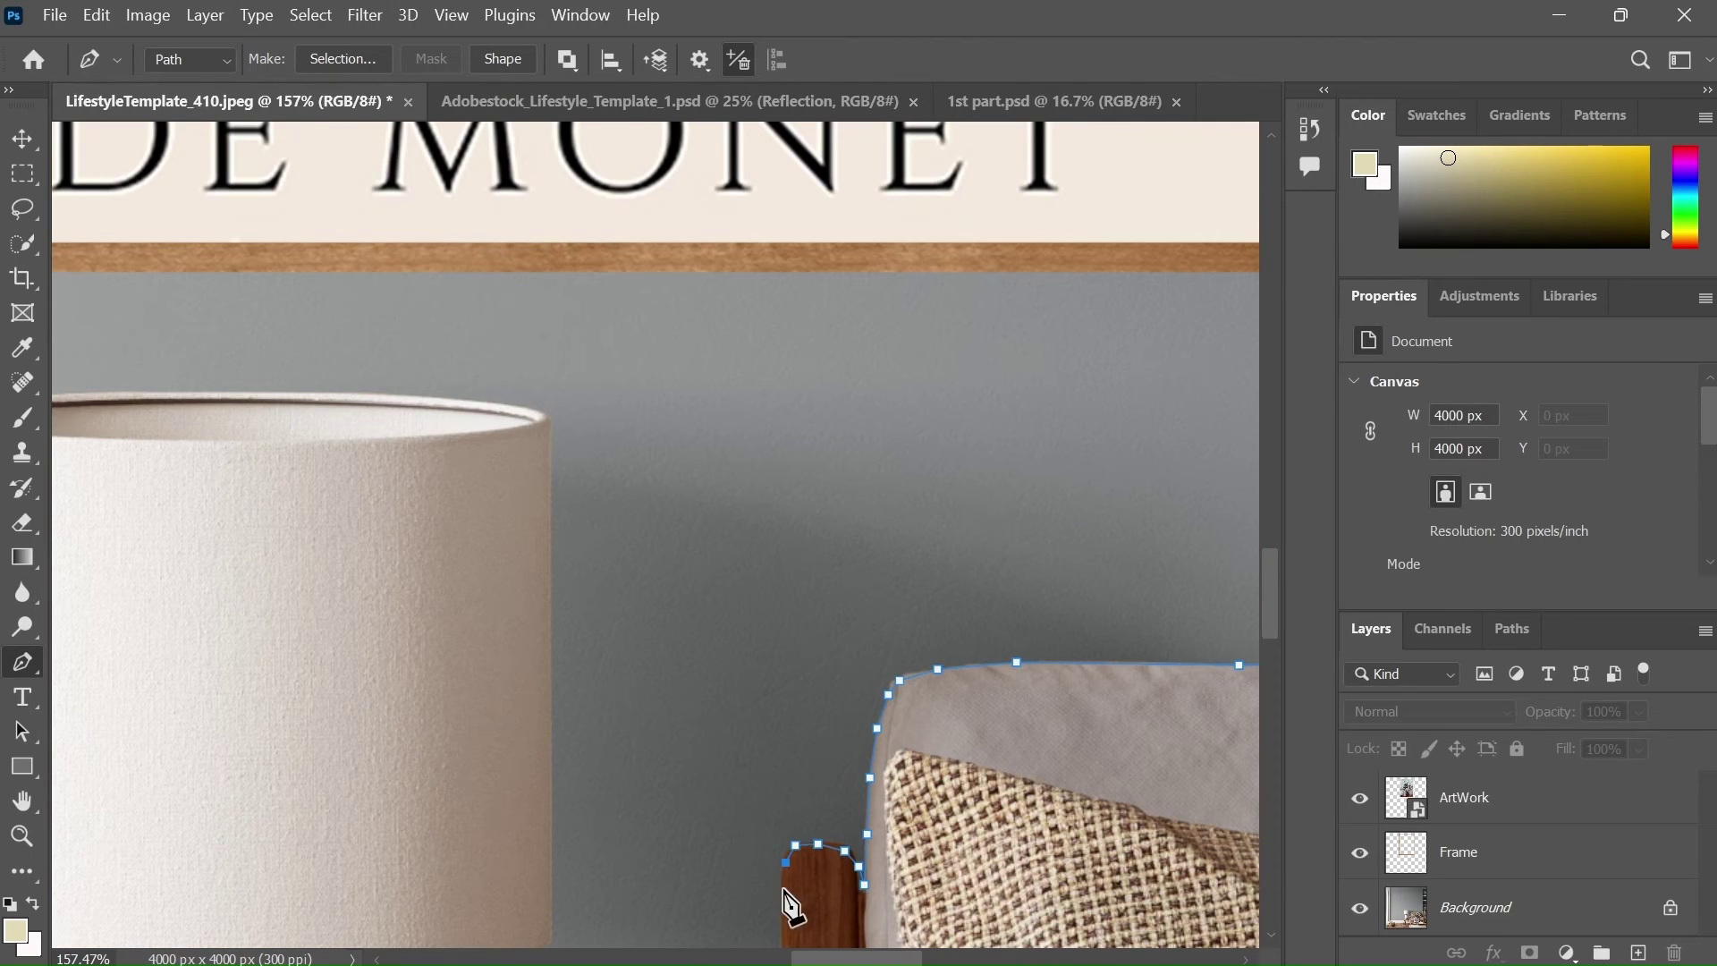
pyautogui.scroll(-5, 792, 905)
# Step: Trace the path around the chair armrest and wall socket
pyautogui.click(701, 632)
pyautogui.click(706, 700)
pyautogui.scroll(-4, 713, 721)
pyautogui.click(790, 534)
pyautogui.click(671, 540)
pyautogui.click(672, 700)
pyautogui.click(792, 702)
# Step: Trace up the stool leg and along the lamp's edge to the vase neck
pyautogui.click(491, 567)
pyautogui.click(483, 447)
pyautogui.click(403, 322)
pyautogui.scroll(5, 411, 675)
pyautogui.click(401, 654)
pyautogui.click(394, 583)
pyautogui.click(261, 458)
# Step: Trace around the lampshade and along its top edge
pyautogui.click(467, 418)
pyautogui.click(552, 393)
pyautogui.scroll(5, 546, 398)
pyautogui.click(548, 390)
pyautogui.click(514, 379)
pyautogui.click(468, 372)
pyautogui.click(406, 367)
pyautogui.click(268, 369)
pyautogui.click(94, 382)
# Step: Trace down the lampshade's side and along its bottom edge
pyautogui.hscroll(-5, 92, 384)
pyautogui.click(523, 376)
pyautogui.click(527, 930)
pyautogui.scroll(-5, 532, 934)
pyautogui.click(563, 303)
pyautogui.click(612, 309)
# Step: Trace down the left side of the vase
pyautogui.click(818, 345)
pyautogui.click(758, 361)
pyautogui.click(716, 401)
pyautogui.click(685, 449)
pyautogui.click(669, 535)
# Step: Trace to the stool top and down its left edge, closing off the path
pyautogui.scroll(-5, 675, 551)
pyautogui.click(670, 508)
pyautogui.click(678, 536)
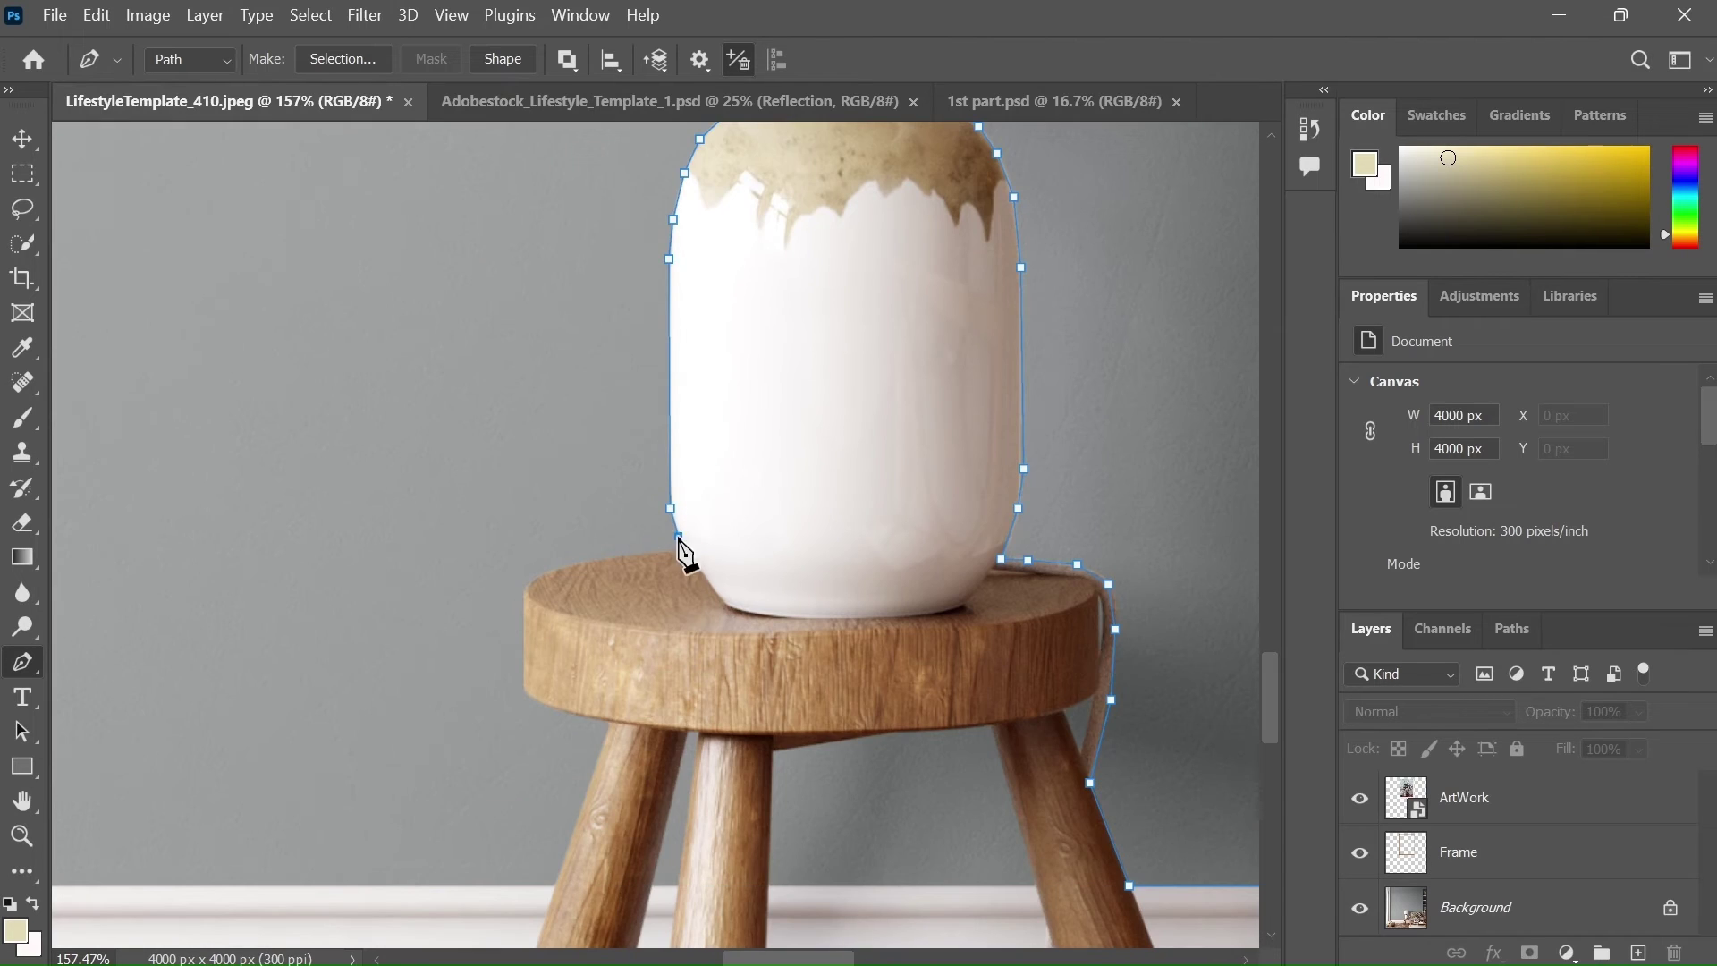
pyautogui.click(524, 587)
pyautogui.click(520, 691)
pyautogui.click(558, 709)
pyautogui.click(552, 884)
pyautogui.hscroll(-5, 783, 718)
pyautogui.press('z')
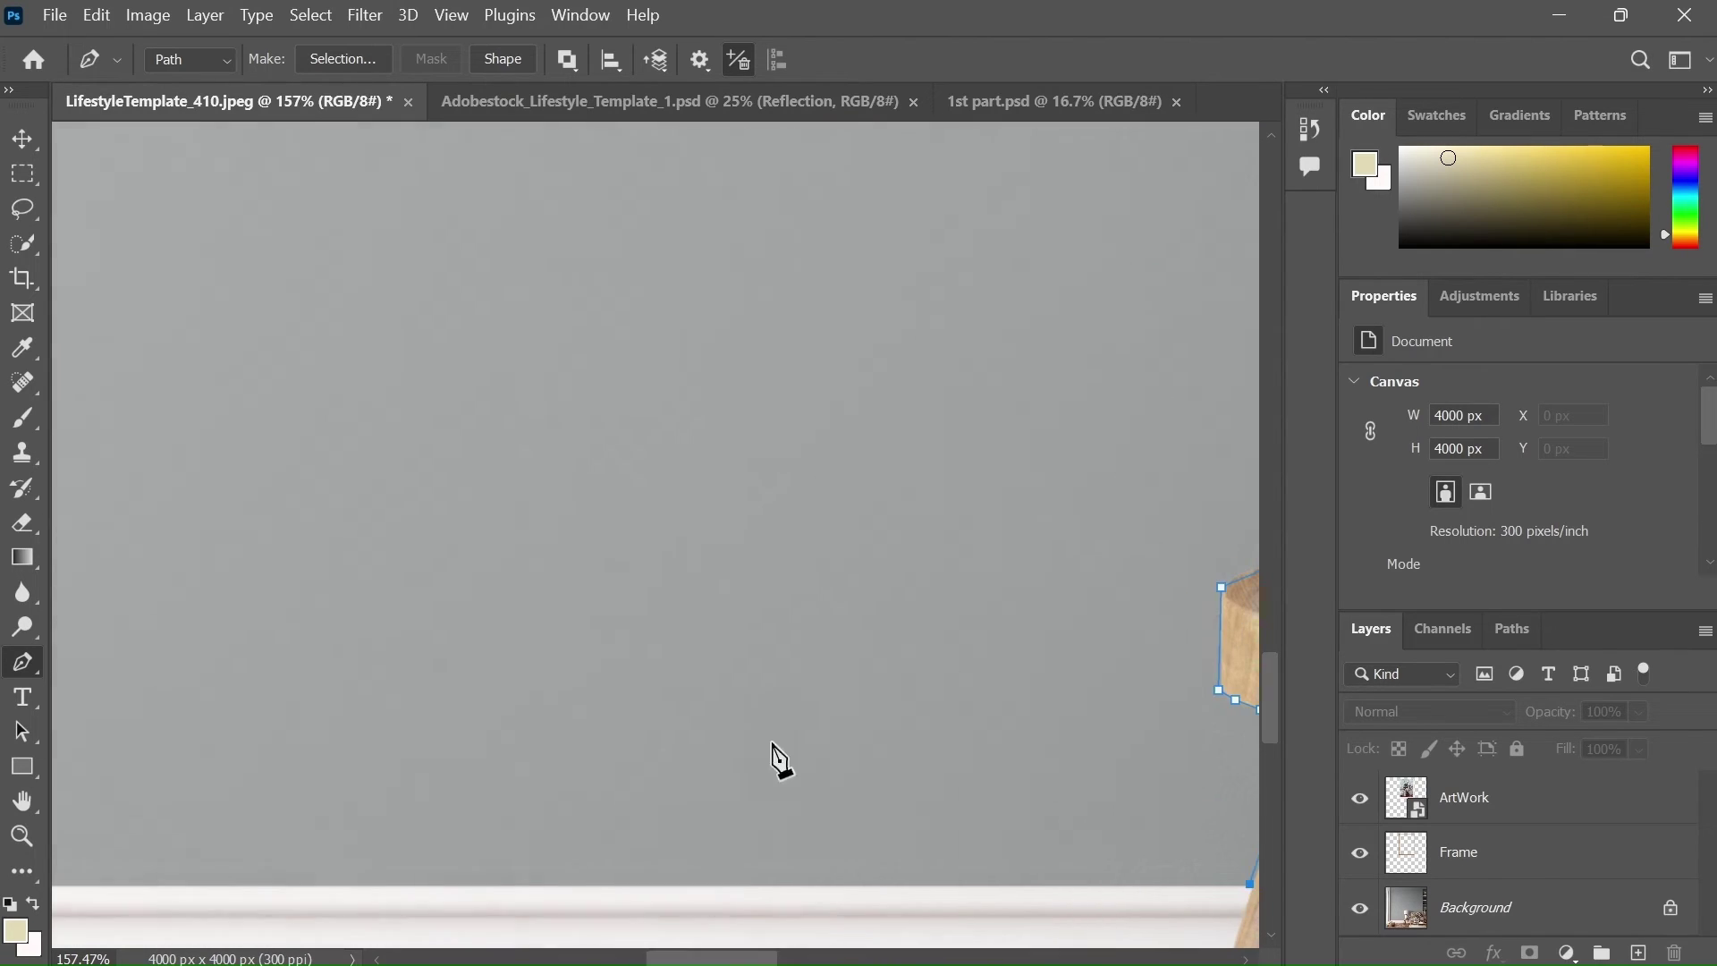
pyautogui.scroll(-10, 783, 718)
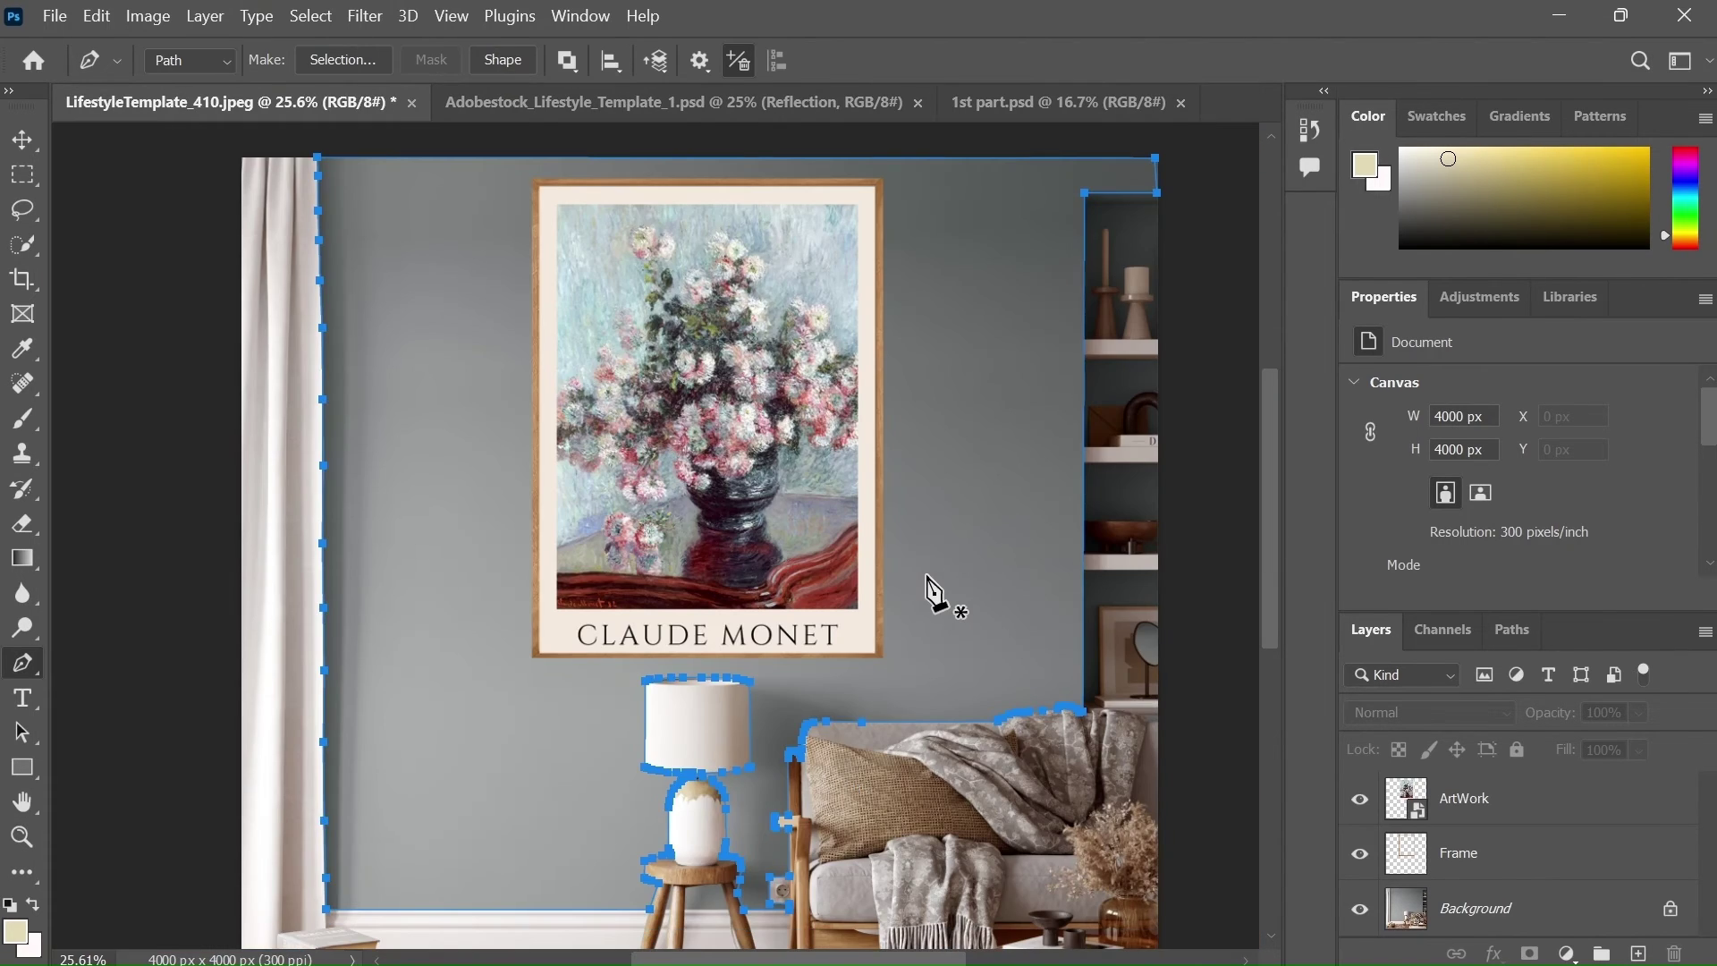
# Step: Make a New Selection from the wall path with a 0.5-pixel Feather Radius
pyautogui.rightClick(417, 398)
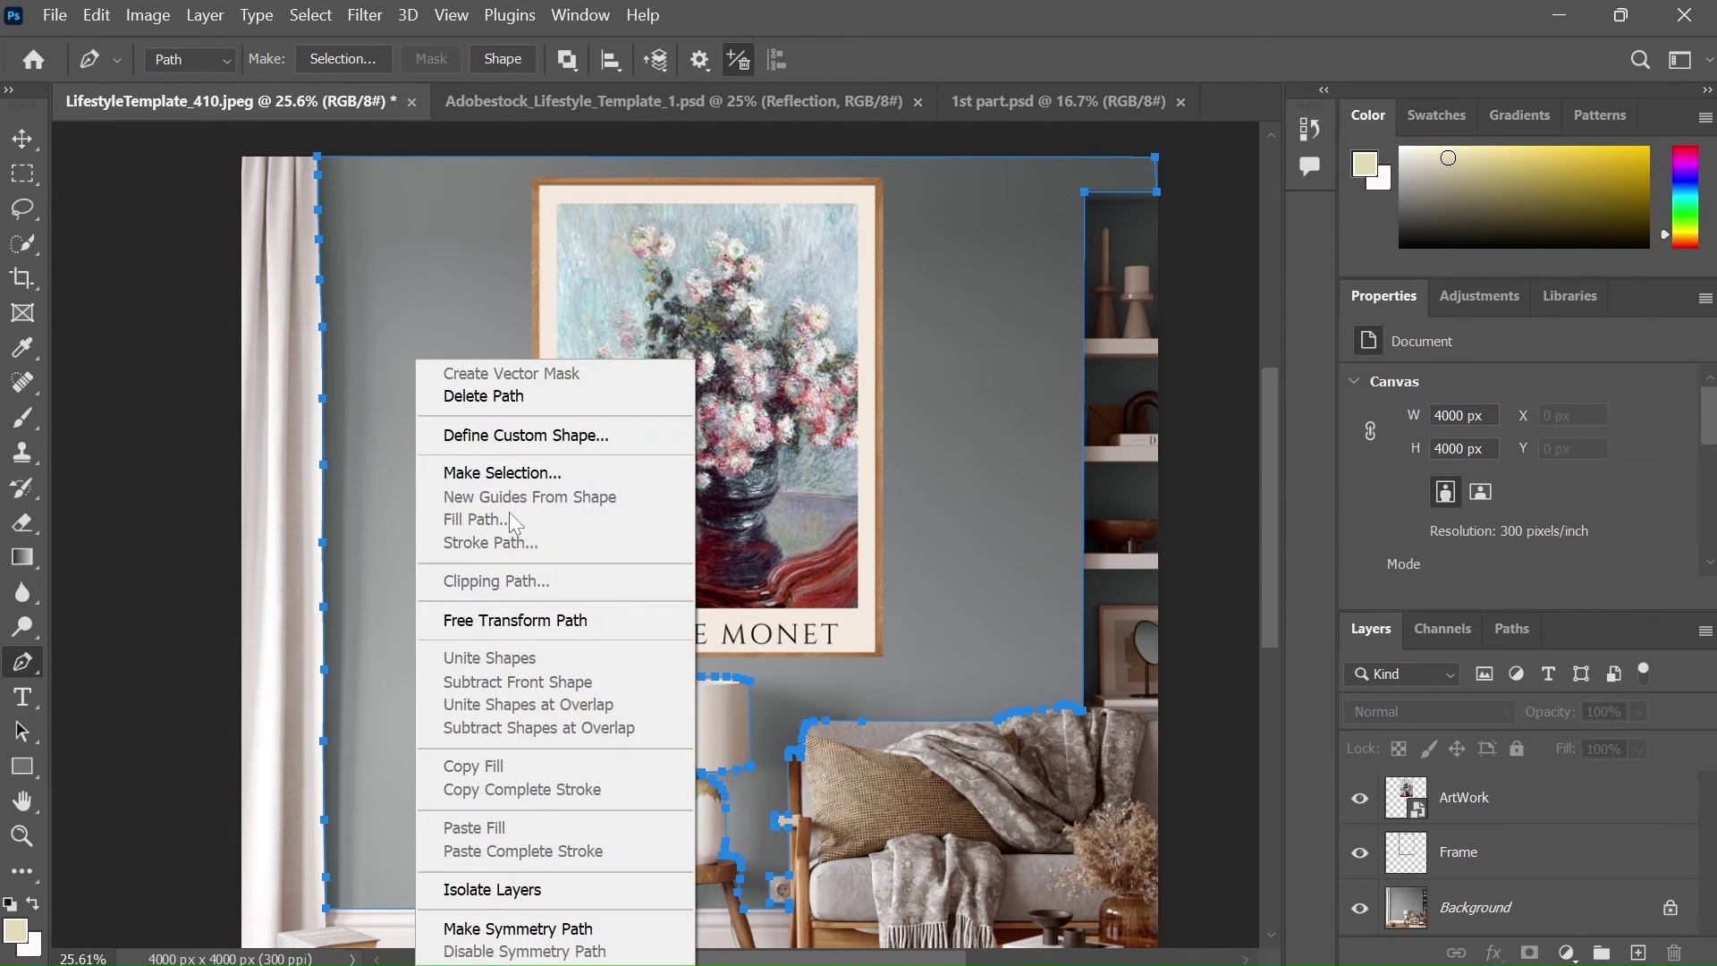
pyautogui.click(517, 468)
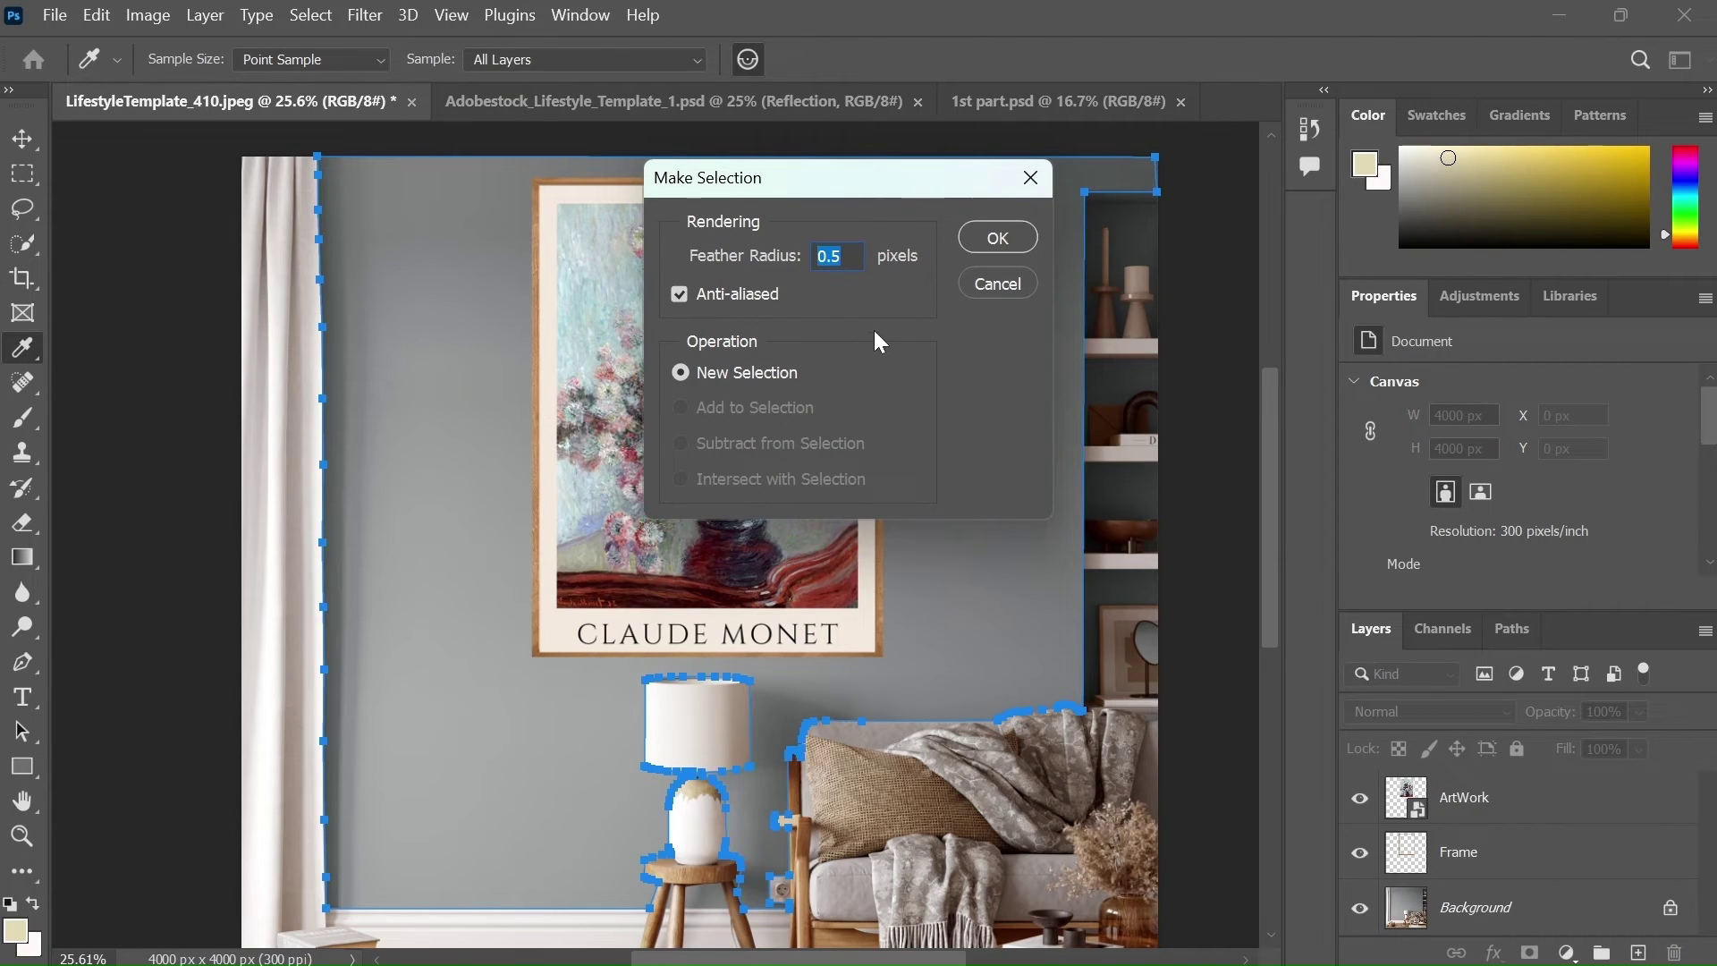
pyautogui.click(984, 237)
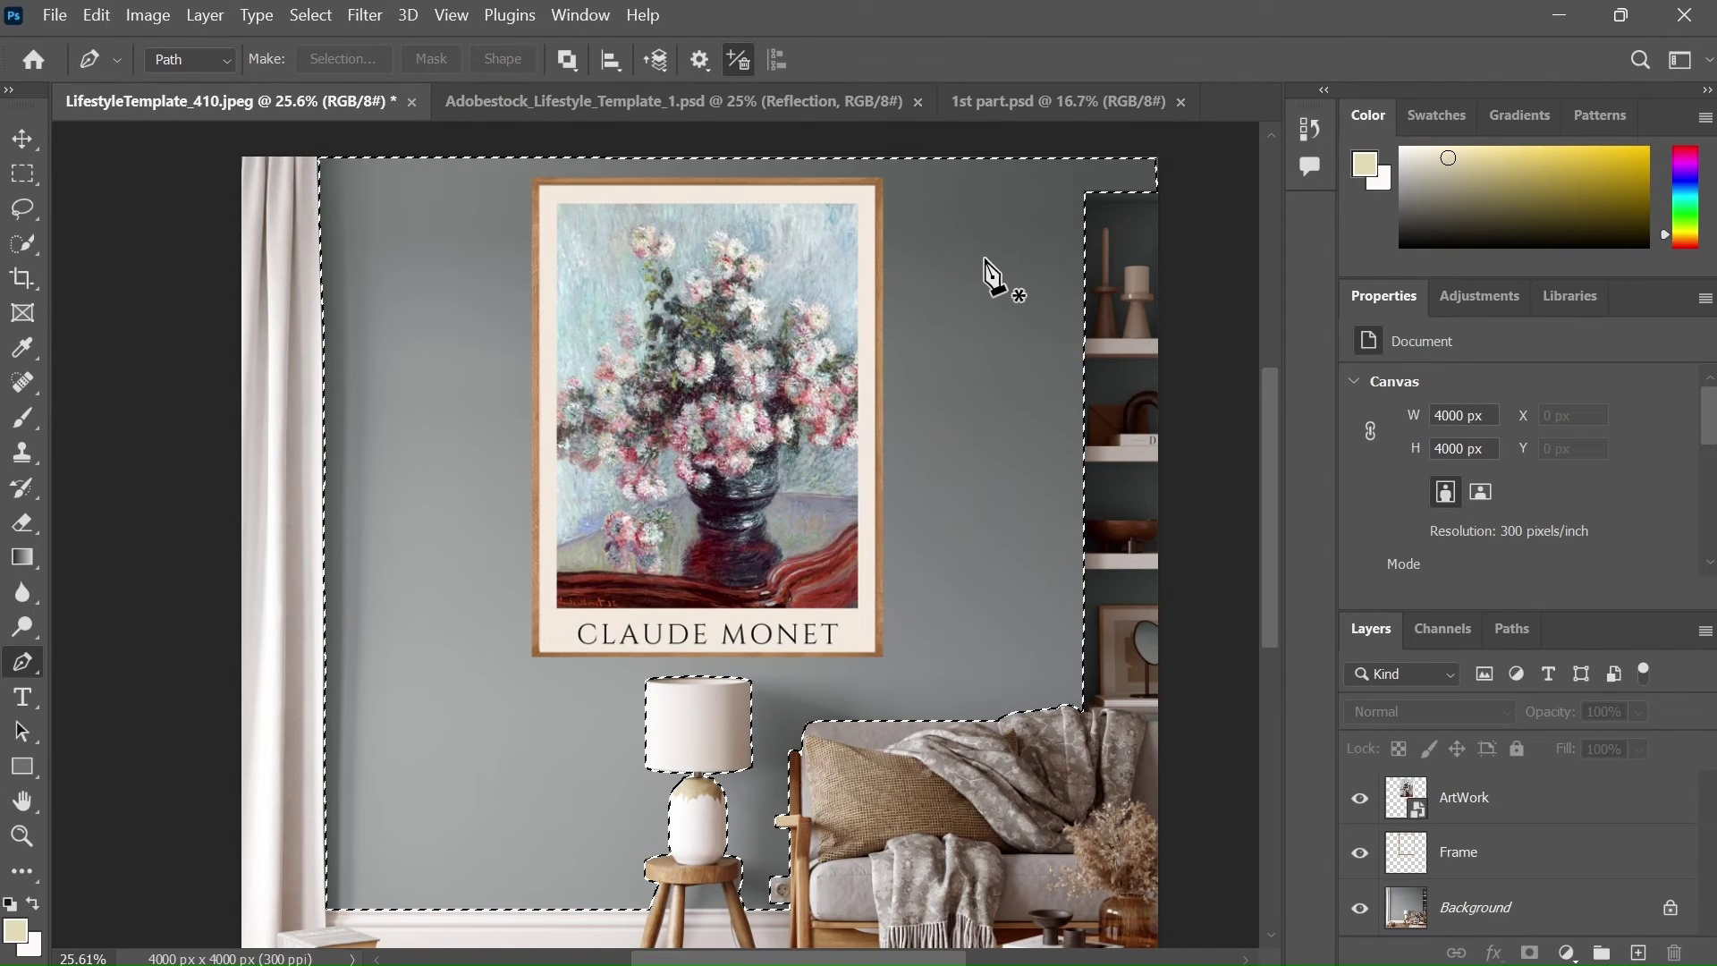
pyautogui.scroll(-1, 536, 713)
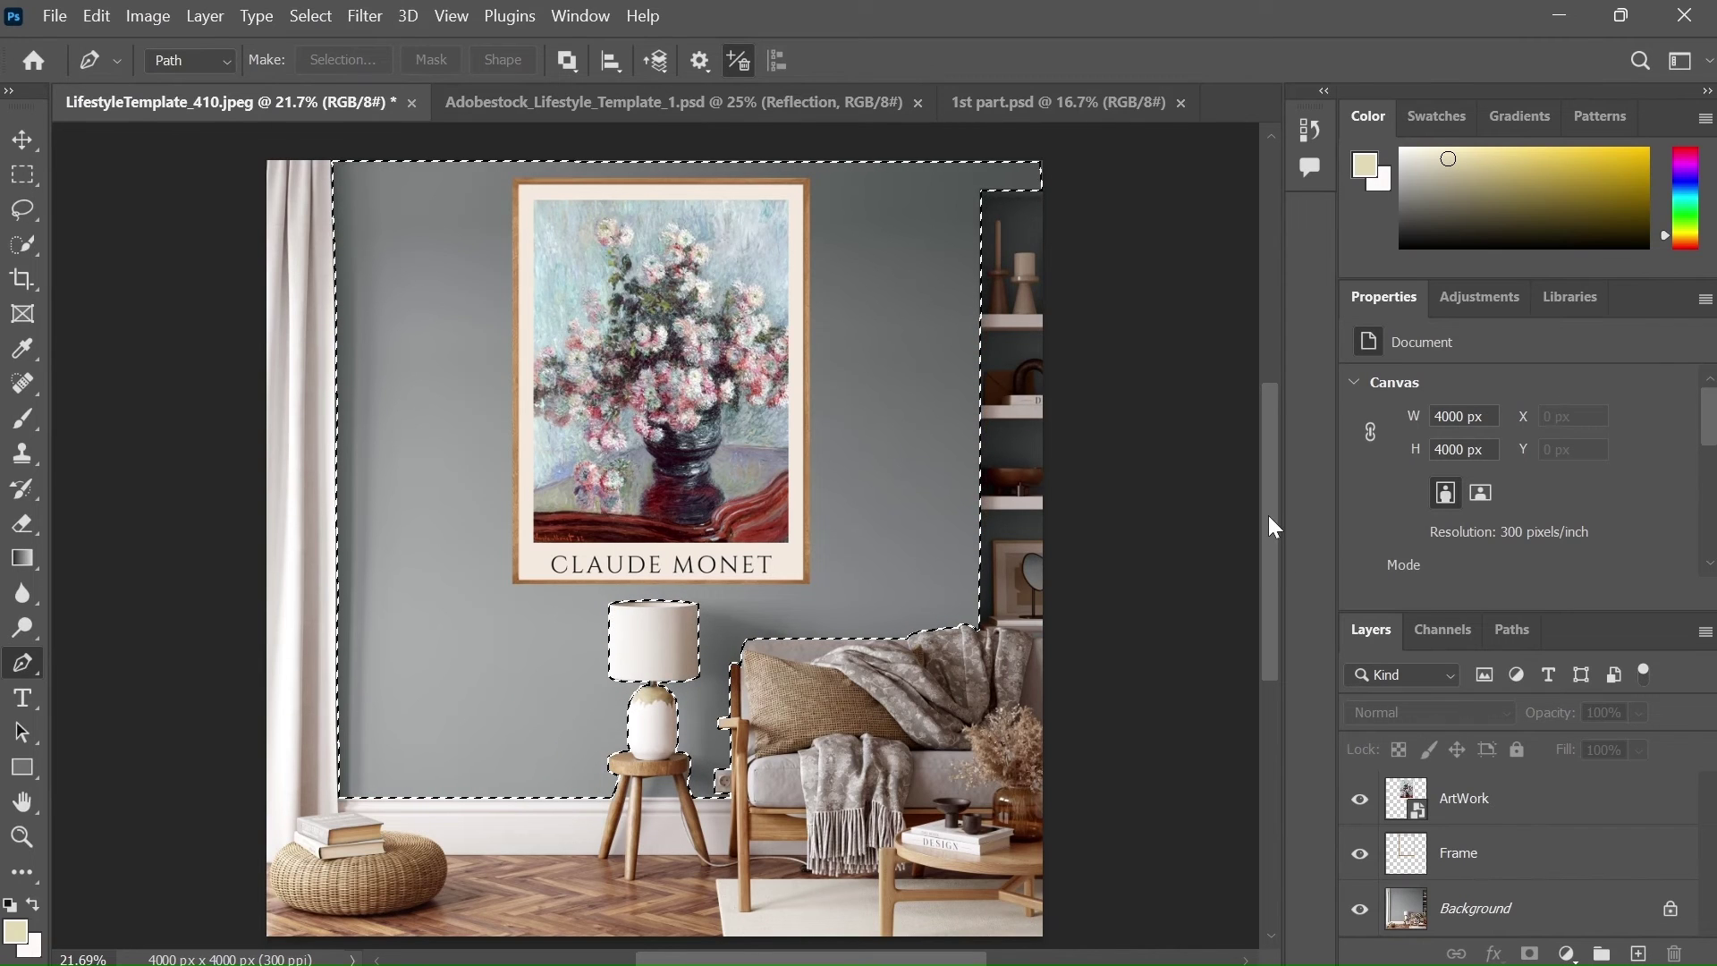
pyautogui.moveTo(1269, 515); pyautogui.dragTo(1267, 562)
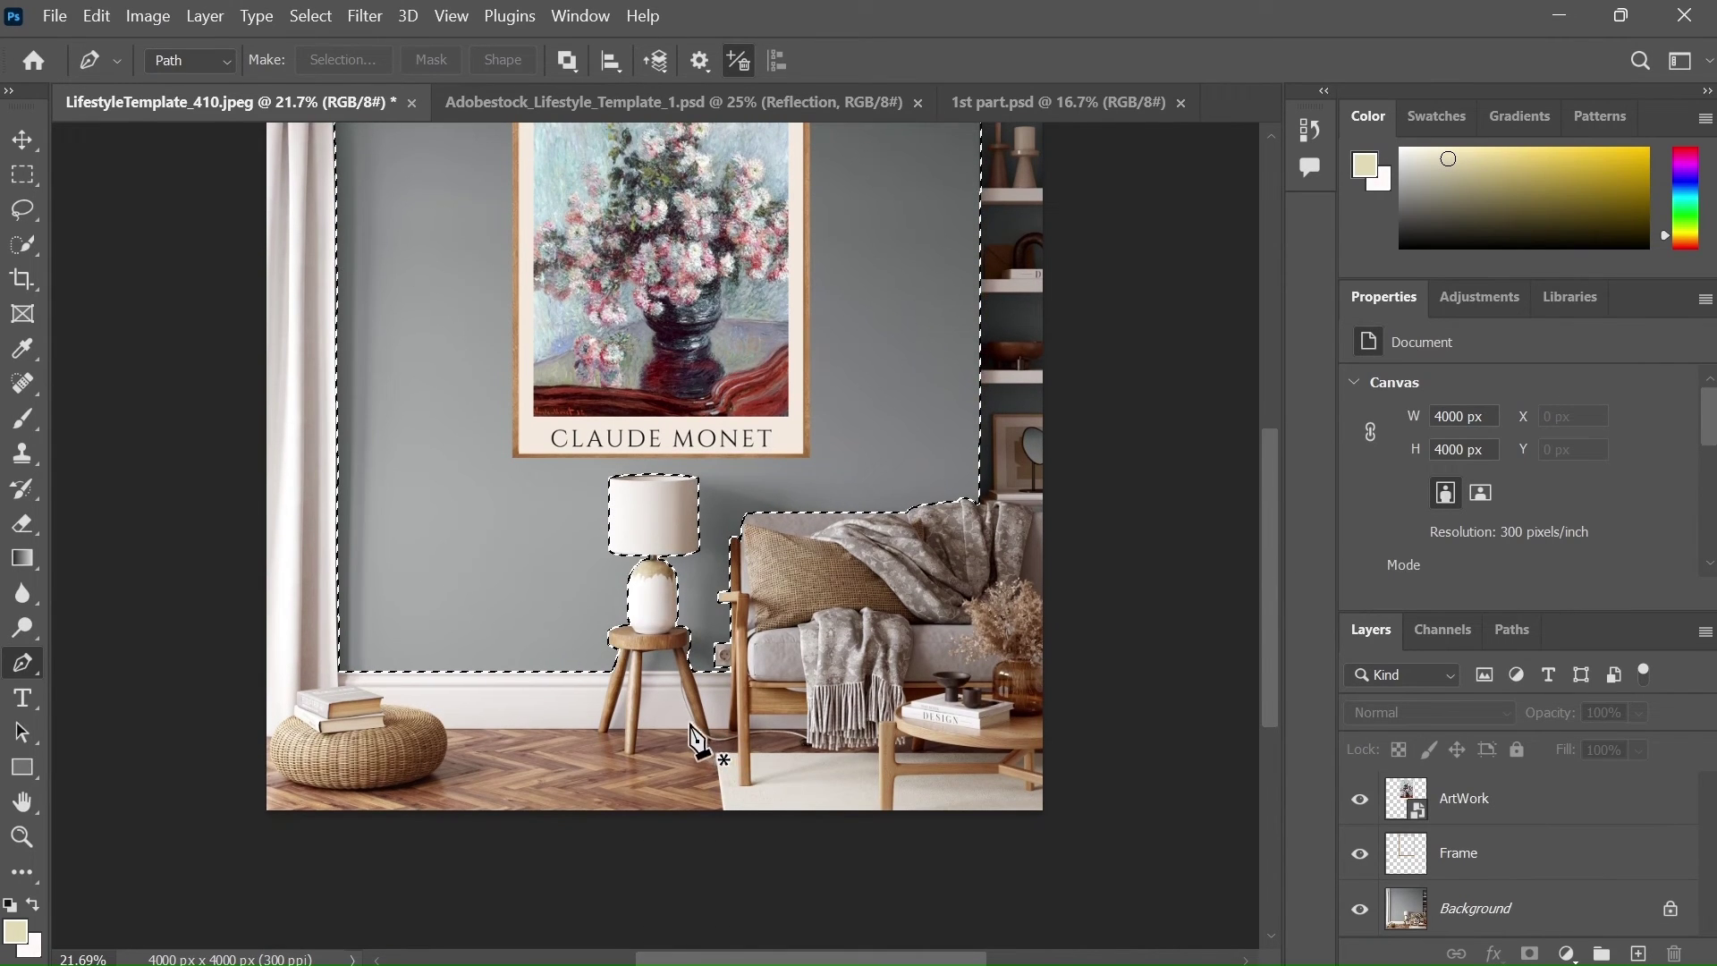
# Step: Zoom in on the stool and trace a new path around the gap beside it
pyautogui.press('z')
pyautogui.moveTo(658, 677); pyautogui.dragTo(774, 682)
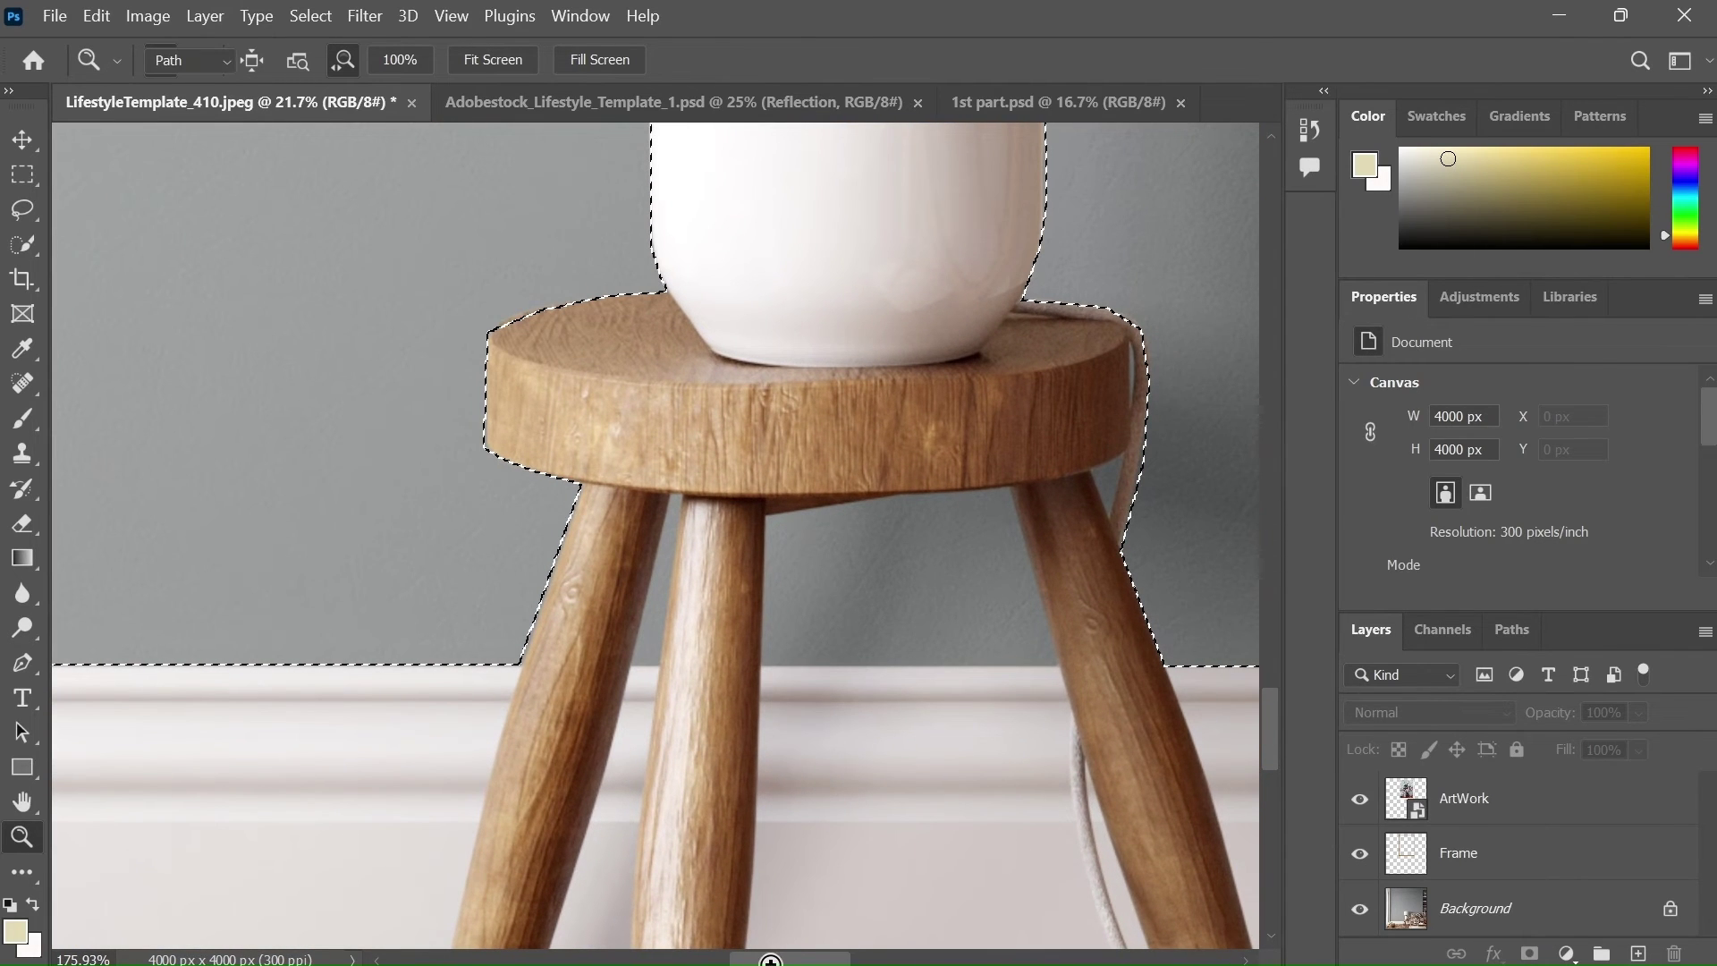
pyautogui.press('p')
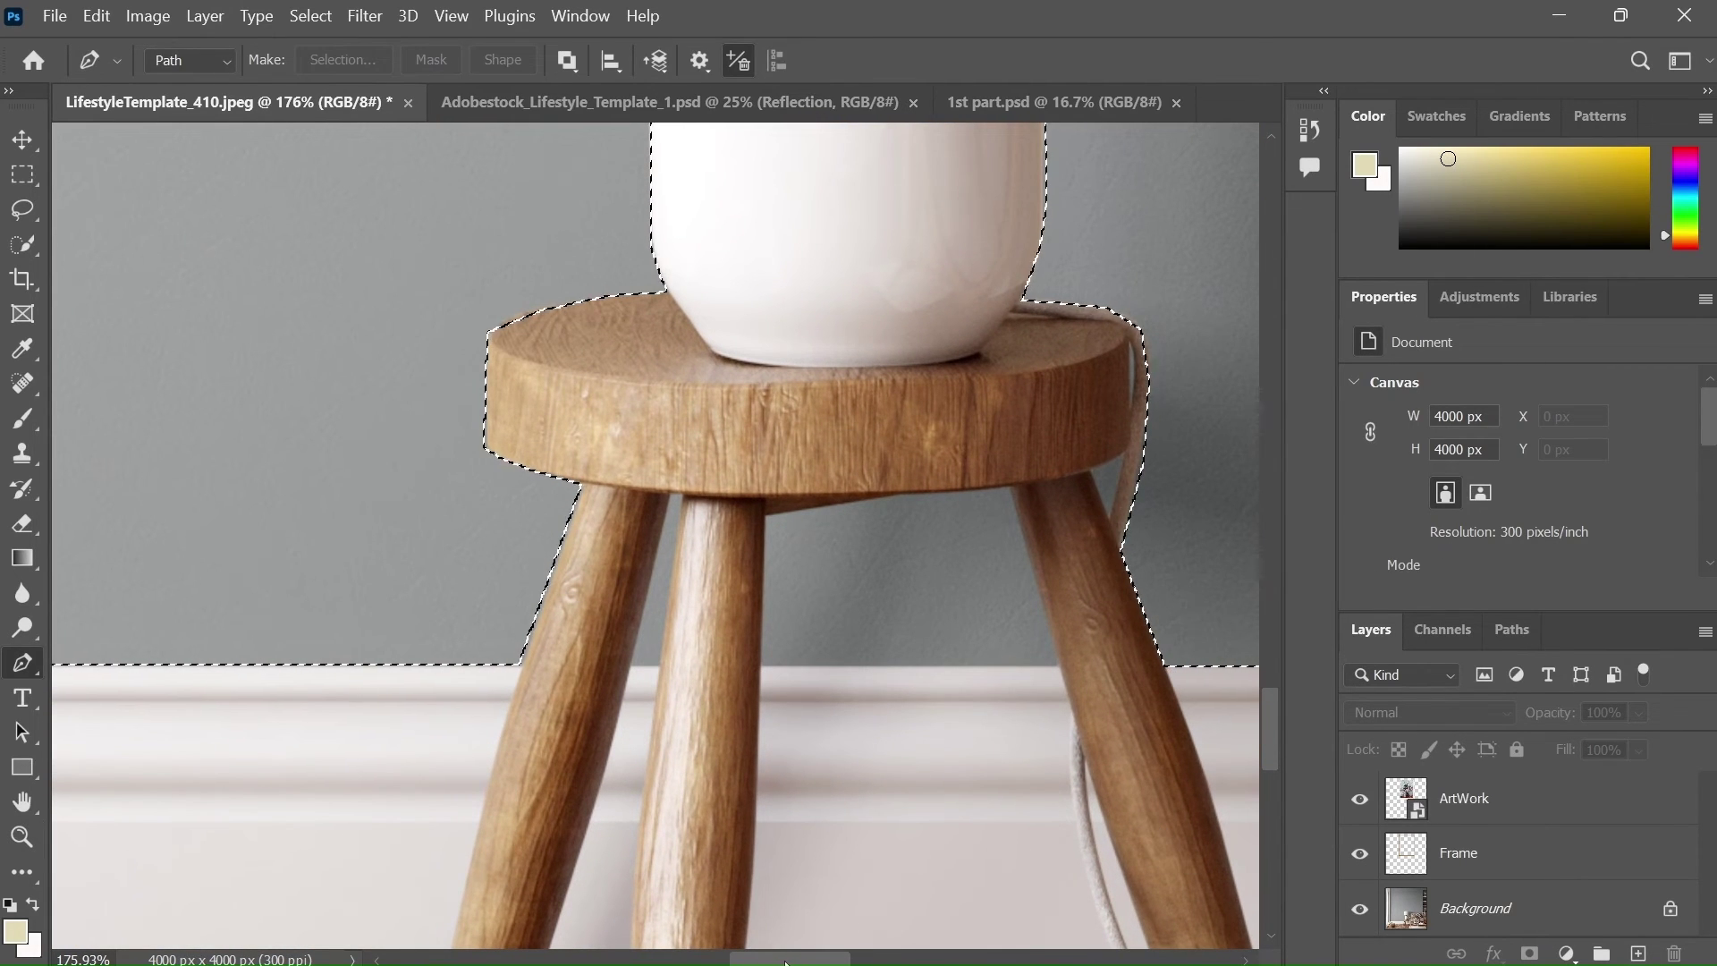
pyautogui.moveTo(786, 961); pyautogui.dragTo(810, 961)
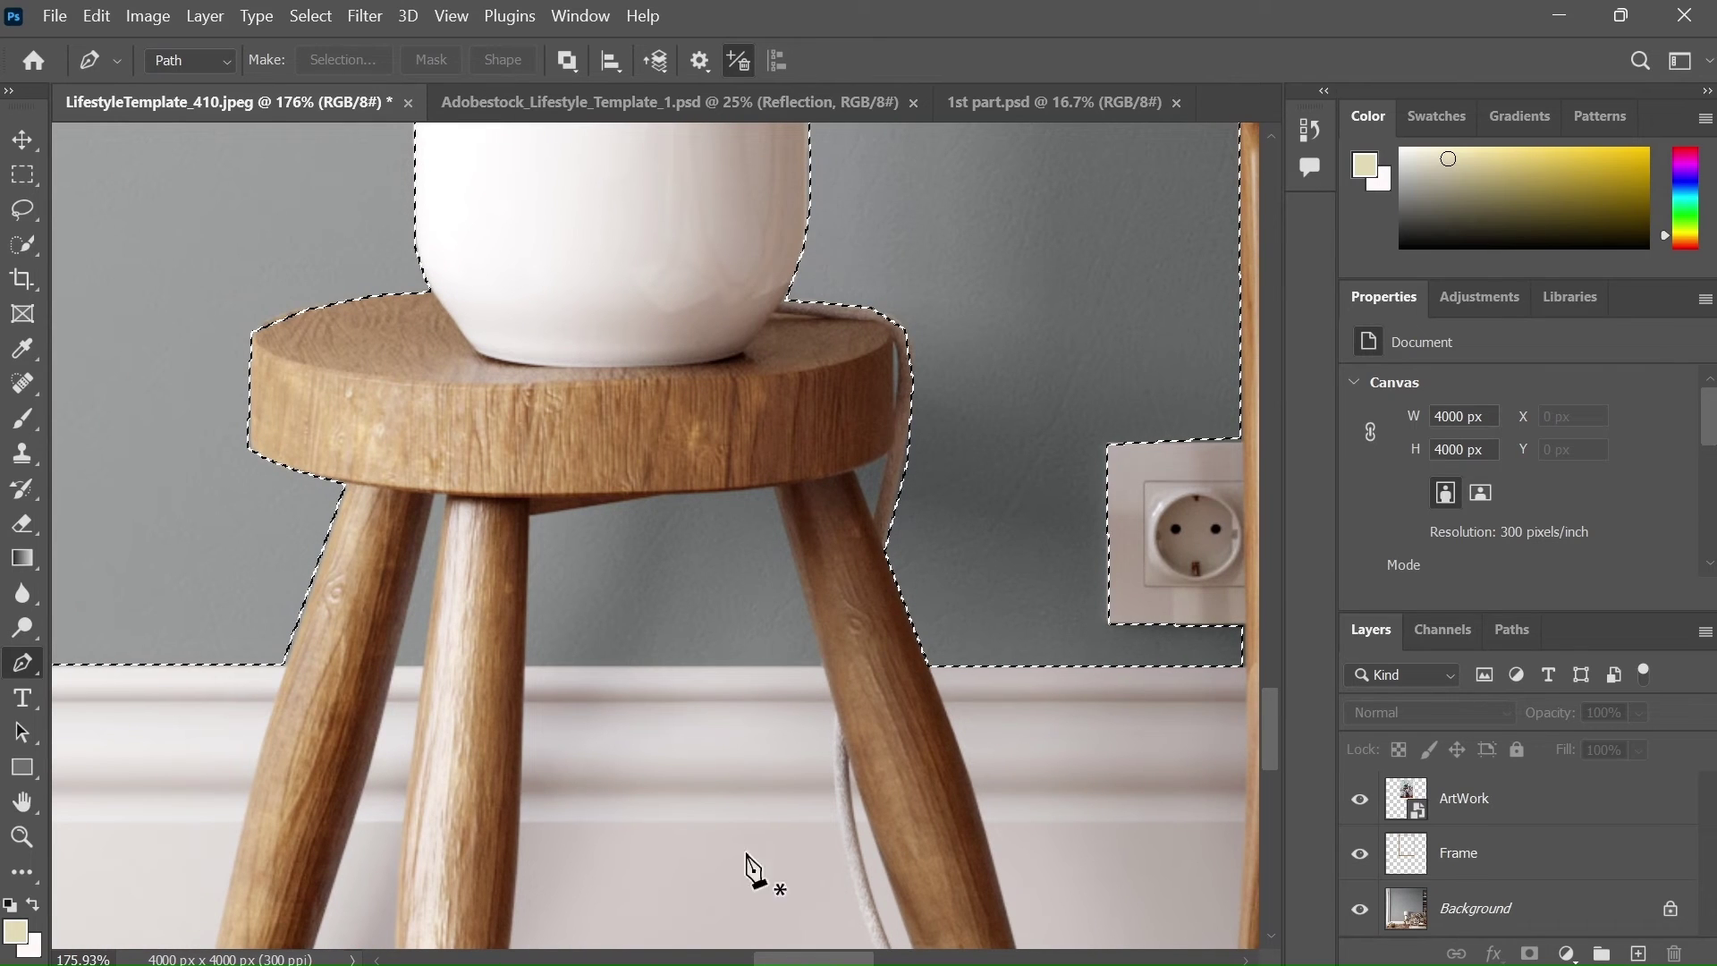
pyautogui.click(526, 664)
pyautogui.click(531, 517)
pyautogui.click(649, 500)
pyautogui.scroll(-10, 776, 512)
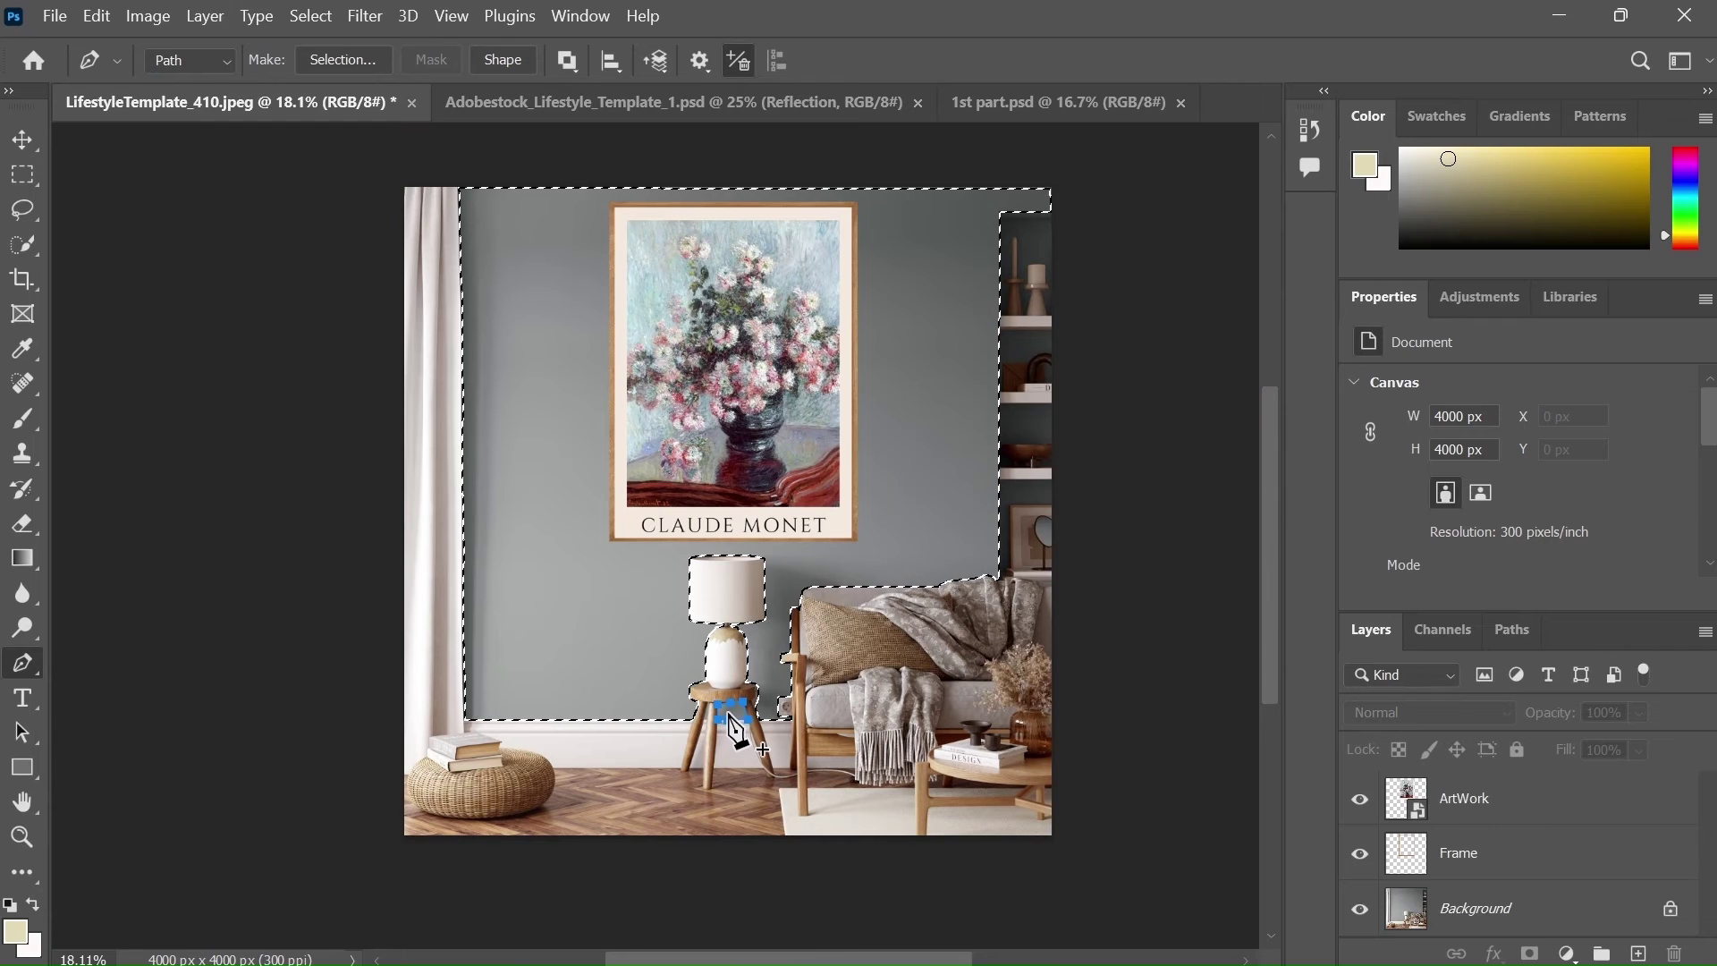
# Step: Convert the path to a 0.5-pixel feathered selection, then deselect and reselect the wall selection
pyautogui.rightClick(728, 712)
pyautogui.click(818, 218)
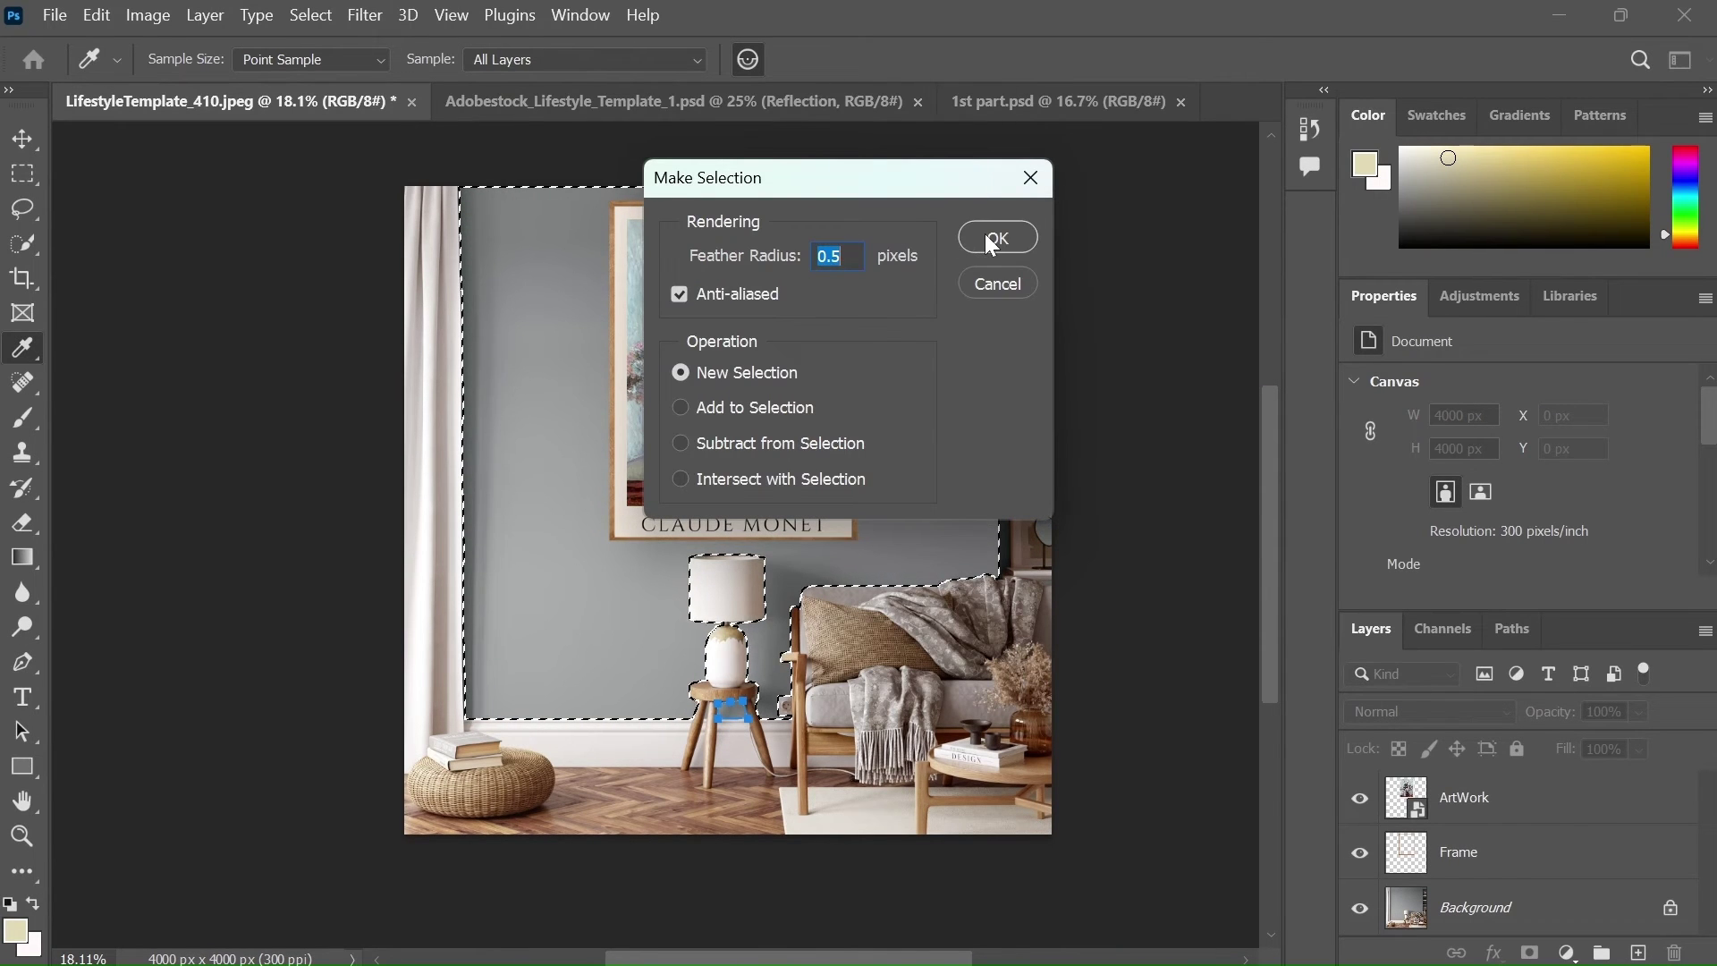
pyautogui.click(984, 236)
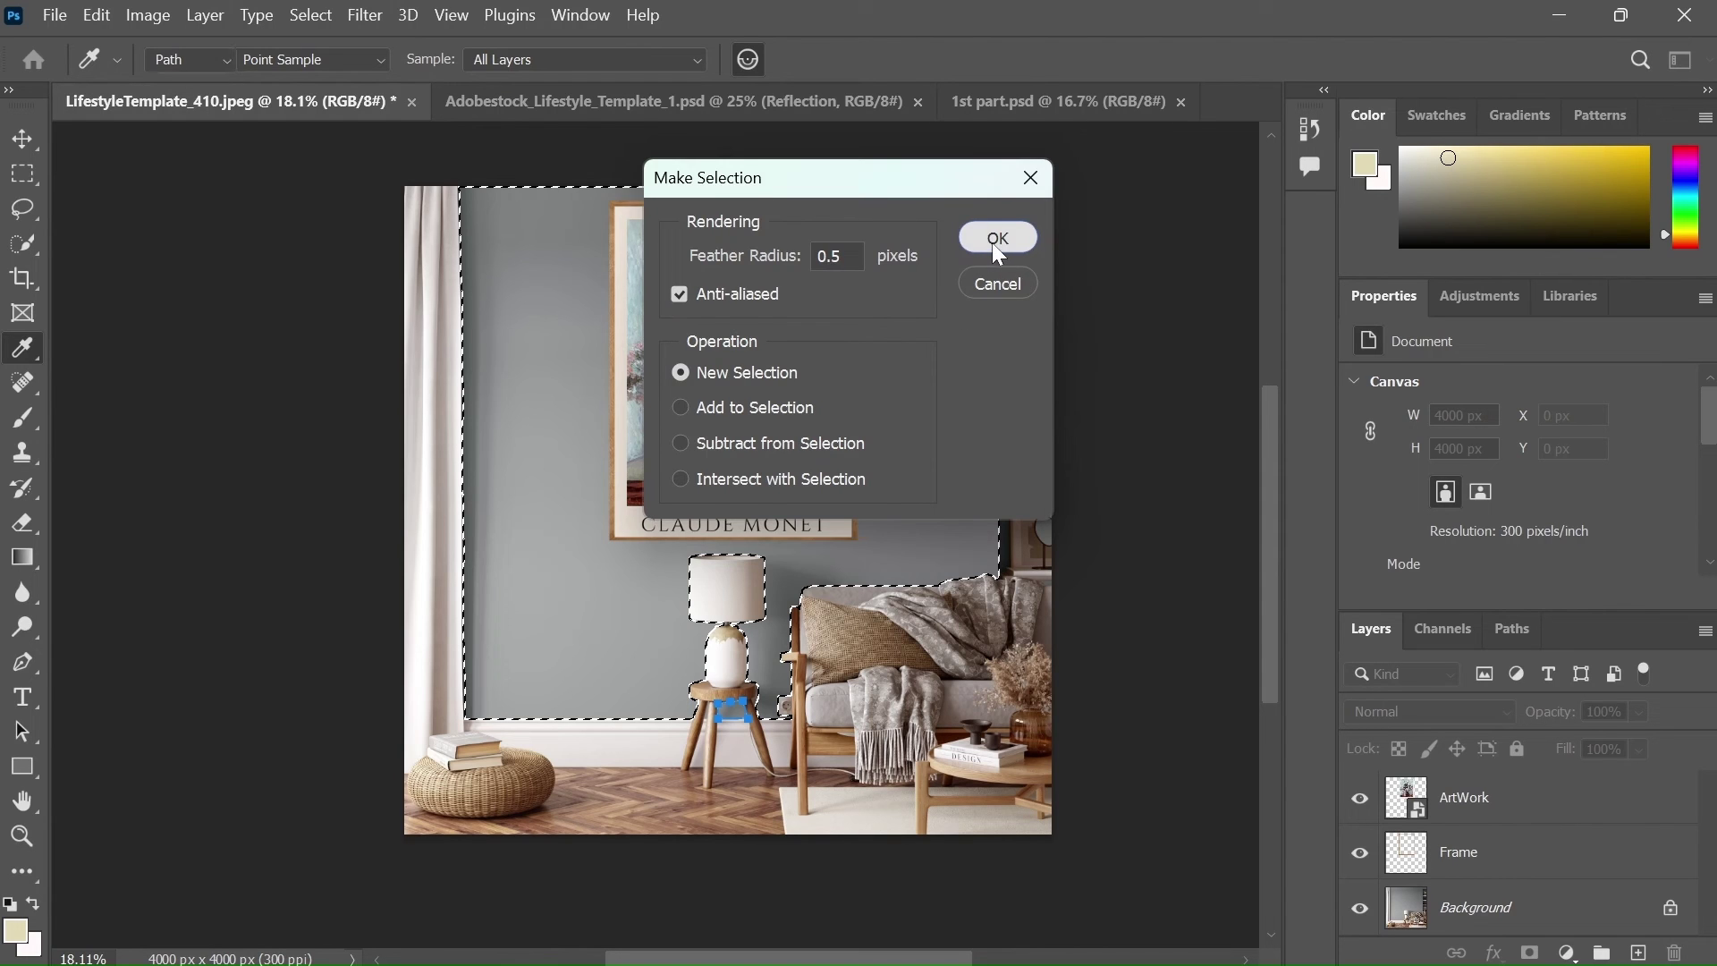
pyautogui.click(996, 238)
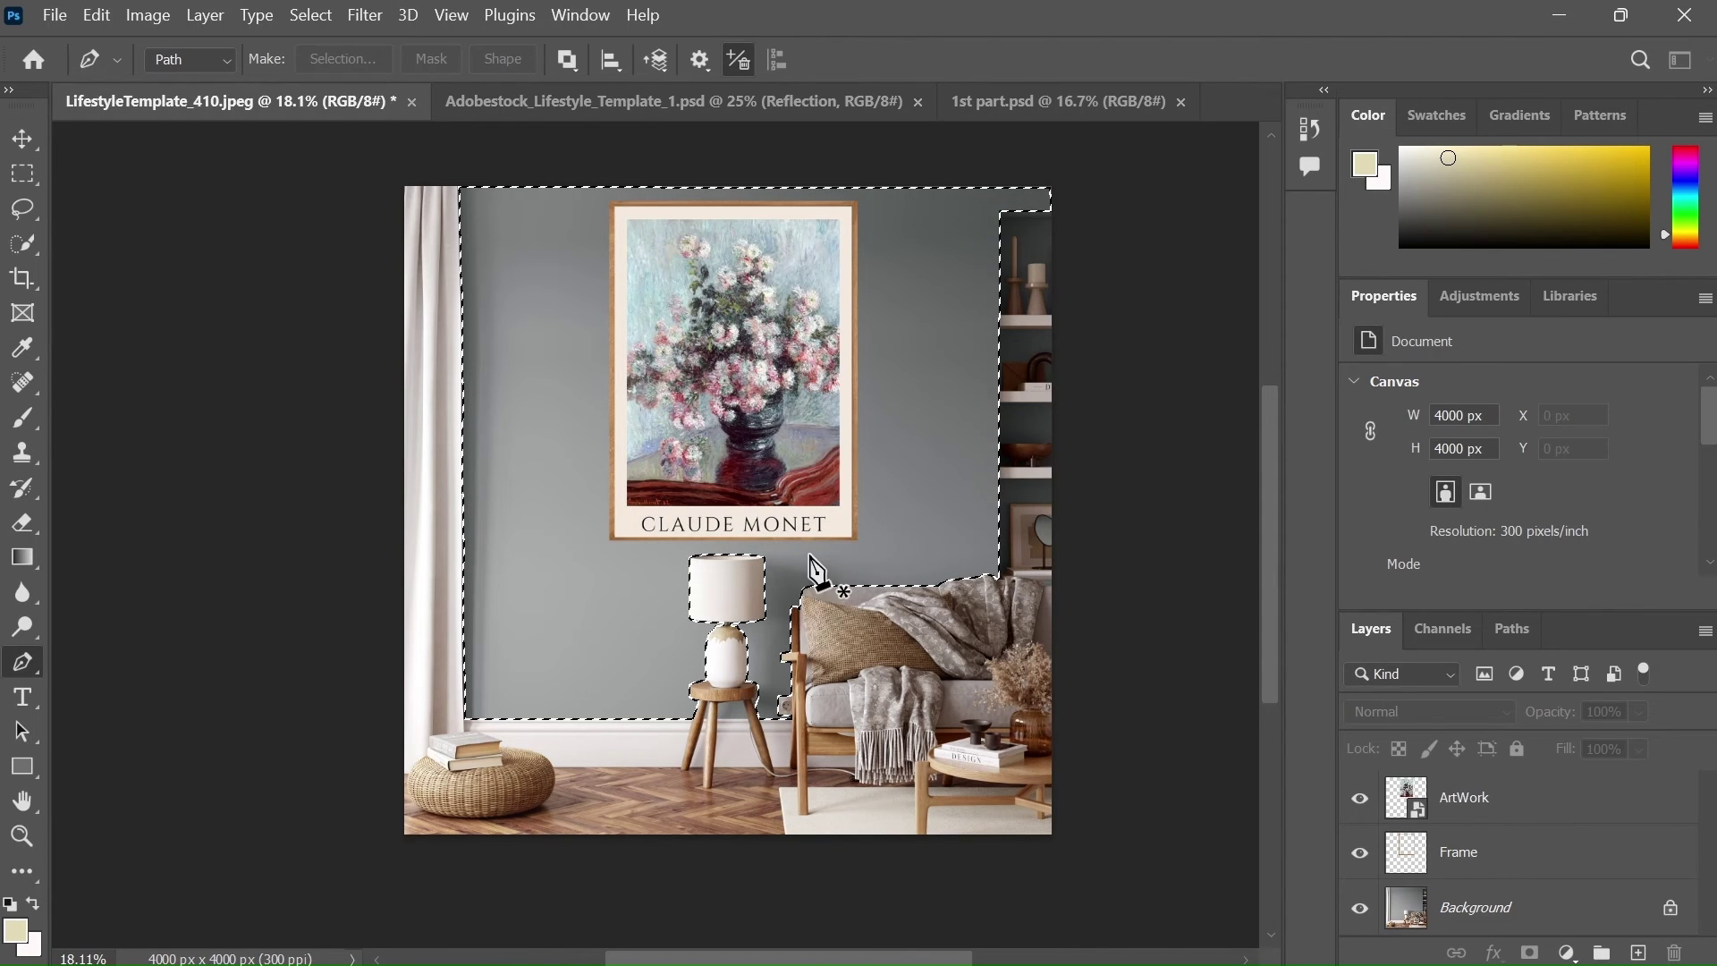
pyautogui.hotkey('ctrl', 'd')
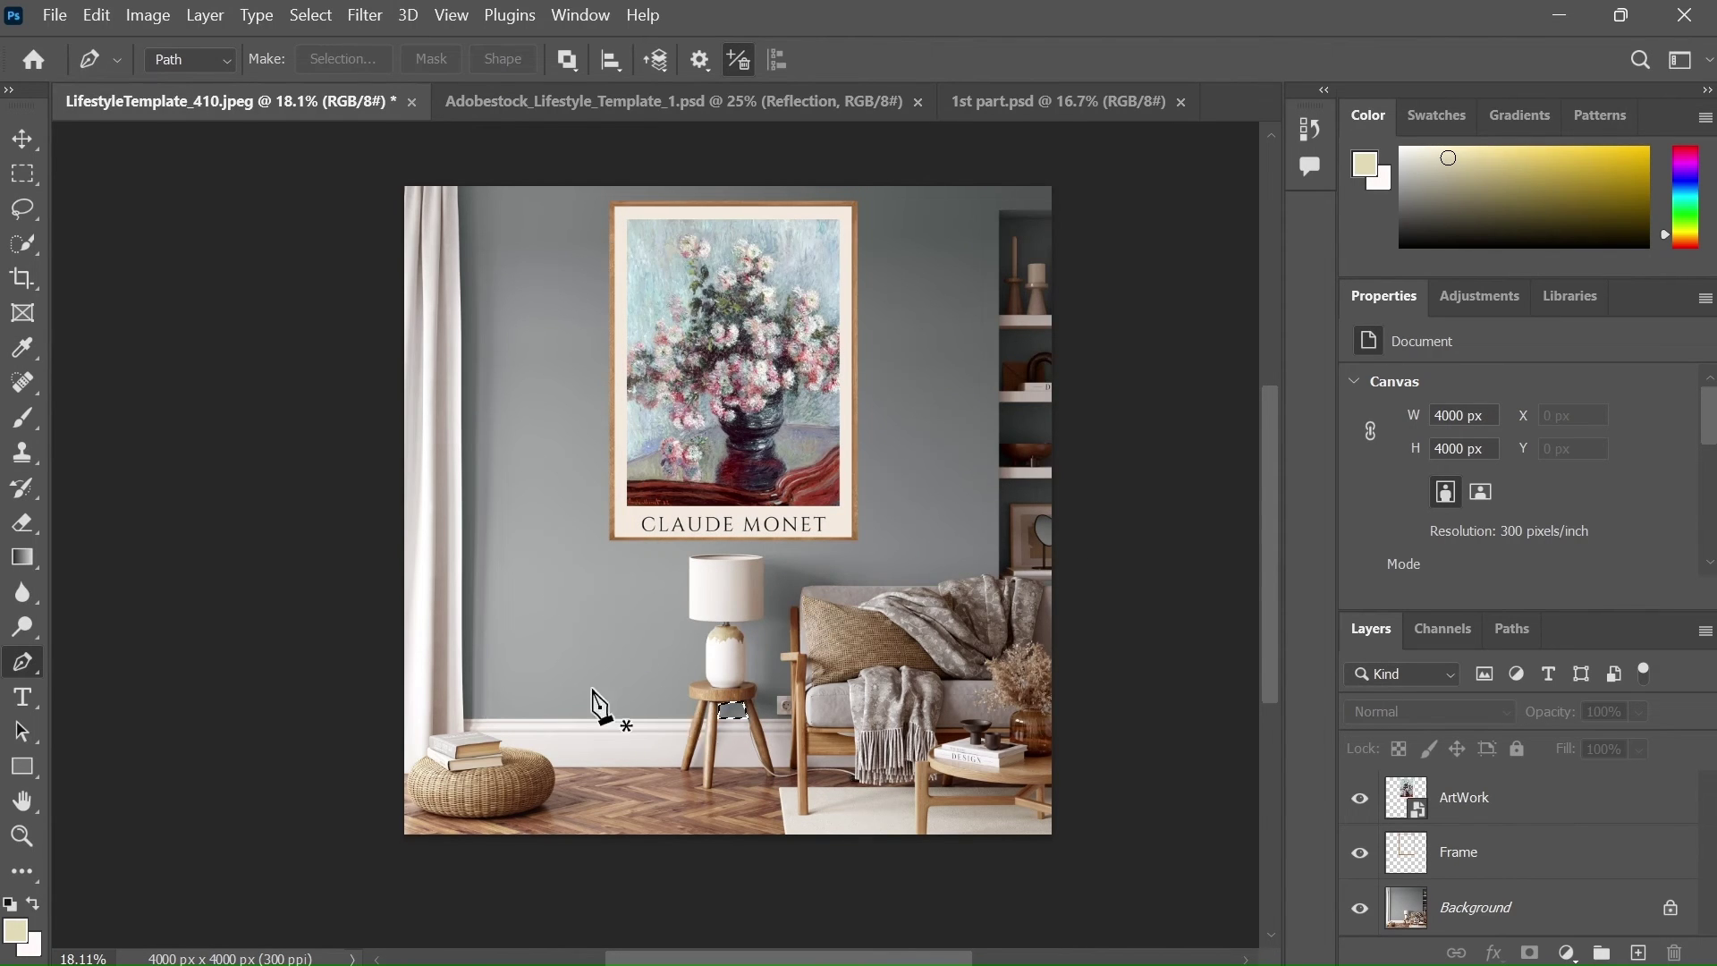
pyautogui.click(732, 711)
pyautogui.hotkey('ctrl', 'shift', 'd')
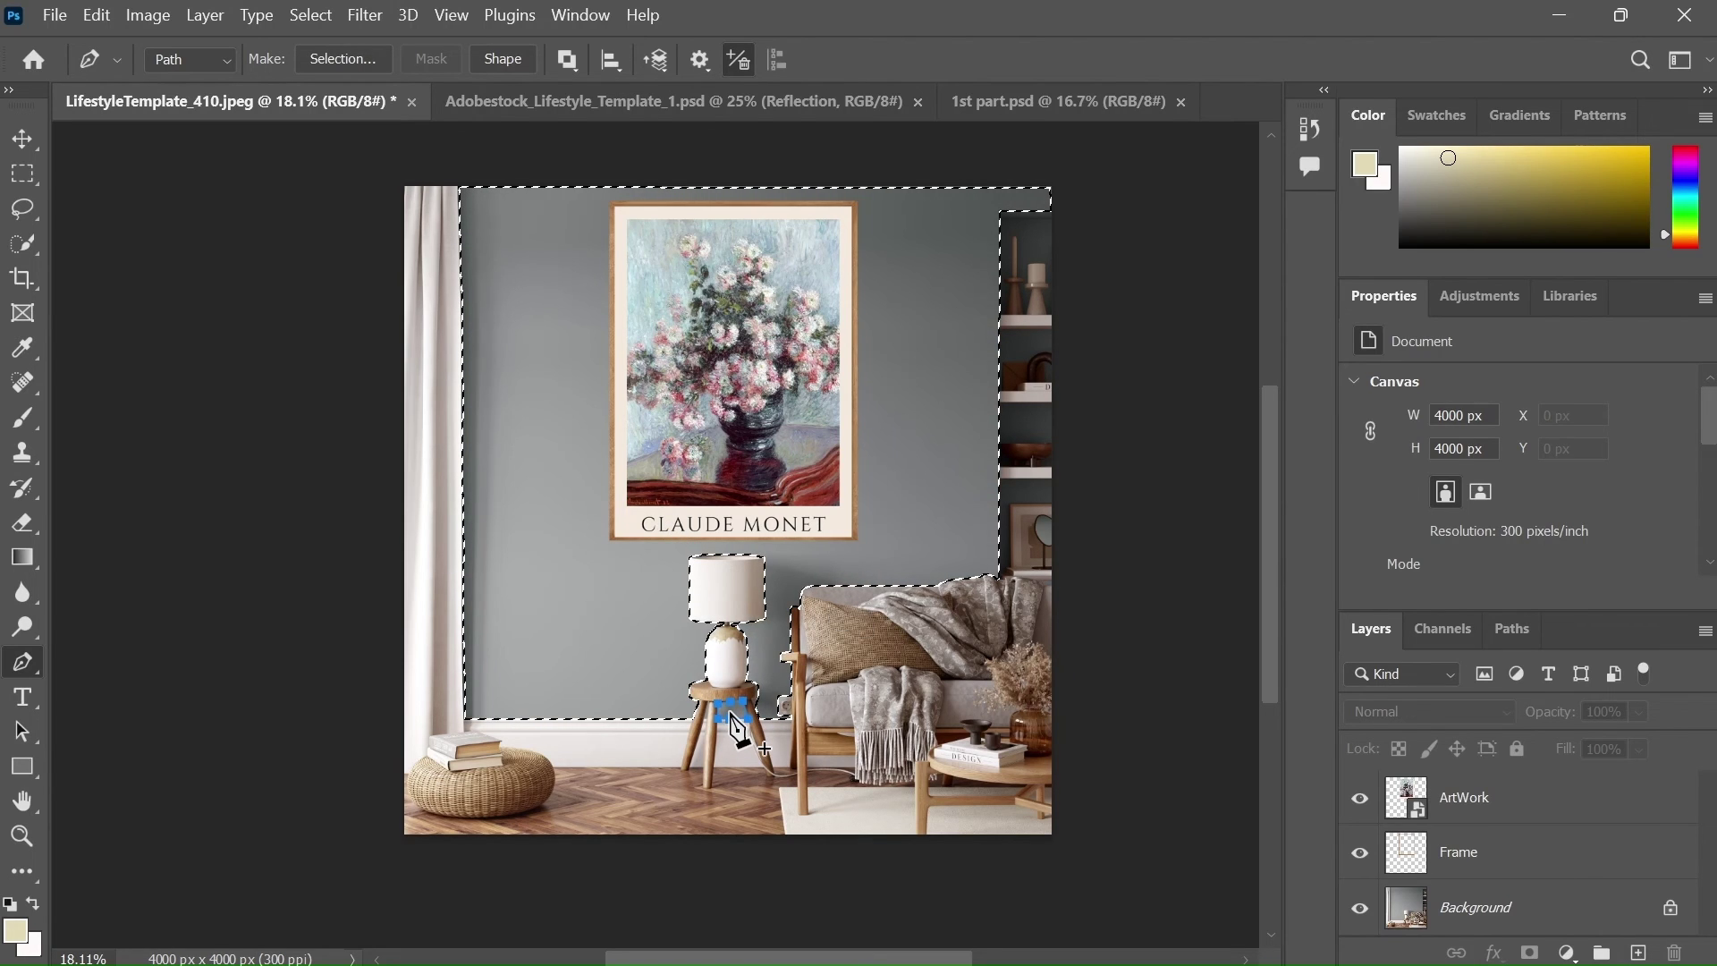
# Step: Make a selection from the stool path using Add to Selection, merging it into the wall selection
pyautogui.rightClick(738, 723)
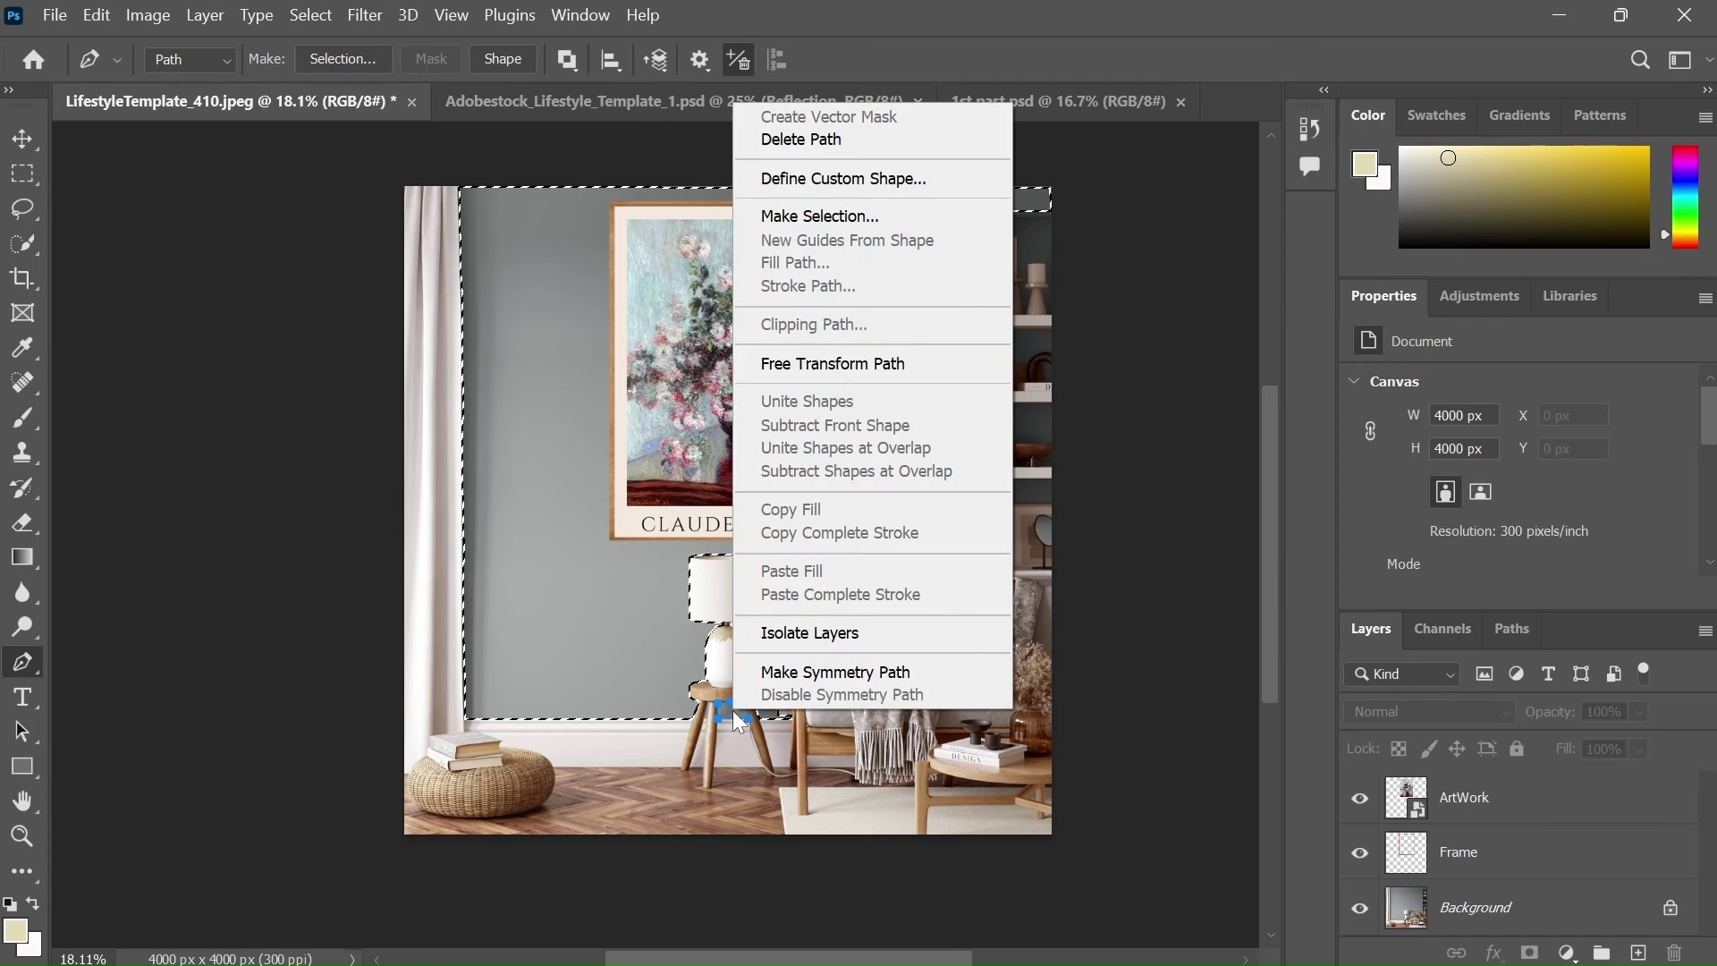
pyautogui.click(864, 221)
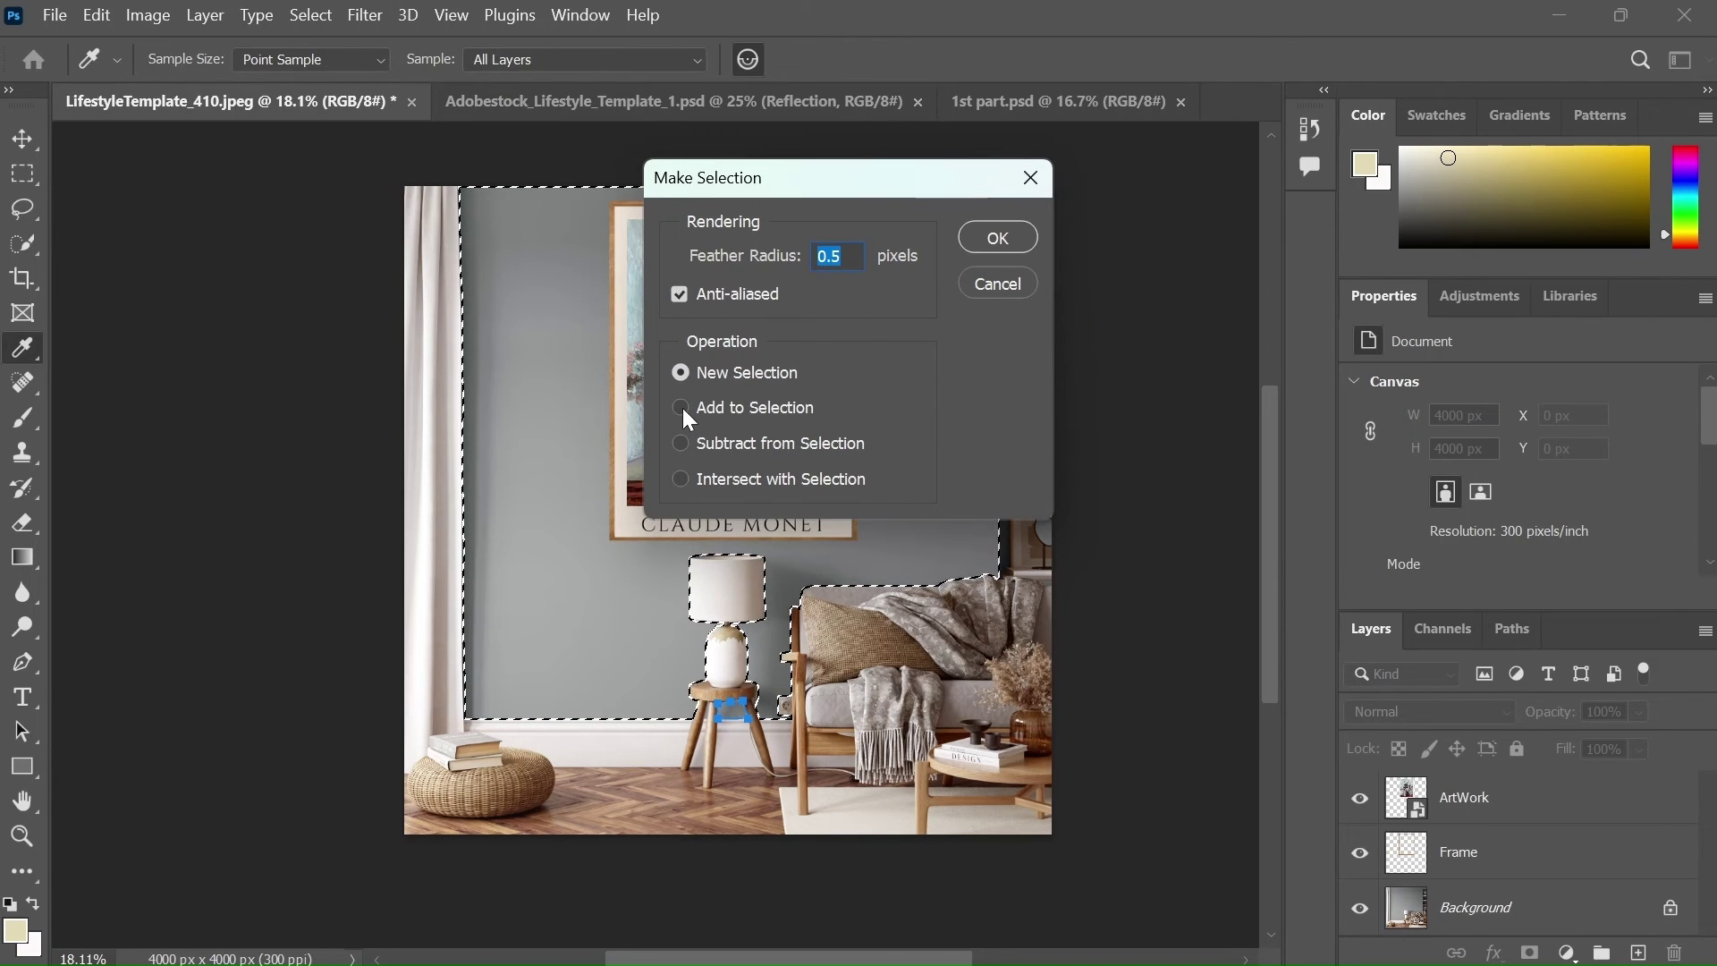
pyautogui.click(682, 408)
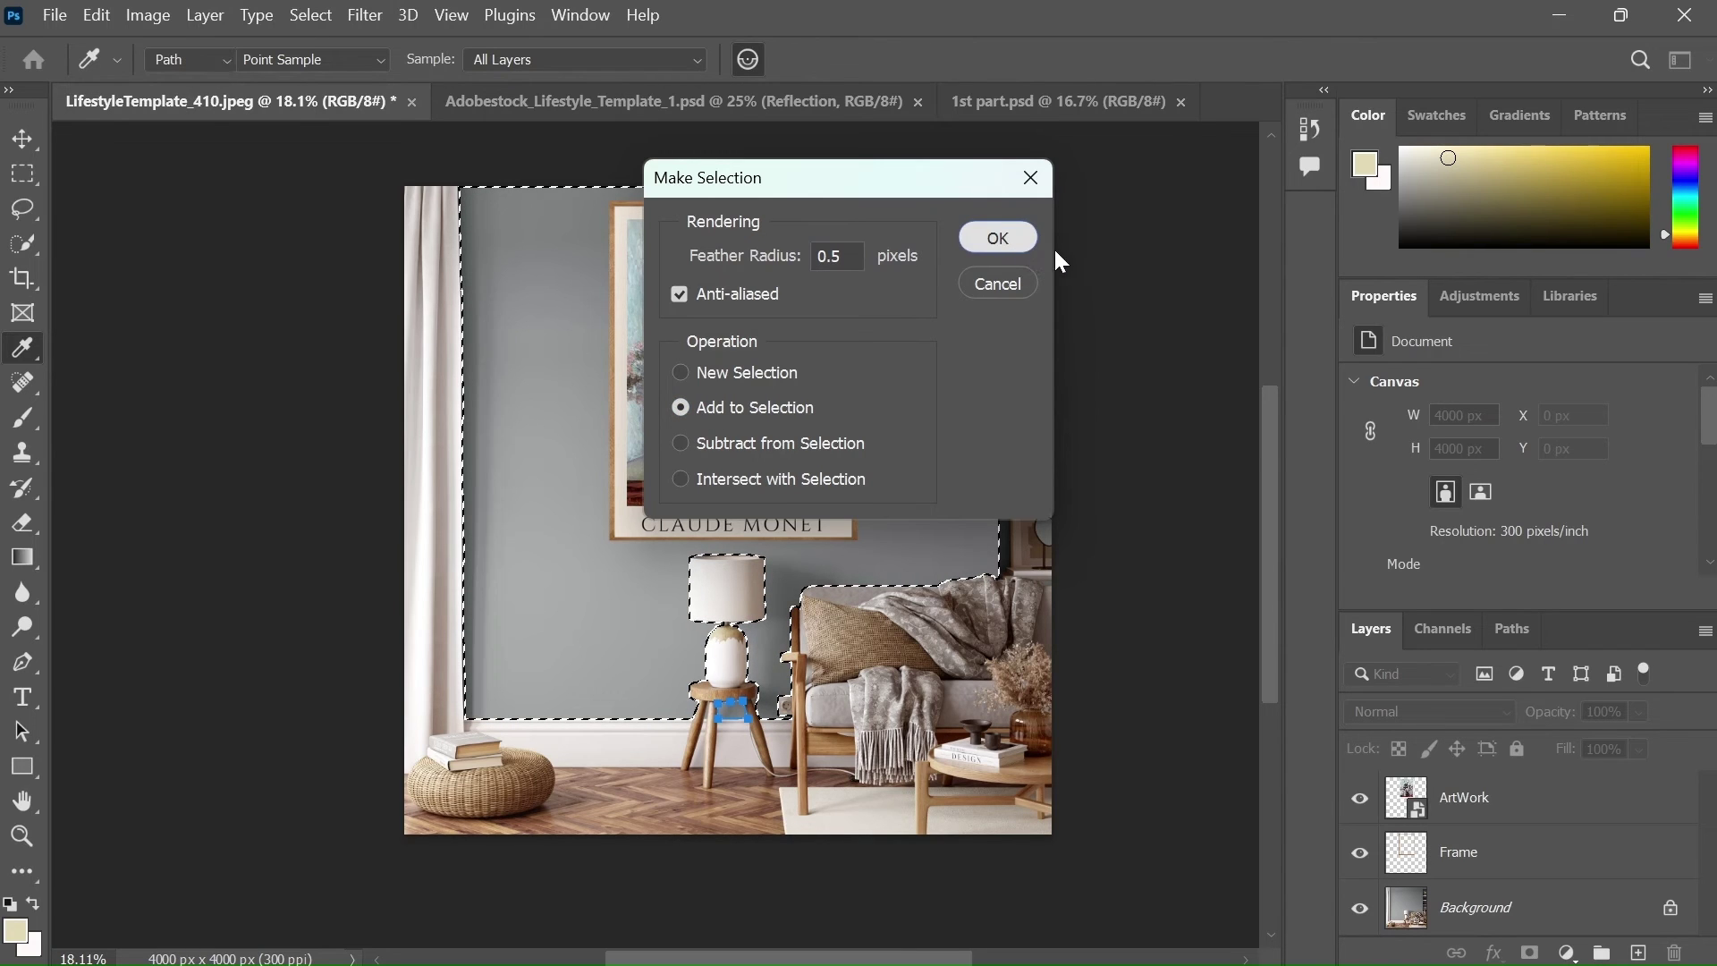
pyautogui.click(1031, 241)
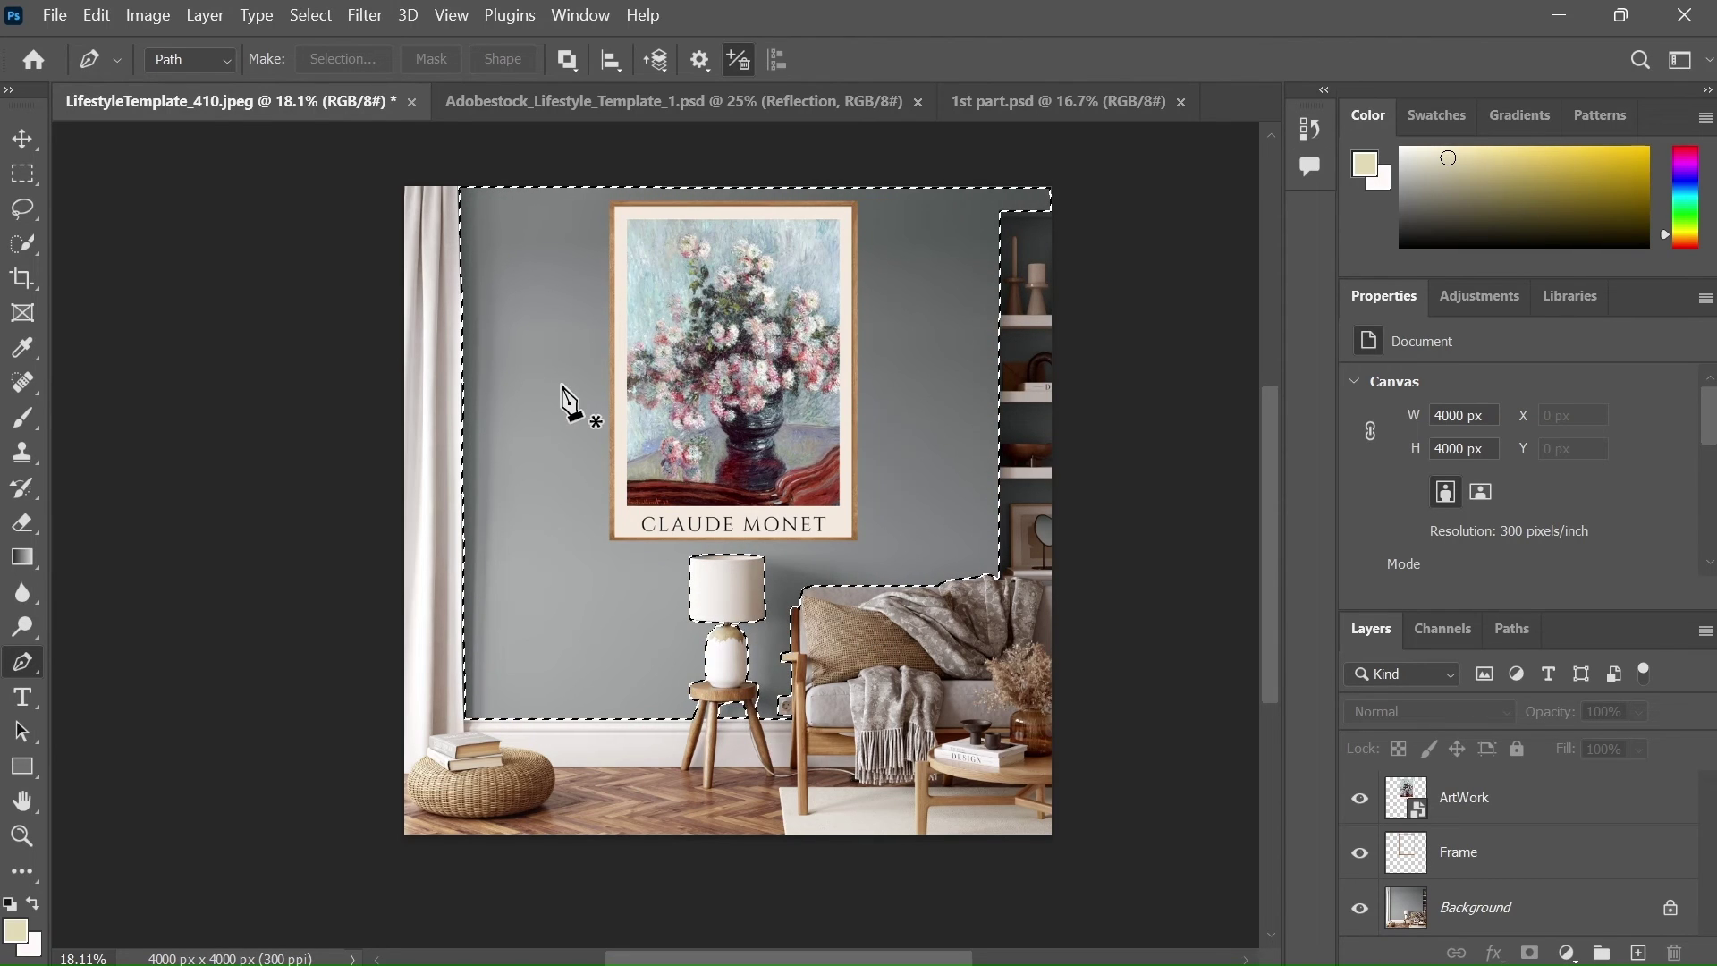
# Step: Create a Hue/Saturation adjustment layer from the Layer menu named 'Wall Color Change'
pyautogui.click(211, 14)
pyautogui.moveTo(379, 372)
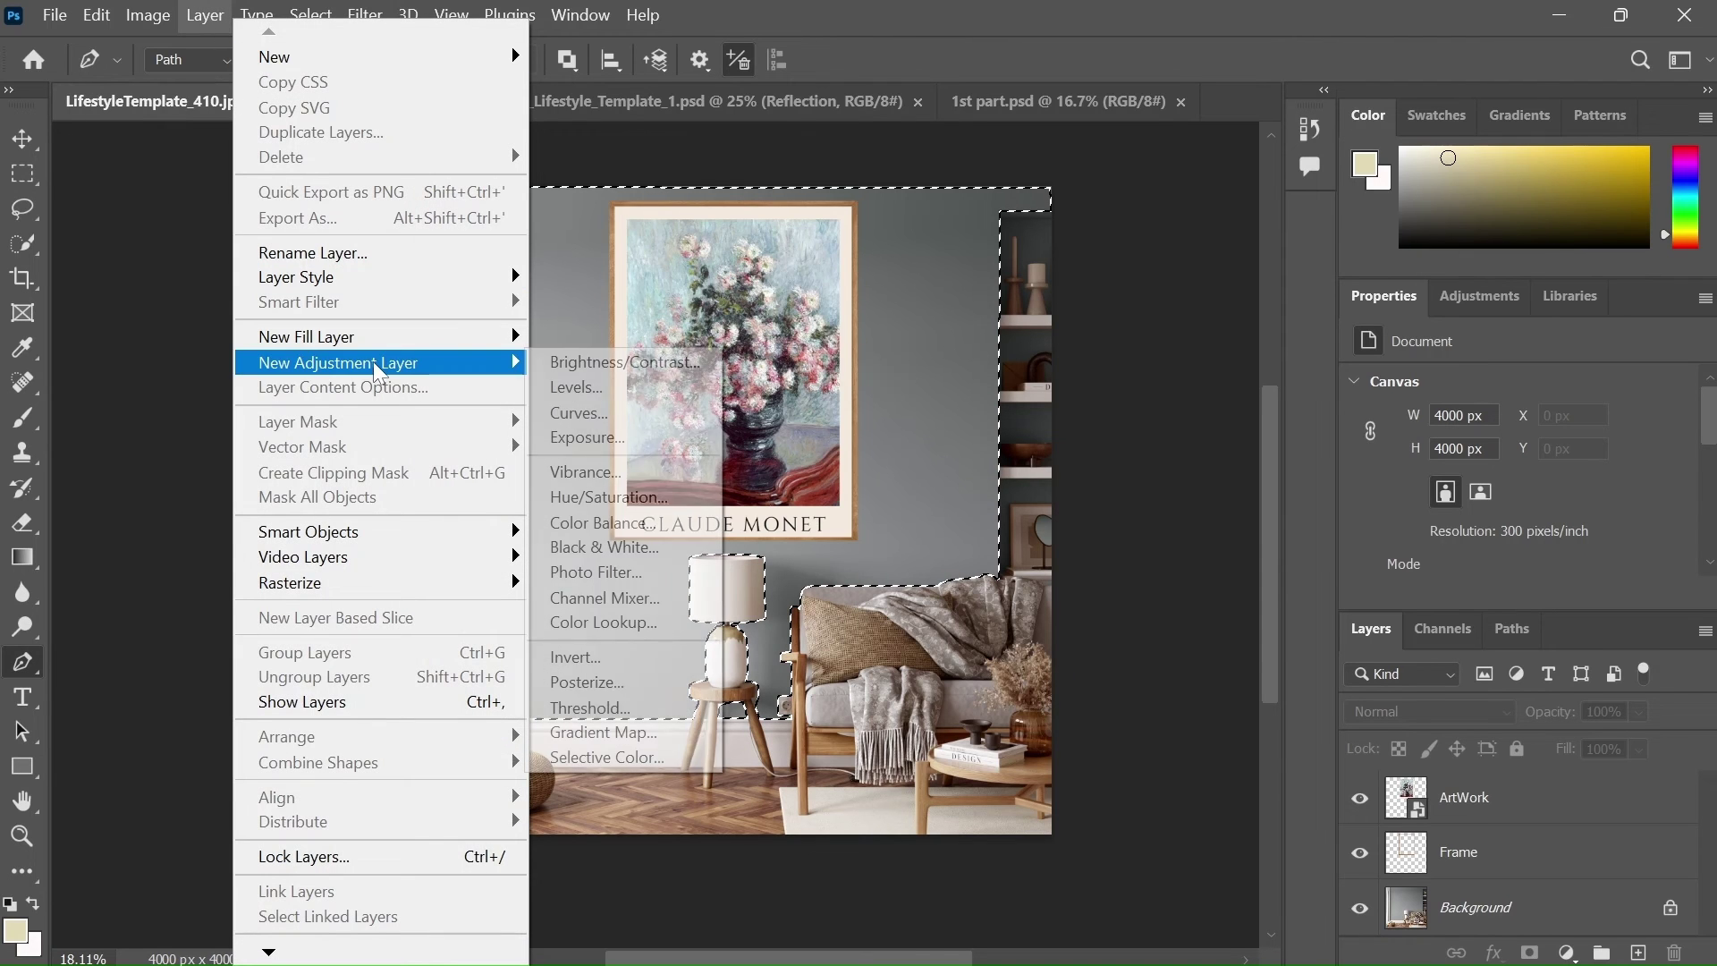
pyautogui.click(621, 496)
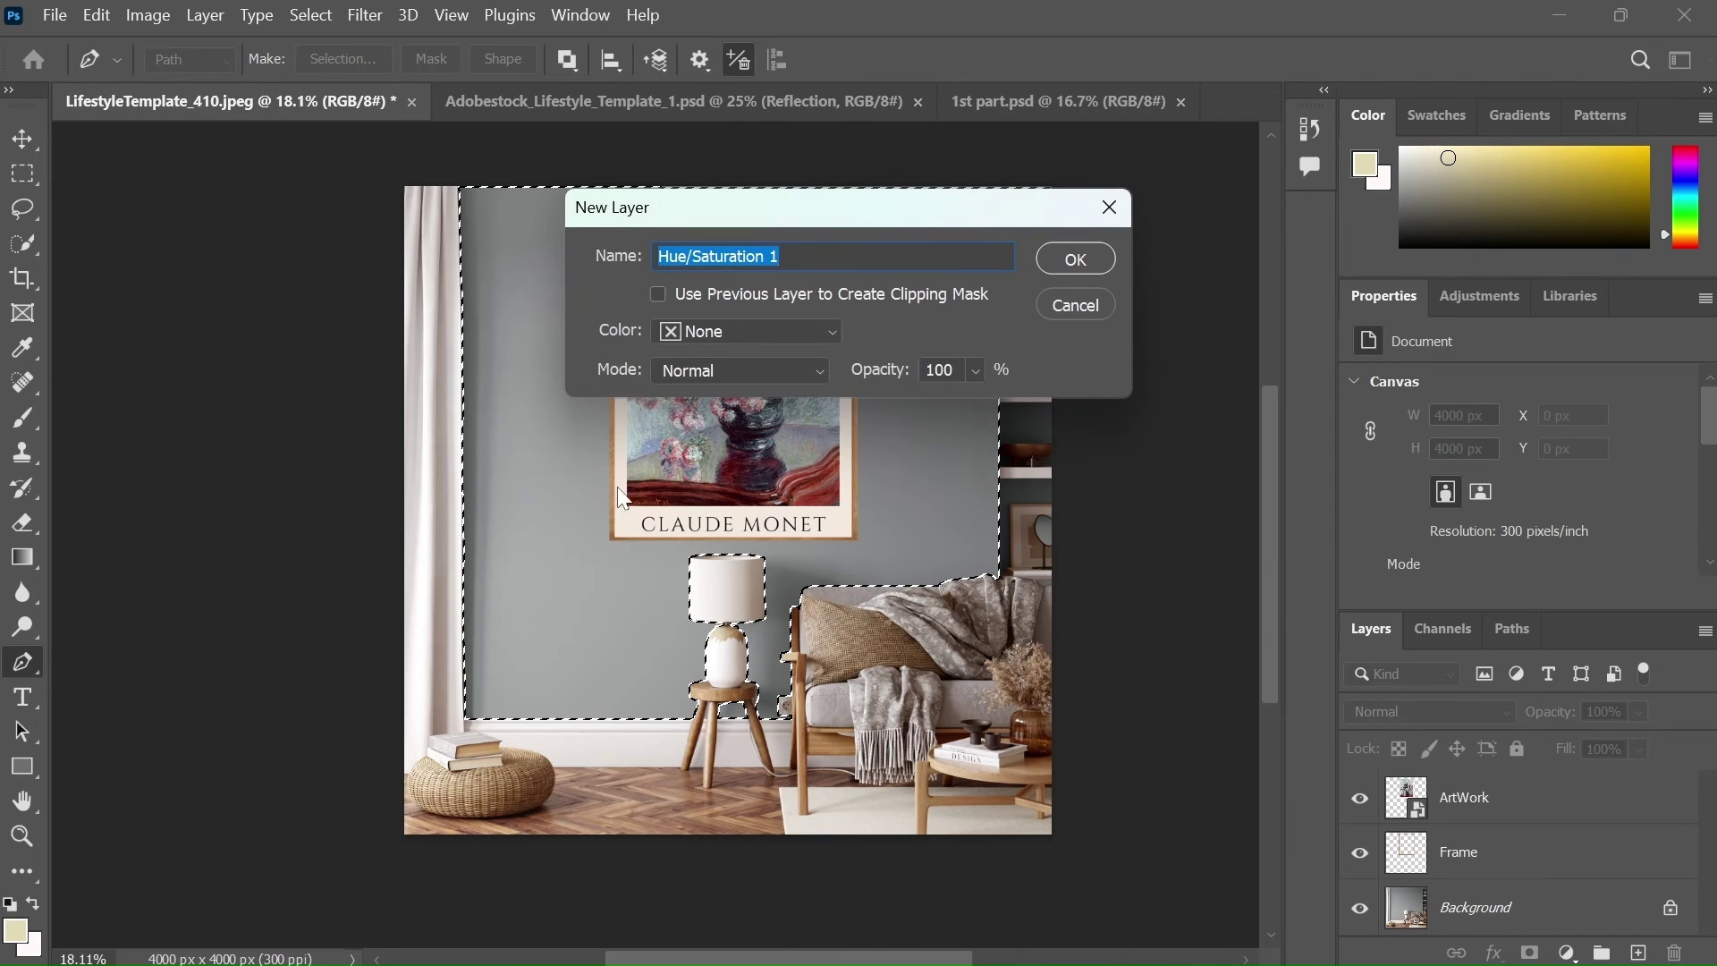
pyautogui.write('Wall Colo')
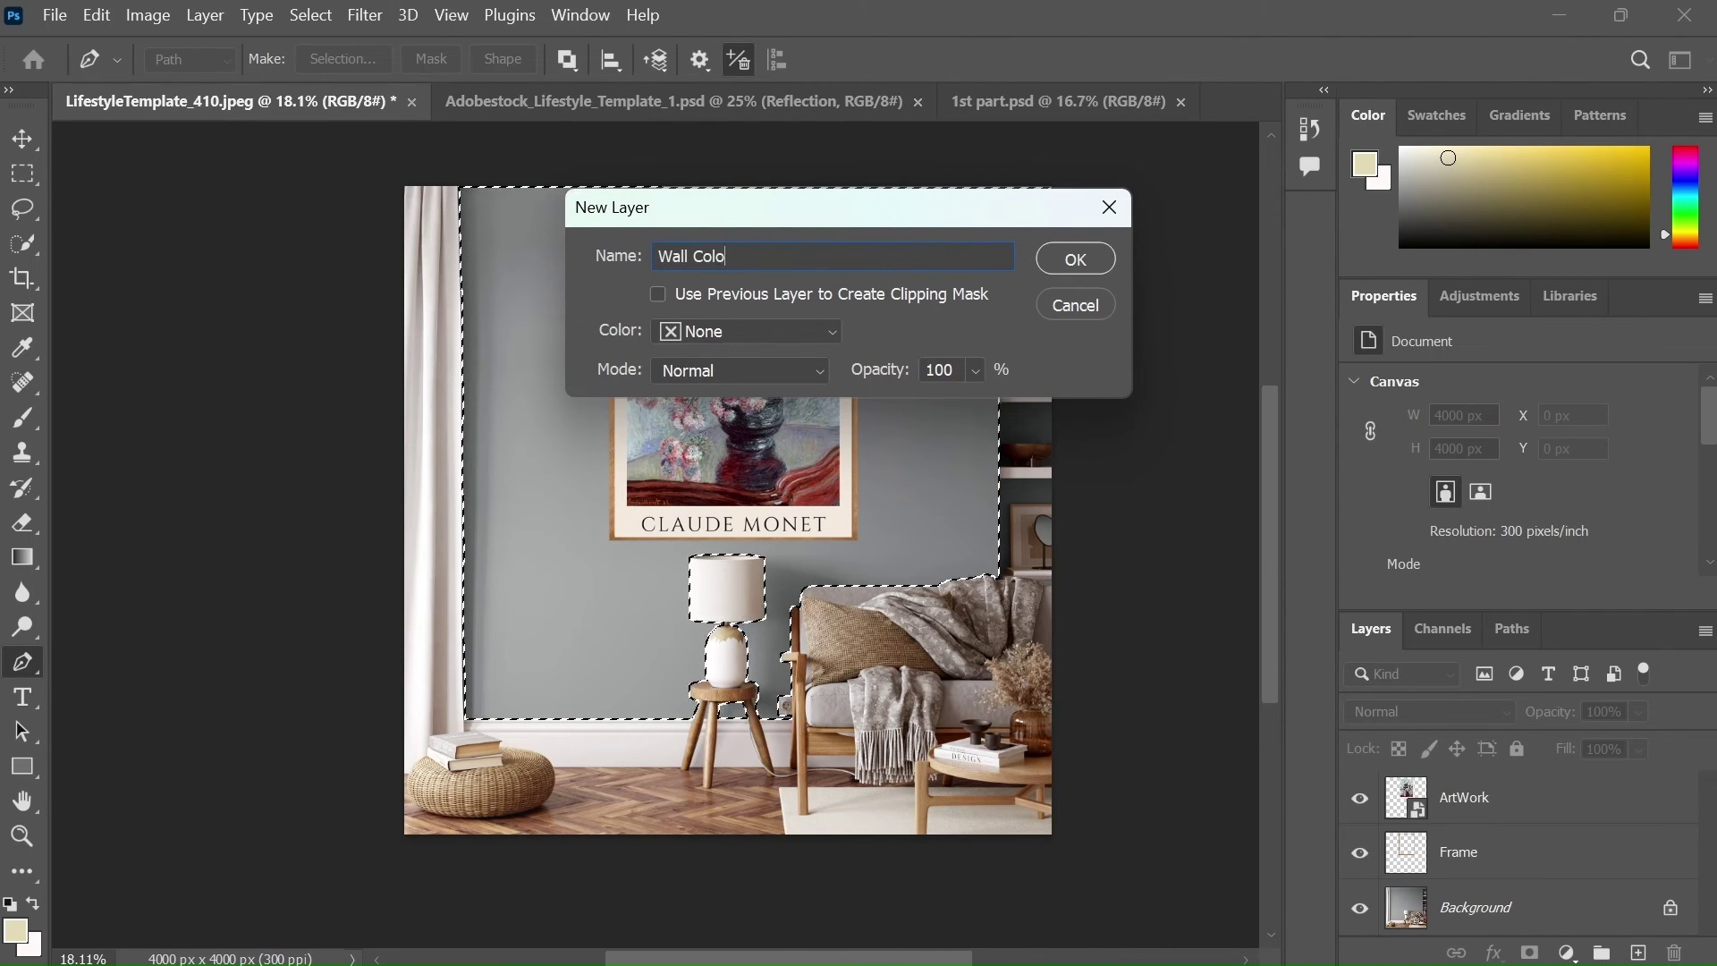
pyautogui.write('r Change')
pyautogui.click(1076, 259)
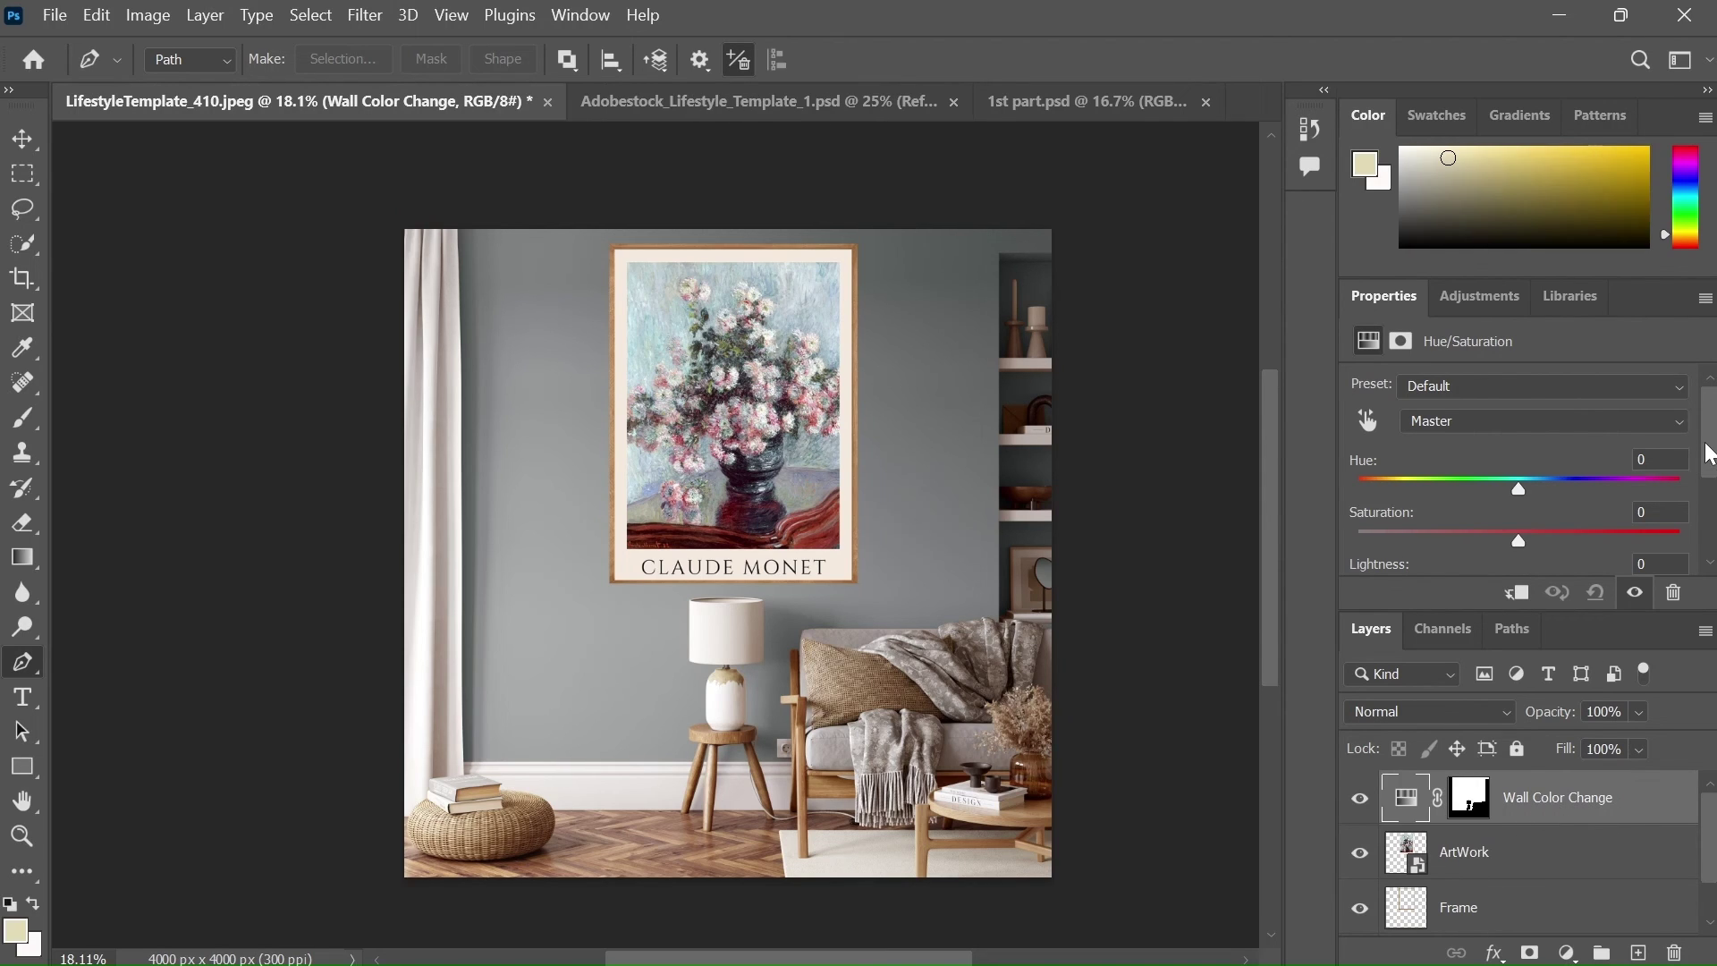
# Step: Enable Colorize with Hue 270 and Saturation 25, then hide the Wall Color Change layer
pyautogui.moveTo(1709, 452); pyautogui.dragTo(1708, 496)
pyautogui.click(1490, 530)
pyautogui.scroll(3, 1364, 469)
pyautogui.moveTo(1405, 460); pyautogui.dragTo(1596, 460)
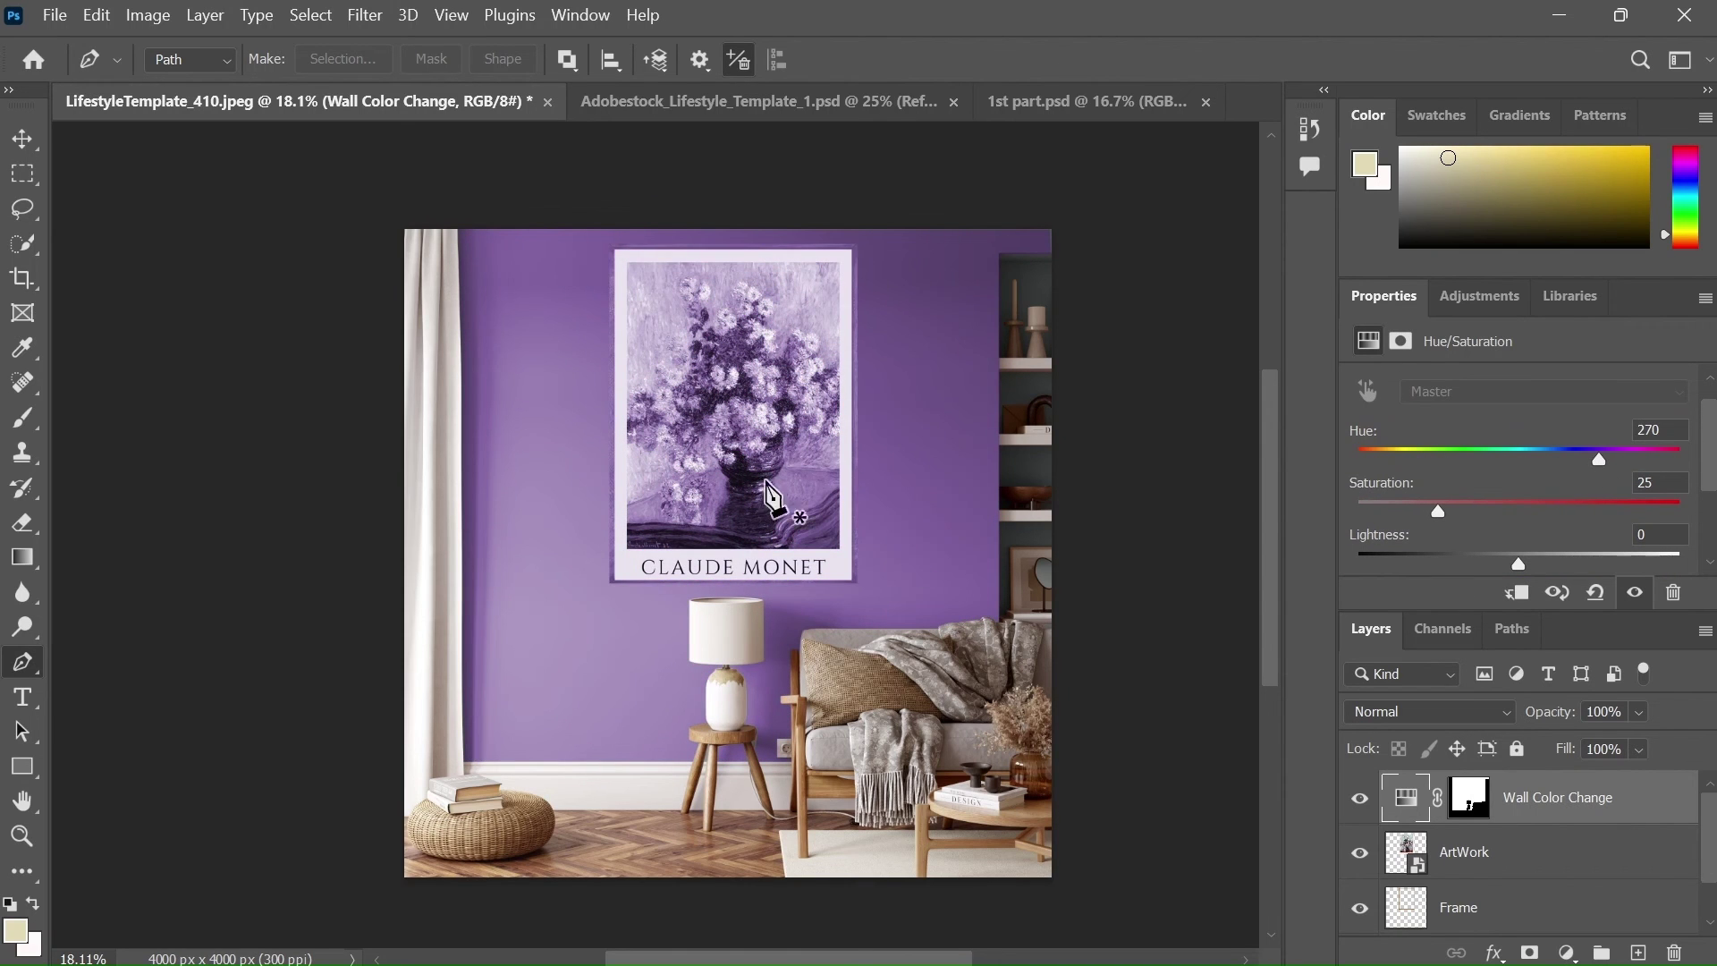
pyautogui.click(1359, 797)
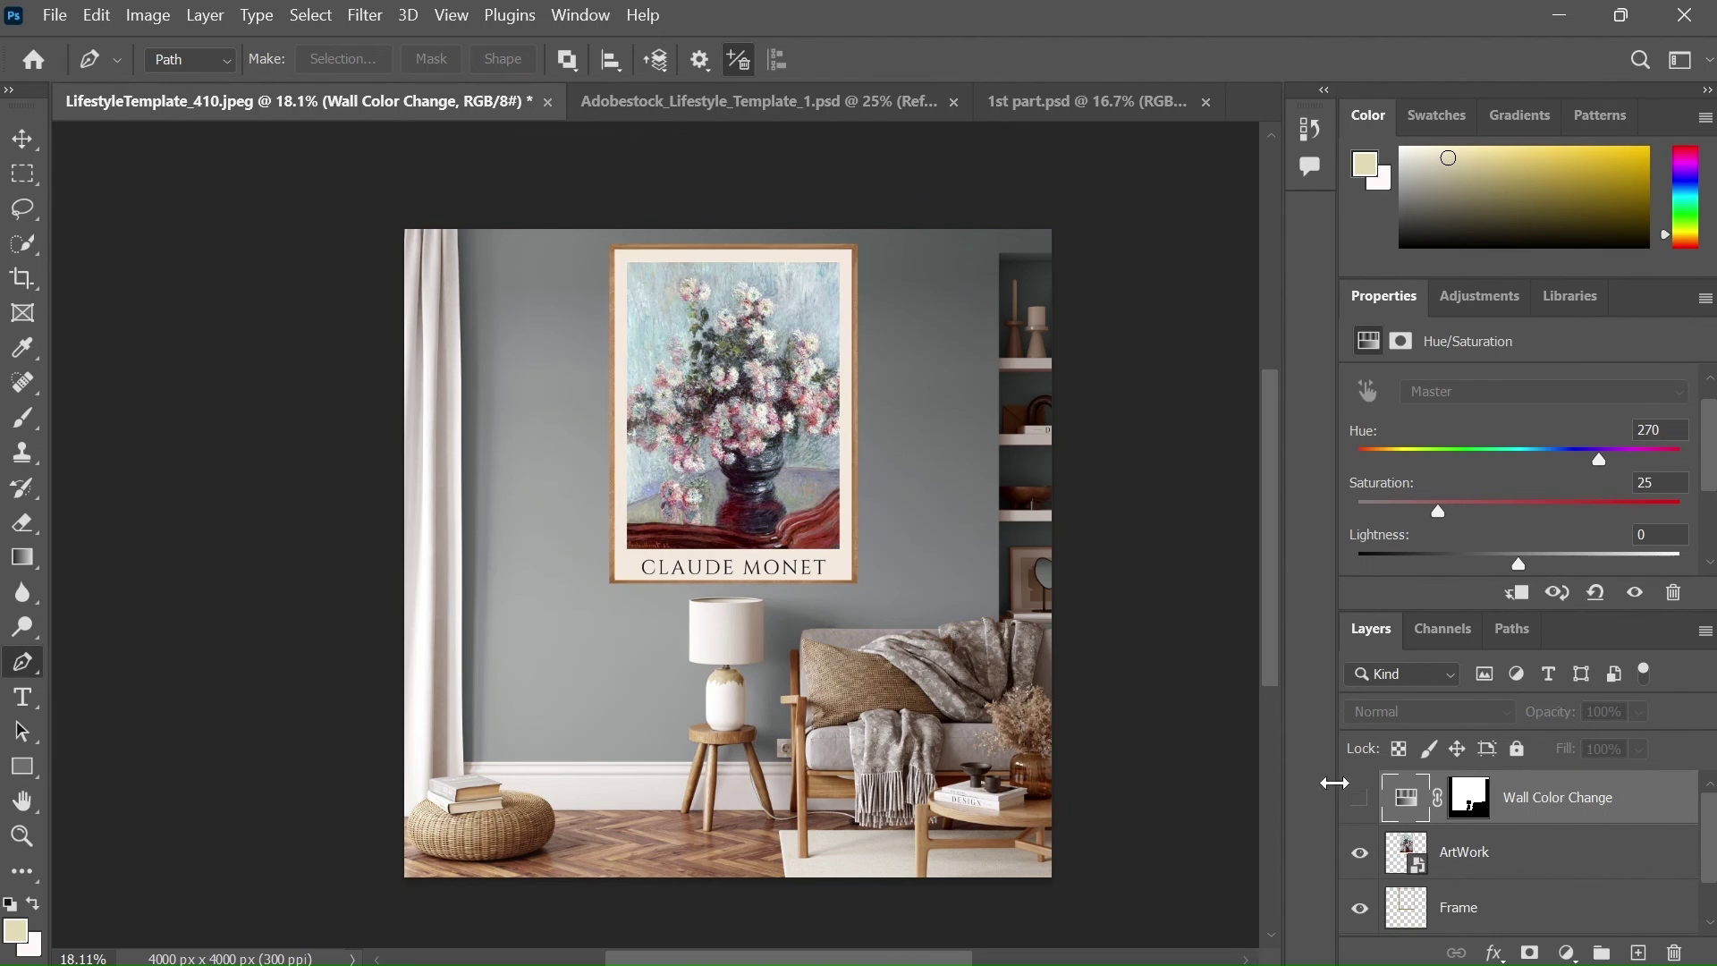
# Step: Drag ArtWork and Frame above Wall Color Change, then make Wall Color Change visible again
pyautogui.press('v')
pyautogui.click(774, 485)
pyautogui.hscroll(1, 587, 659)
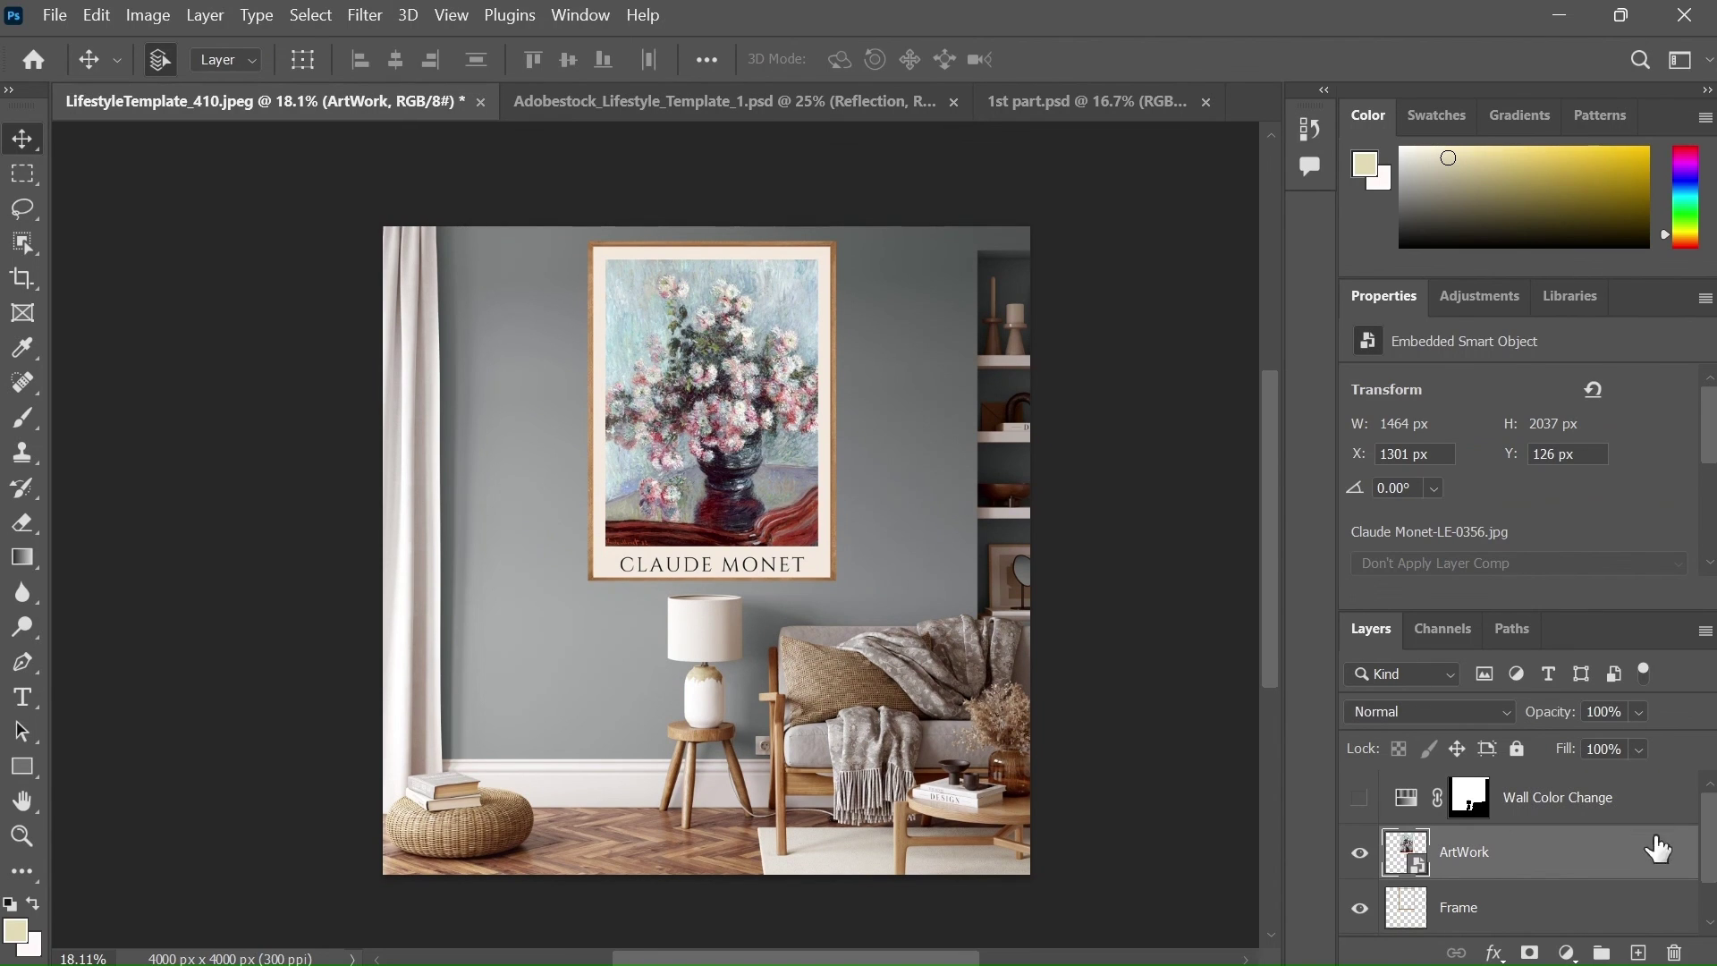
pyautogui.moveTo(1506, 866); pyautogui.dragTo(1495, 799)
pyautogui.moveTo(1446, 917); pyautogui.dragTo(1453, 828)
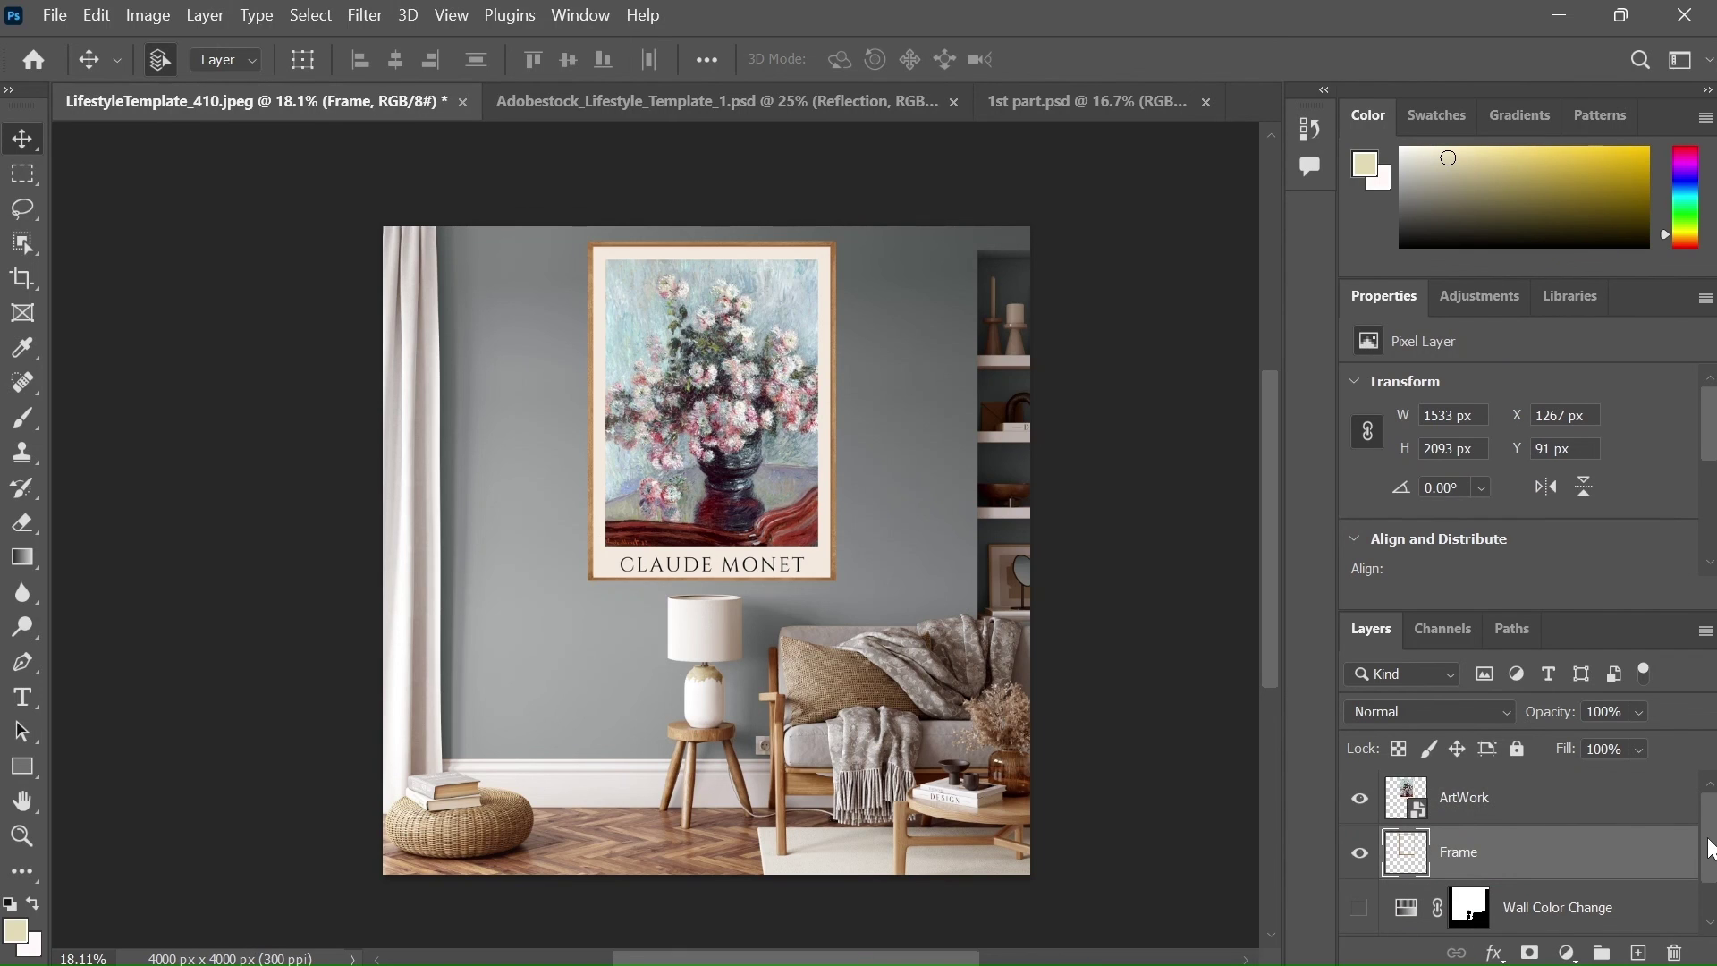
pyautogui.scroll(-1, 1710, 894)
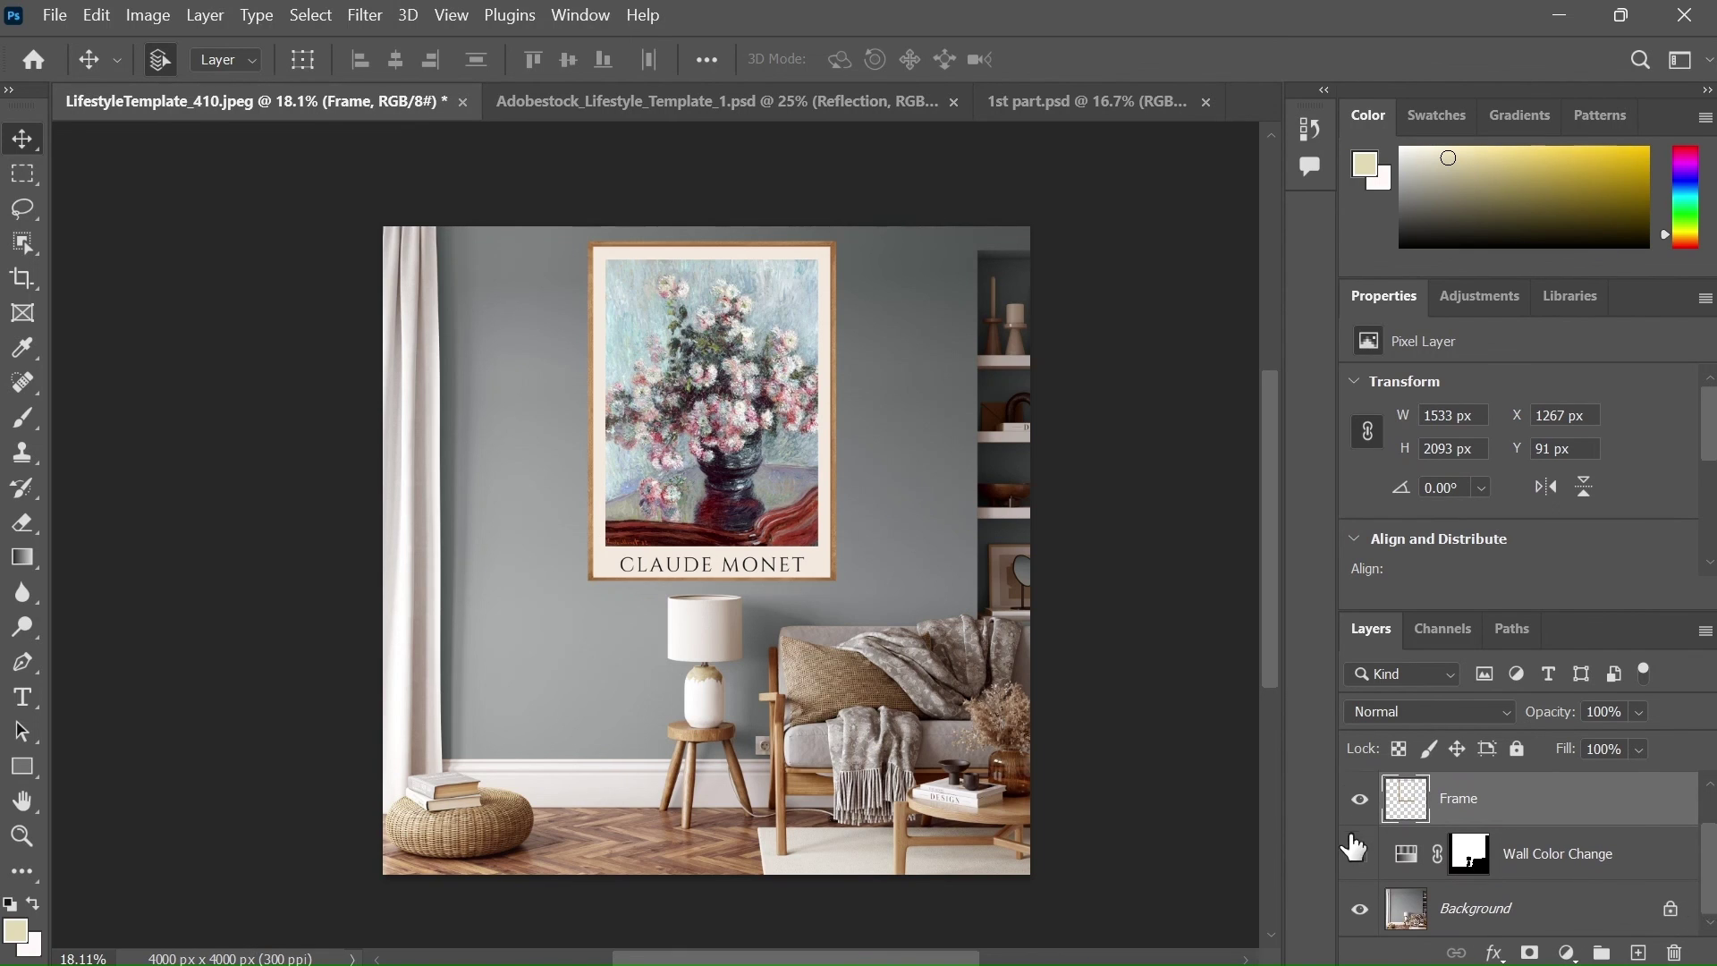
pyautogui.click(1360, 856)
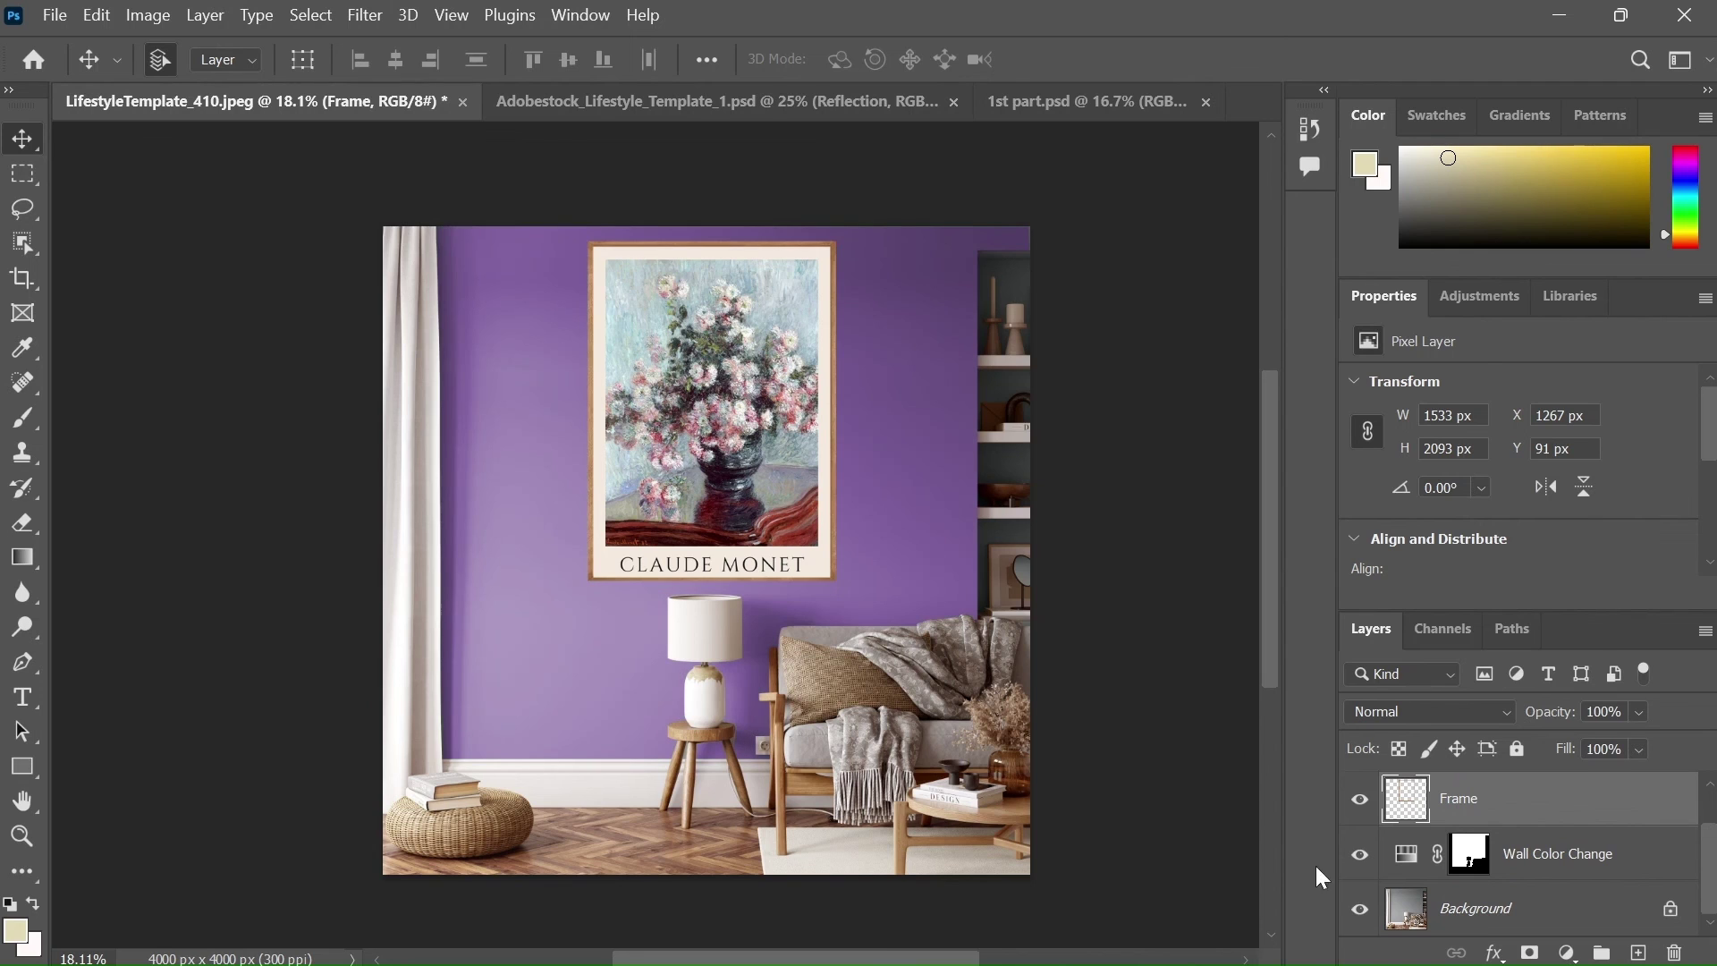
pyautogui.click(1469, 853)
# Step: Set Wall Color Change to Multiply blending at 60% opacity with hue 347
pyautogui.doubleClick(1509, 908)
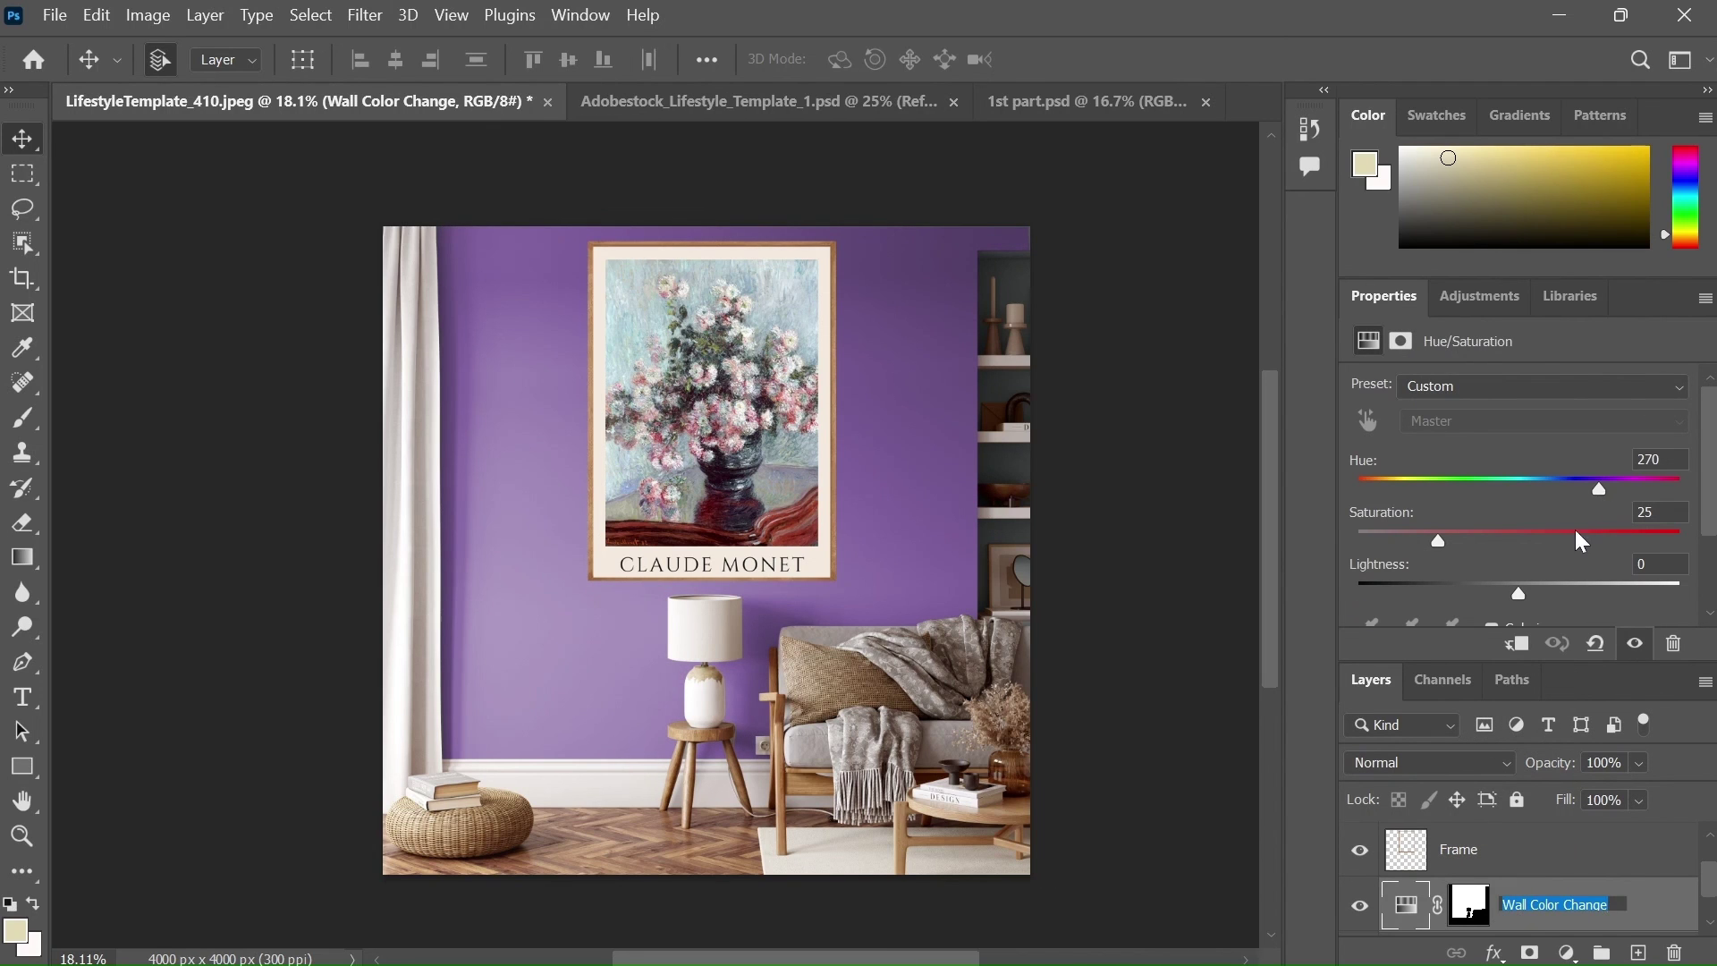
pyautogui.moveTo(1585, 506); pyautogui.dragTo(1518, 499)
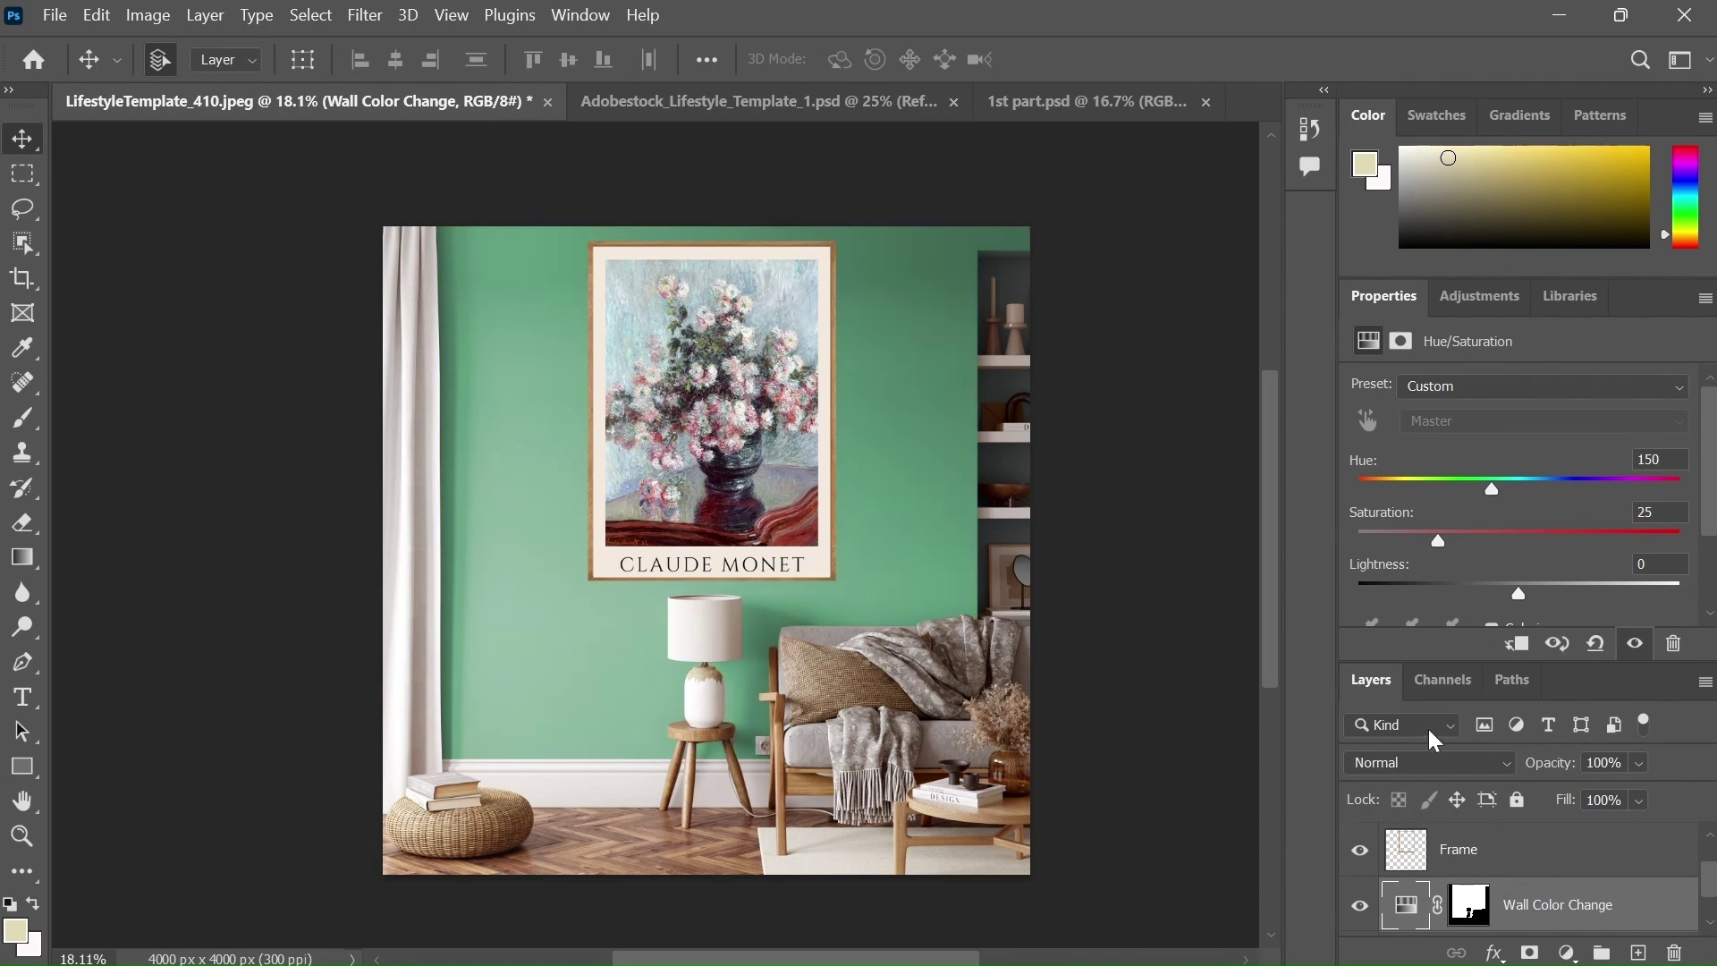
pyautogui.click(1438, 762)
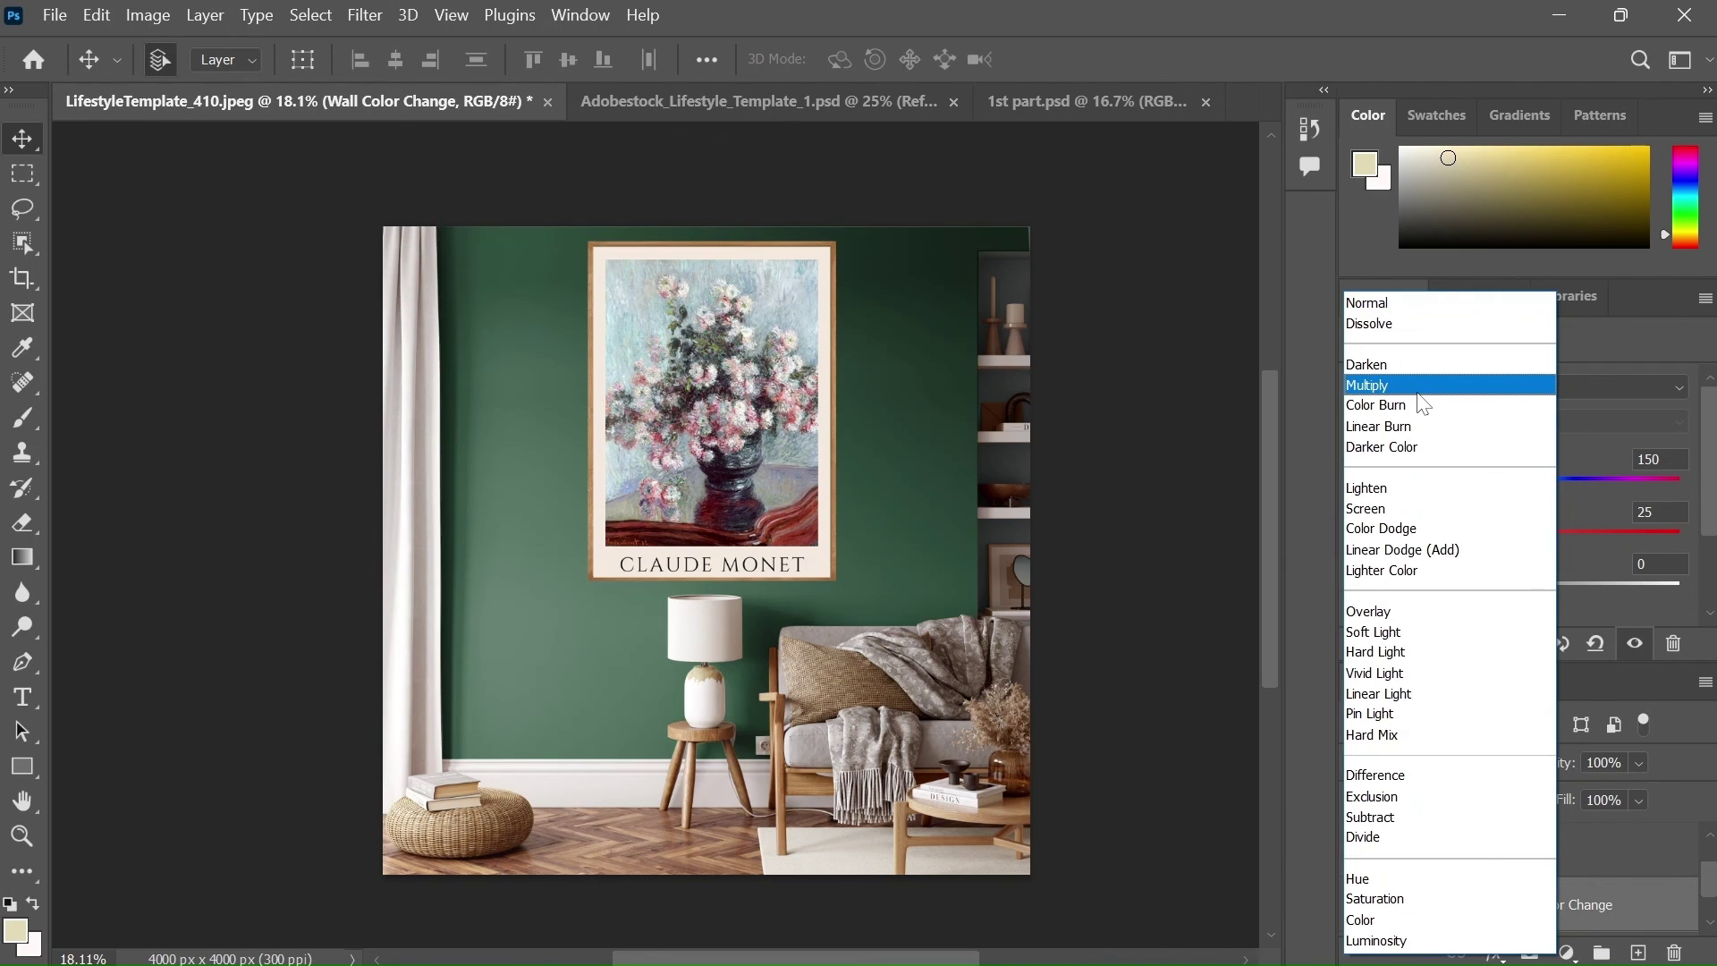
pyautogui.click(1421, 387)
pyautogui.click(1604, 762)
pyautogui.write('6')
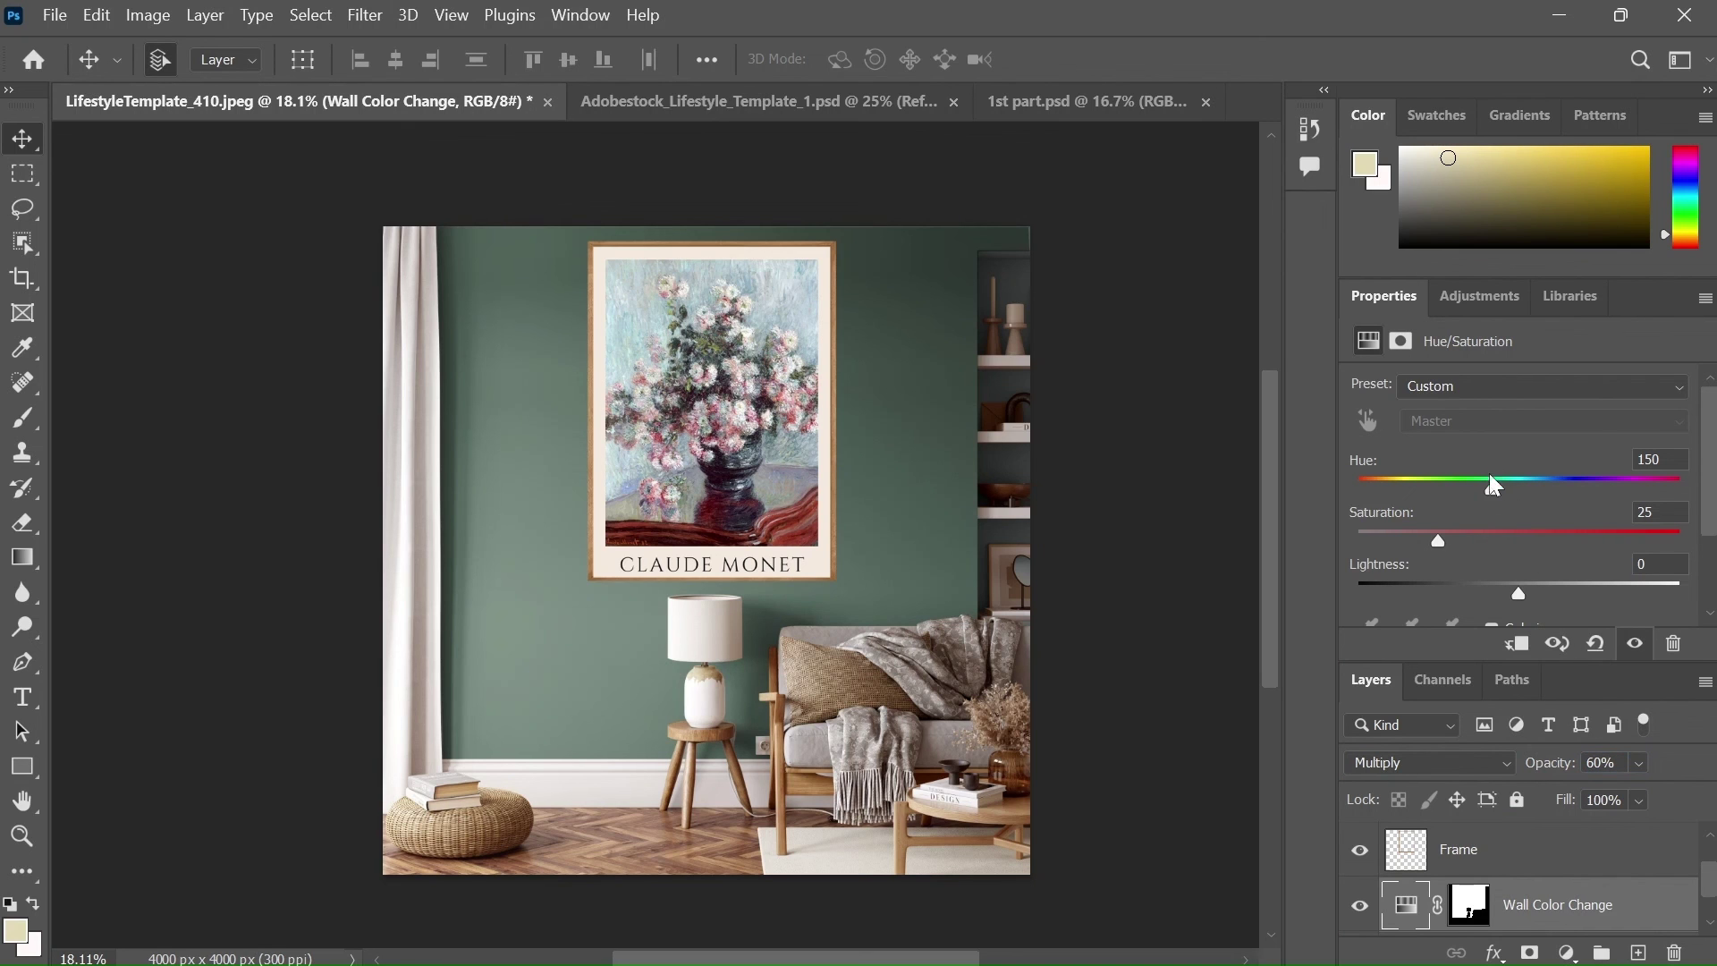
pyautogui.moveTo(1489, 487); pyautogui.dragTo(1582, 491)
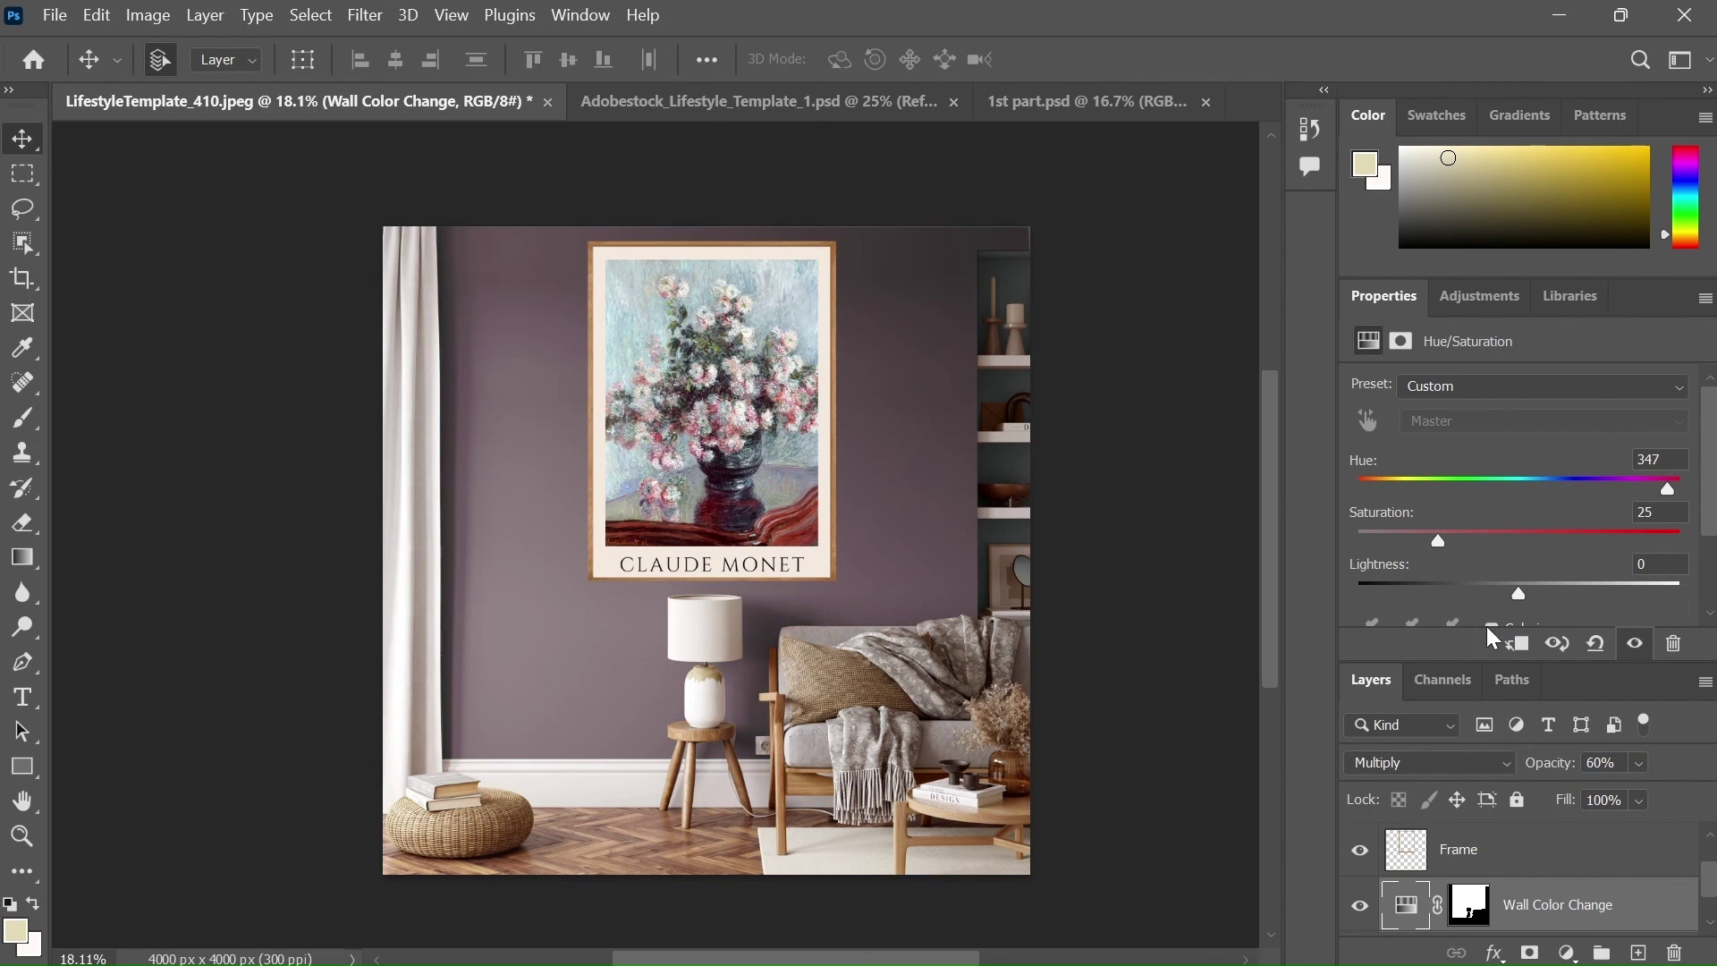
# Step: Toggle Wall Color Change visibility to compare before and after, leaving it hidden
pyautogui.moveTo(1472, 663); pyautogui.dragTo(1482, 526)
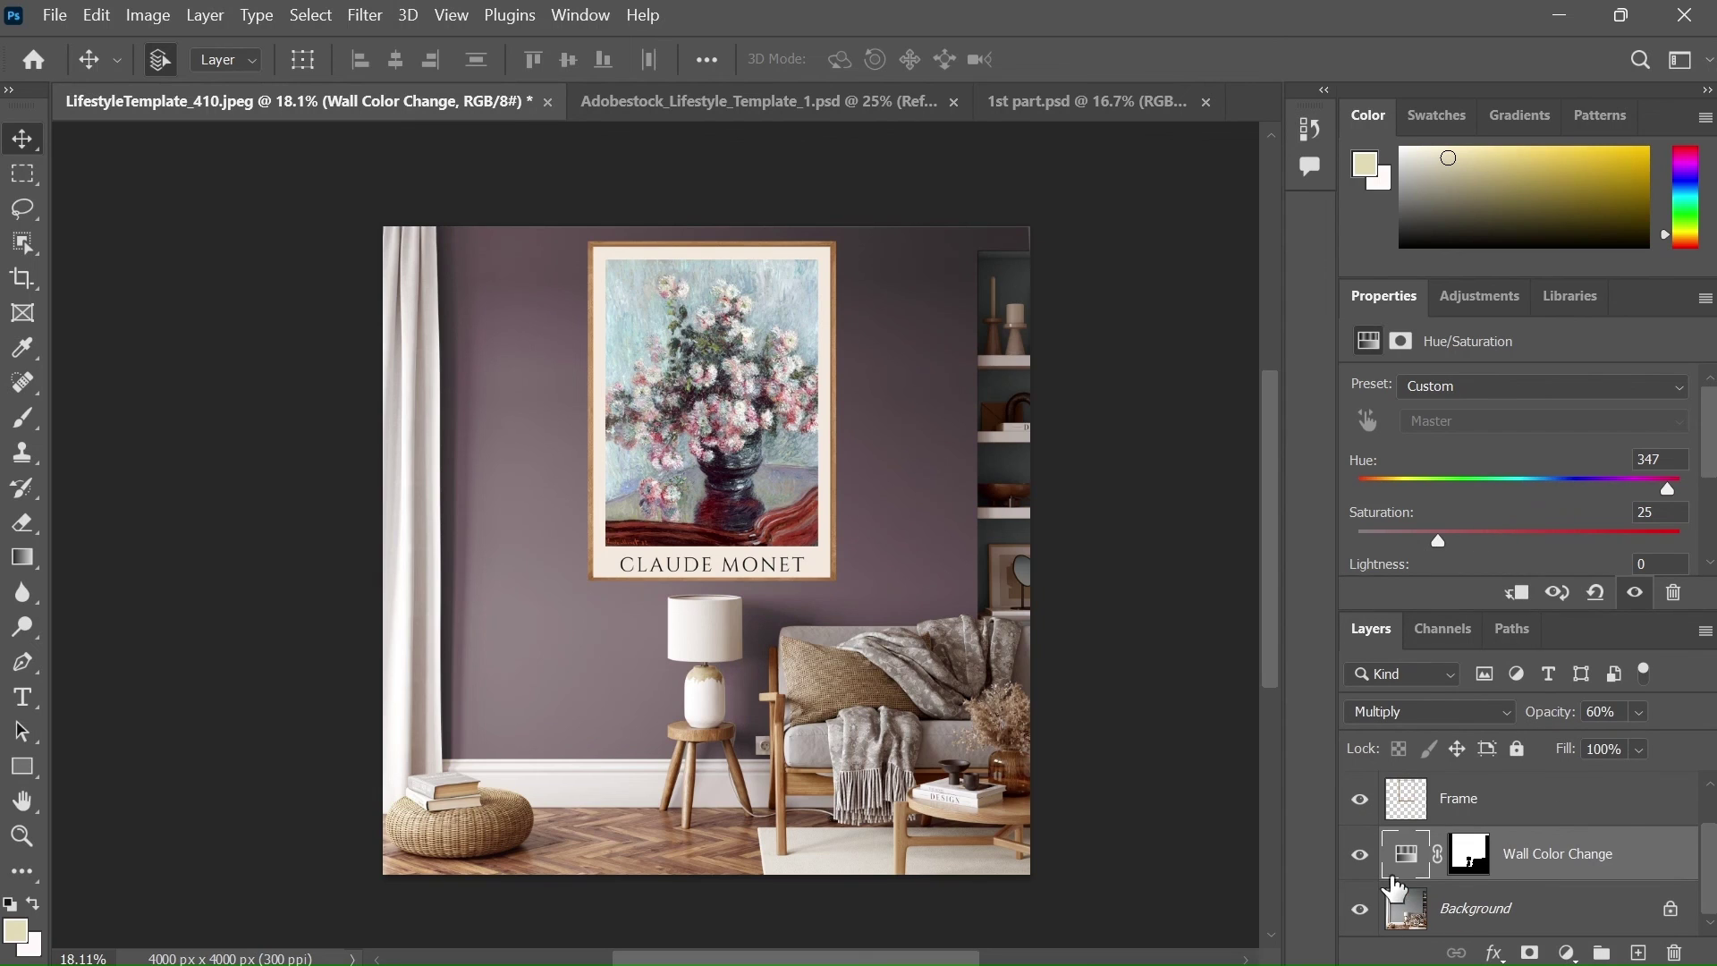
pyautogui.click(1357, 861)
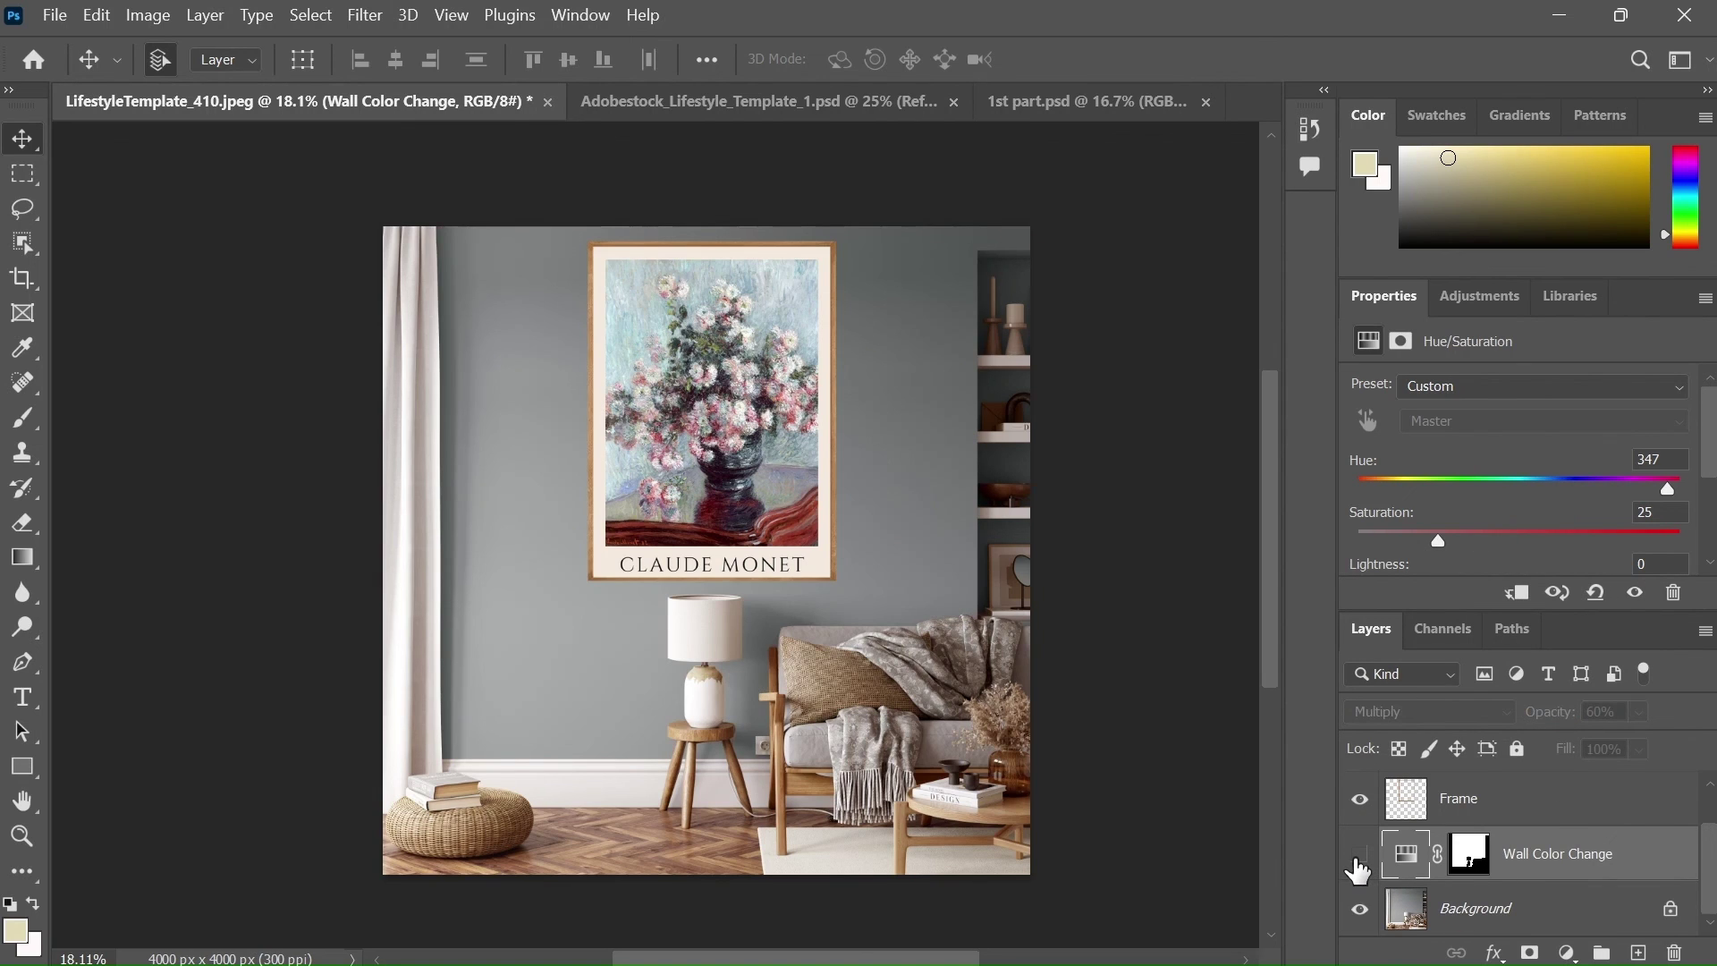
pyautogui.click(1359, 858)
pyautogui.click(1358, 858)
pyautogui.click(1359, 859)
pyautogui.click(1358, 857)
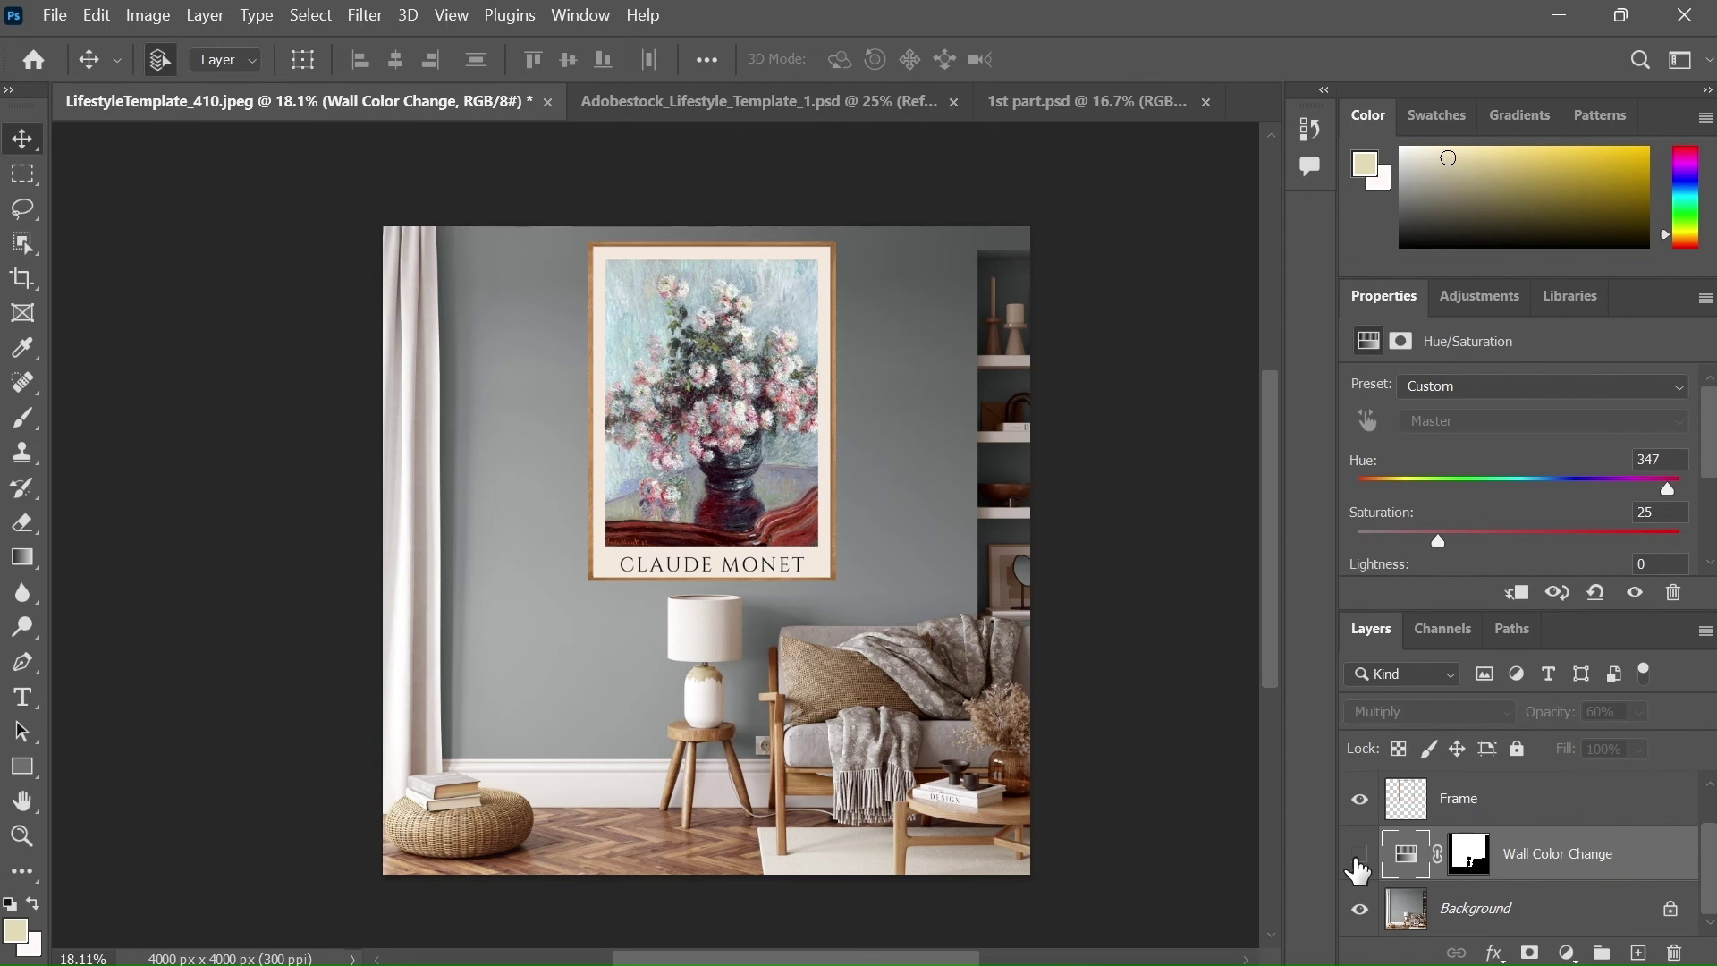